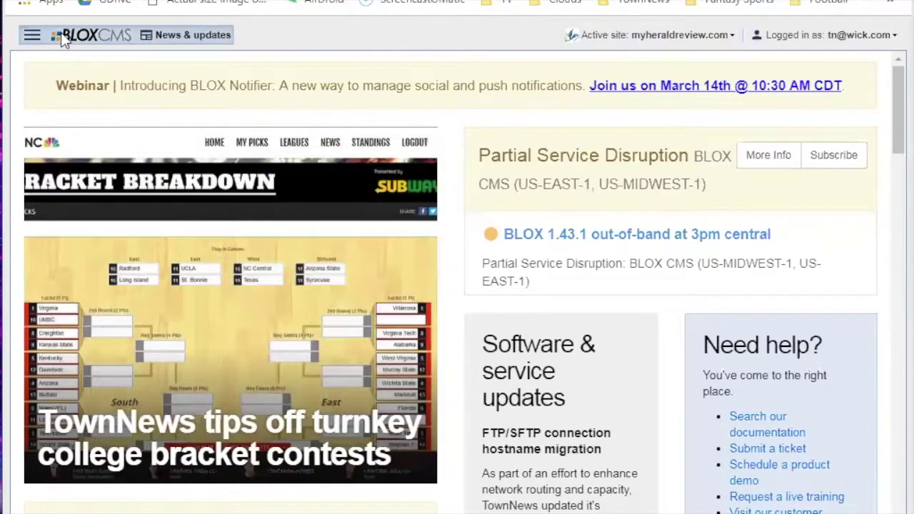
Open the Applications navigation list.
{"action": "mouse_move", "coordinate": [61, 36]}
{"action": "mouse_move", "coordinate": [34, 32]}
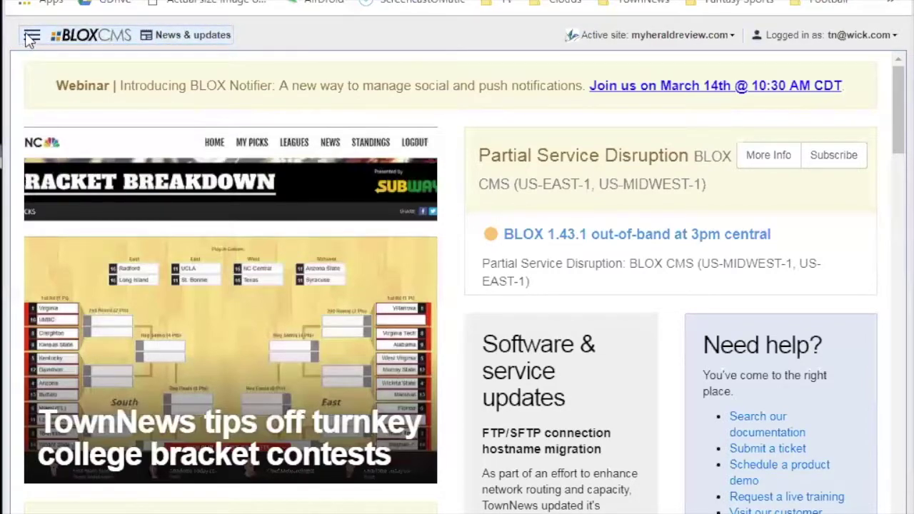
{"action": "left_click", "coordinate": [87, 43]}
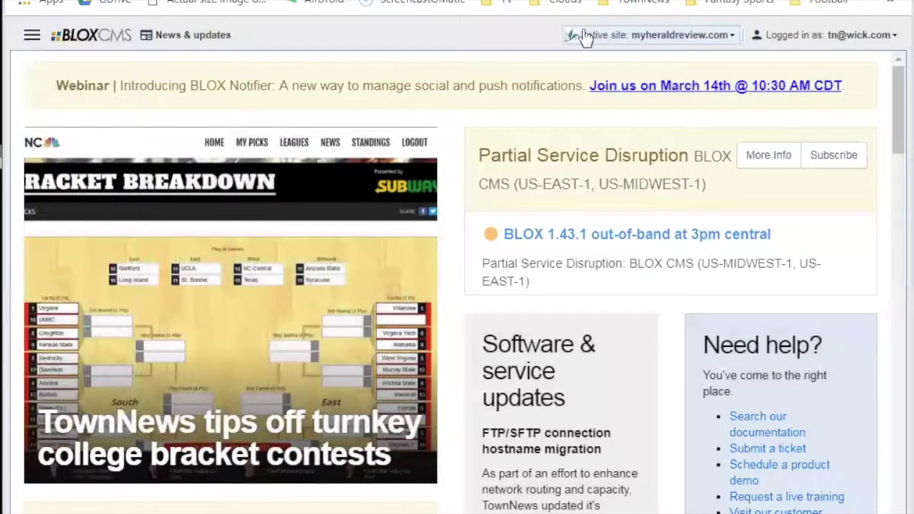
Browse the Active site list and close it without changing sites, keeping myheraldreview.com active.
{"action": "left_click", "coordinate": [588, 36]}
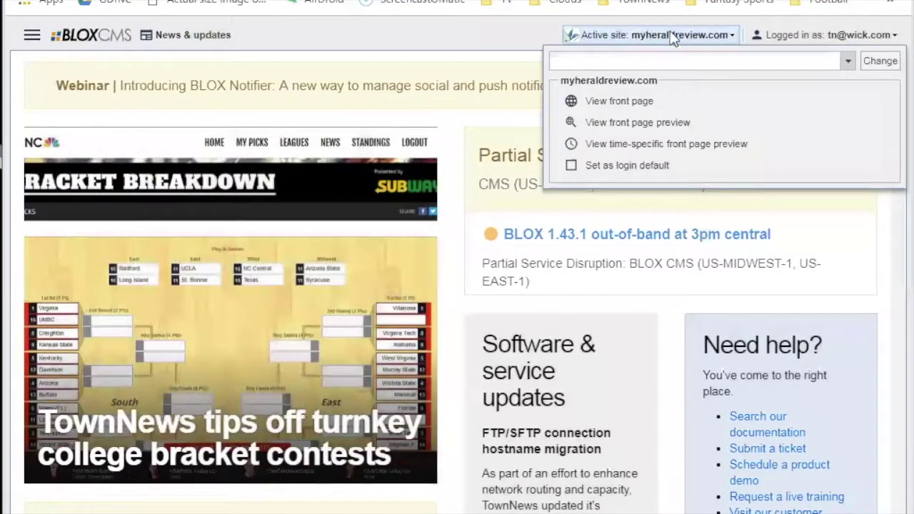
{"action": "left_click", "coordinate": [847, 61]}
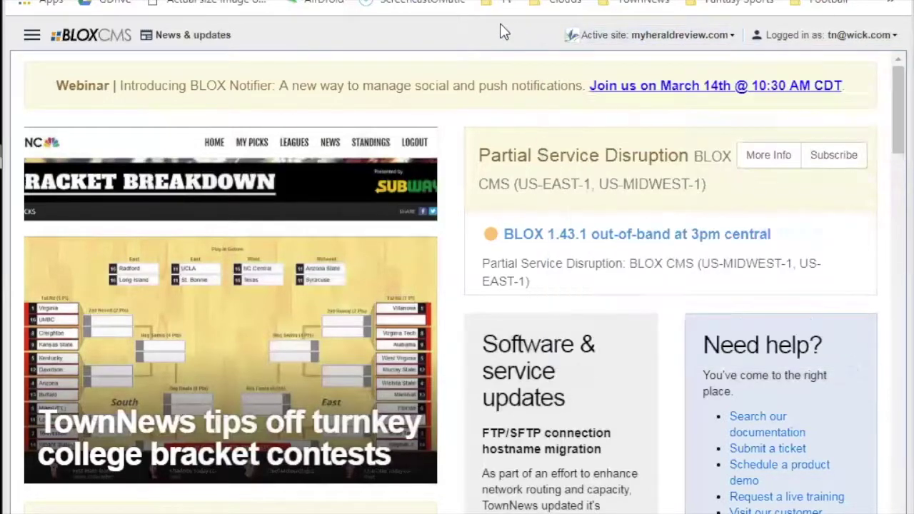
{"action": "left_click", "coordinate": [638, 39]}
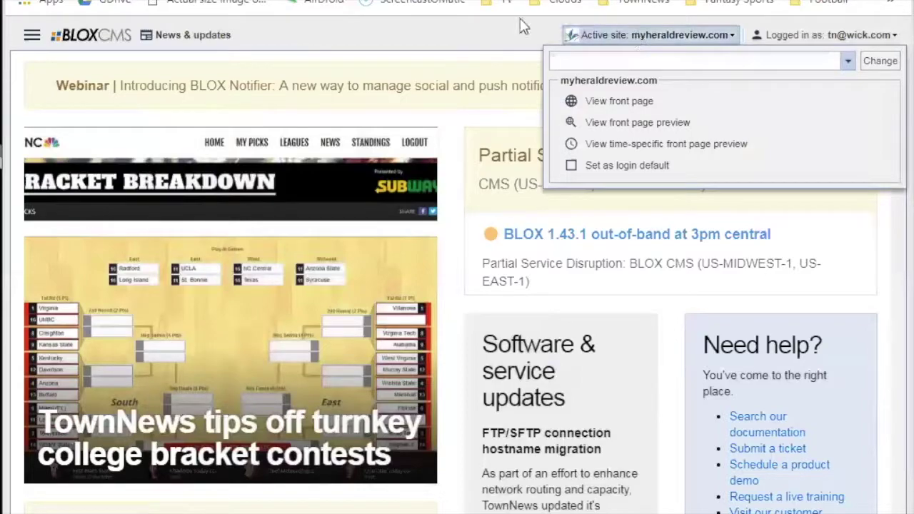
{"action": "left_click", "coordinate": [450, 29]}
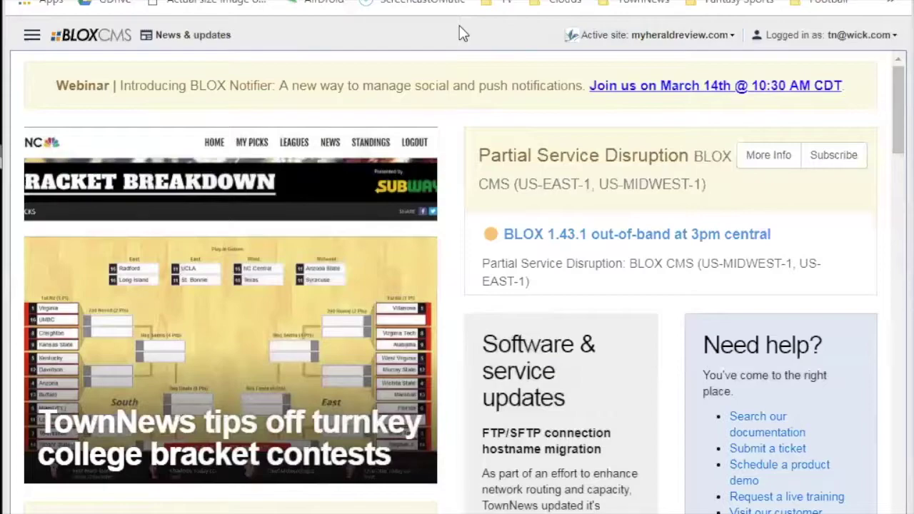
{"action": "mouse_move", "coordinate": [109, 50]}
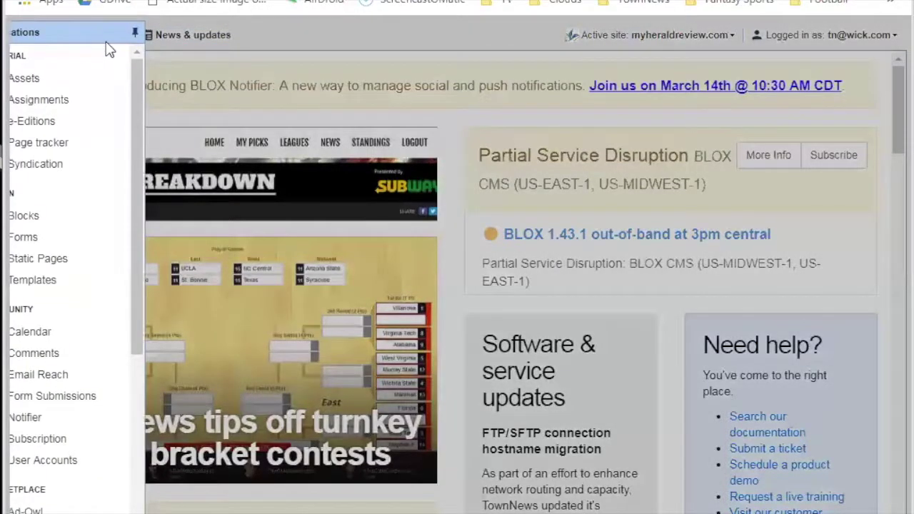
Go to the Editorial / Assets search page, then reopen the Applications list and scroll it down.
{"action": "left_click", "coordinate": [62, 90]}
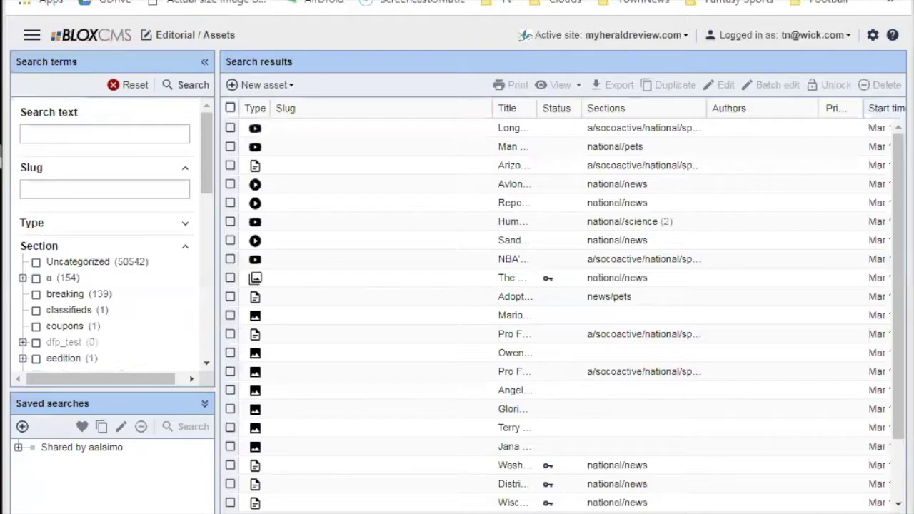
{"action": "left_click", "coordinate": [31, 34]}
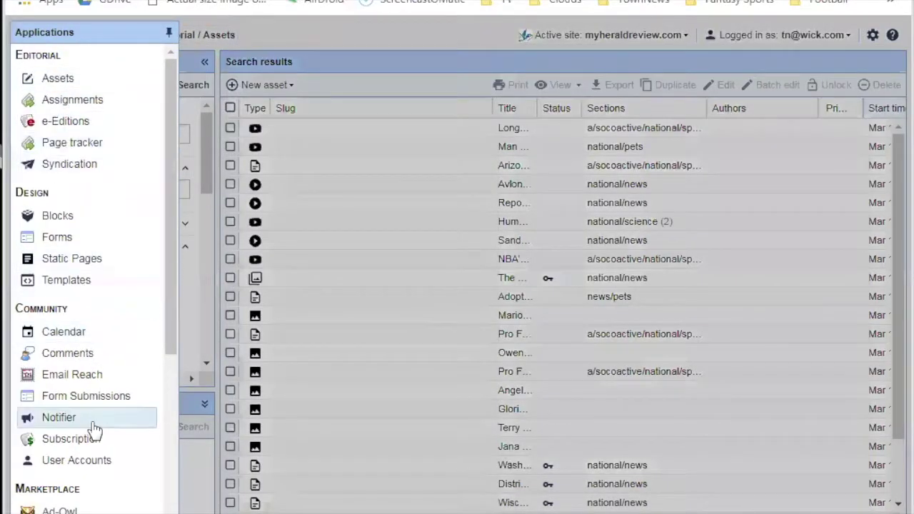
{"action": "scroll", "coordinate": [95, 427], "scroll_direction": "down", "scroll_amount": 4}
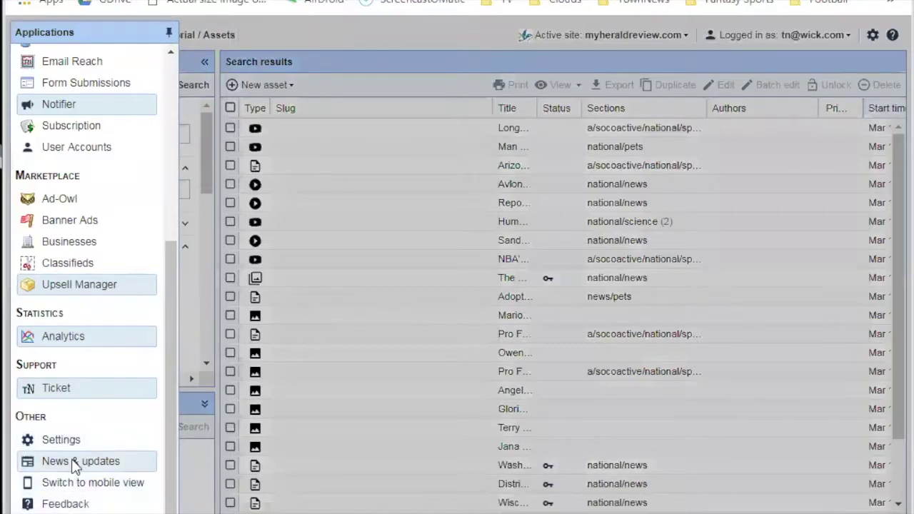
Return to News & updates, scroll through it, then reopen the Applications list.
{"action": "left_click", "coordinate": [76, 462]}
{"action": "scroll", "coordinate": [800, 244], "scroll_direction": "down", "scroll_amount": 2}
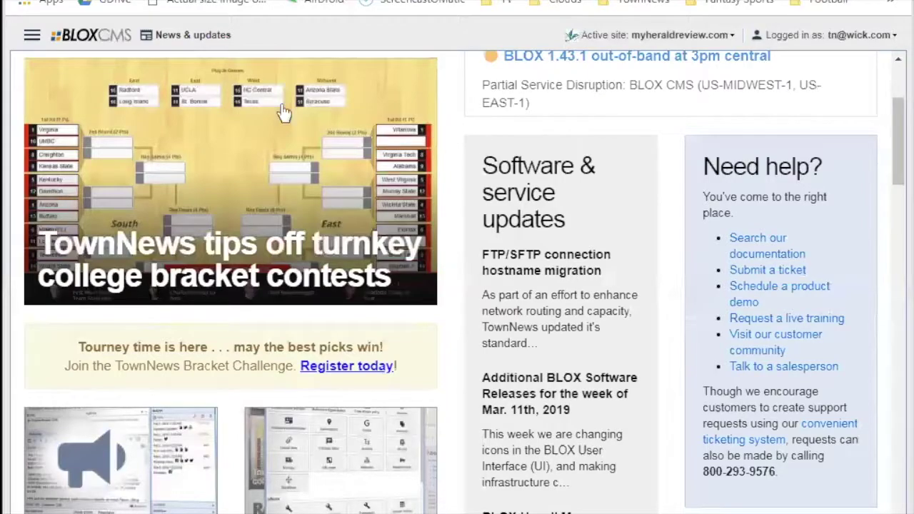
{"action": "left_click", "coordinate": [32, 34]}
Open Editorial / Assets and scroll across the search results table.
{"action": "left_click", "coordinate": [76, 81]}
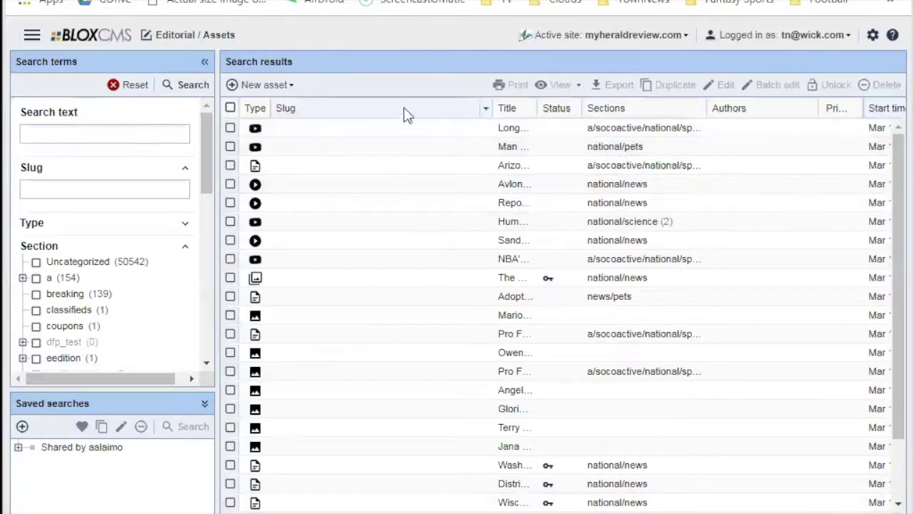
{"action": "mouse_move", "coordinate": [889, 159]}
{"action": "left_mouse_down"}
{"action": "mouse_move", "coordinate": [889, 270]}
{"action": "mouse_move", "coordinate": [896, 149]}
{"action": "left_mouse_up"}
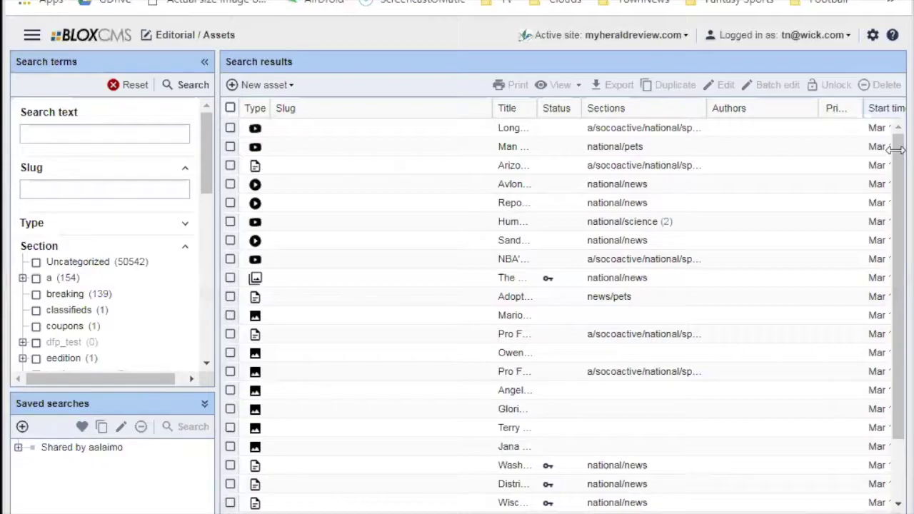
Zoom the page to 125% and hide the Slug column from the results.
{"action": "key", "text": "ctrl+plus"}
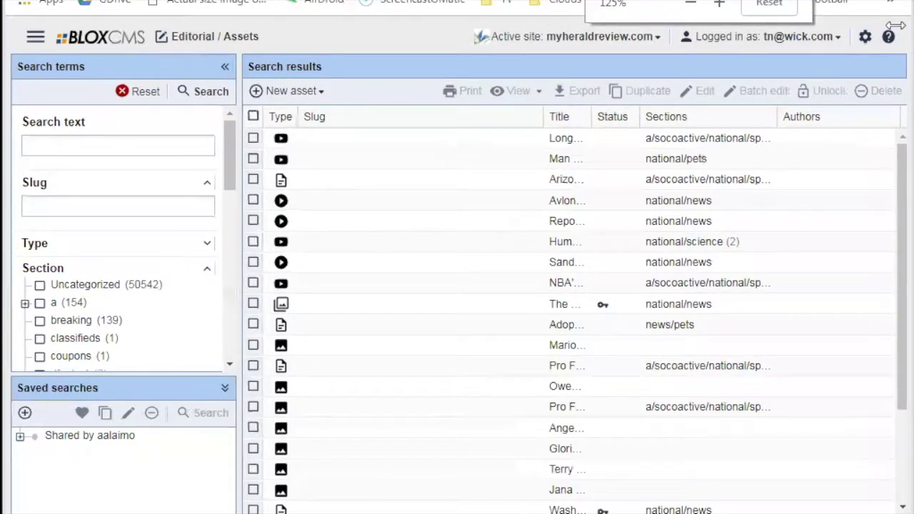
{"action": "key", "text": "ctrl+plus"}
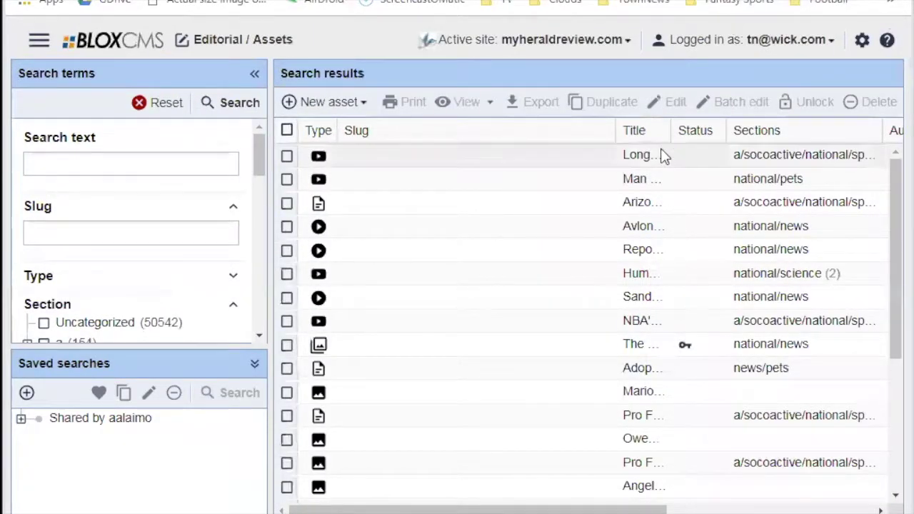
{"action": "left_click", "coordinate": [606, 132]}
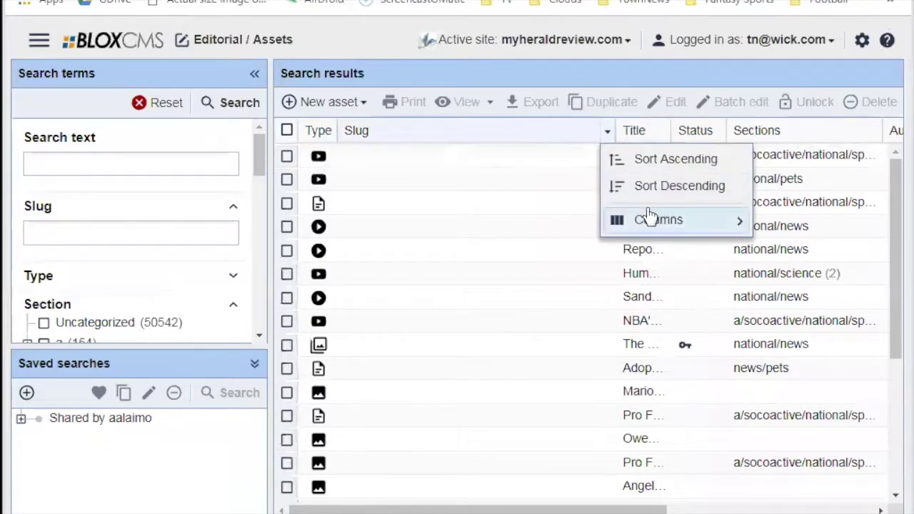
{"action": "mouse_move", "coordinate": [651, 221]}
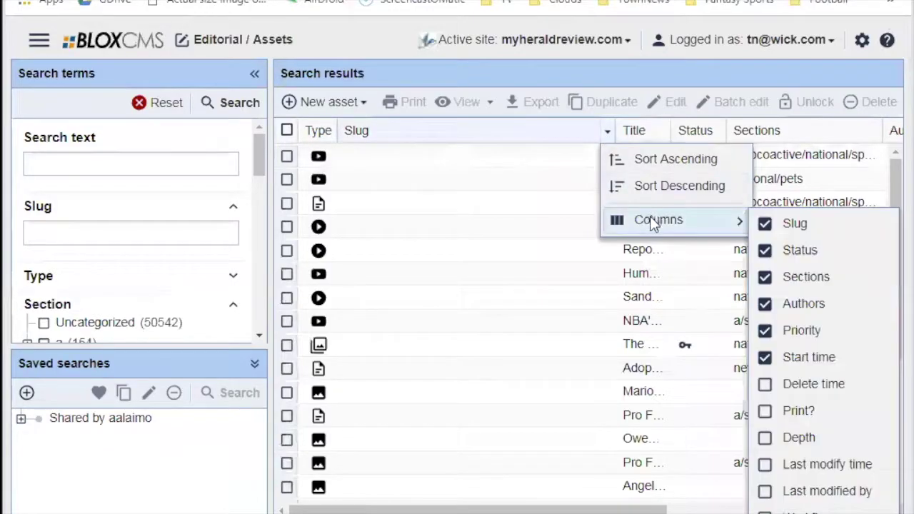
{"action": "left_click", "coordinate": [768, 225]}
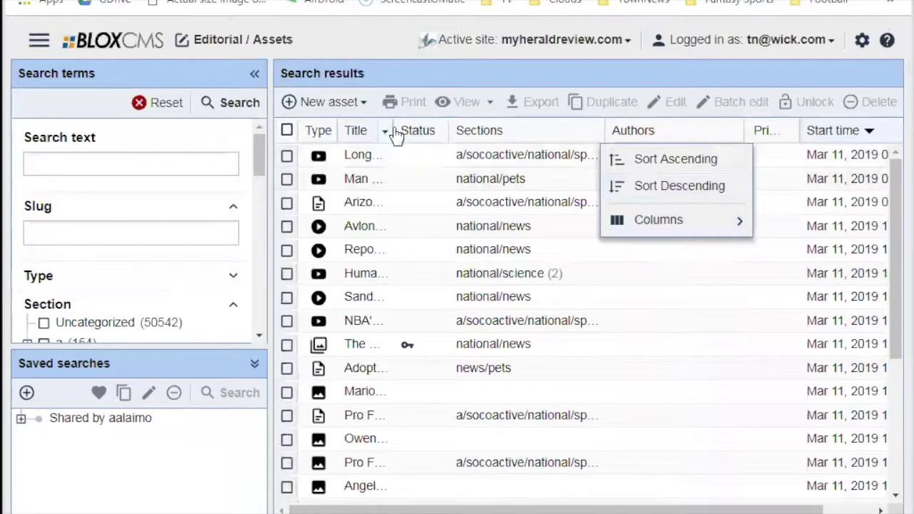
Widen the Title column to show full titles and reset the search terms.
{"action": "left_click_drag", "start_coordinate": [391, 130], "coordinate": [487, 139]}
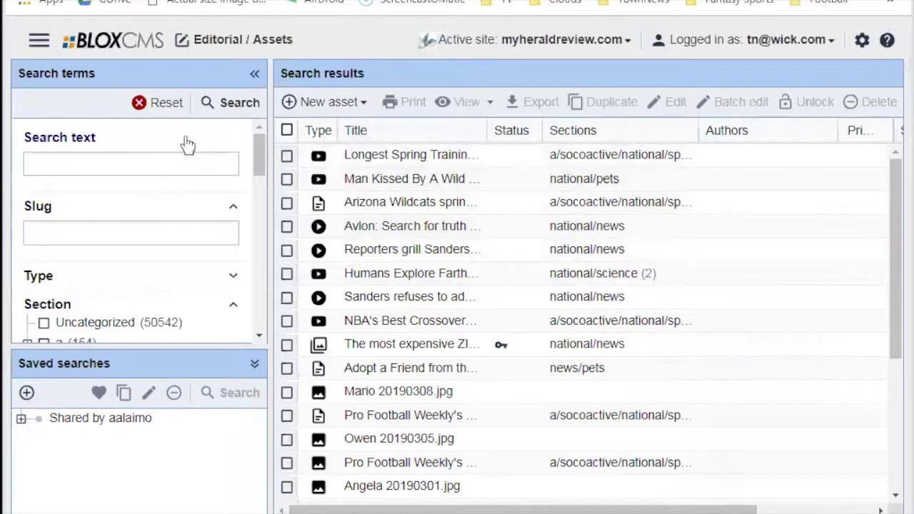
{"action": "left_click", "coordinate": [158, 106]}
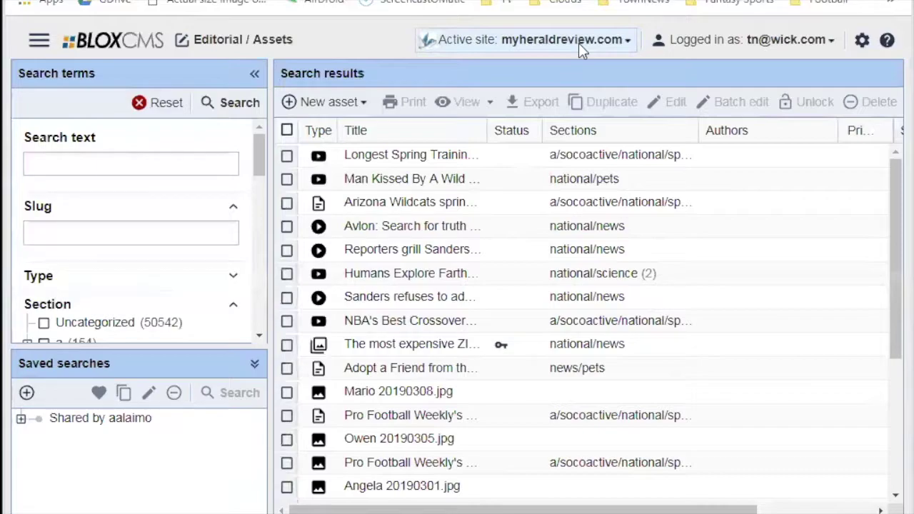
{"action": "left_click_drag", "start_coordinate": [651, 508], "coordinate": [746, 507]}
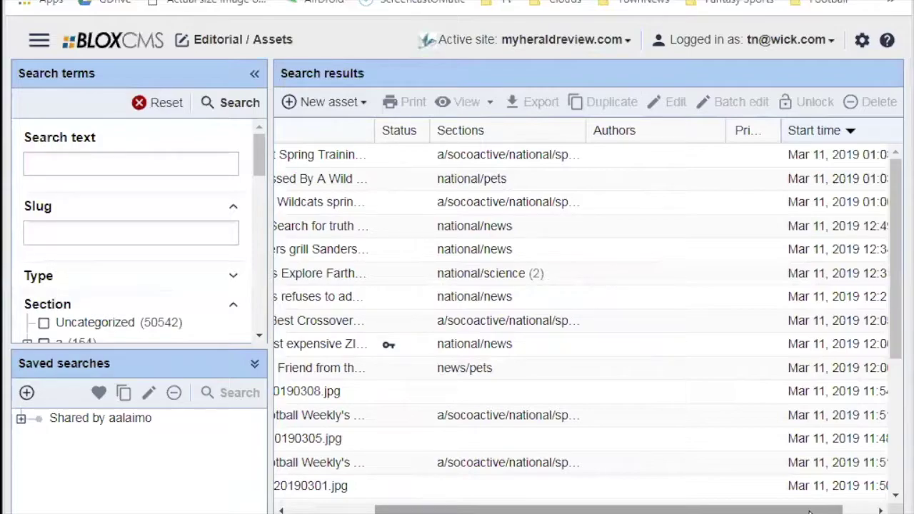
Expand the Type filter to list Article, Image, Collection, HTML and other type counts.
{"action": "left_click", "coordinate": [235, 278]}
{"action": "scroll", "coordinate": [205, 271], "scroll_direction": "down", "scroll_amount": 2}
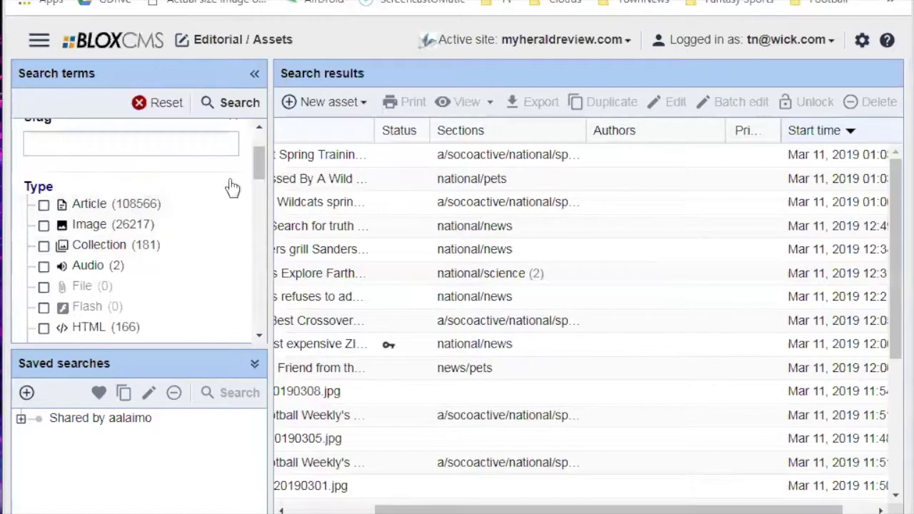
{"action": "left_click_drag", "start_coordinate": [418, 507], "coordinate": [318, 510]}
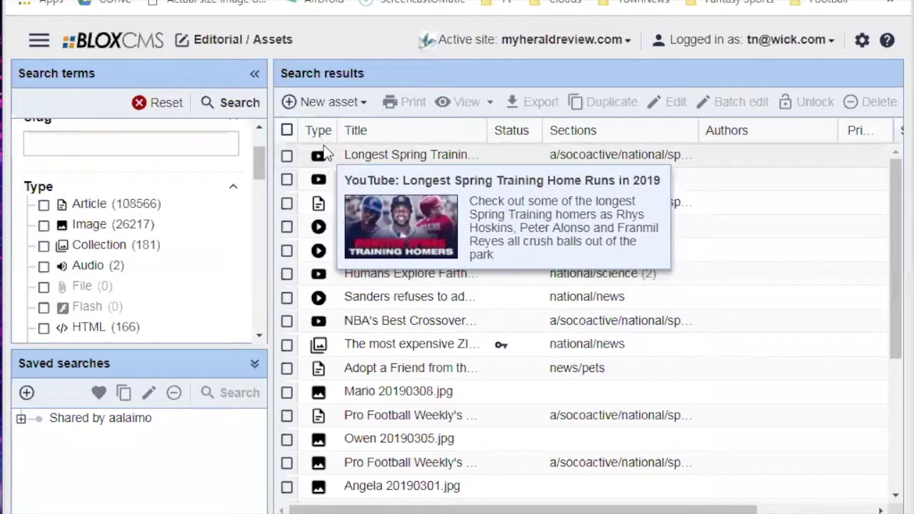
{"action": "mouse_move", "coordinate": [320, 214]}
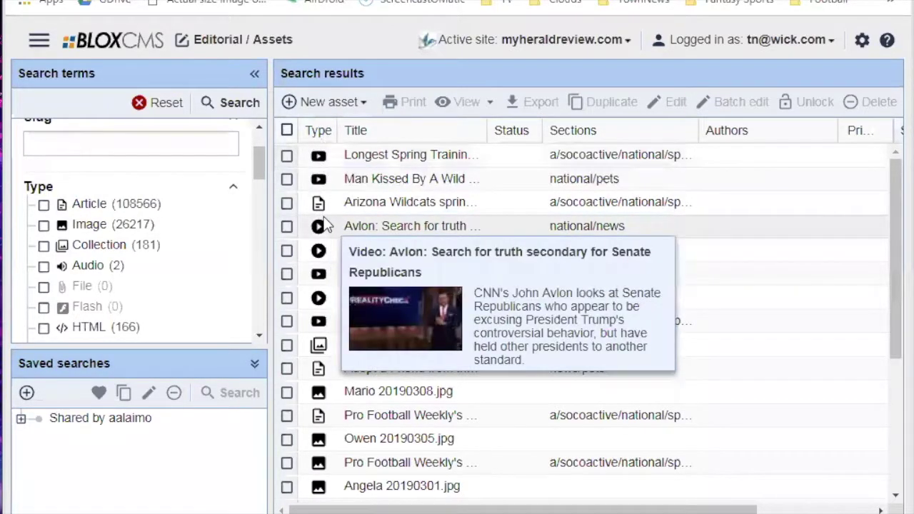
{"action": "mouse_move", "coordinate": [322, 158]}
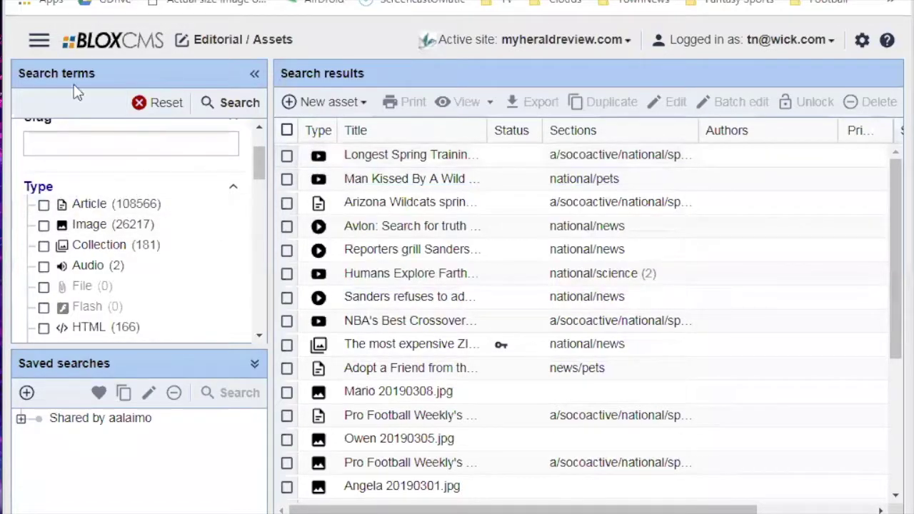
{"action": "left_click_drag", "start_coordinate": [259, 156], "coordinate": [264, 182]}
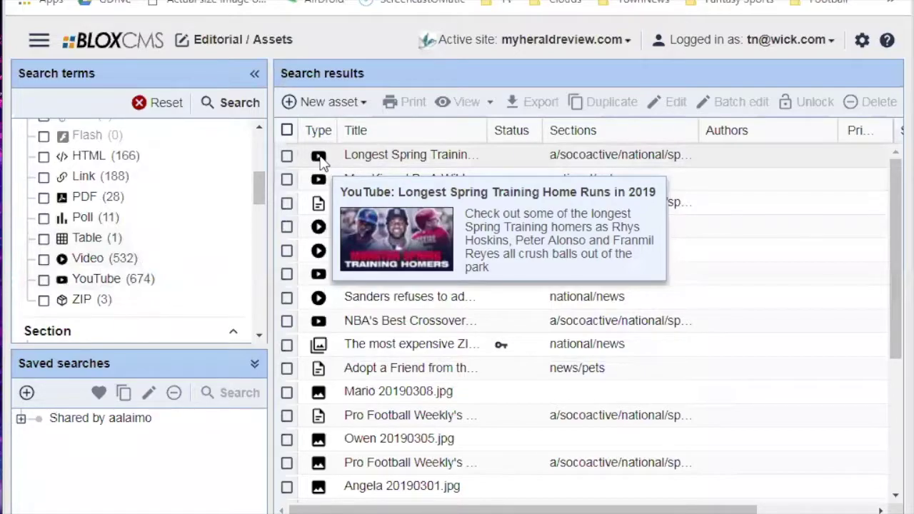
{"action": "mouse_move", "coordinate": [319, 204]}
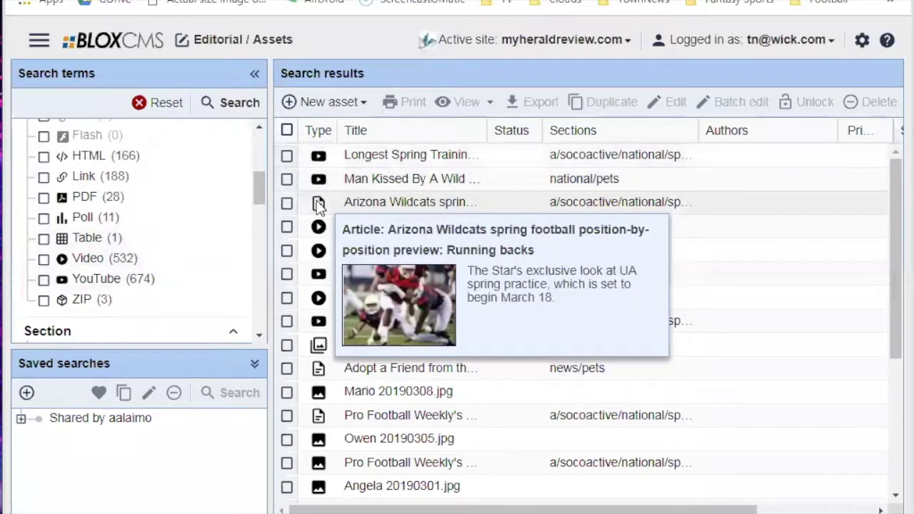
{"action": "mouse_move", "coordinate": [318, 299]}
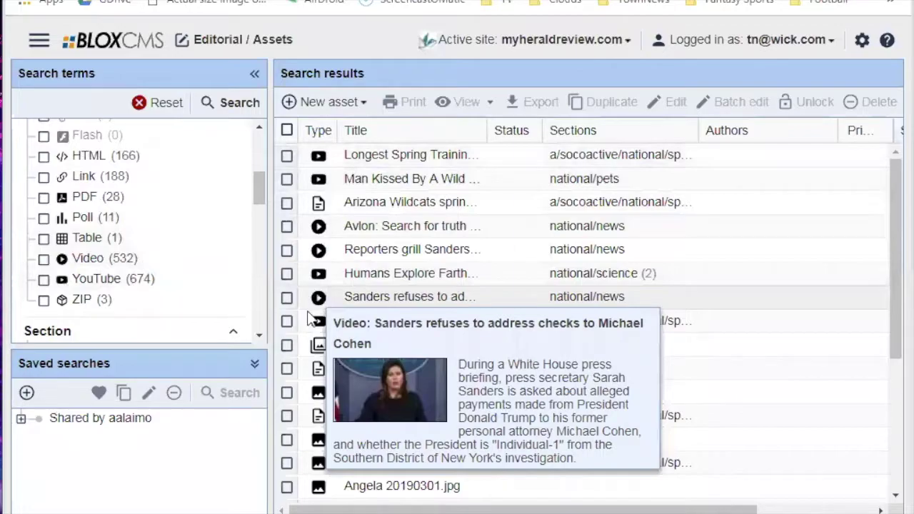
{"action": "mouse_move", "coordinate": [318, 344]}
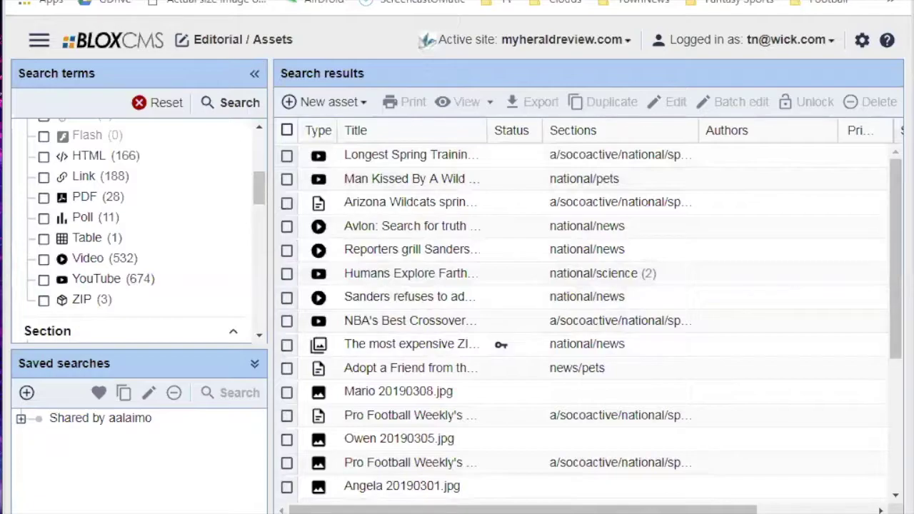
Switch the results to summary view with thumbnails and descriptions, then scroll right.
{"action": "left_click", "coordinate": [606, 509]}
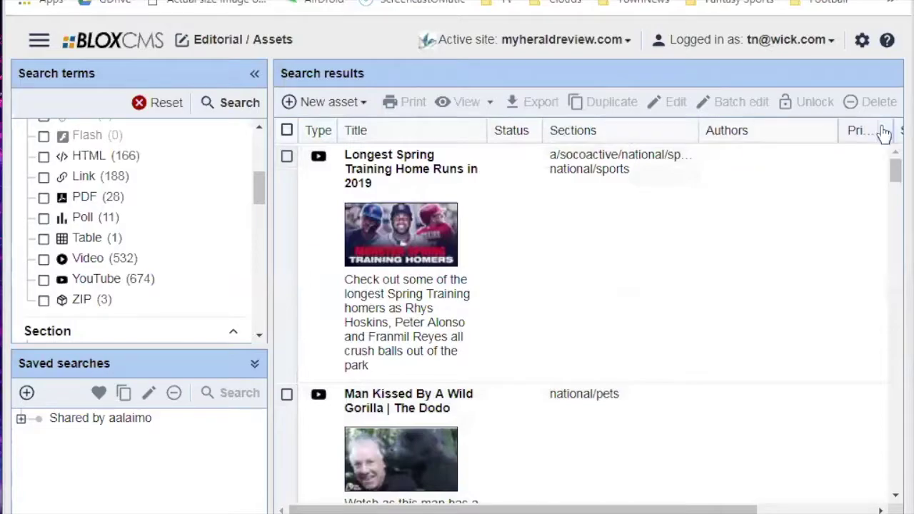
{"action": "mouse_move", "coordinate": [740, 509]}
{"action": "left_mouse_down"}
{"action": "mouse_move", "coordinate": [869, 509]}
{"action": "mouse_move", "coordinate": [751, 509]}
{"action": "left_mouse_up"}
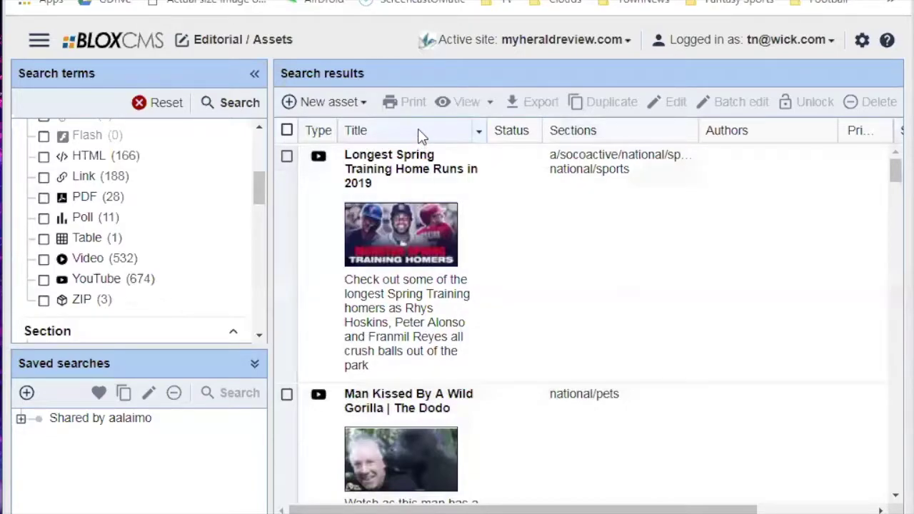
Add the Slug and Depth columns through the Title header's Columns menu.
{"action": "left_click", "coordinate": [479, 134]}
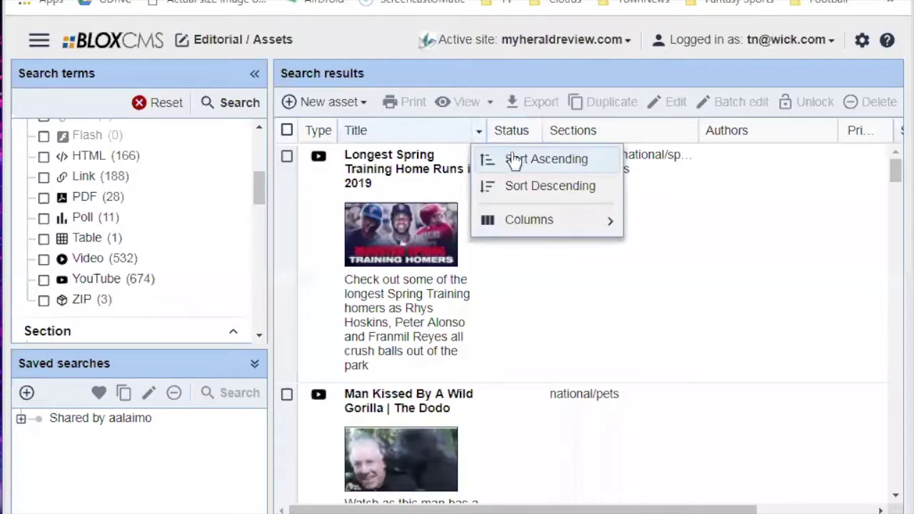
{"action": "mouse_move", "coordinate": [541, 220]}
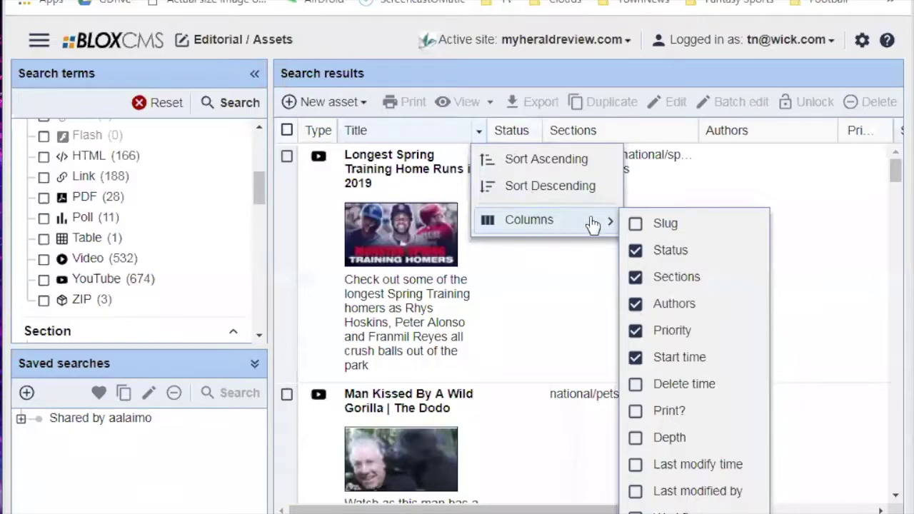
{"action": "left_click", "coordinate": [633, 225]}
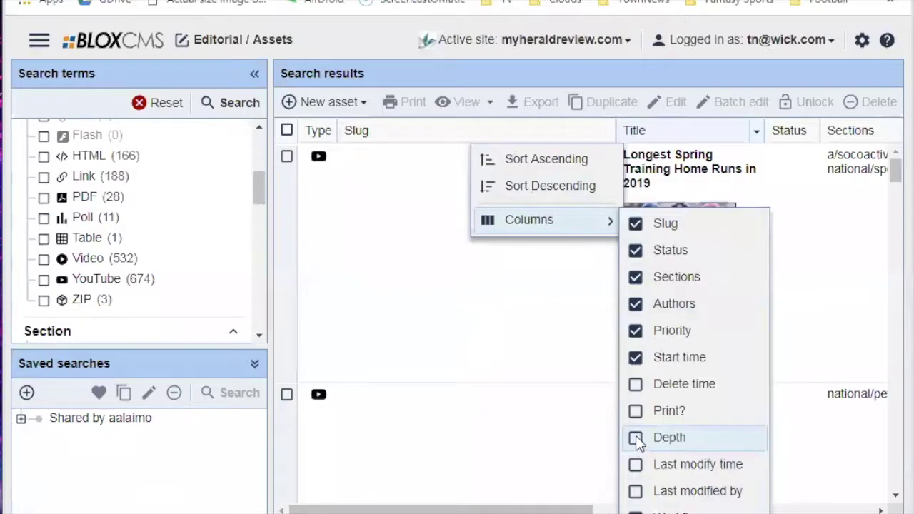
{"action": "left_click", "coordinate": [635, 440]}
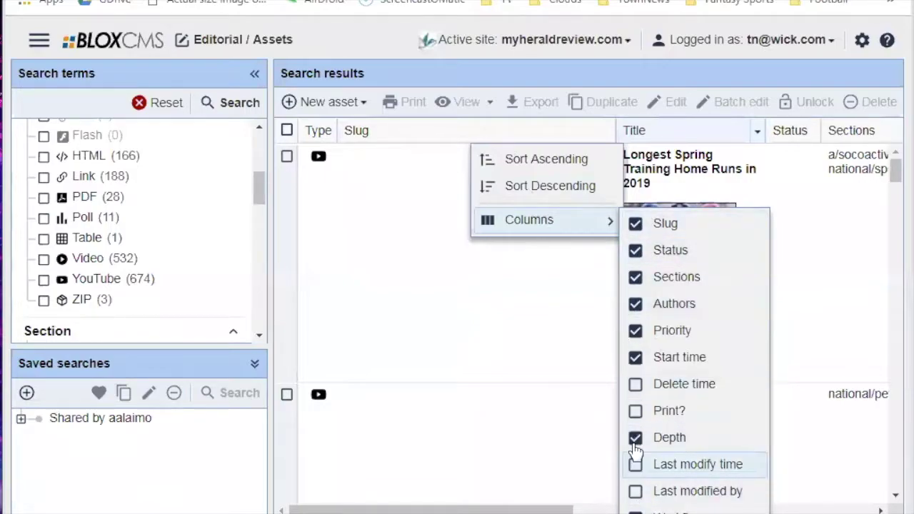
{"action": "left_click", "coordinate": [475, 332]}
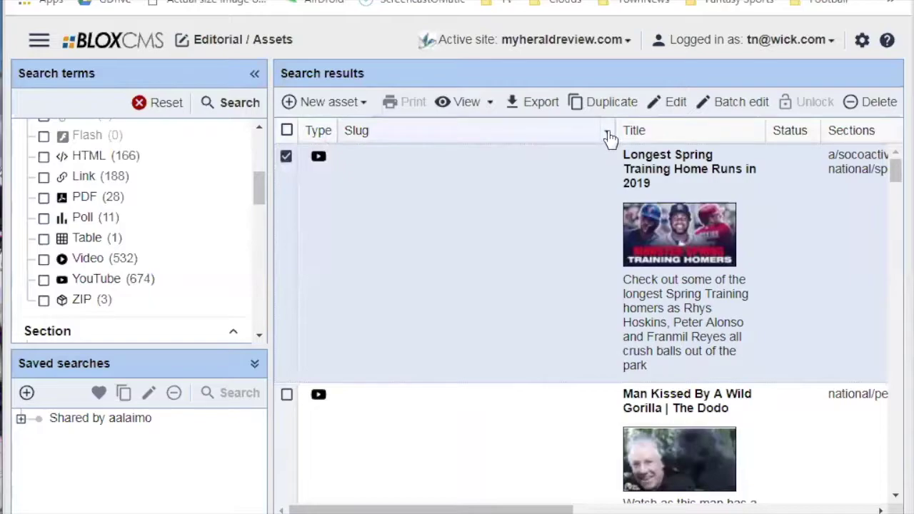
Show the Title column's options with its Columns submenu expanded.
{"action": "left_click", "coordinate": [758, 132]}
{"action": "mouse_move", "coordinate": [801, 220]}
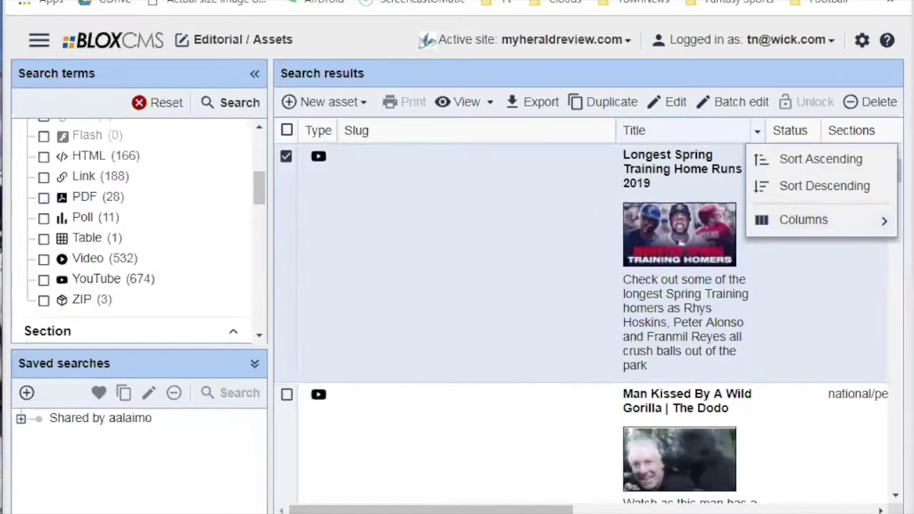
Dismiss the menus, review the Title header's Columns list again, then close it.
{"action": "right_click", "coordinate": [109, 0]}
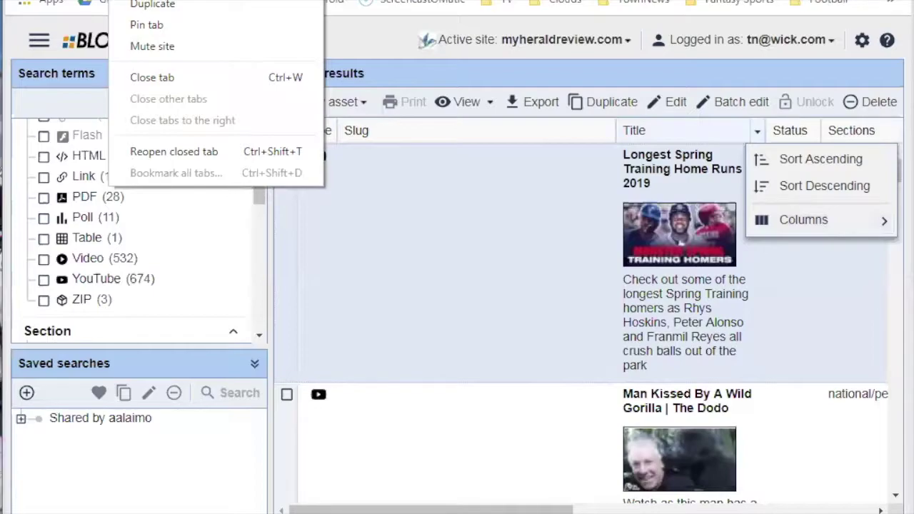
{"action": "left_click", "coordinate": [578, 187]}
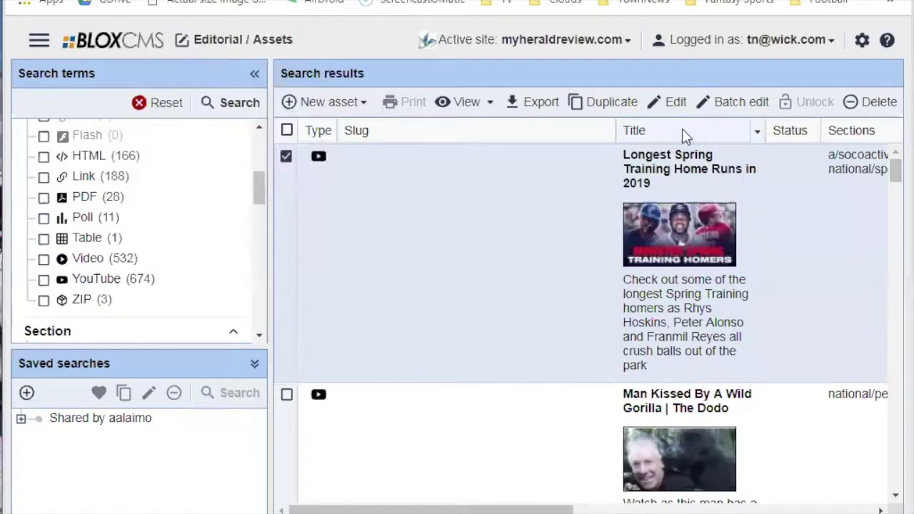
{"action": "left_click", "coordinate": [759, 136]}
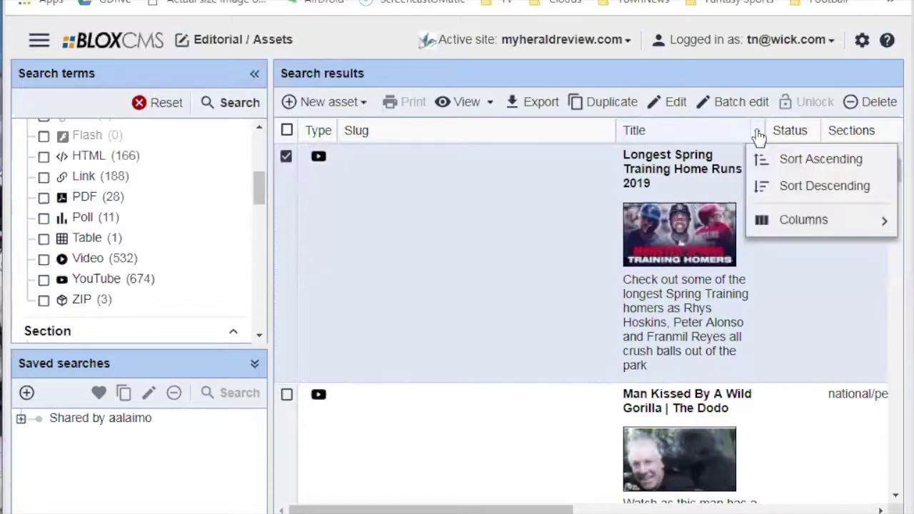
{"action": "mouse_move", "coordinate": [818, 222]}
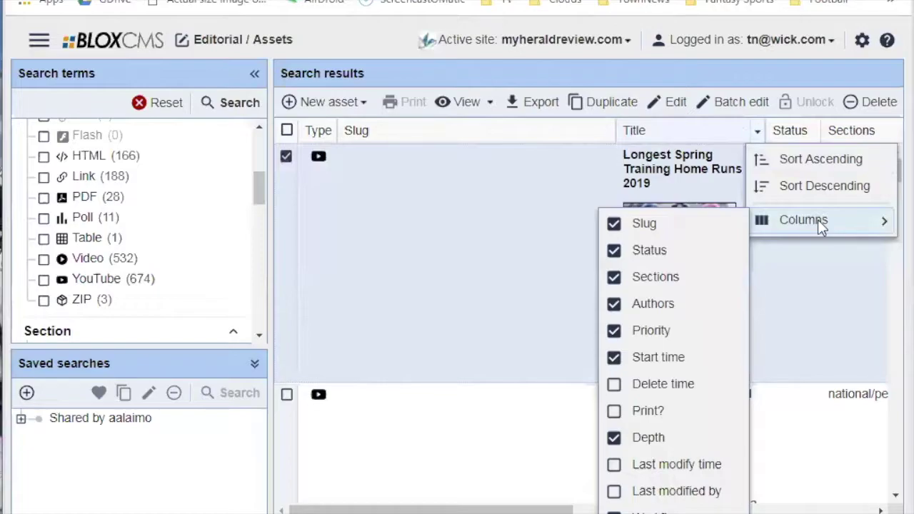
{"action": "left_click", "coordinate": [439, 341]}
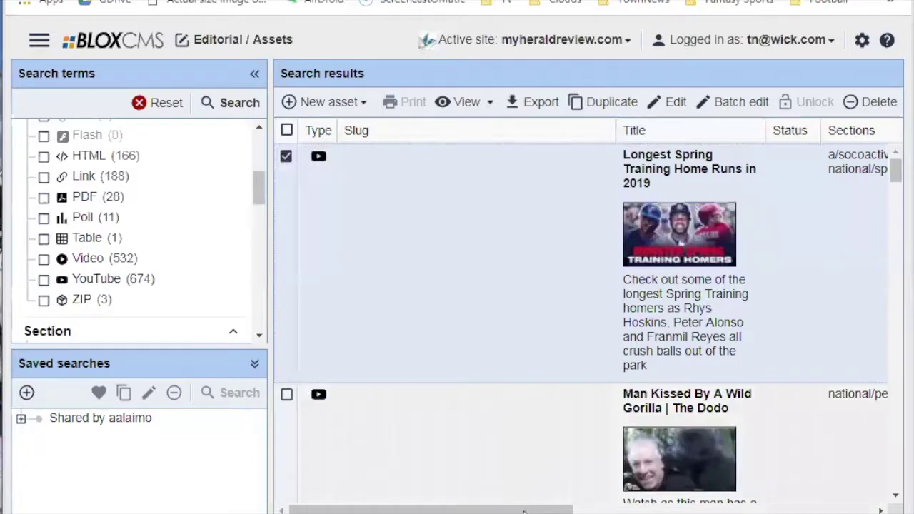
Try moving the Slug column to a new position across the results header.
{"action": "left_click_drag", "start_coordinate": [530, 510], "coordinate": [451, 497]}
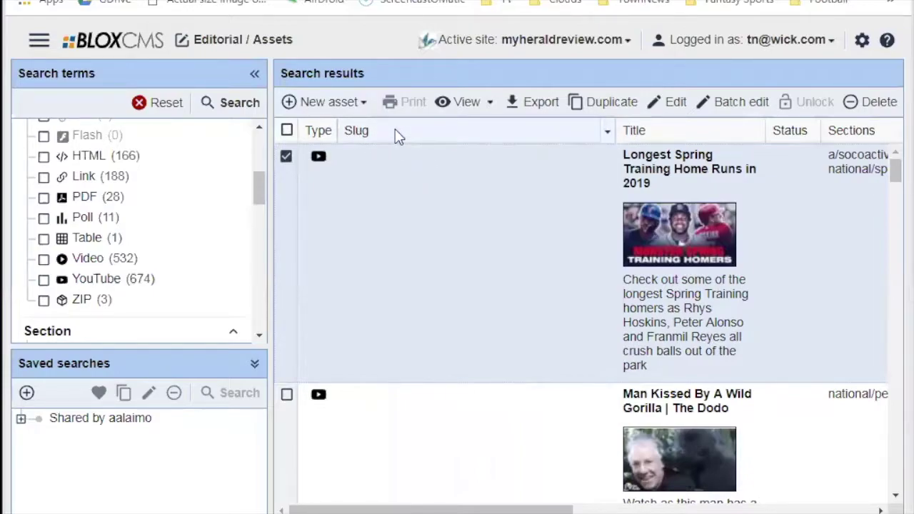
{"action": "left_click_drag", "start_coordinate": [400, 139], "coordinate": [520, 126]}
{"action": "mouse_move", "coordinate": [355, 137]}
{"action": "left_mouse_down"}
{"action": "mouse_move", "coordinate": [366, 139]}
{"action": "mouse_move", "coordinate": [350, 99]}
{"action": "mouse_move", "coordinate": [421, 102]}
{"action": "mouse_move", "coordinate": [386, 137]}
{"action": "mouse_move", "coordinate": [604, 129]}
{"action": "mouse_move", "coordinate": [664, 143]}
{"action": "mouse_move", "coordinate": [621, 133]}
{"action": "mouse_move", "coordinate": [680, 136]}
{"action": "left_mouse_up"}
{"action": "left_click_drag", "start_coordinate": [765, 136], "coordinate": [359, 134]}
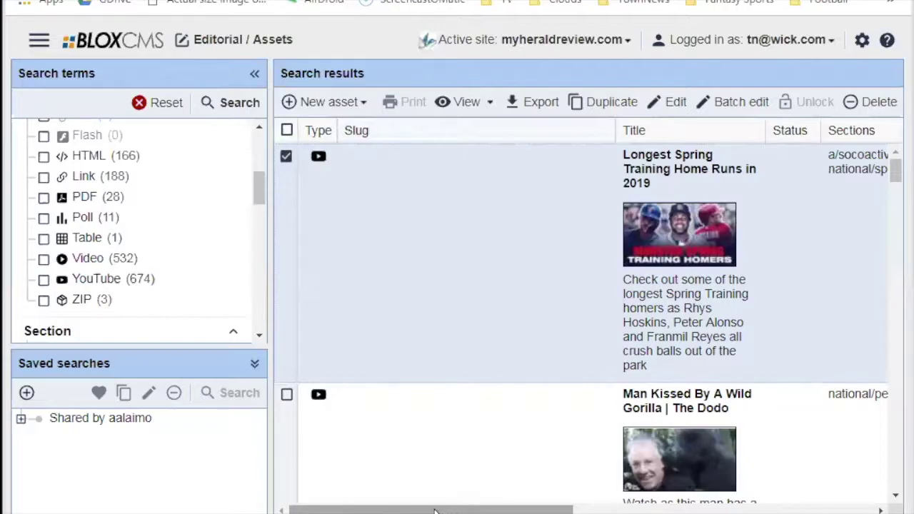
Drop the Workflow column between Sections and Authors, then scroll the grid back left.
{"action": "left_click_drag", "start_coordinate": [429, 510], "coordinate": [815, 293]}
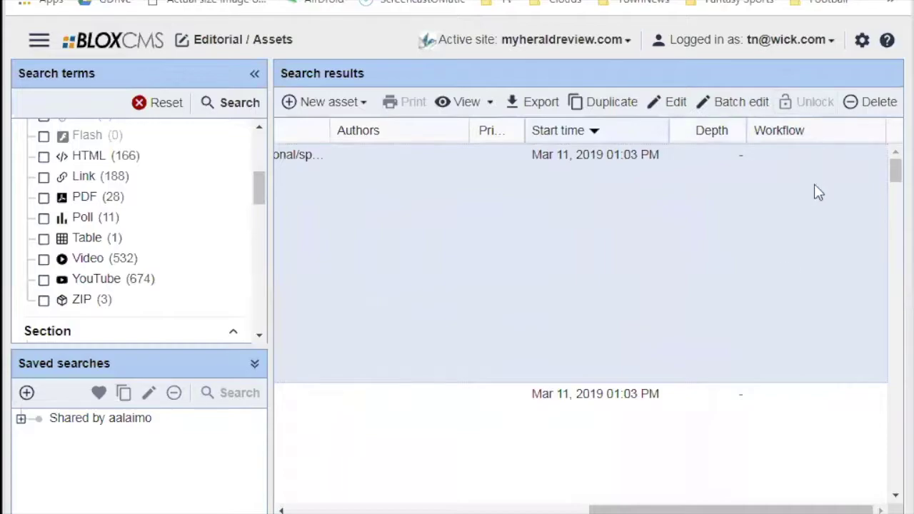
{"action": "left_click_drag", "start_coordinate": [773, 132], "coordinate": [352, 138]}
{"action": "left_click_drag", "start_coordinate": [737, 510], "coordinate": [673, 508]}
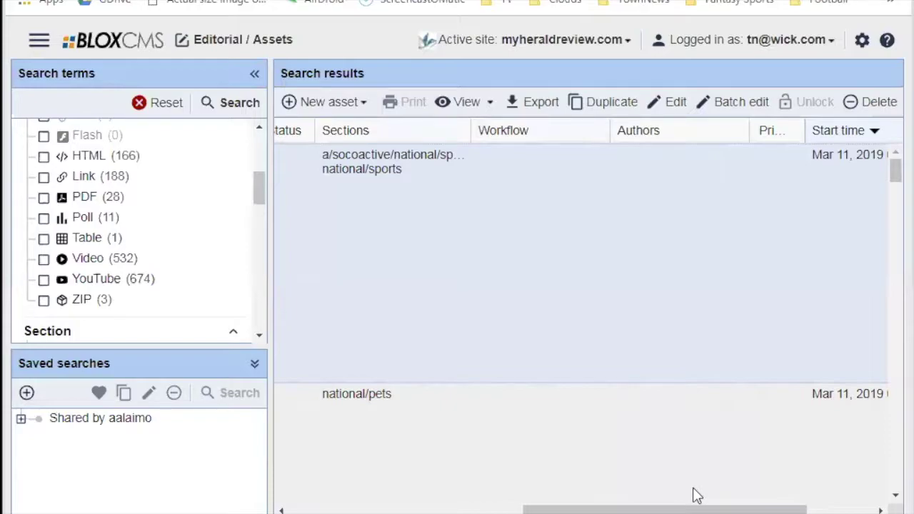
{"action": "left_click_drag", "start_coordinate": [692, 508], "coordinate": [524, 507]}
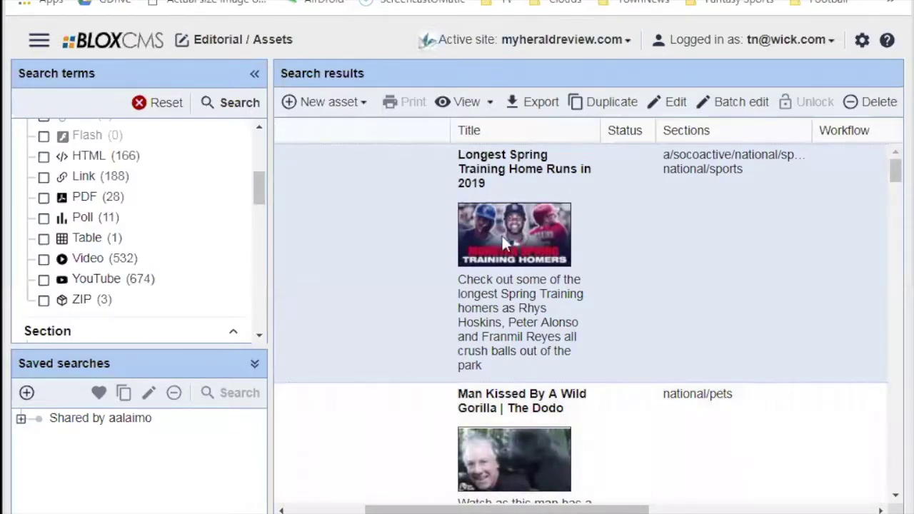
{"action": "left_click_drag", "start_coordinate": [586, 509], "coordinate": [508, 509]}
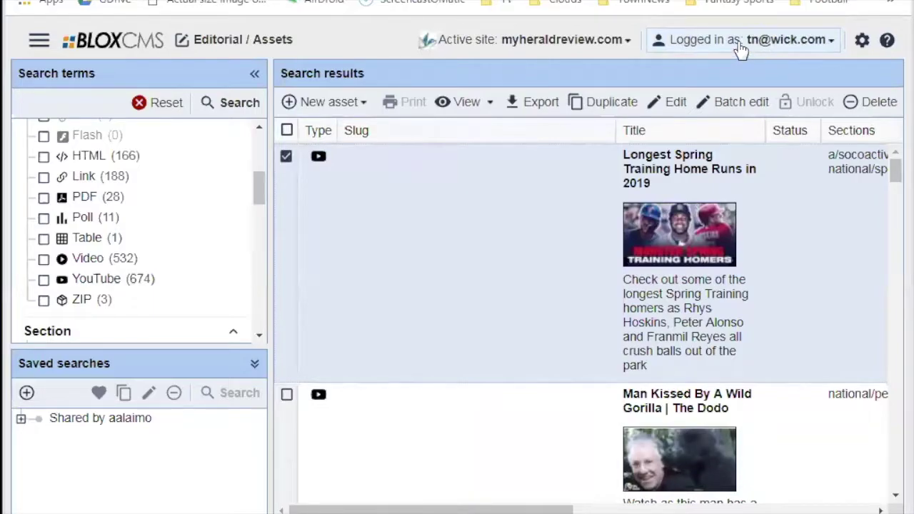
Show the Preferences submenu under the Logged in as account menu.
{"action": "left_click", "coordinate": [736, 44]}
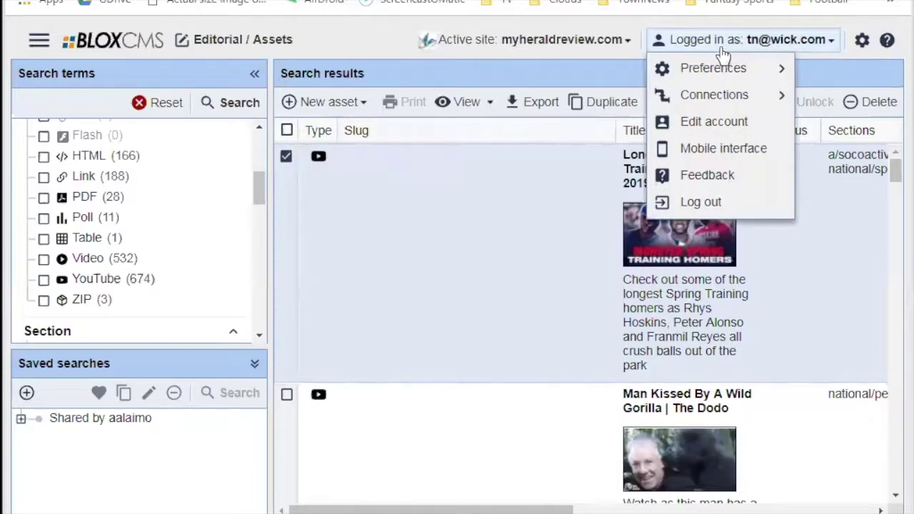
{"action": "mouse_move", "coordinate": [708, 71]}
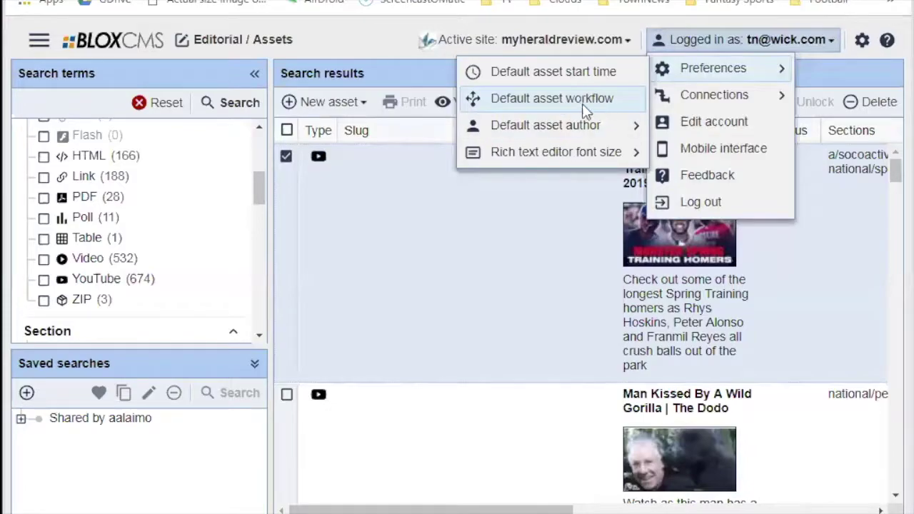
{"action": "left_click", "coordinate": [542, 103]}
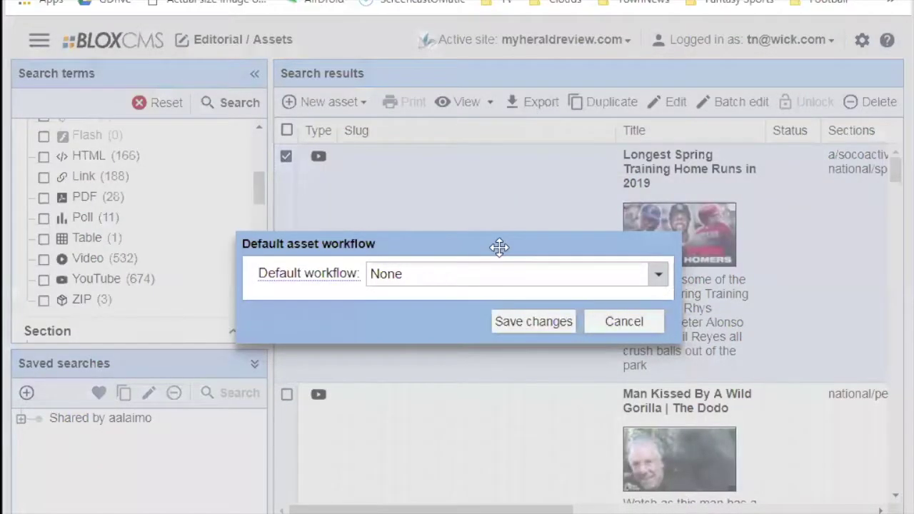
{"action": "left_click", "coordinate": [493, 280]}
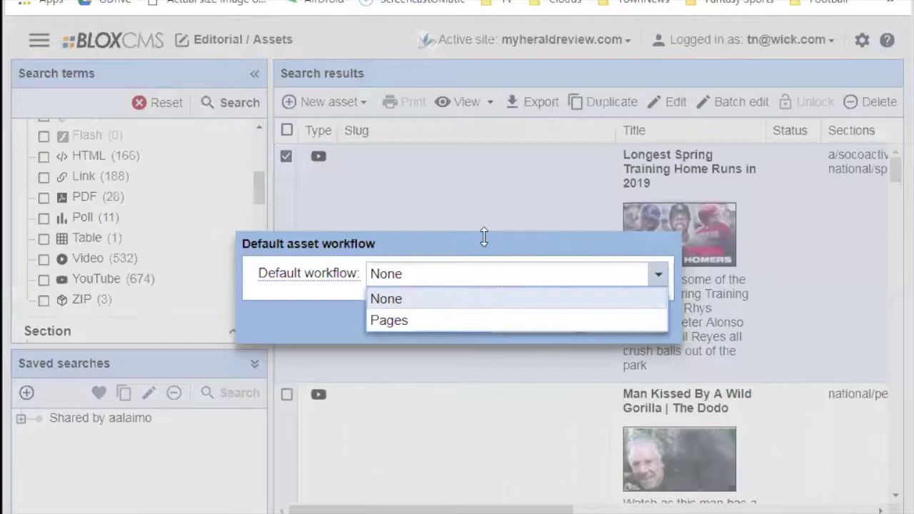
{"action": "left_click", "coordinate": [483, 240]}
{"action": "left_click", "coordinate": [467, 279]}
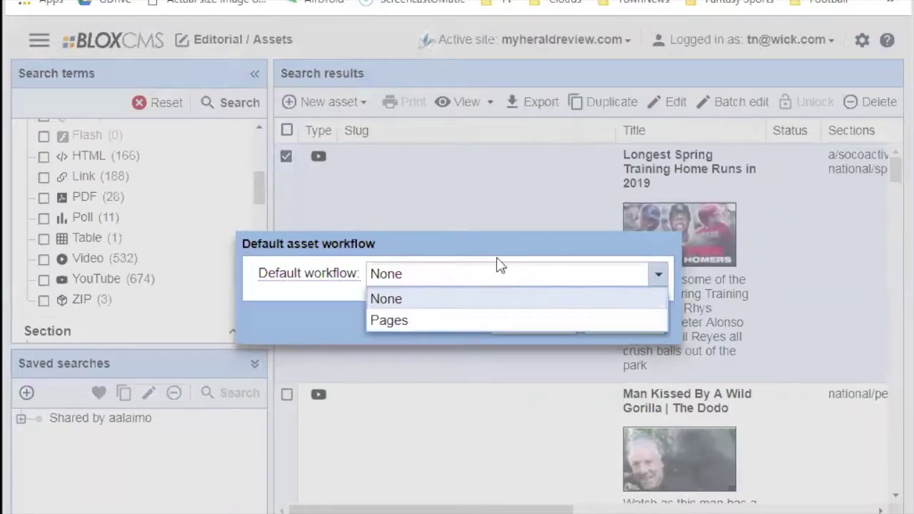
{"action": "left_click", "coordinate": [485, 245]}
{"action": "left_click", "coordinate": [490, 274]}
{"action": "left_click", "coordinate": [484, 242]}
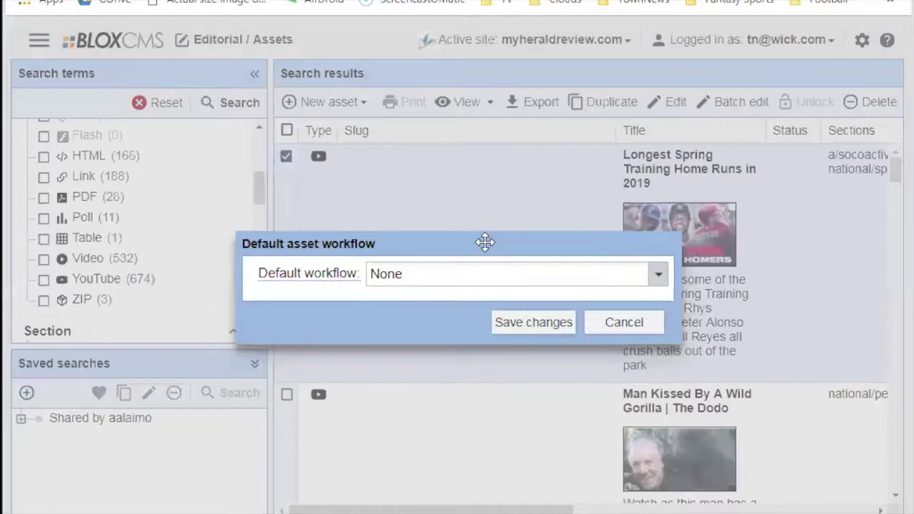
{"action": "left_click_drag", "start_coordinate": [487, 243], "coordinate": [565, 240]}
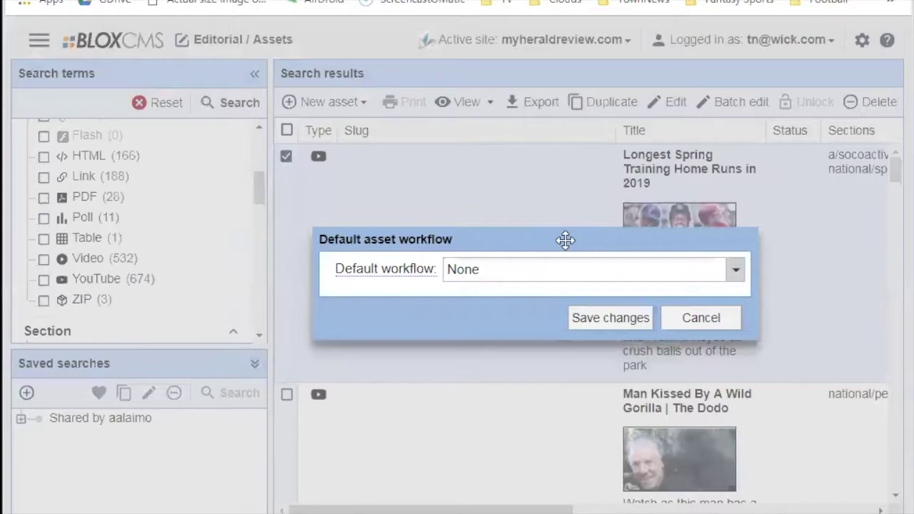
{"action": "left_click", "coordinate": [547, 279]}
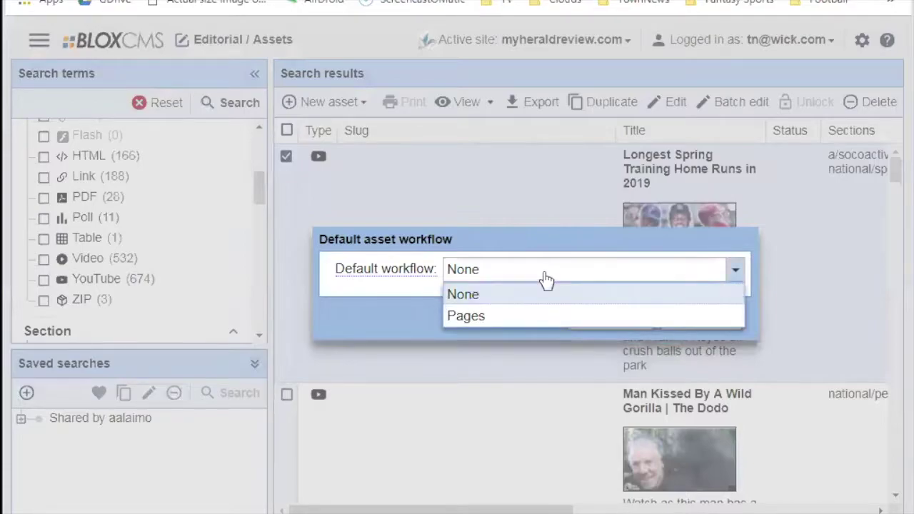
{"action": "left_click", "coordinate": [735, 272]}
Cancel the default workflow dialog and make anchoragepress.com the active site.
{"action": "left_click", "coordinate": [702, 321]}
{"action": "left_click", "coordinate": [593, 43]}
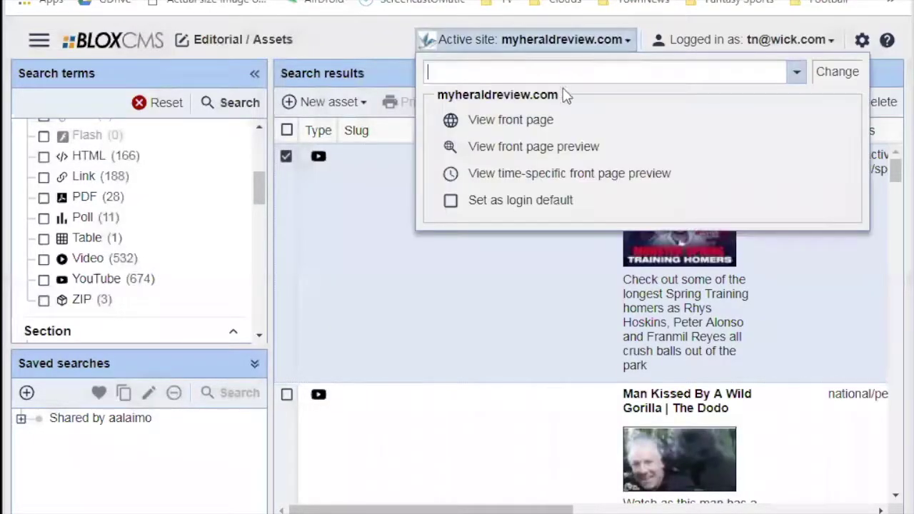
{"action": "left_click", "coordinate": [797, 72]}
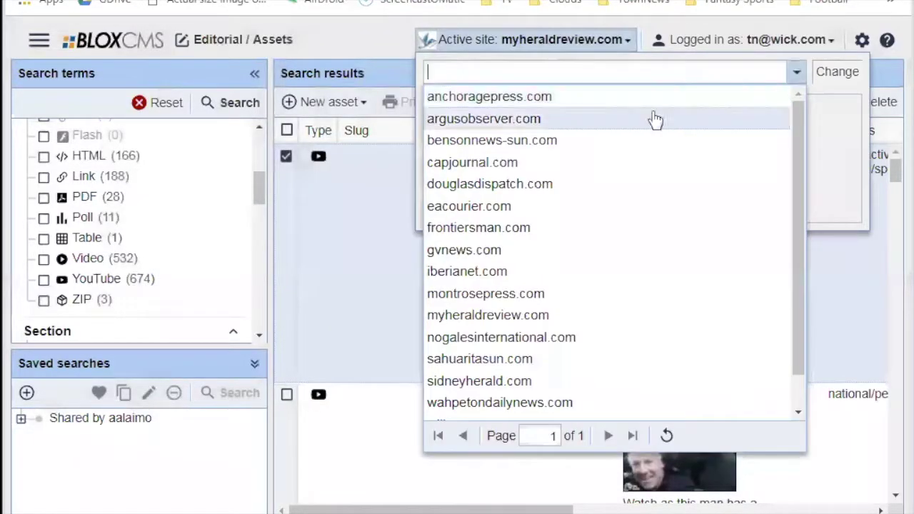
{"action": "left_click", "coordinate": [509, 96]}
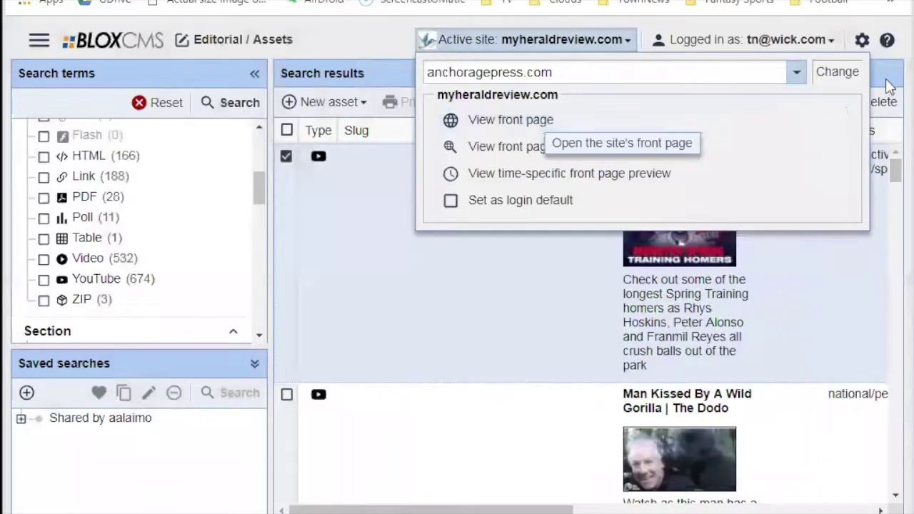
{"action": "left_click", "coordinate": [836, 72]}
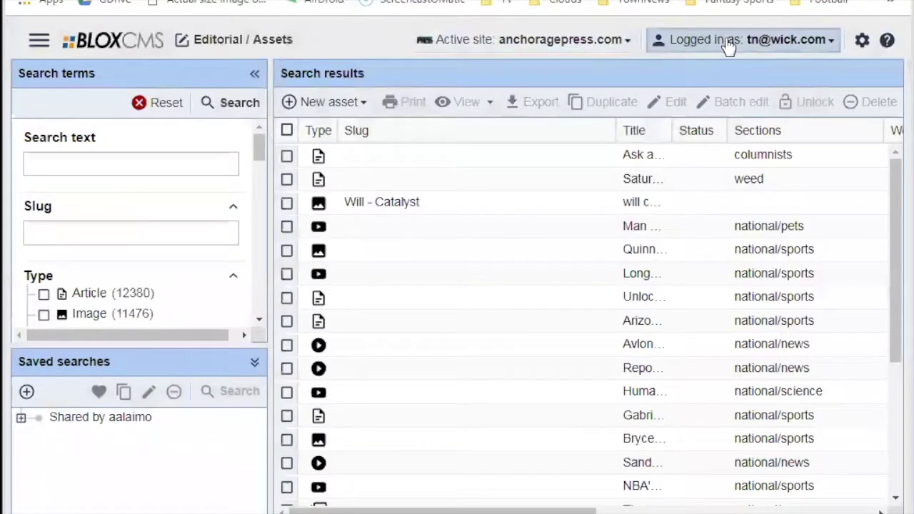
Open the Default asset workflow preference and dismiss it without saving.
{"action": "left_click", "coordinate": [690, 39]}
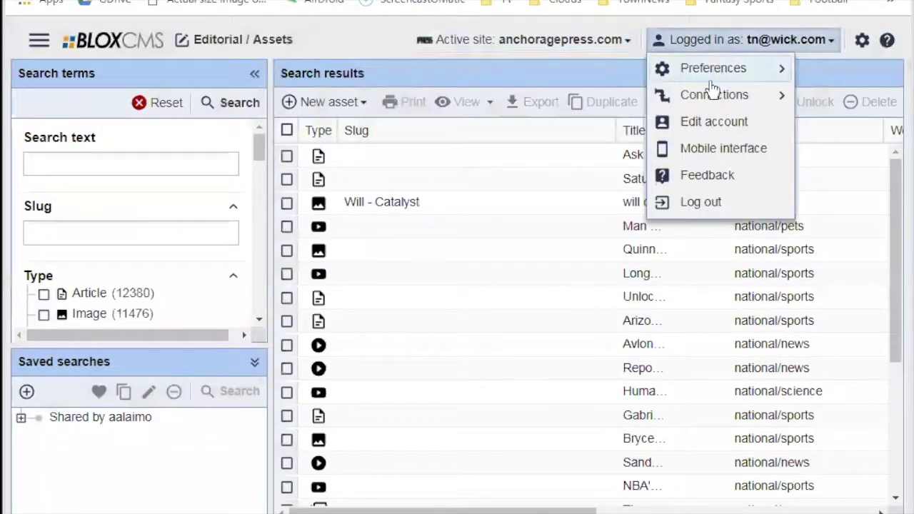
{"action": "mouse_move", "coordinate": [704, 68]}
{"action": "left_click", "coordinate": [582, 96]}
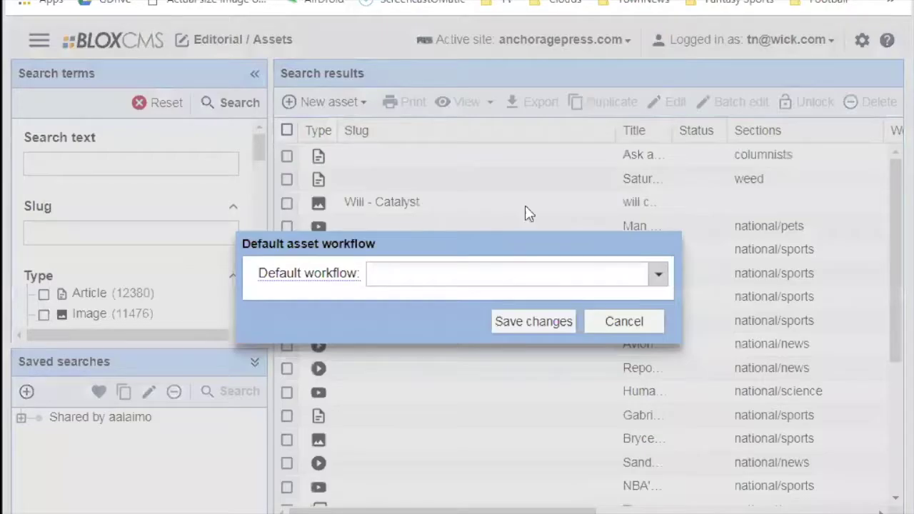
{"action": "left_click", "coordinate": [595, 325]}
Switch the active site to capjournal.com.
{"action": "left_click", "coordinate": [614, 40]}
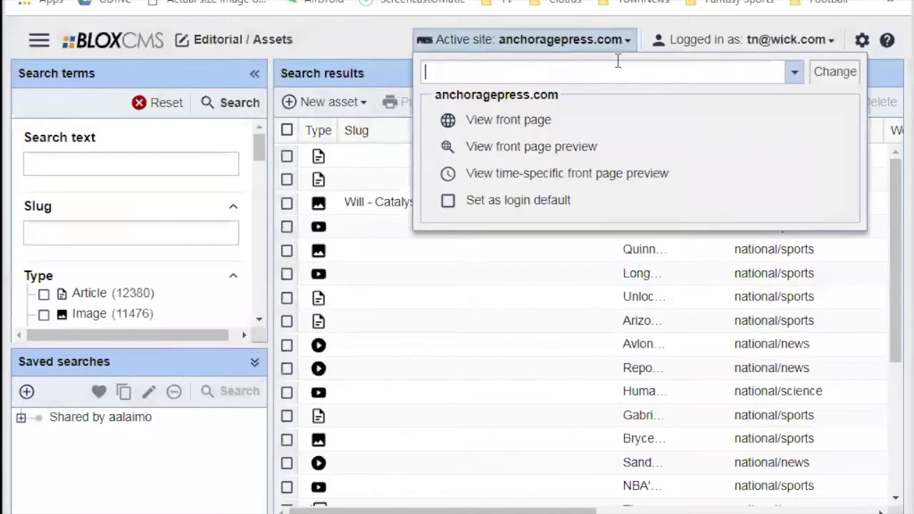
{"action": "left_click", "coordinate": [795, 77]}
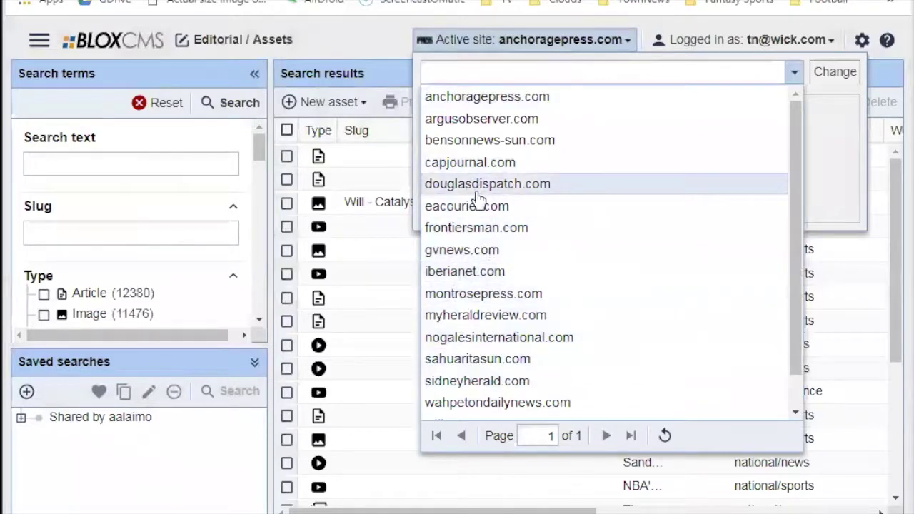
{"action": "left_click", "coordinate": [463, 163]}
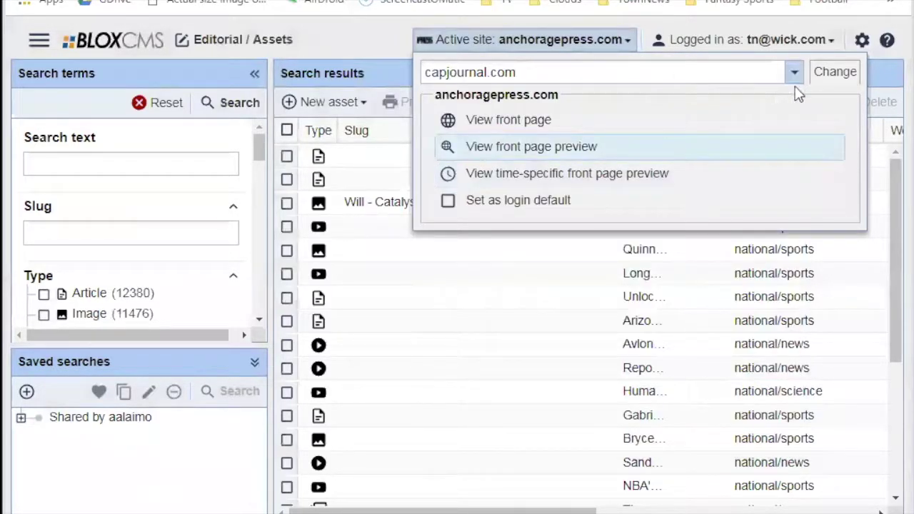
{"action": "left_click", "coordinate": [828, 72]}
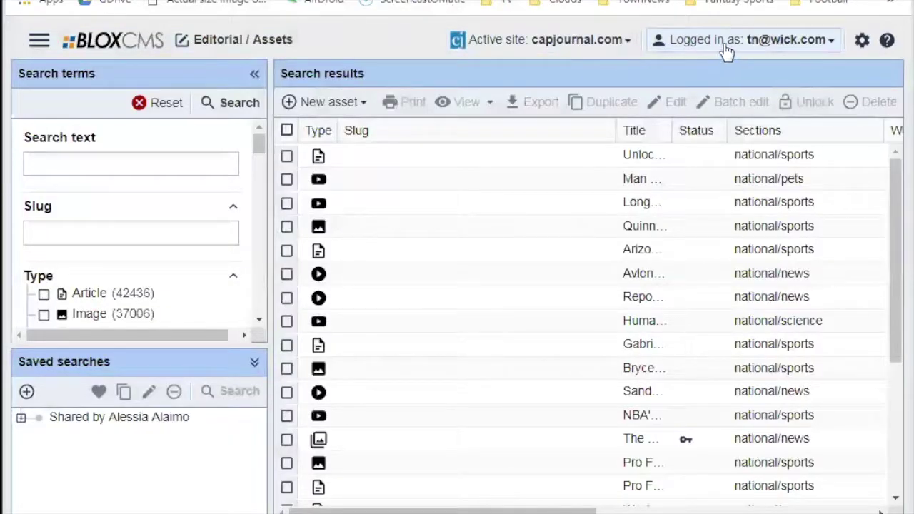
{"action": "left_click", "coordinate": [724, 43]}
Open the Default asset workflow preference, pick None, and cancel without saving.
{"action": "mouse_move", "coordinate": [710, 69]}
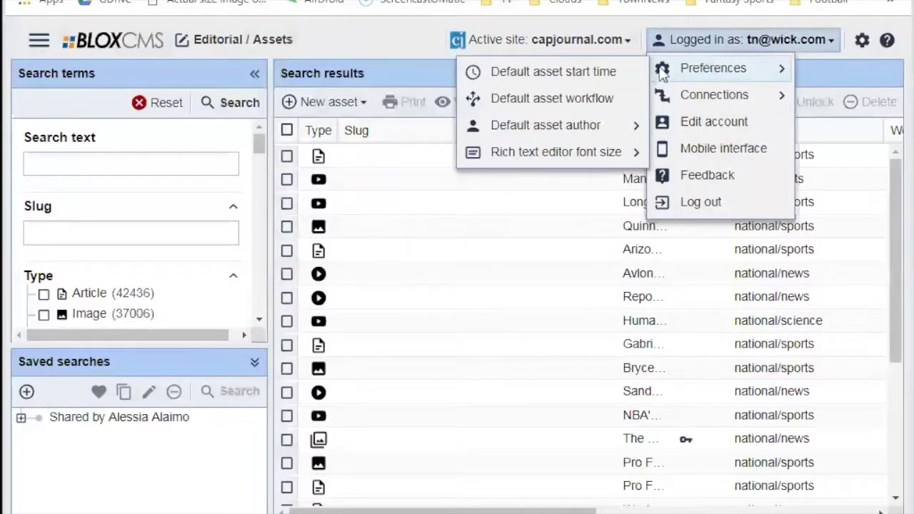
{"action": "left_click", "coordinate": [561, 98]}
{"action": "left_click", "coordinate": [519, 286]}
{"action": "left_click", "coordinate": [607, 322]}
View the asset editing workflows under Applications > Settings > Workflows, then close both.
{"action": "left_click", "coordinate": [40, 39]}
{"action": "scroll", "coordinate": [100, 428], "scroll_direction": "down", "scroll_amount": 8}
{"action": "scroll", "coordinate": [92, 404], "scroll_direction": "up", "scroll_amount": 7}
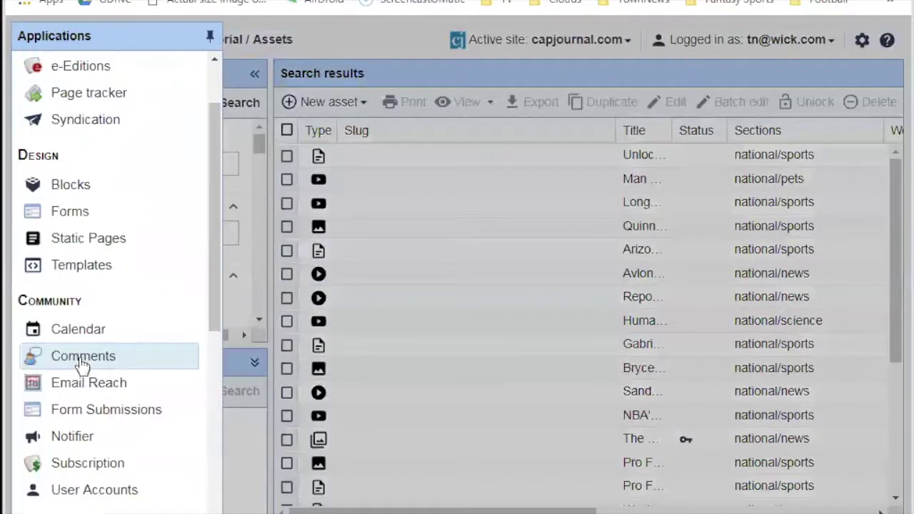
{"action": "scroll", "coordinate": [82, 366], "scroll_direction": "down", "scroll_amount": 6}
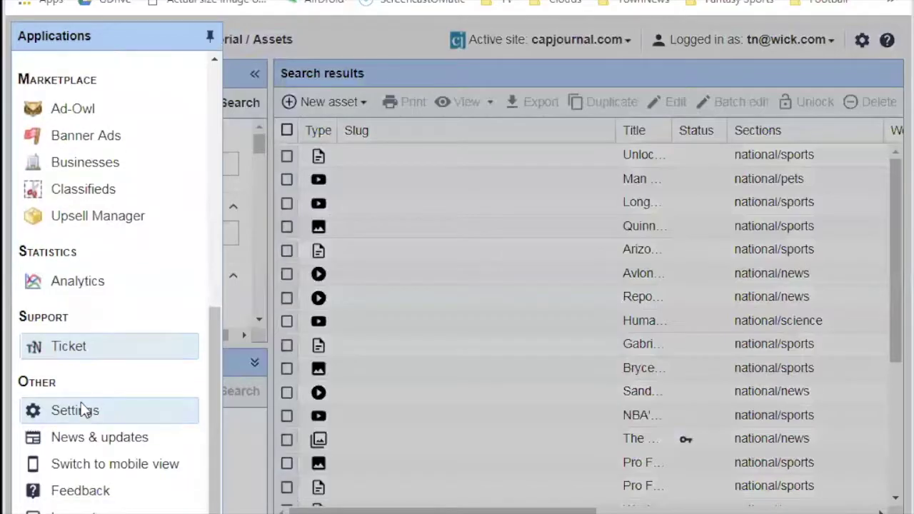
{"action": "left_click", "coordinate": [82, 409]}
{"action": "scroll", "coordinate": [535, 388], "scroll_direction": "down", "scroll_amount": 5}
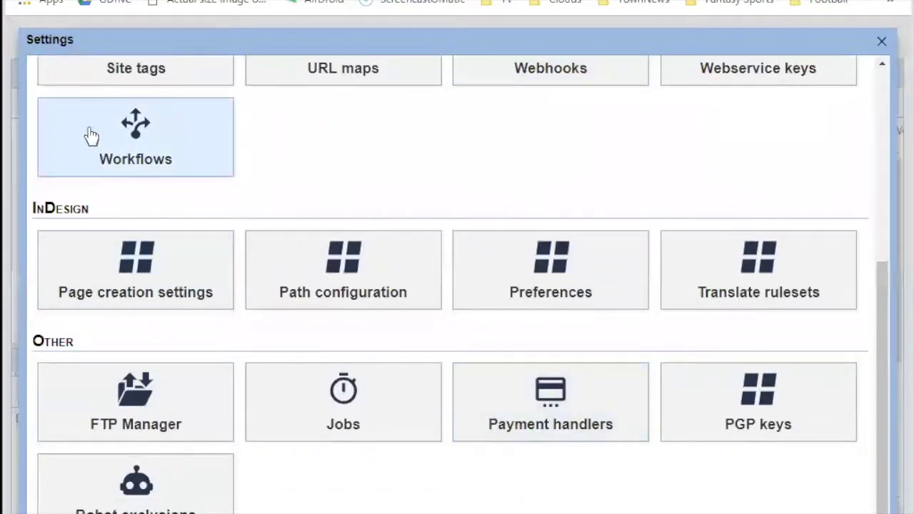
{"action": "left_click", "coordinate": [91, 136]}
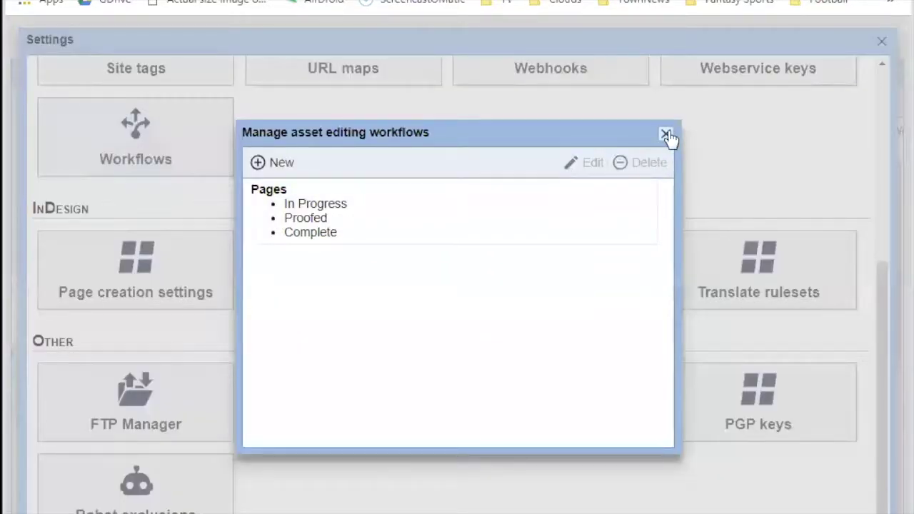
{"action": "left_click", "coordinate": [666, 136]}
{"action": "left_click", "coordinate": [882, 41]}
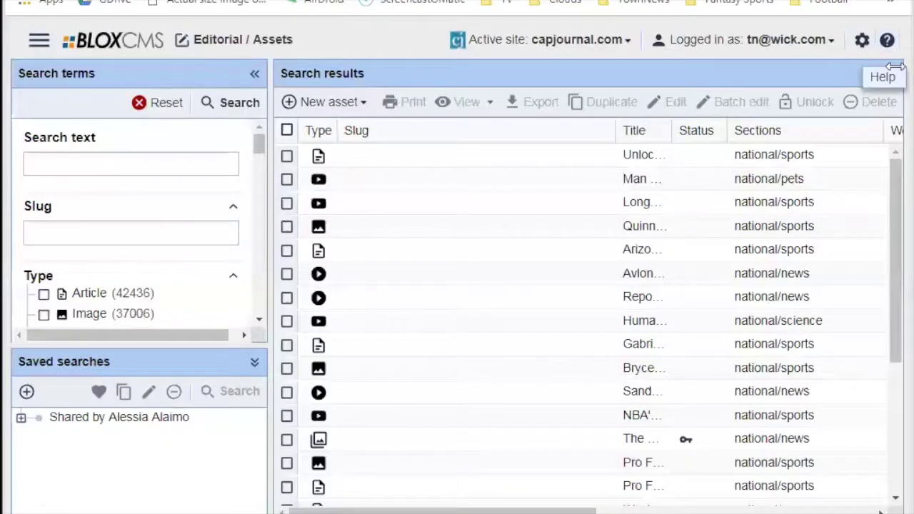
Confirm capjournal.com remains active and reopen the Default asset workflow preference.
{"action": "left_click", "coordinate": [619, 41]}
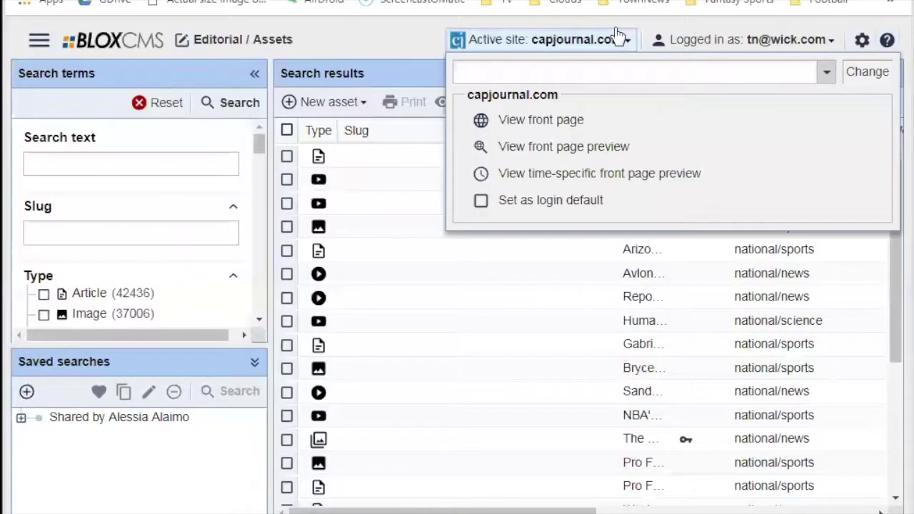
{"action": "left_click", "coordinate": [832, 72]}
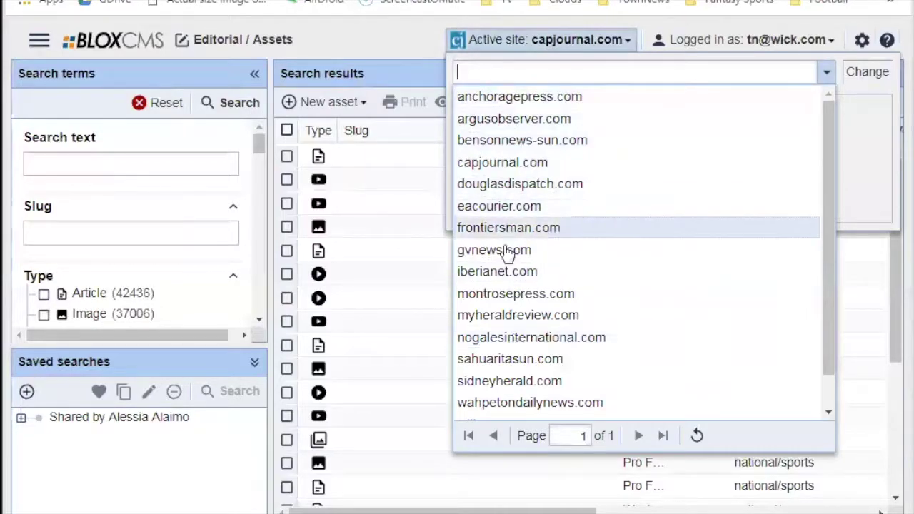
{"action": "left_click", "coordinate": [405, 41]}
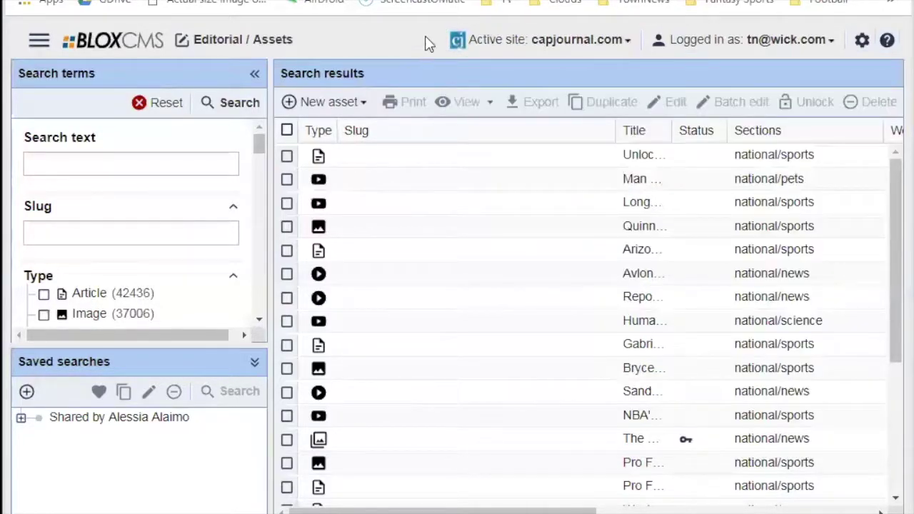
{"action": "left_click", "coordinate": [746, 40]}
{"action": "mouse_move", "coordinate": [738, 70]}
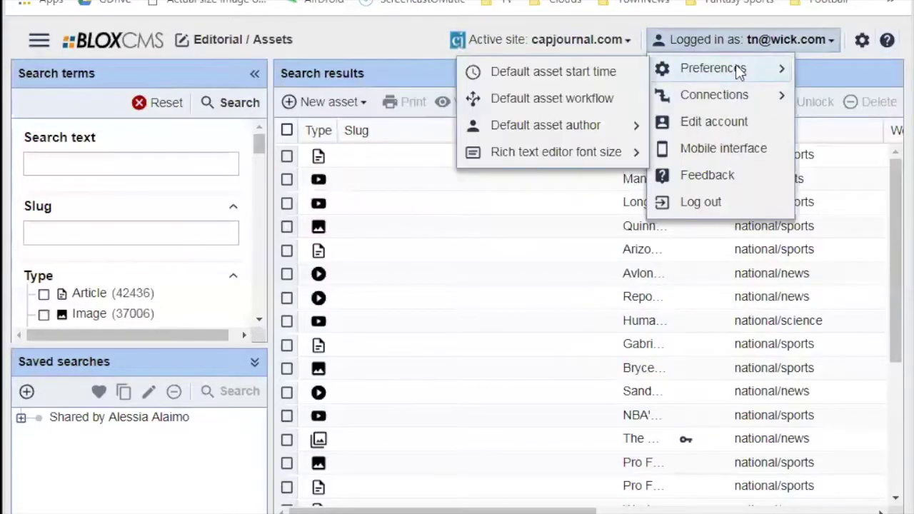
{"action": "left_click", "coordinate": [574, 100]}
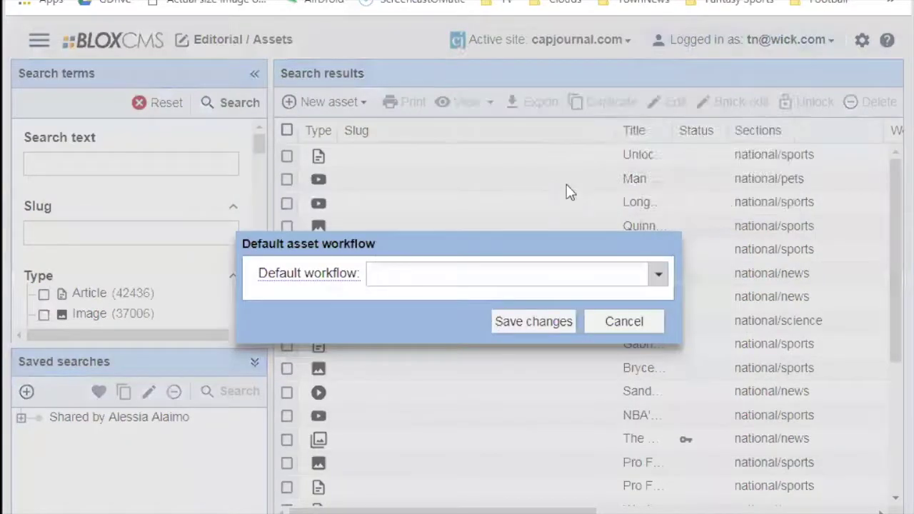
Leave the default workflow on None, cancel the dialog, and show the active site's options.
{"action": "left_click", "coordinate": [526, 279]}
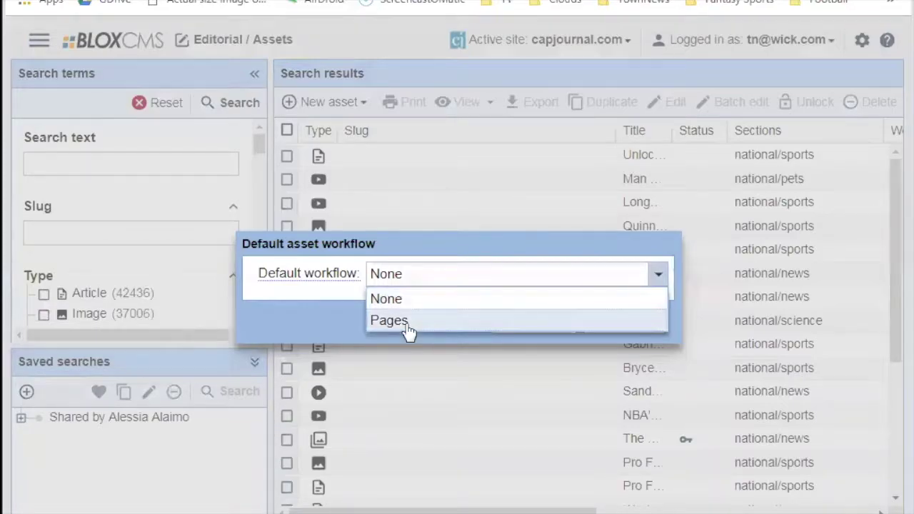
{"action": "left_click", "coordinate": [430, 244]}
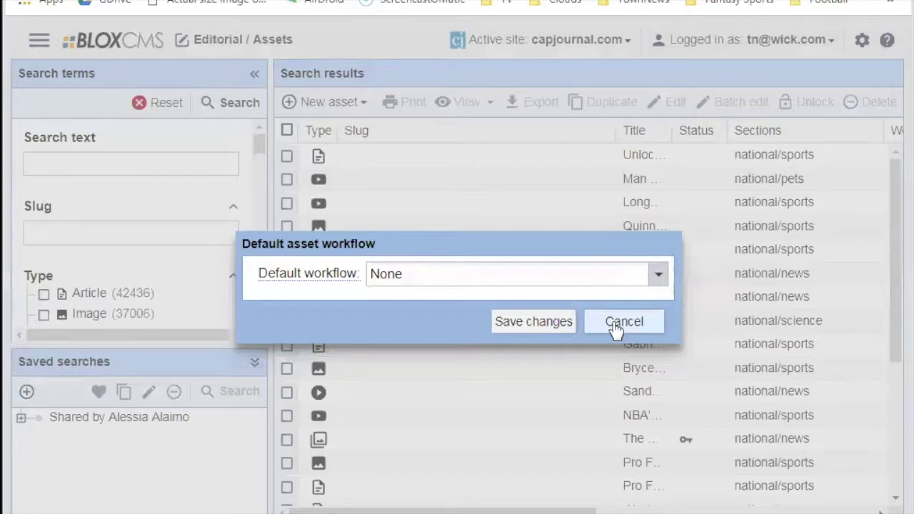
{"action": "left_click", "coordinate": [616, 329]}
{"action": "left_click", "coordinate": [531, 42]}
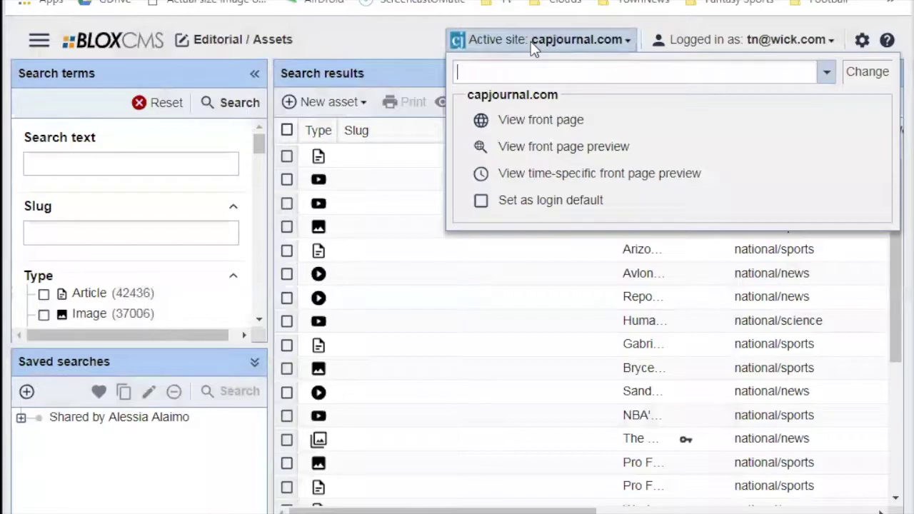
Browse the Default asset author and Rich text editor font size (Normal, Large, Extra large) preferences.
{"action": "left_click", "coordinate": [675, 39]}
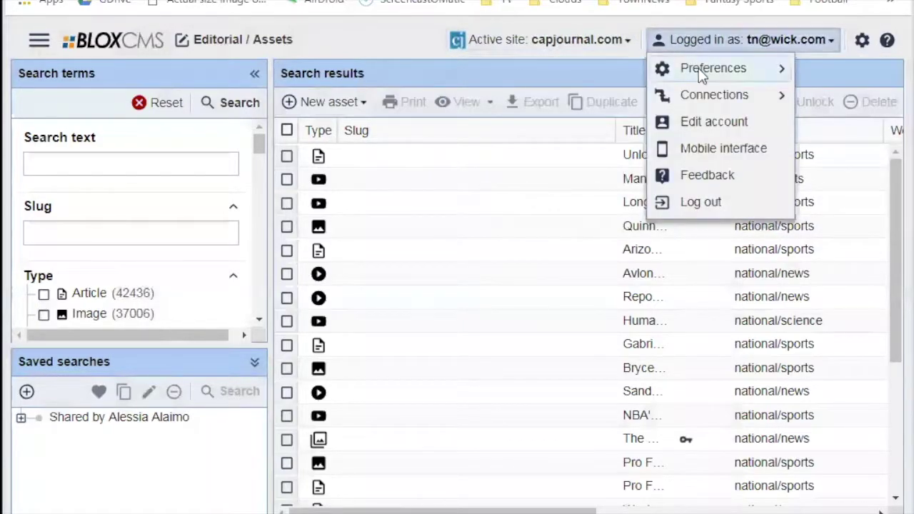
{"action": "mouse_move", "coordinate": [697, 69]}
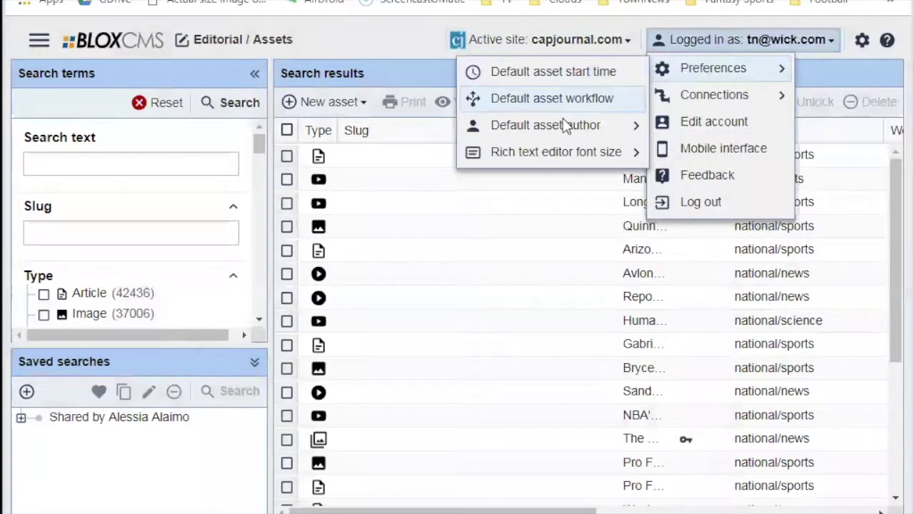
{"action": "mouse_move", "coordinate": [561, 120]}
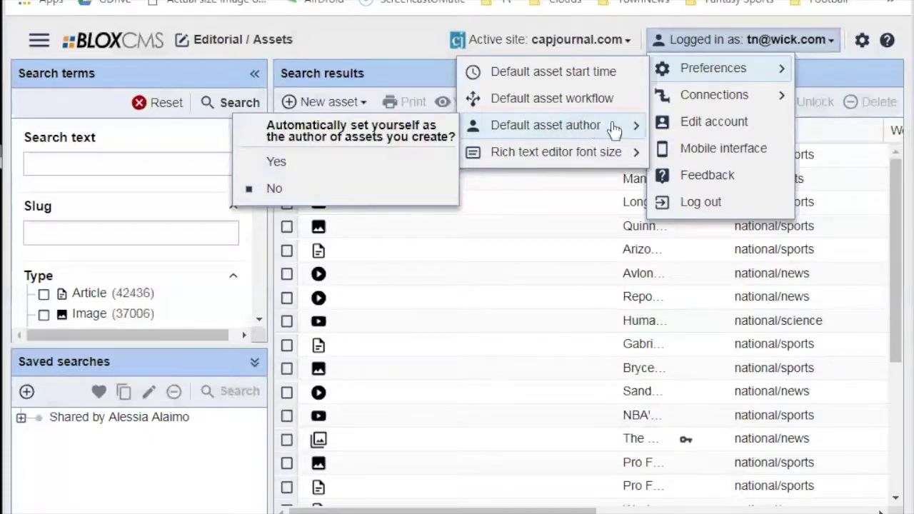
{"action": "mouse_move", "coordinate": [561, 160]}
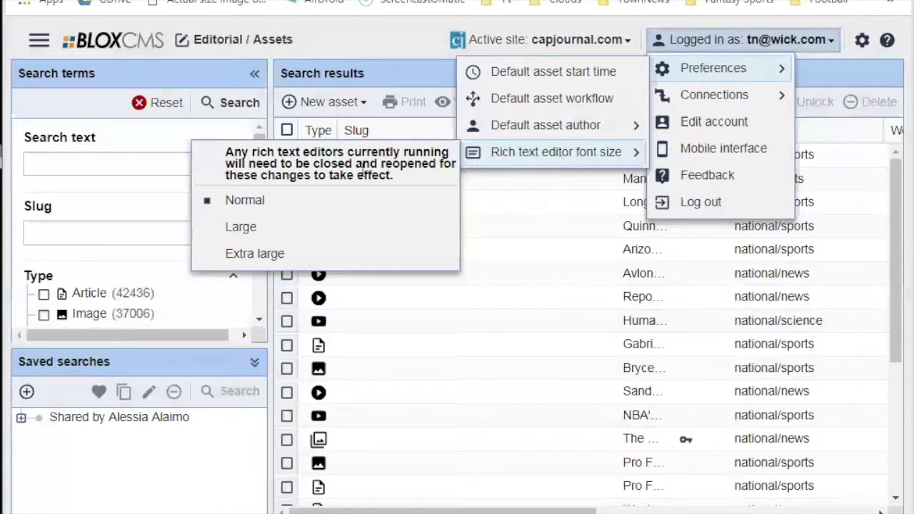
{"action": "left_click", "coordinate": [295, 257]}
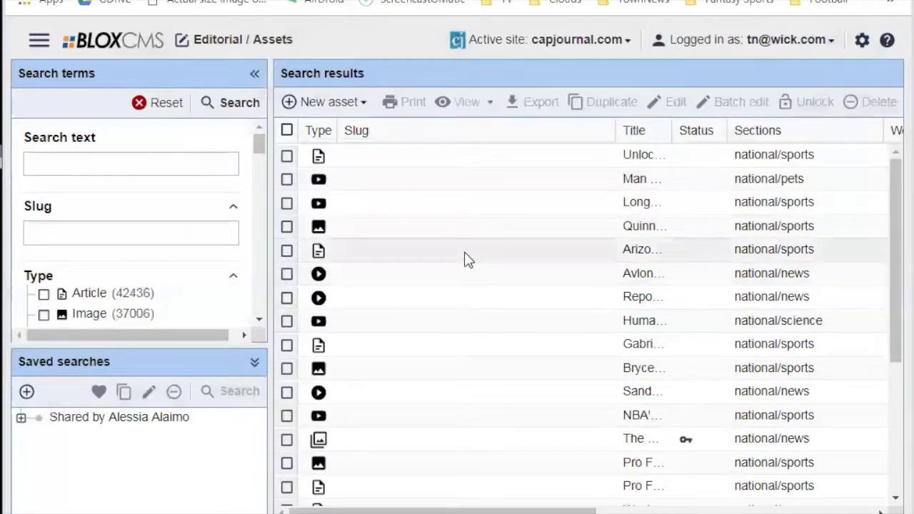
{"action": "left_click", "coordinate": [742, 39]}
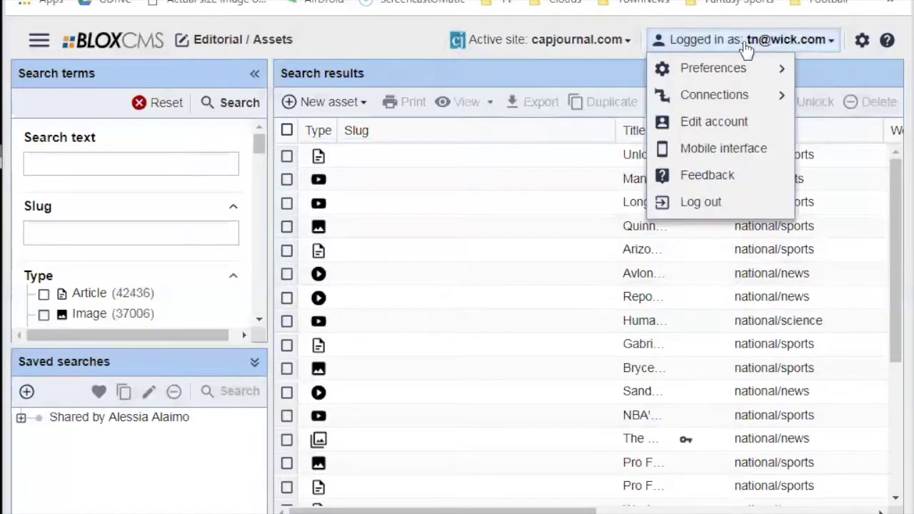
{"action": "mouse_move", "coordinate": [726, 77]}
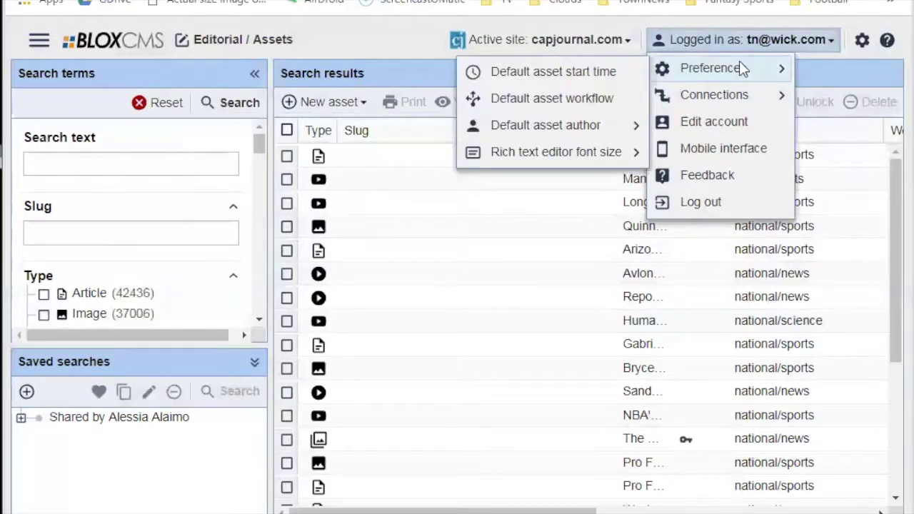
{"action": "mouse_move", "coordinate": [584, 128]}
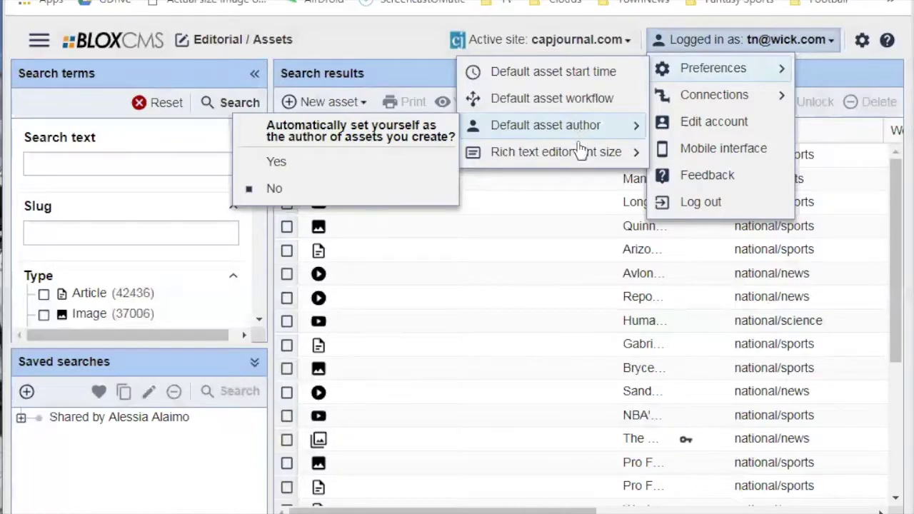
{"action": "mouse_move", "coordinate": [575, 156]}
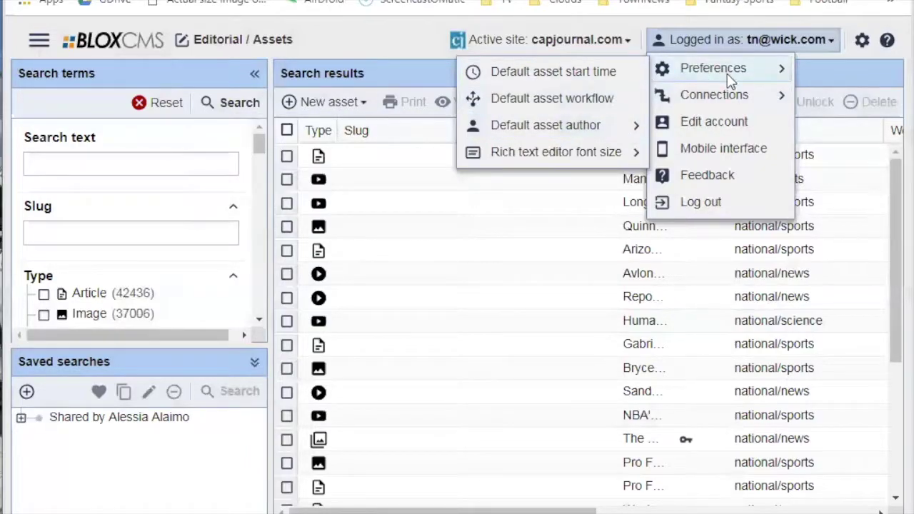
In Edit account's Authentication tab, toggle Change/set password on and off, leaving it unticked.
{"action": "left_click", "coordinate": [714, 122]}
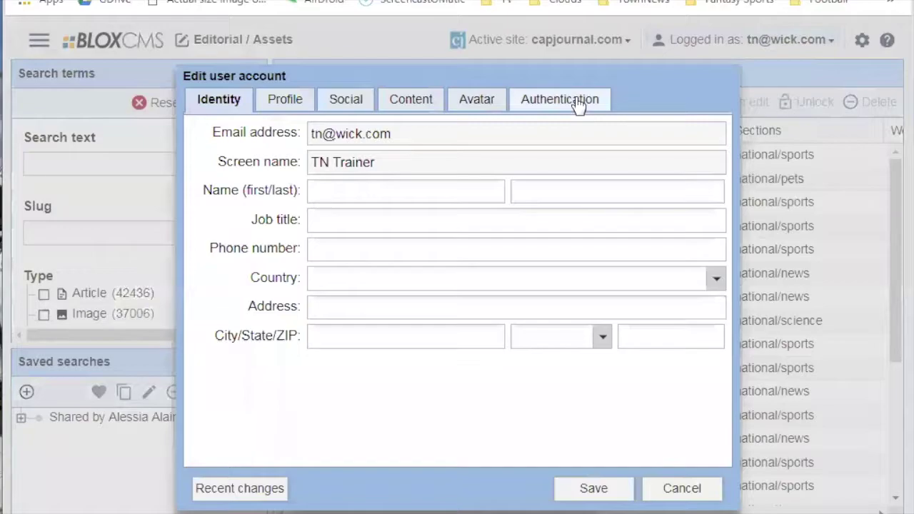
{"action": "left_click", "coordinate": [574, 100]}
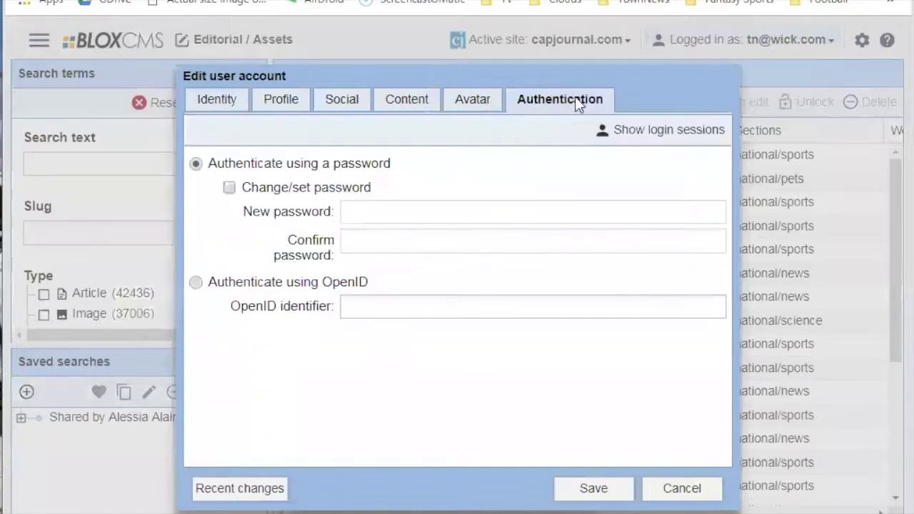
{"action": "left_click", "coordinate": [228, 188]}
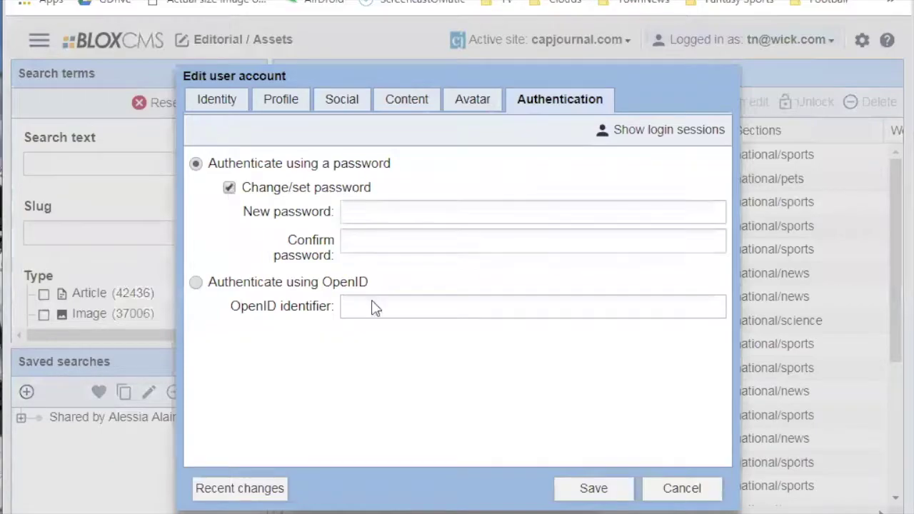
{"action": "left_click", "coordinate": [230, 187]}
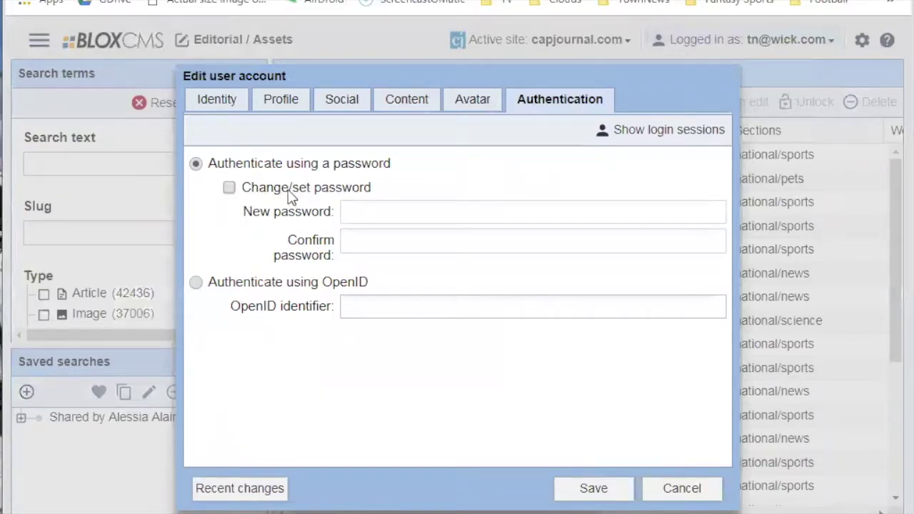
{"action": "left_click", "coordinate": [229, 188]}
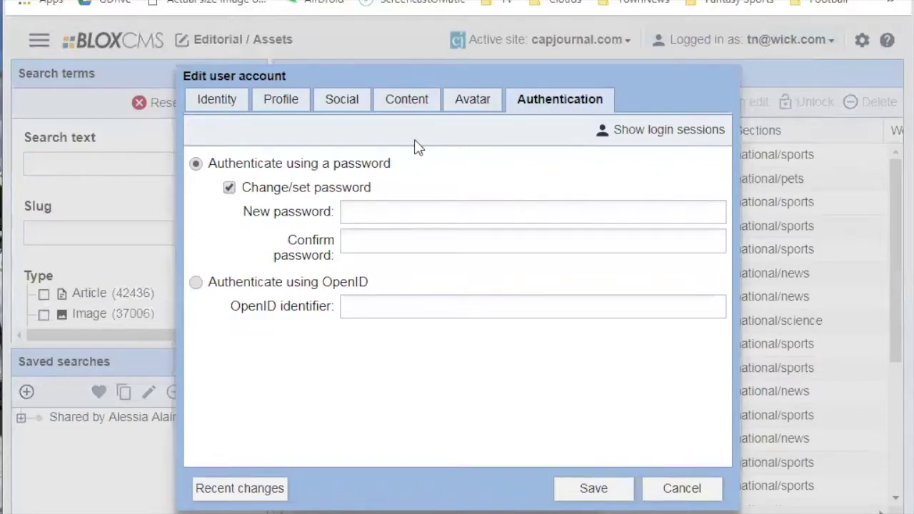
{"action": "left_click", "coordinate": [230, 189]}
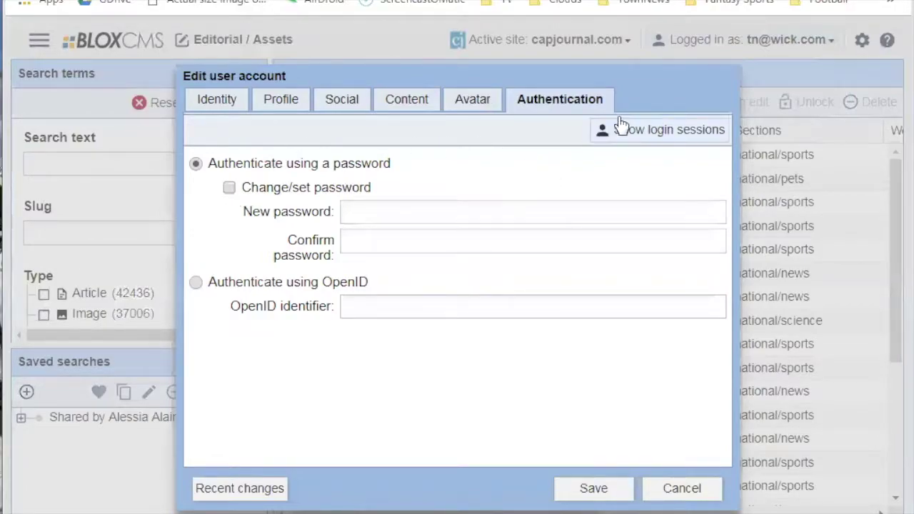
{"action": "left_click", "coordinate": [704, 488]}
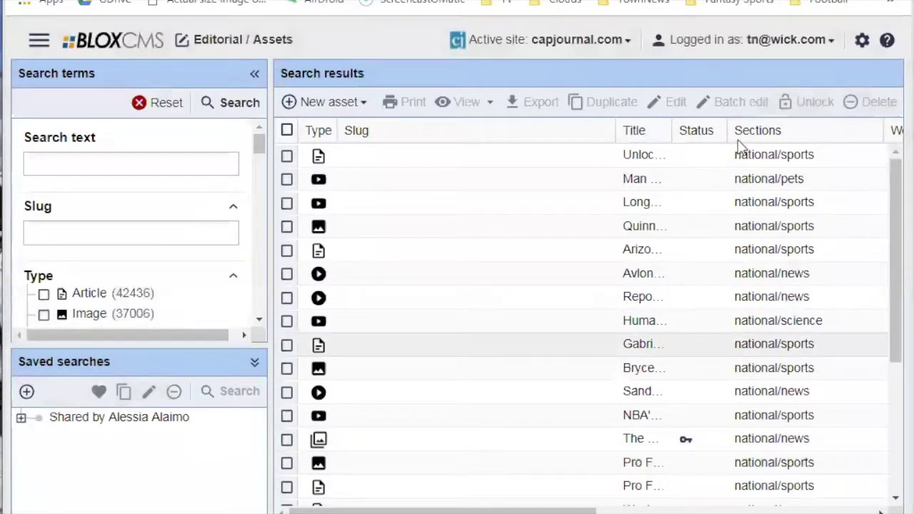
{"action": "left_click", "coordinate": [748, 41]}
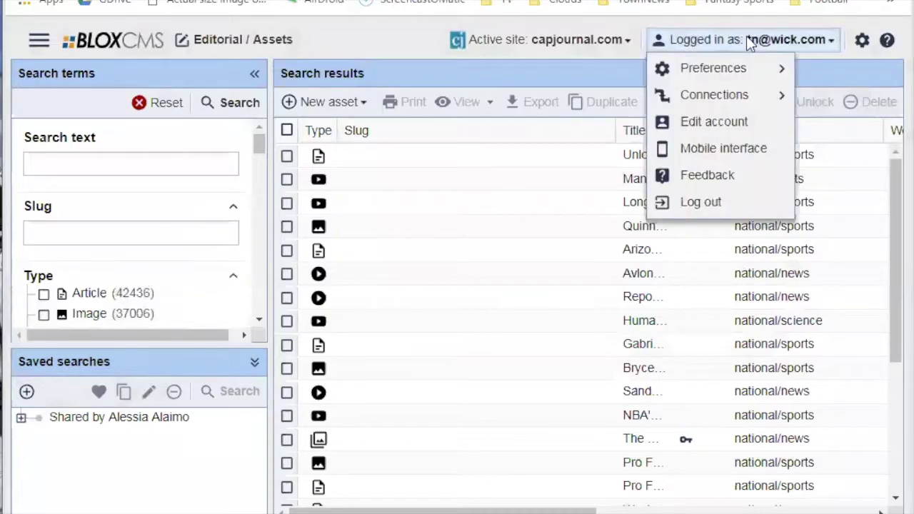
{"action": "left_click", "coordinate": [721, 125]}
{"action": "left_click", "coordinate": [574, 104]}
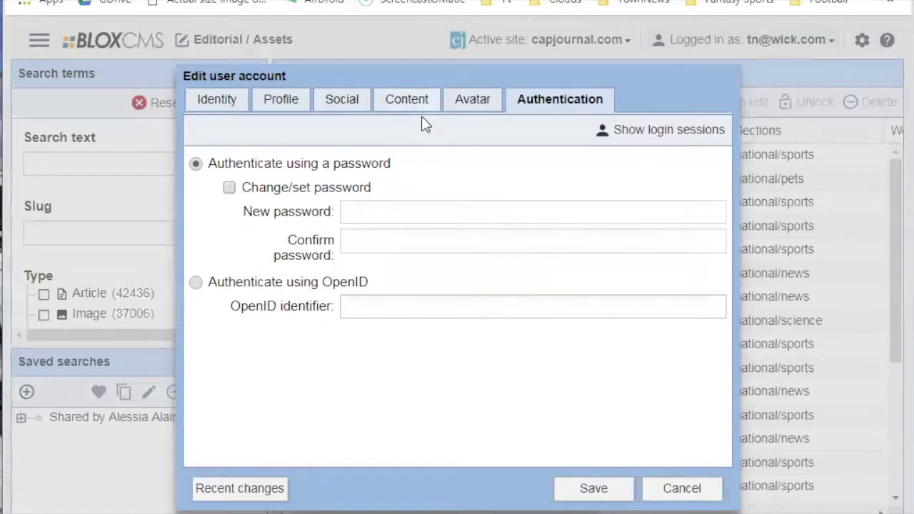
Enter a two-line Byline: the user's name, then 'Your Paper Here'.
{"action": "left_click", "coordinate": [416, 107]}
{"action": "left_click", "coordinate": [421, 159]}
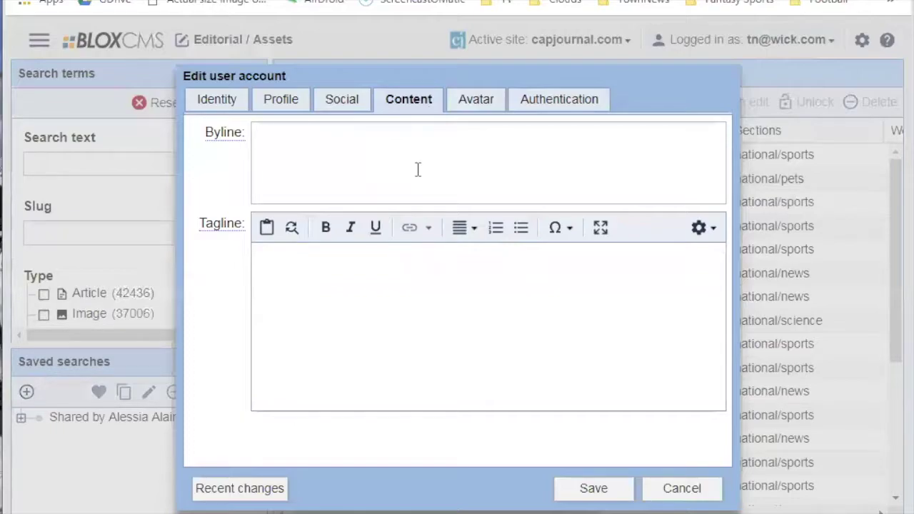
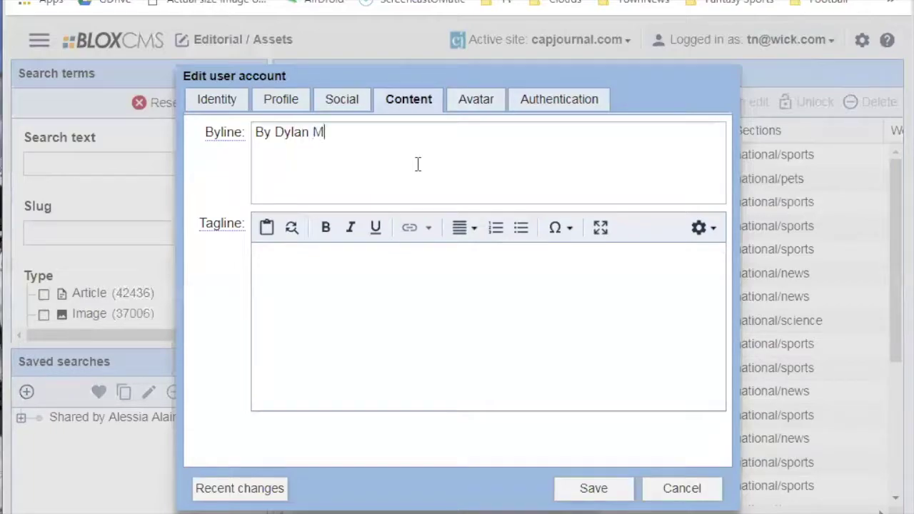
{"action": "key", "text": "Return"}
{"action": "type", "text": "Arizona"}
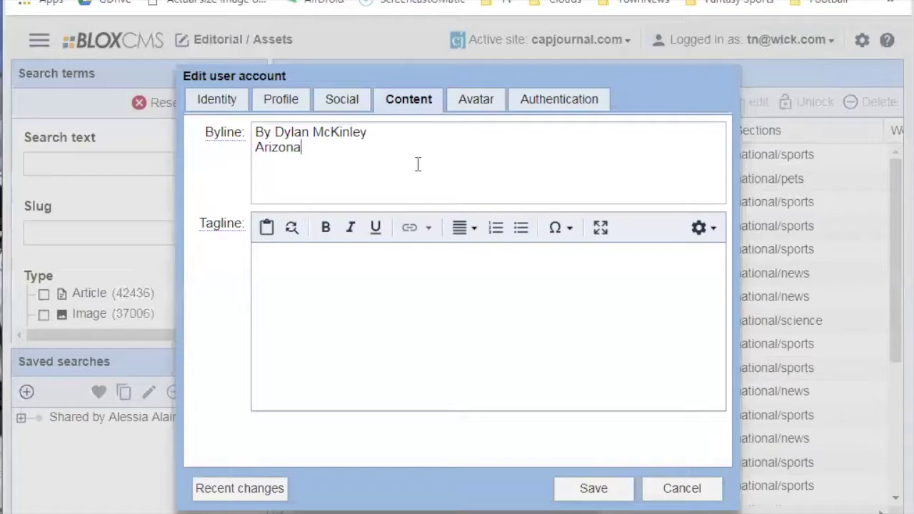
{"action": "type", "text": " Daily Star"}
{"action": "key", "text": "shift+Home"}
{"action": "type", "text": "Your Paper "}
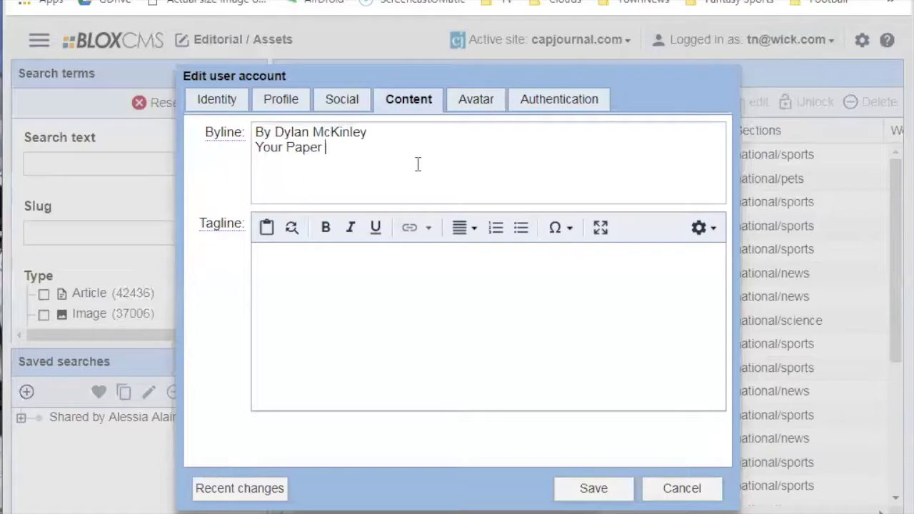
{"action": "type", "text": "Here"}
Add the tagline 'Sample Tagline here' and save the account changes.
{"action": "left_click", "coordinate": [425, 169]}
{"action": "left_click", "coordinate": [392, 347]}
{"action": "type", "text": "Sample "}
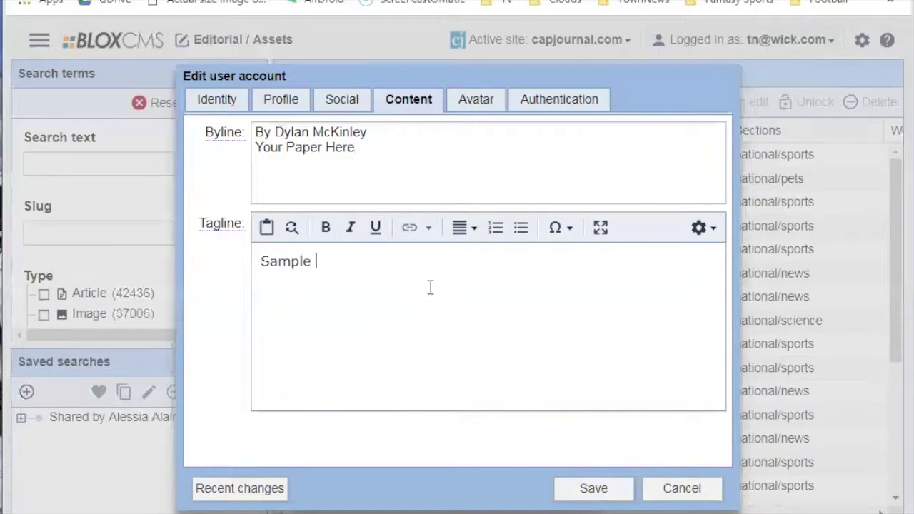
{"action": "type", "text": "Tagline here"}
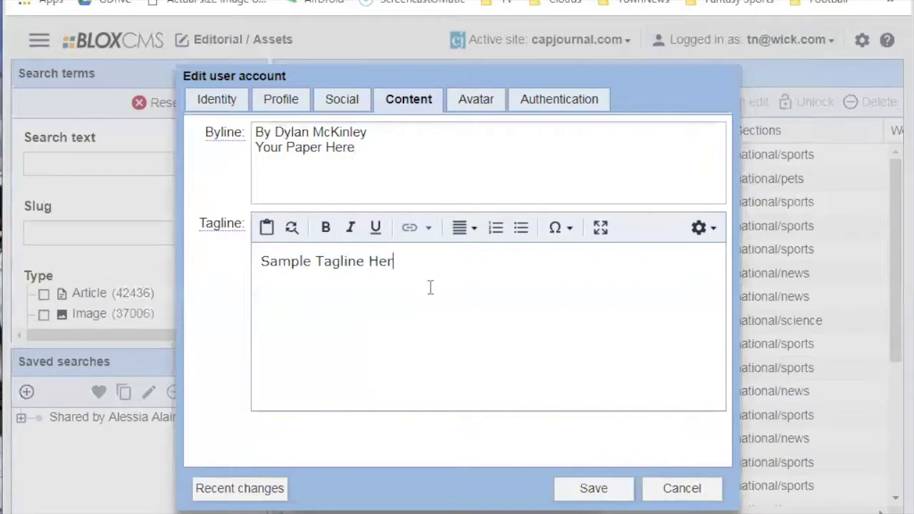
{"action": "left_click", "coordinate": [611, 496]}
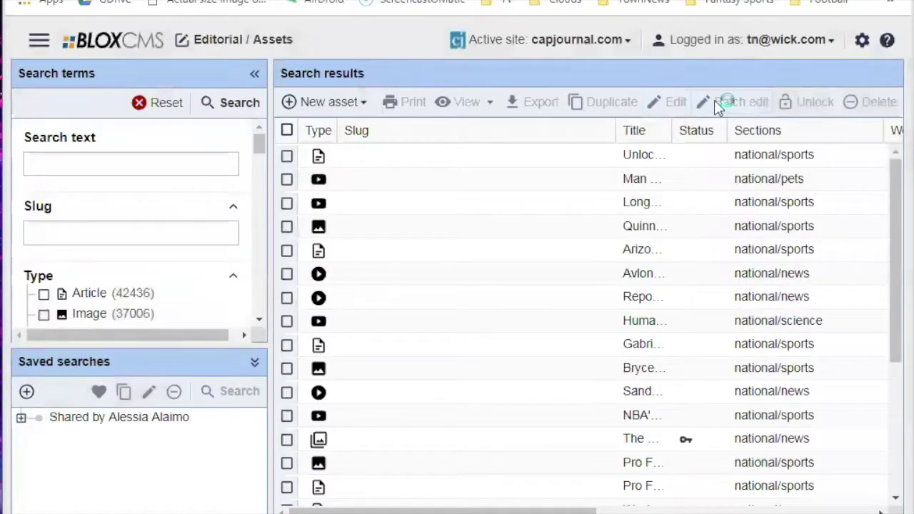
{"action": "left_click", "coordinate": [778, 46]}
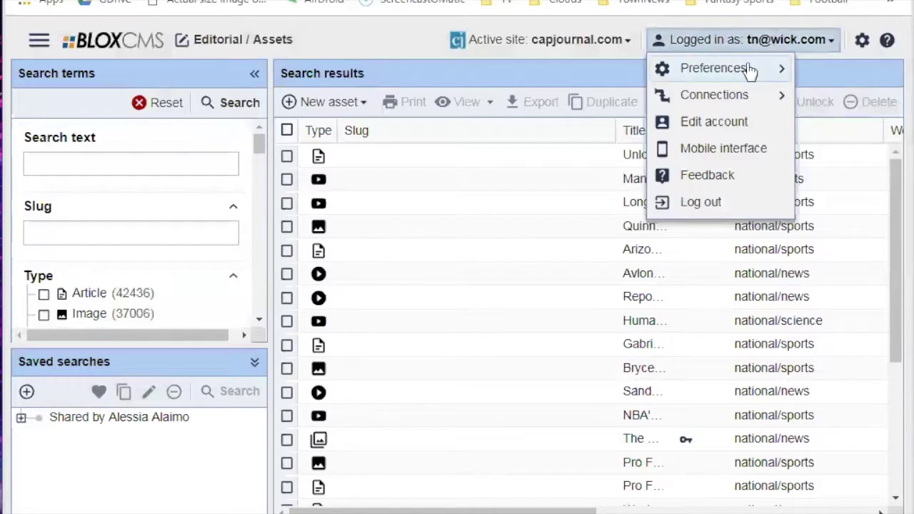
{"action": "left_click", "coordinate": [713, 121]}
{"action": "left_click", "coordinate": [278, 107]}
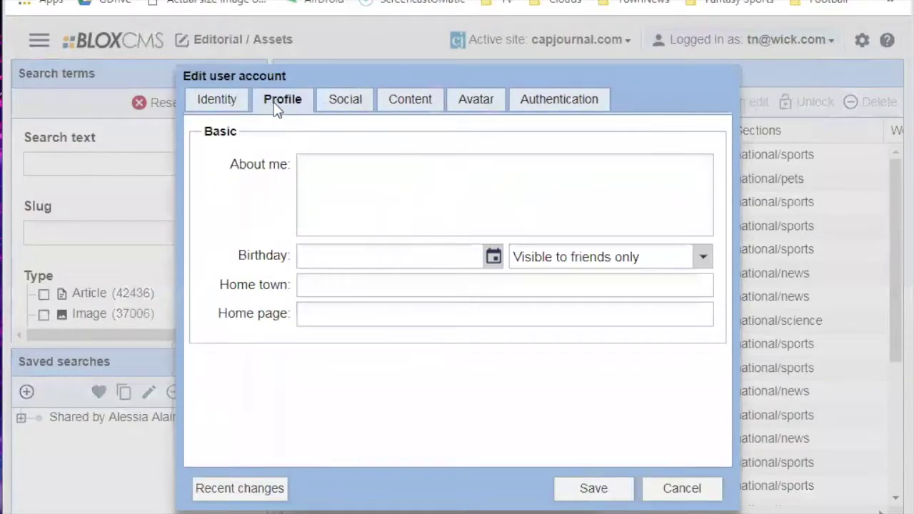
{"action": "left_click", "coordinate": [230, 107]}
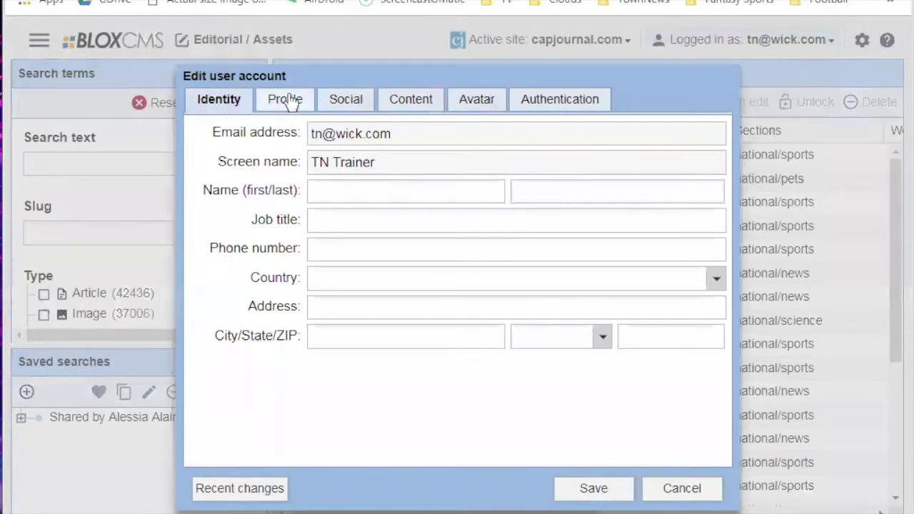
{"action": "left_click", "coordinate": [344, 100]}
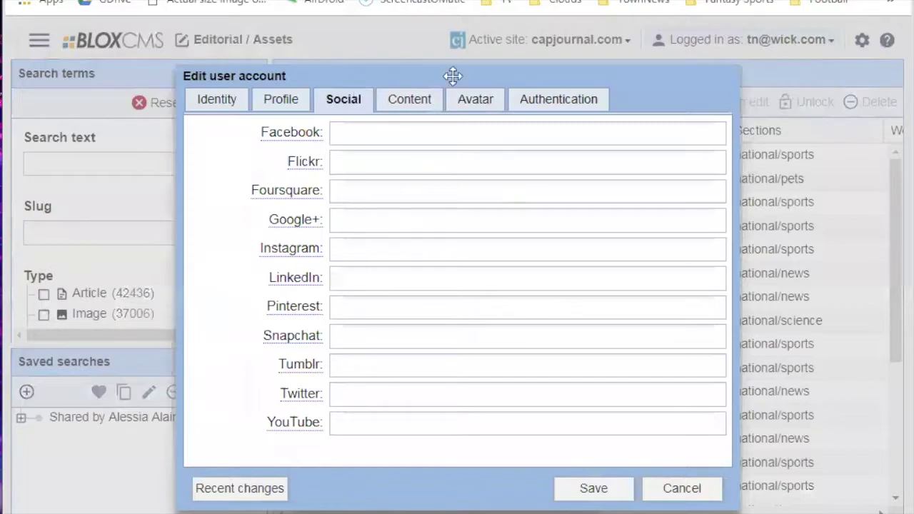
{"action": "left_click", "coordinate": [405, 104]}
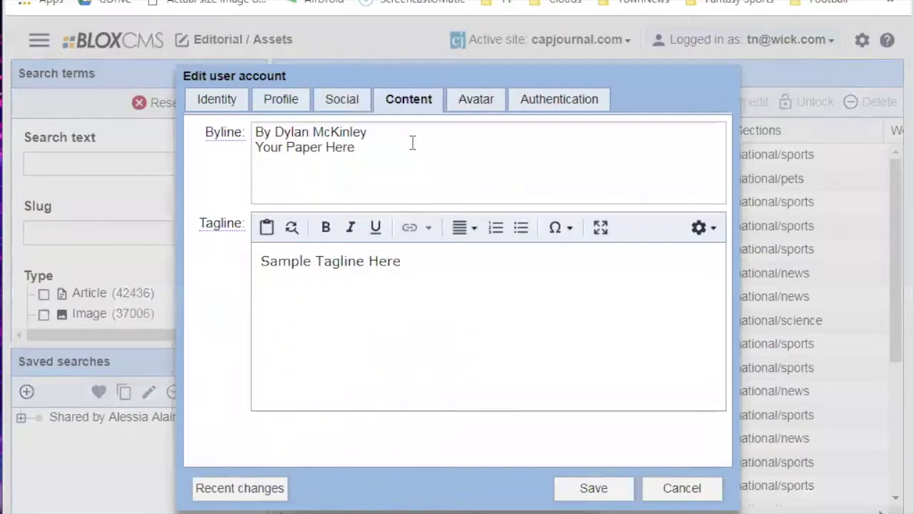
{"action": "left_click", "coordinate": [714, 488]}
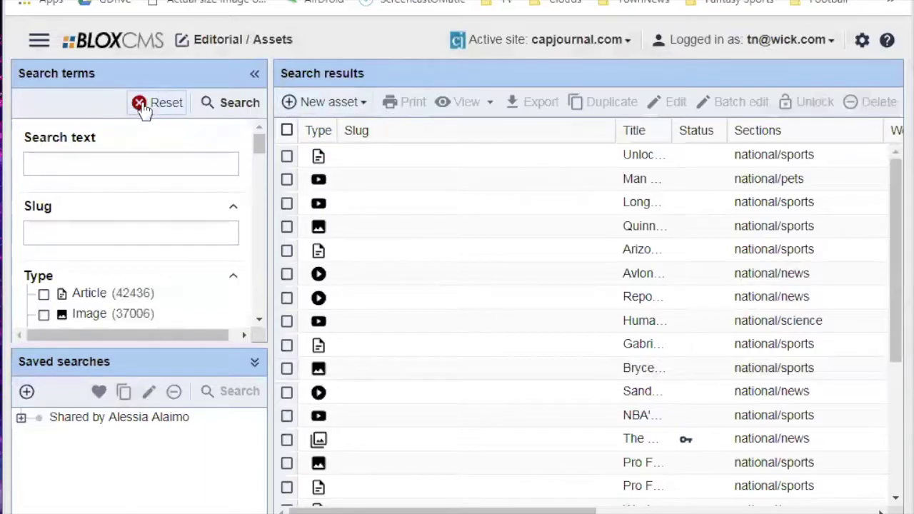
{"action": "left_click", "coordinate": [312, 111]}
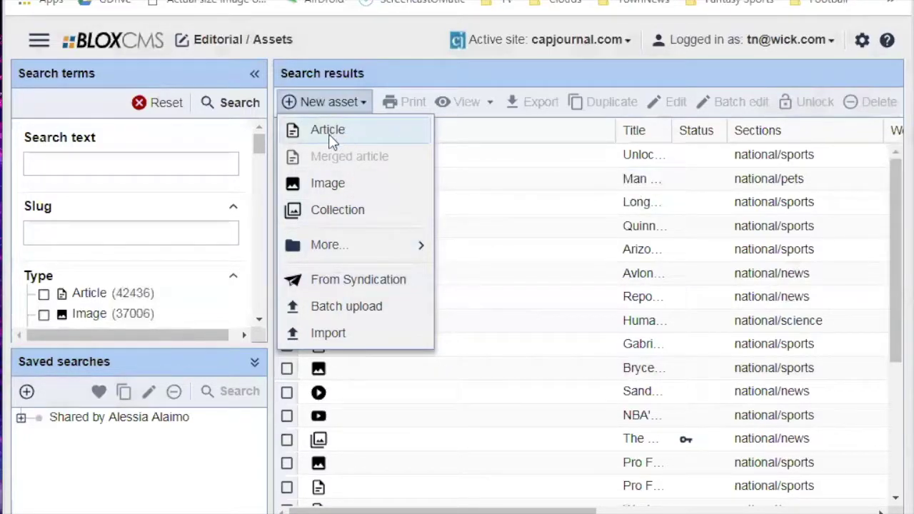
{"action": "mouse_move", "coordinate": [328, 247]}
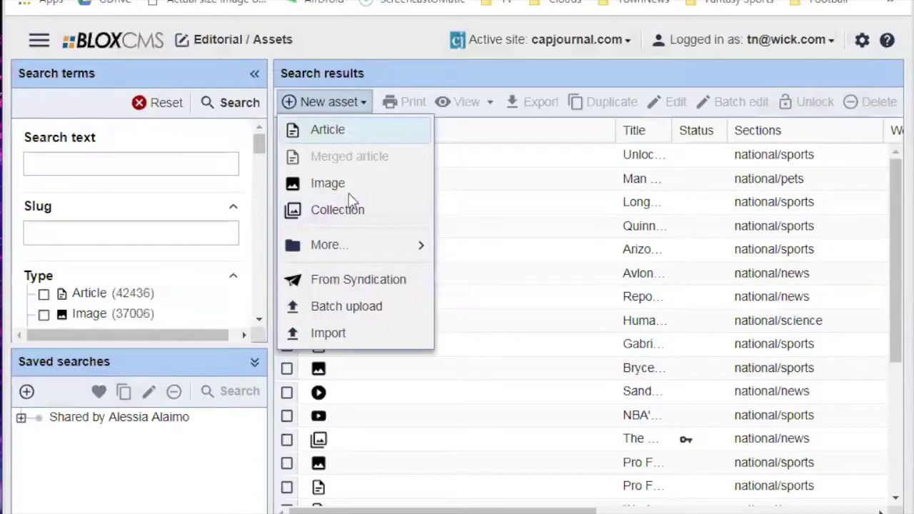
{"action": "left_click", "coordinate": [421, 89]}
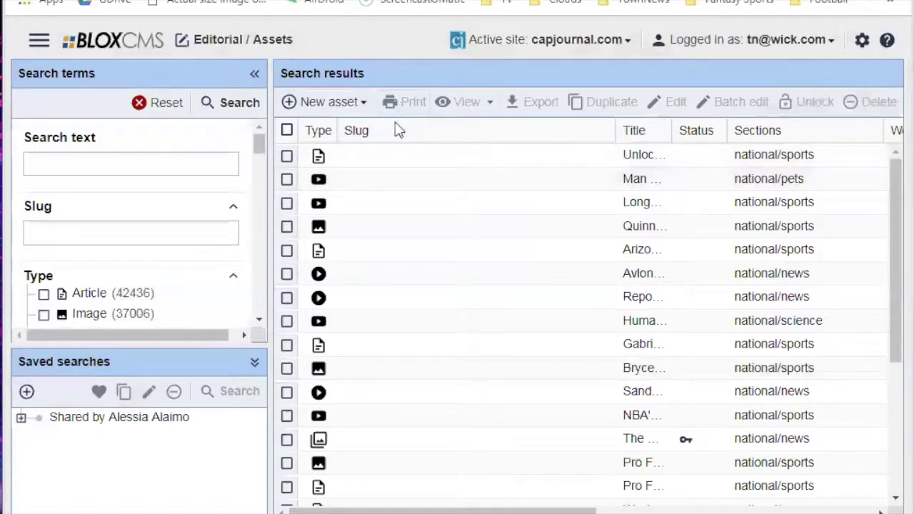
Select the NFL mock draft article, narrow the Slug column and widen Title.
{"action": "left_click", "coordinate": [383, 156]}
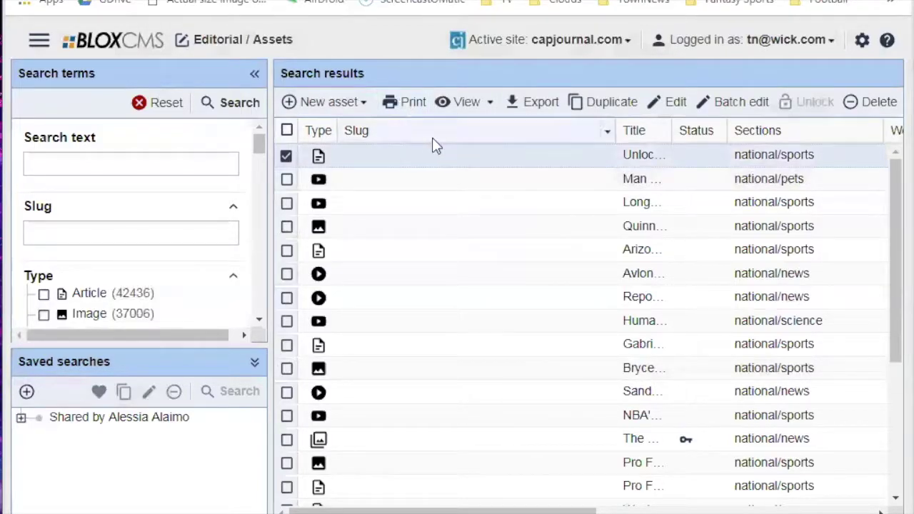
{"action": "left_click_drag", "start_coordinate": [618, 131], "coordinate": [499, 135]}
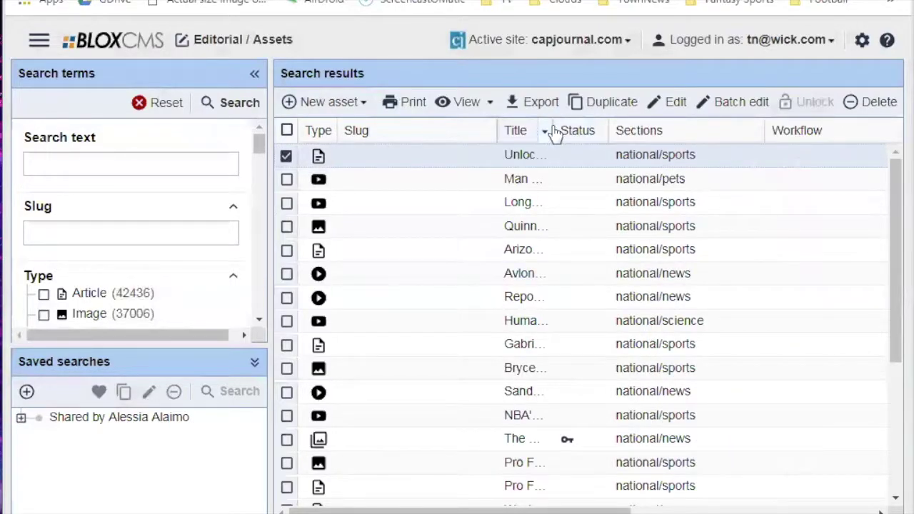
{"action": "left_click_drag", "start_coordinate": [556, 134], "coordinate": [656, 143]}
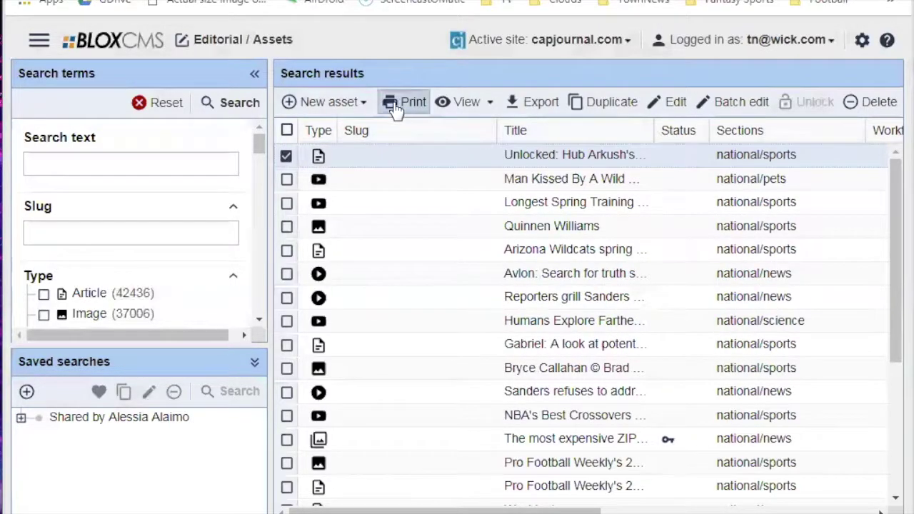
Open the article's printable page, cancel printing, read through it, then close it.
{"action": "left_click", "coordinate": [400, 104]}
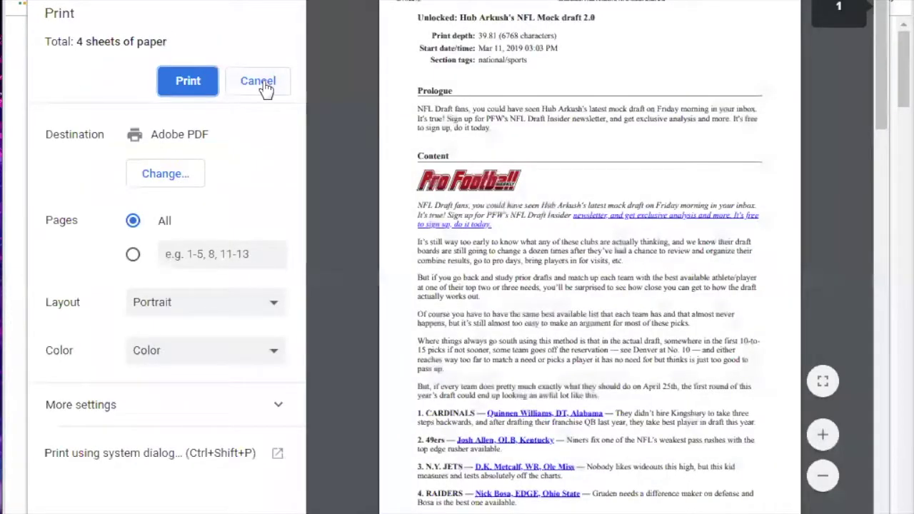
{"action": "left_click", "coordinate": [265, 85]}
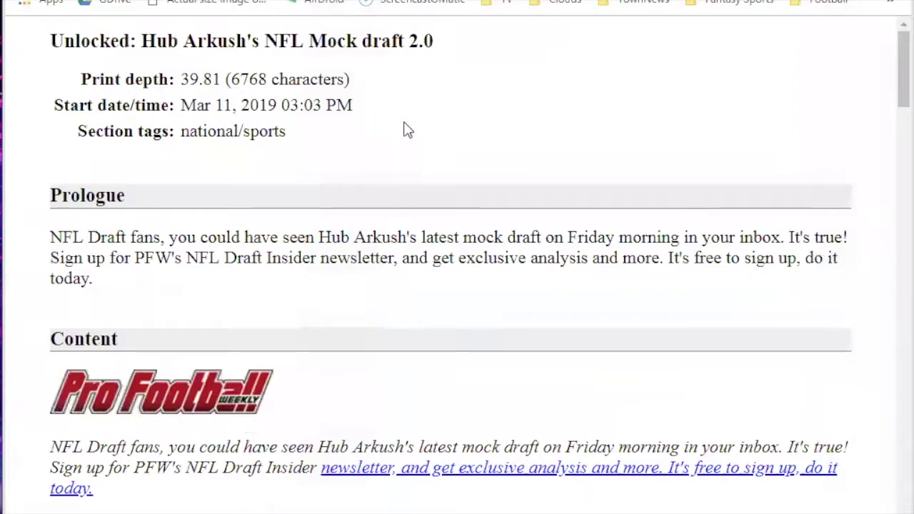
{"action": "scroll", "coordinate": [479, 140], "scroll_direction": "down", "scroll_amount": 2}
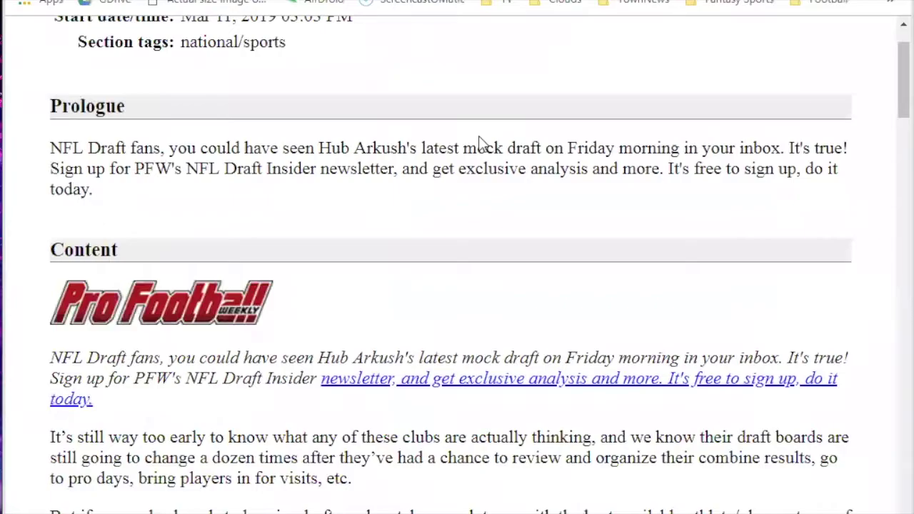
{"action": "scroll", "coordinate": [404, 239], "scroll_direction": "down", "scroll_amount": 10}
{"action": "scroll", "coordinate": [404, 238], "scroll_direction": "down", "scroll_amount": 15}
{"action": "key", "text": "Home"}
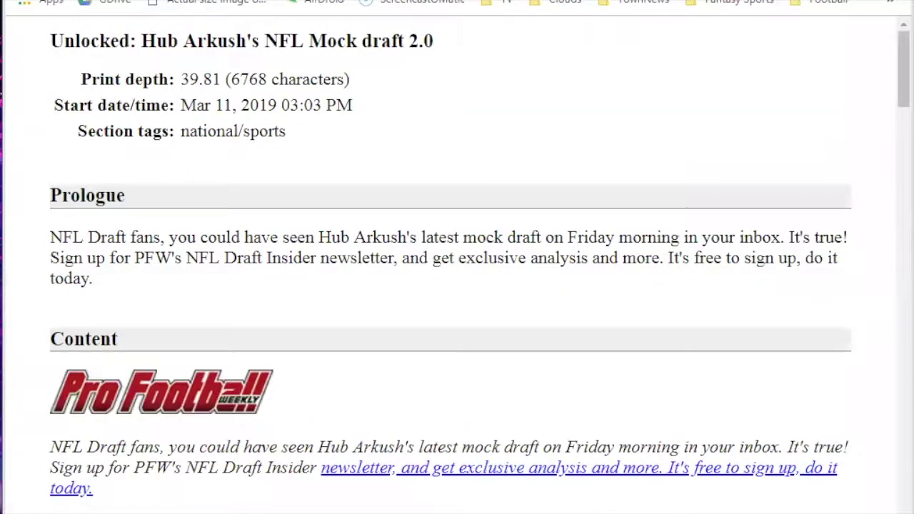
{"action": "key", "text": "alt+Tab"}
{"action": "key", "text": "alt+Tab"}
{"action": "scroll", "coordinate": [390, 302], "scroll_direction": "down", "scroll_amount": 3}
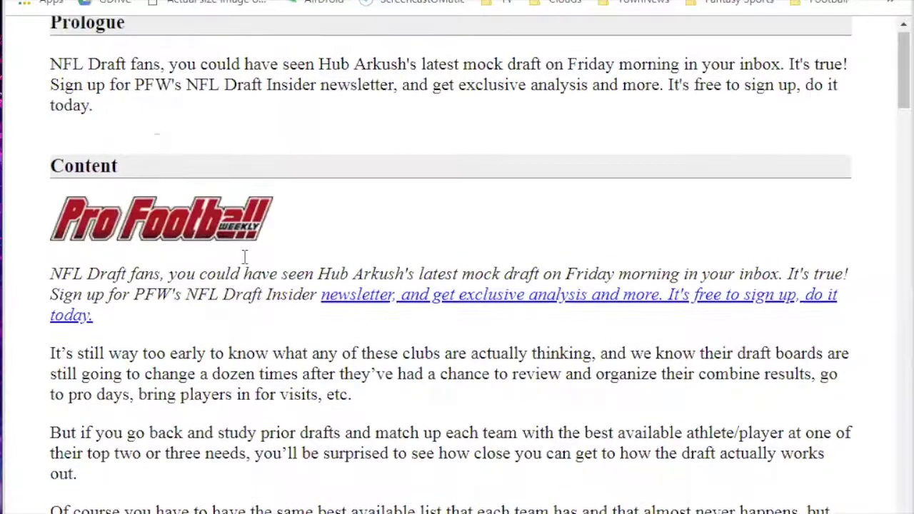
{"action": "scroll", "coordinate": [352, 282], "scroll_direction": "up", "scroll_amount": 3}
{"action": "scroll", "coordinate": [375, 285], "scroll_direction": "down", "scroll_amount": 1}
{"action": "scroll", "coordinate": [404, 251], "scroll_direction": "up", "scroll_amount": 1}
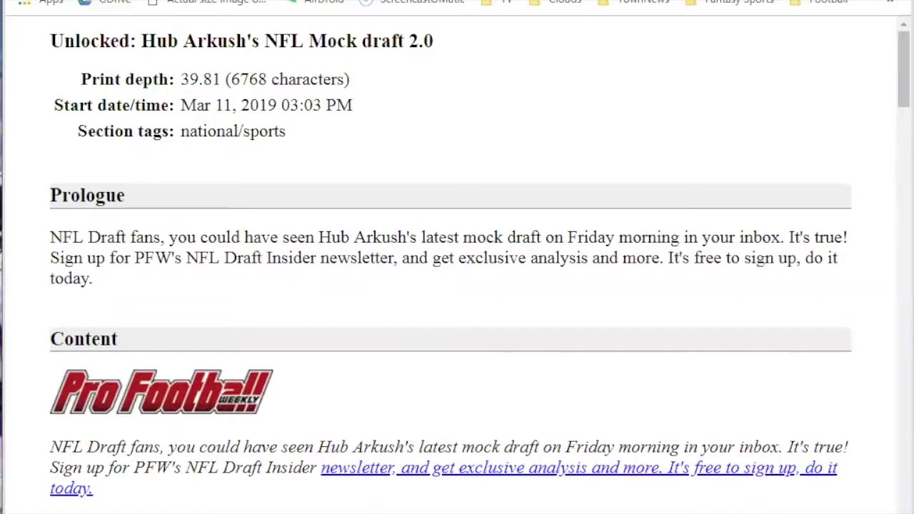
{"action": "key", "text": "ctrl+w"}
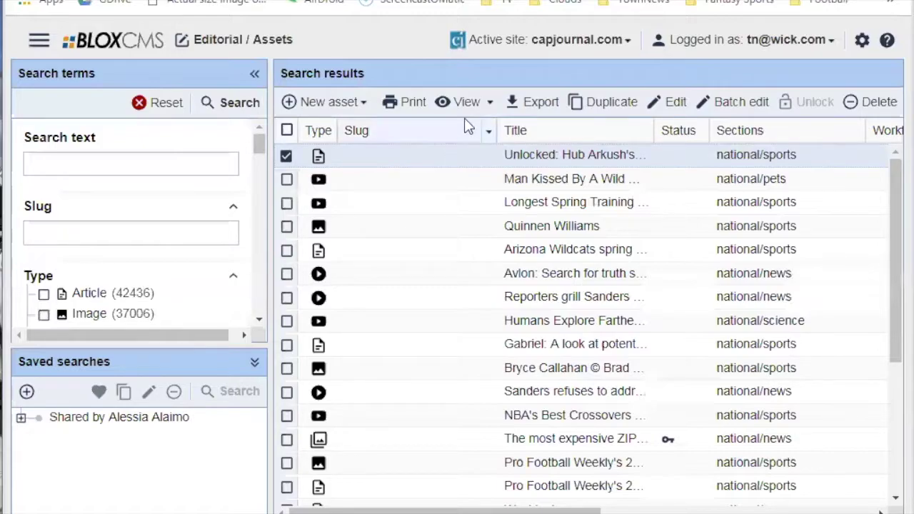
List the View options, Preview and Live view, for the selected article.
{"action": "left_click", "coordinate": [491, 102]}
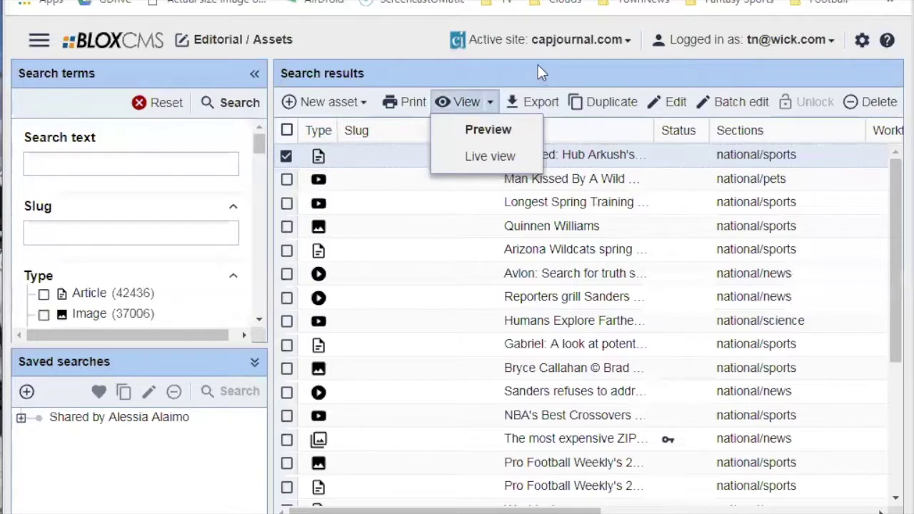
Toggle the View options dropdown a few times, leaving it closed beside Export.
{"action": "left_click", "coordinate": [497, 113]}
{"action": "left_click", "coordinate": [465, 102]}
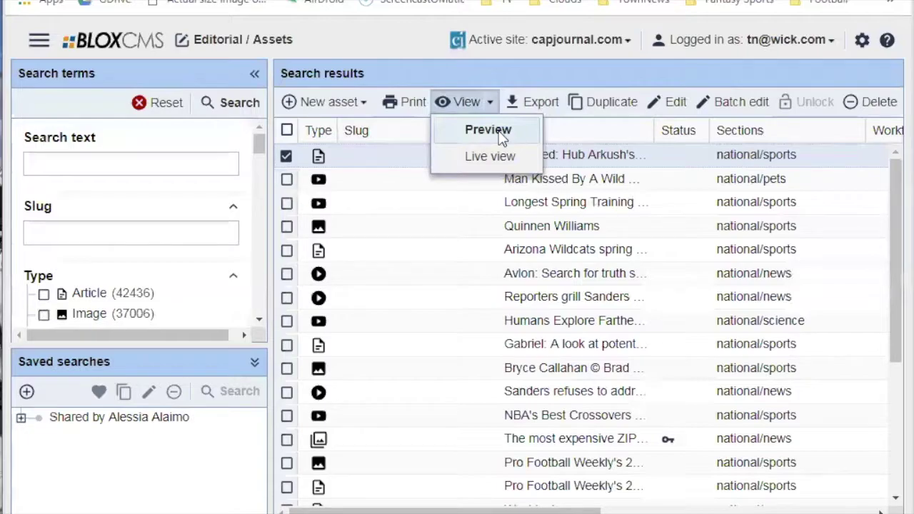
{"action": "left_click", "coordinate": [567, 191]}
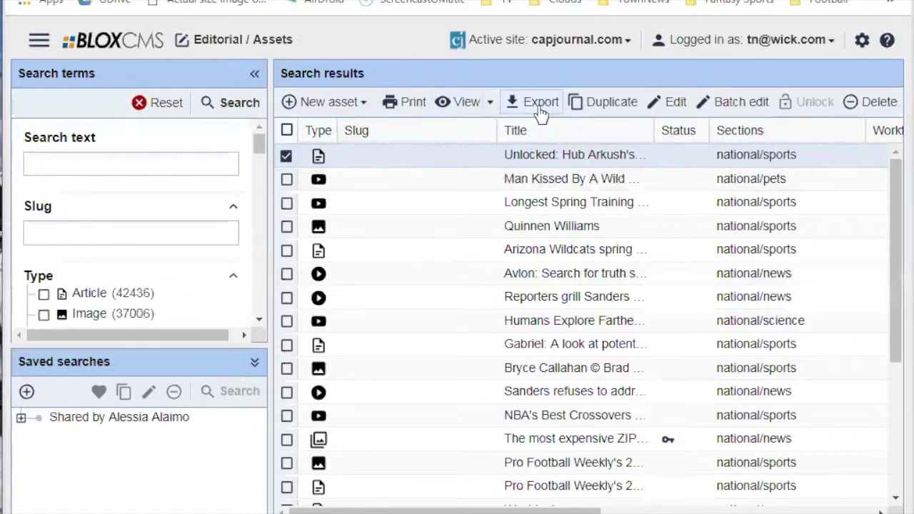
{"action": "left_click", "coordinate": [491, 104]}
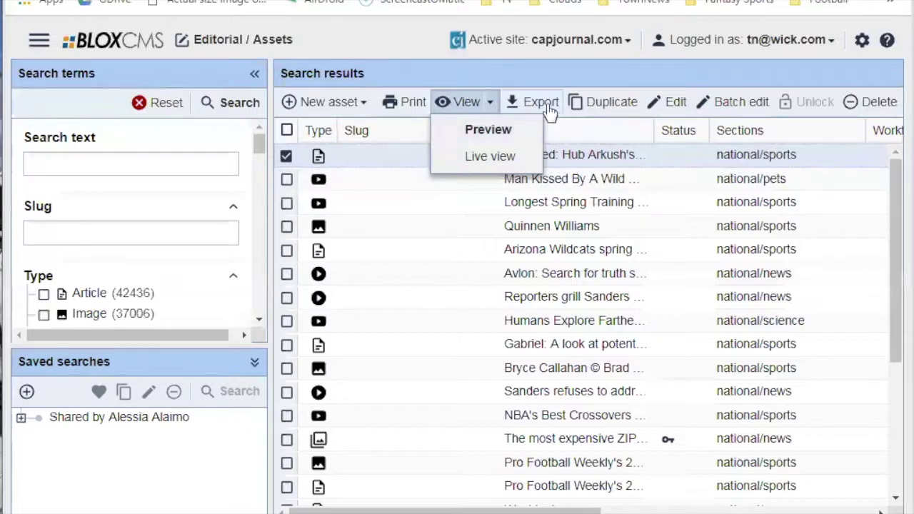
{"action": "left_click", "coordinate": [543, 105]}
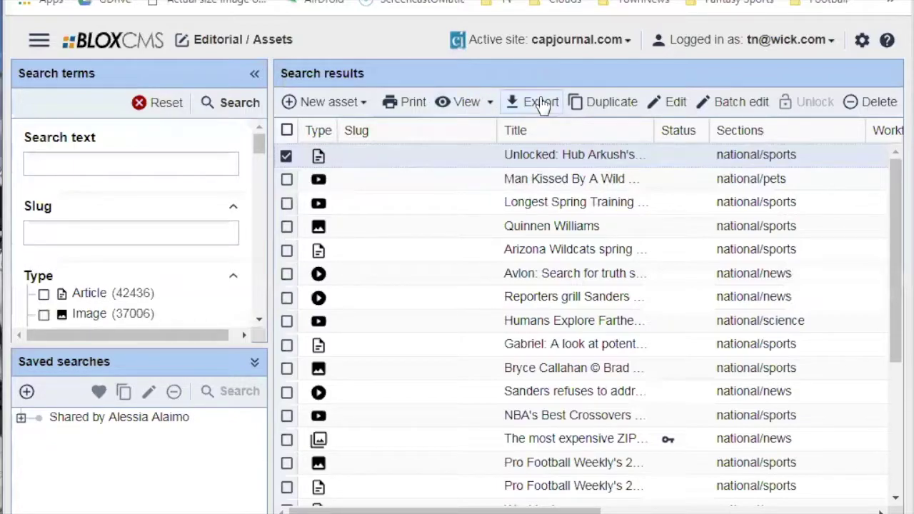
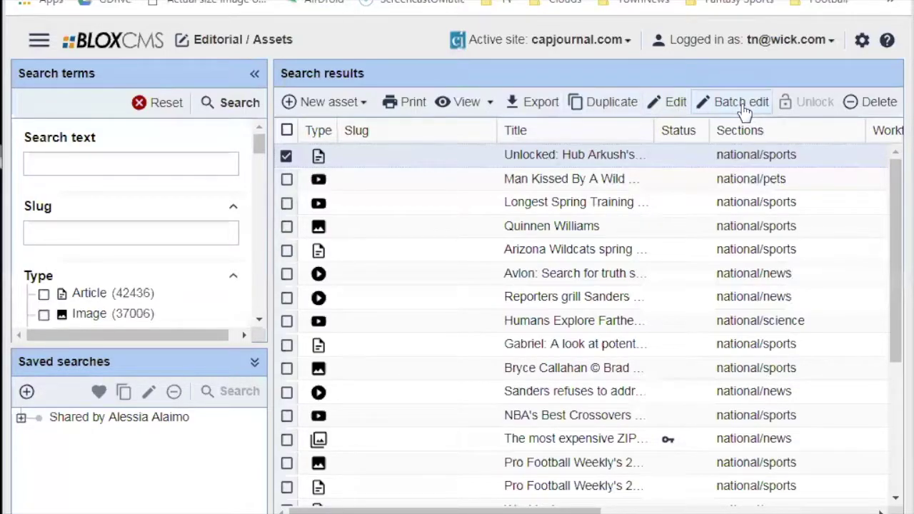
Check search results two through five alongside the first.
{"action": "left_click", "coordinate": [287, 179]}
{"action": "left_click", "coordinate": [286, 203]}
{"action": "left_click", "coordinate": [286, 226]}
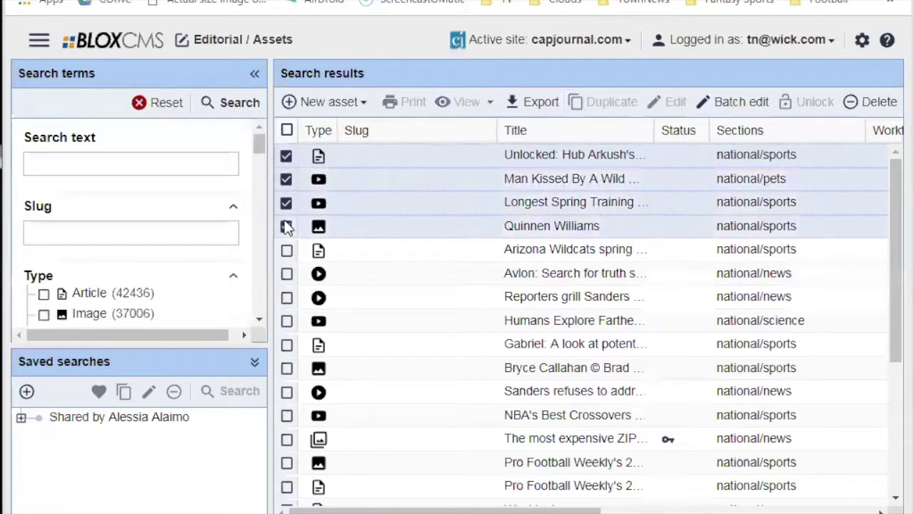
{"action": "left_click", "coordinate": [286, 250]}
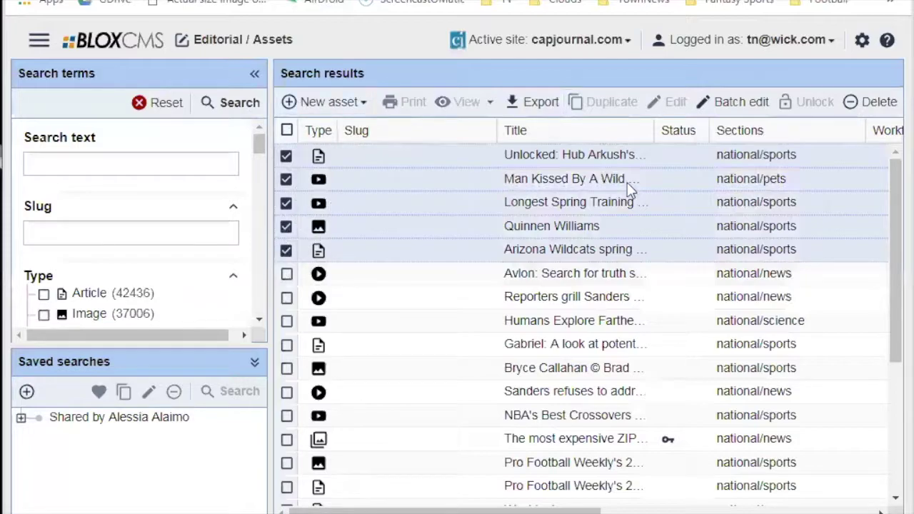
In Batch edit, review the Keywords through Presentation tabs, then cancel without changes.
{"action": "left_click", "coordinate": [742, 105]}
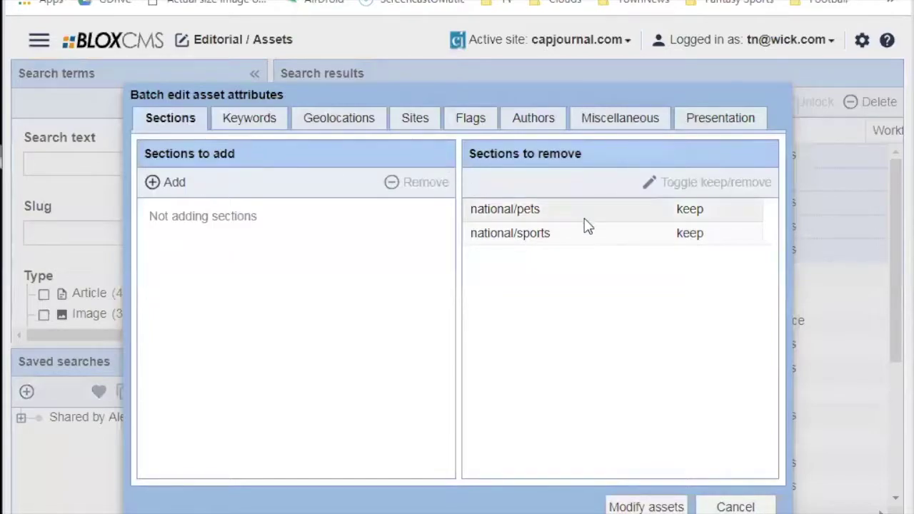
{"action": "left_click", "coordinate": [275, 122]}
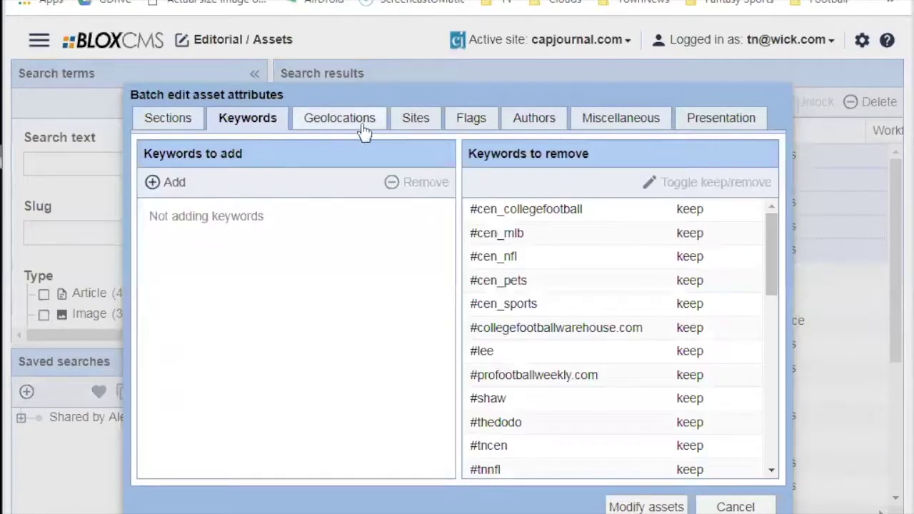
{"action": "left_click", "coordinate": [368, 119]}
{"action": "left_click", "coordinate": [480, 129]}
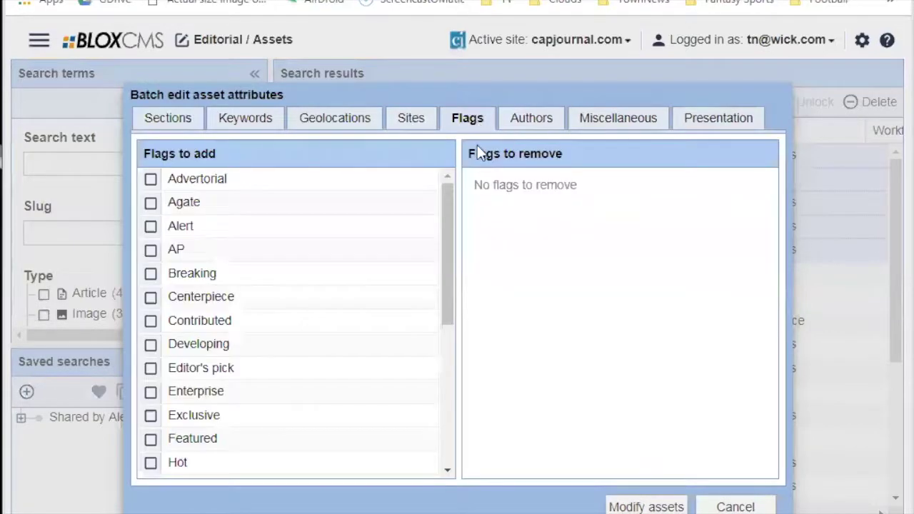
{"action": "left_click", "coordinate": [535, 120]}
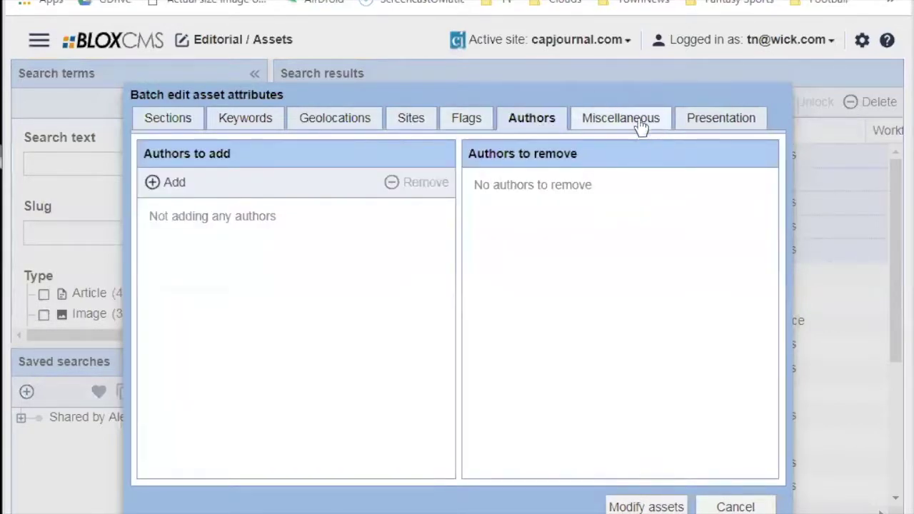
{"action": "left_click", "coordinate": [632, 121]}
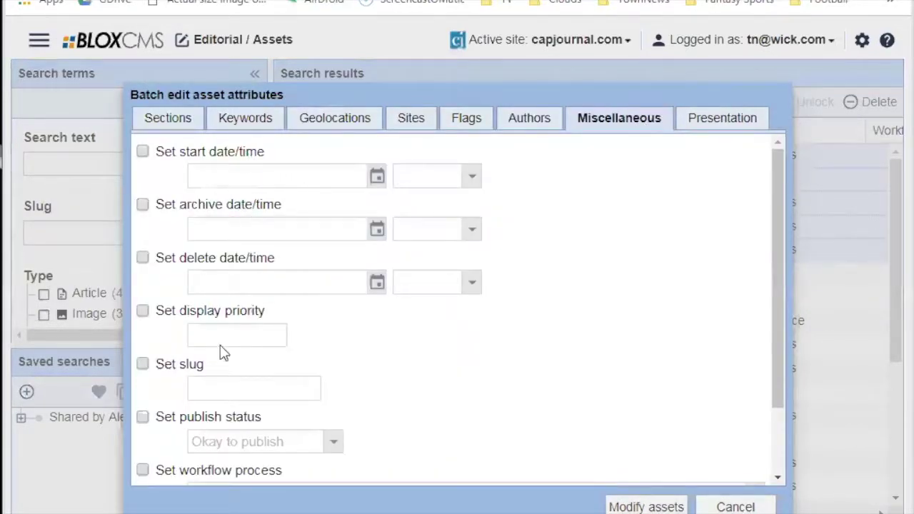
{"action": "scroll", "coordinate": [218, 350], "scroll_direction": "down", "scroll_amount": 3}
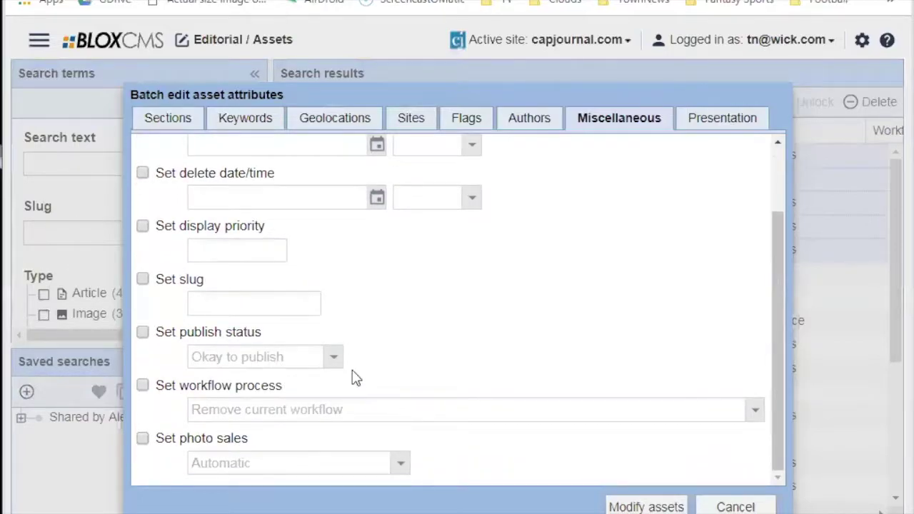
{"action": "left_click", "coordinate": [727, 126]}
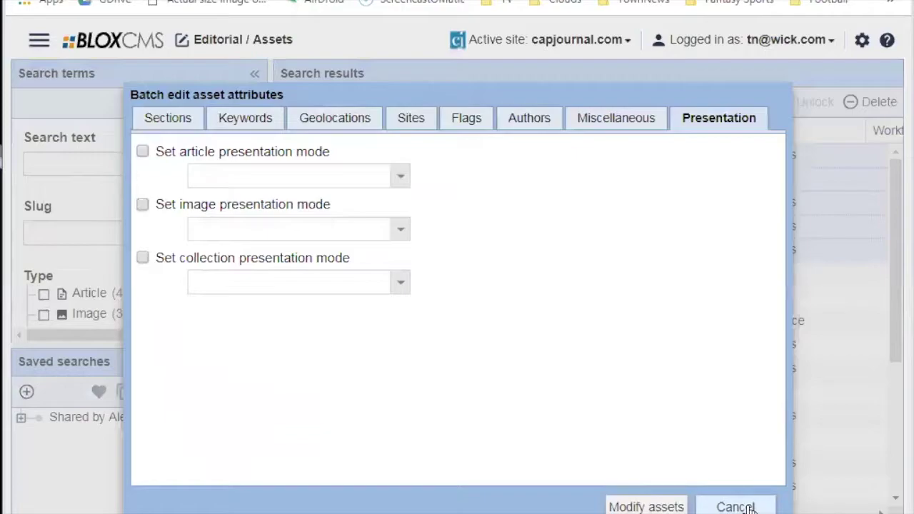
{"action": "left_click", "coordinate": [736, 507]}
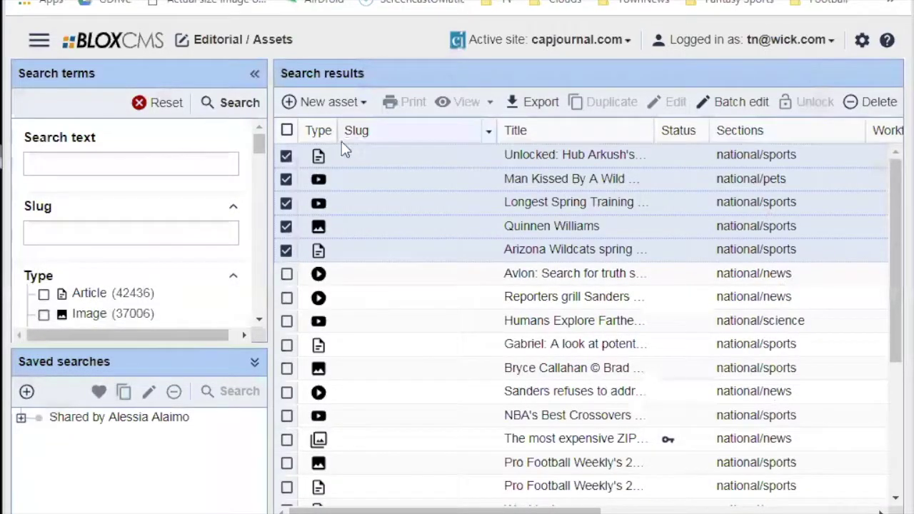
Uncheck all five results, check only the Hub Arkush article, and scroll the list.
{"action": "left_click", "coordinate": [287, 155]}
{"action": "left_click", "coordinate": [286, 180]}
{"action": "left_click", "coordinate": [287, 202]}
{"action": "left_click", "coordinate": [286, 226]}
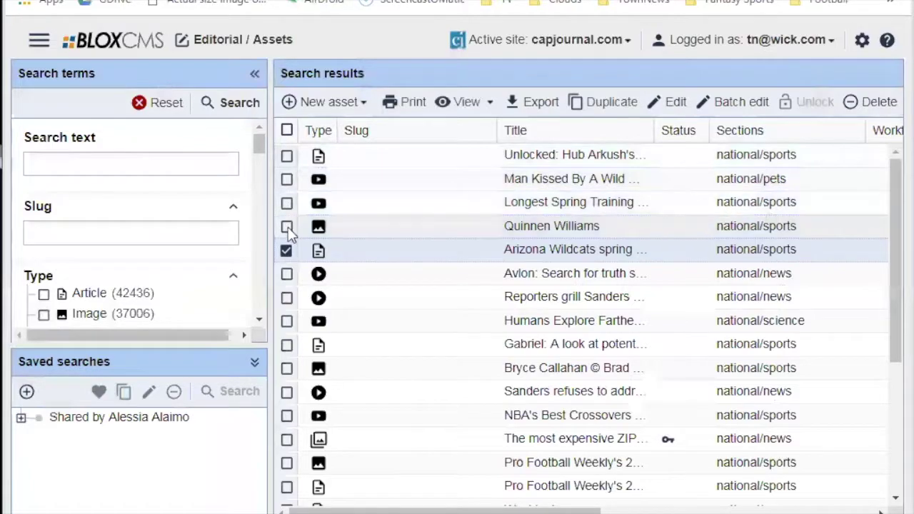
{"action": "left_click", "coordinate": [286, 250]}
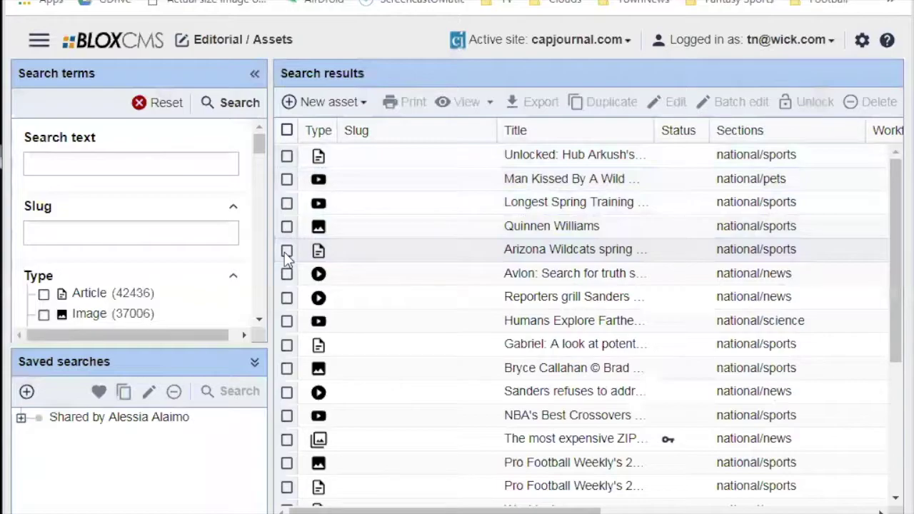
{"action": "left_click", "coordinate": [497, 154]}
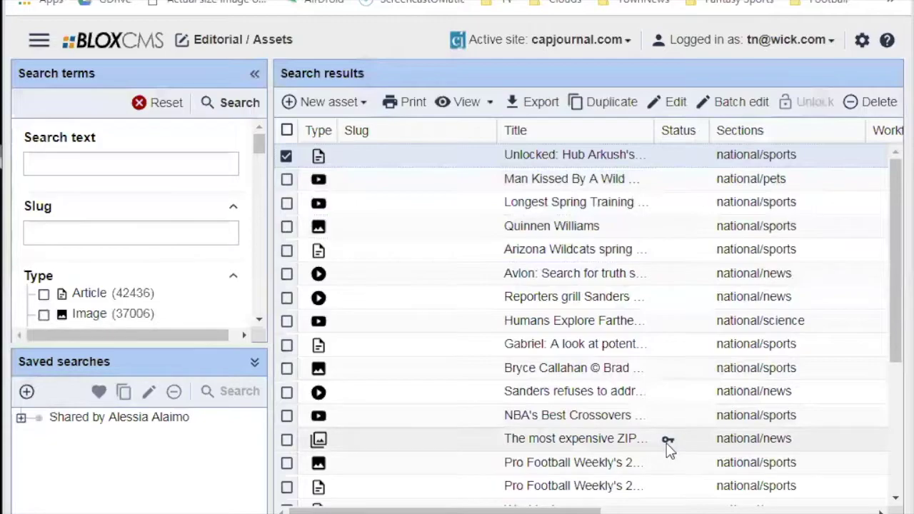
{"action": "scroll", "coordinate": [669, 446], "scroll_direction": "down", "scroll_amount": 2}
{"action": "scroll", "coordinate": [669, 444], "scroll_direction": "down", "scroll_amount": 2}
{"action": "scroll", "coordinate": [685, 321], "scroll_direction": "up", "scroll_amount": 4}
{"action": "left_click", "coordinate": [677, 154]}
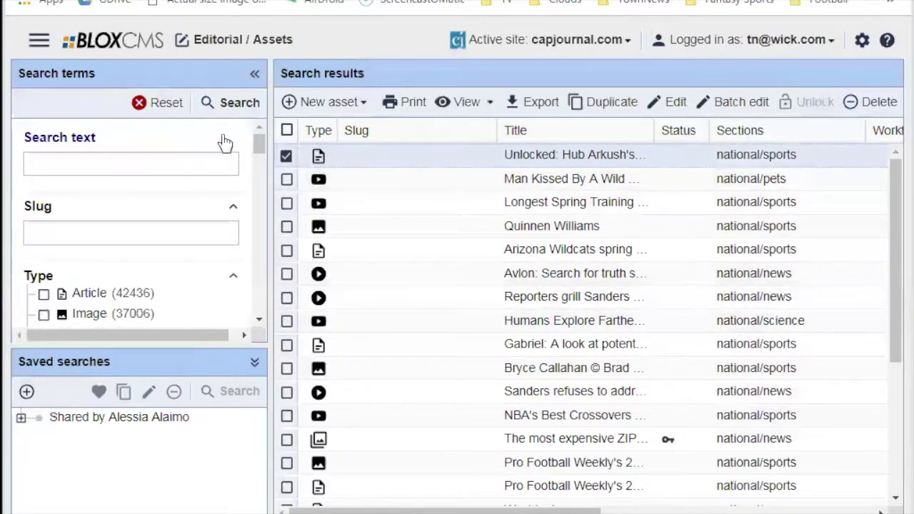
{"action": "left_click", "coordinate": [80, 161]}
{"action": "left_click", "coordinate": [115, 228]}
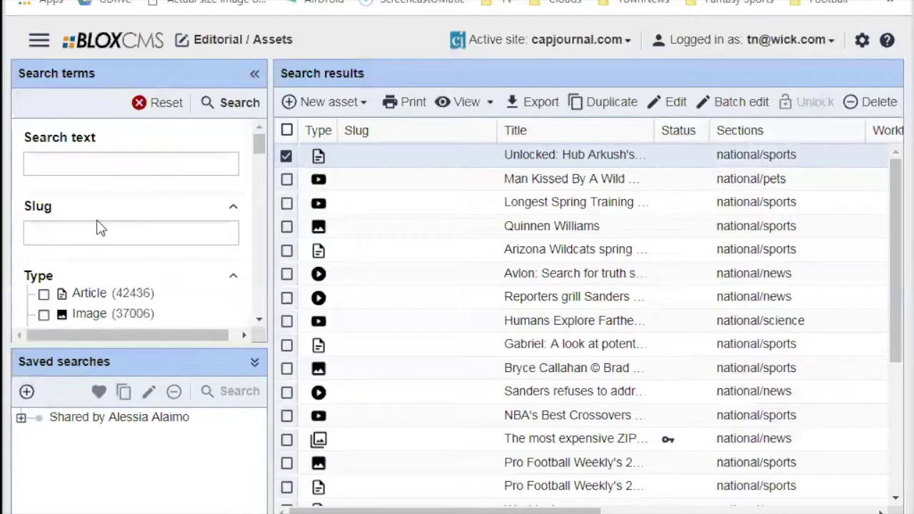
{"action": "left_click", "coordinate": [114, 165]}
{"action": "left_click", "coordinate": [116, 229]}
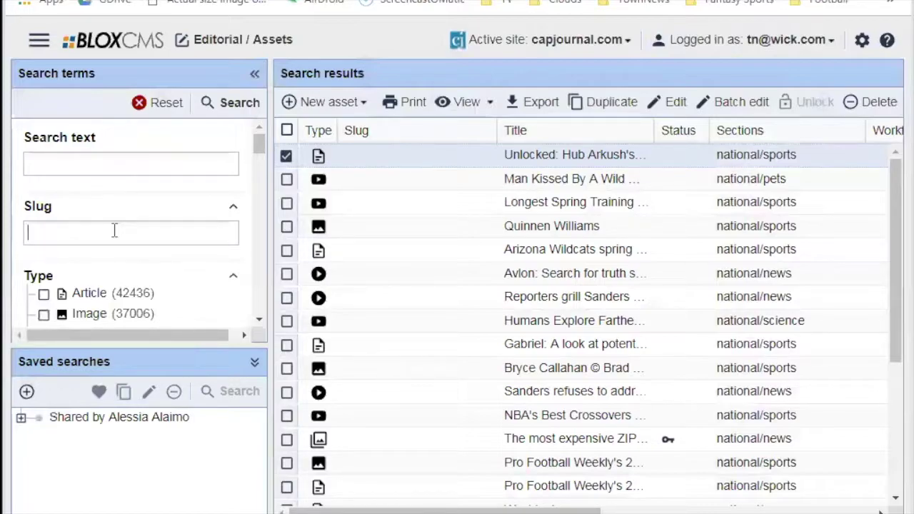
{"action": "left_click", "coordinate": [137, 157]}
{"action": "left_click", "coordinate": [112, 237]}
{"action": "left_click", "coordinate": [128, 157]}
{"action": "left_click", "coordinate": [82, 238]}
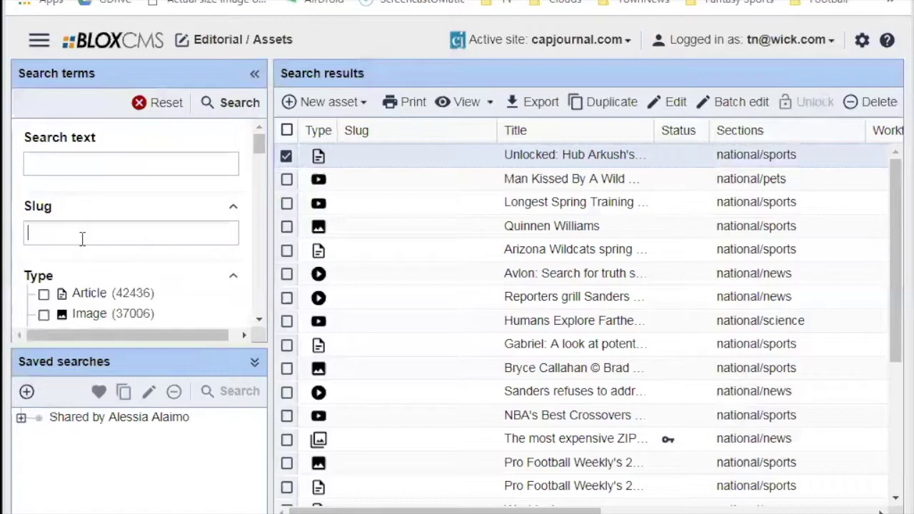
{"action": "left_click", "coordinate": [91, 166]}
{"action": "left_click", "coordinate": [95, 226]}
{"action": "left_click", "coordinate": [87, 162]}
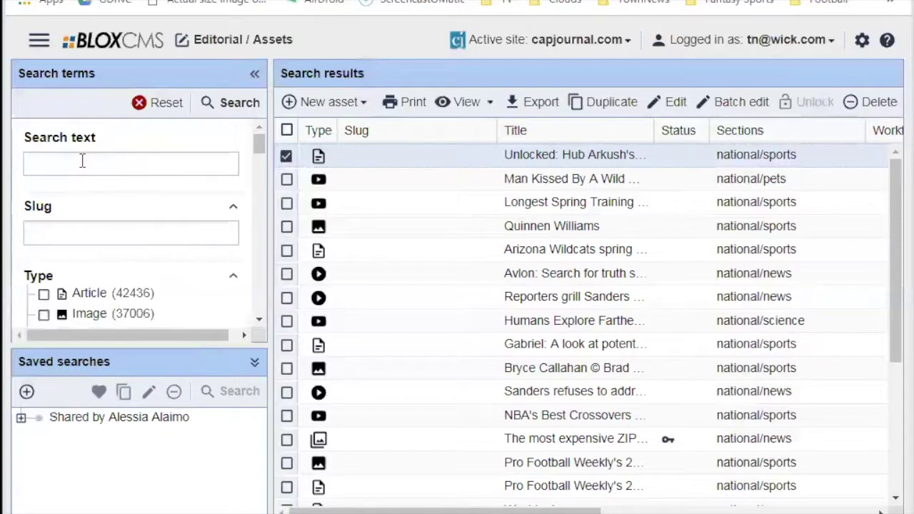
{"action": "left_click", "coordinate": [107, 234]}
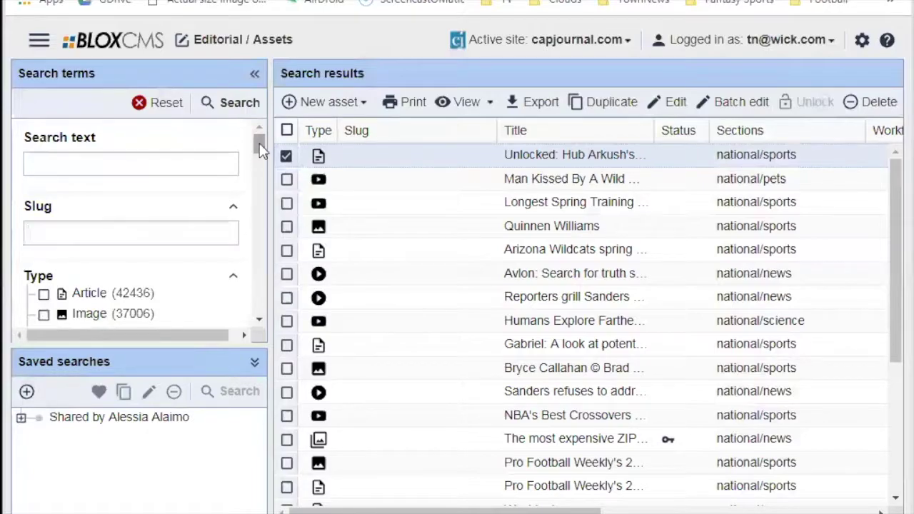
Enlarge the filters area and collapse the Type, Section and Source application filters.
{"action": "left_click_drag", "start_coordinate": [259, 143], "coordinate": [259, 149]}
{"action": "left_click_drag", "start_coordinate": [189, 343], "coordinate": [188, 410]}
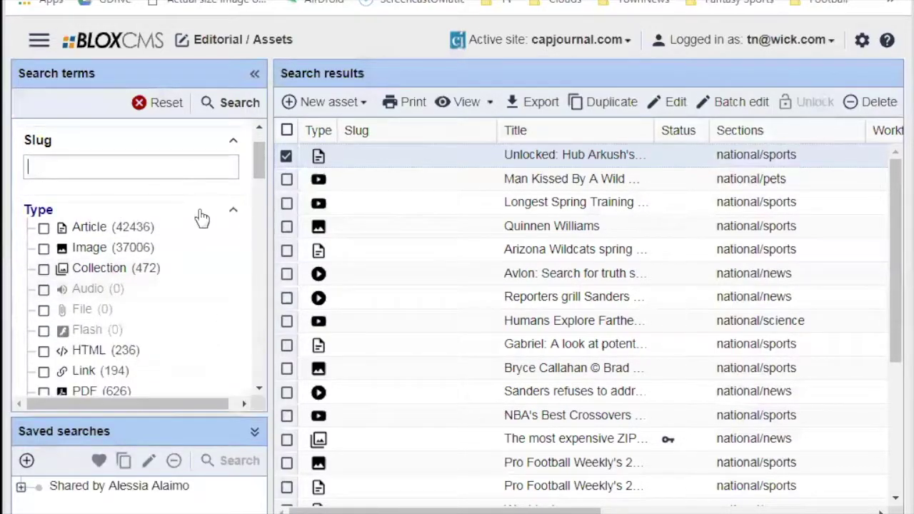
{"action": "left_click", "coordinate": [233, 210]}
{"action": "left_click", "coordinate": [232, 237]}
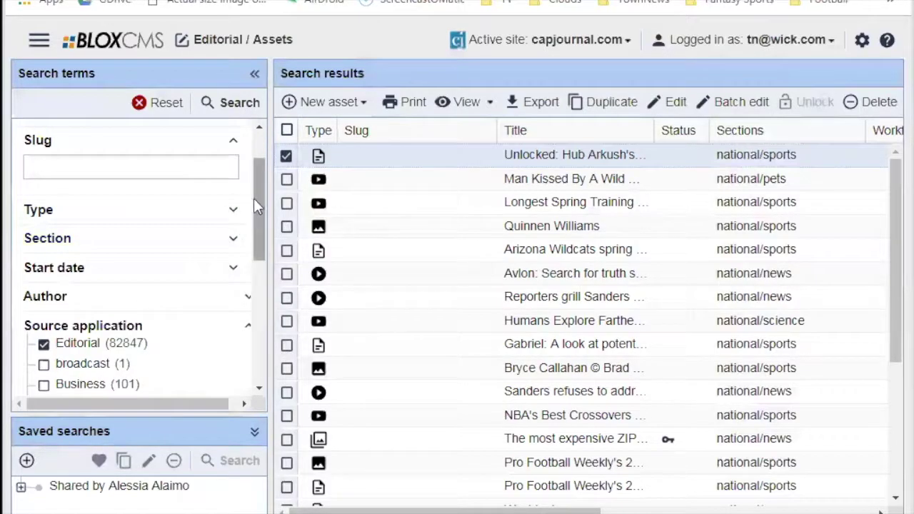
{"action": "left_click", "coordinate": [248, 325]}
{"action": "left_click_drag", "start_coordinate": [260, 233], "coordinate": [231, 147]}
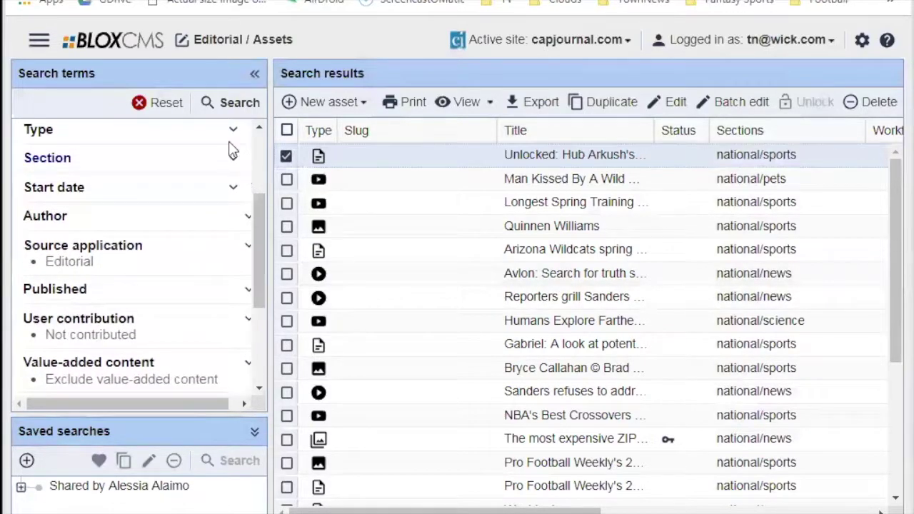
{"action": "left_click", "coordinate": [233, 157]}
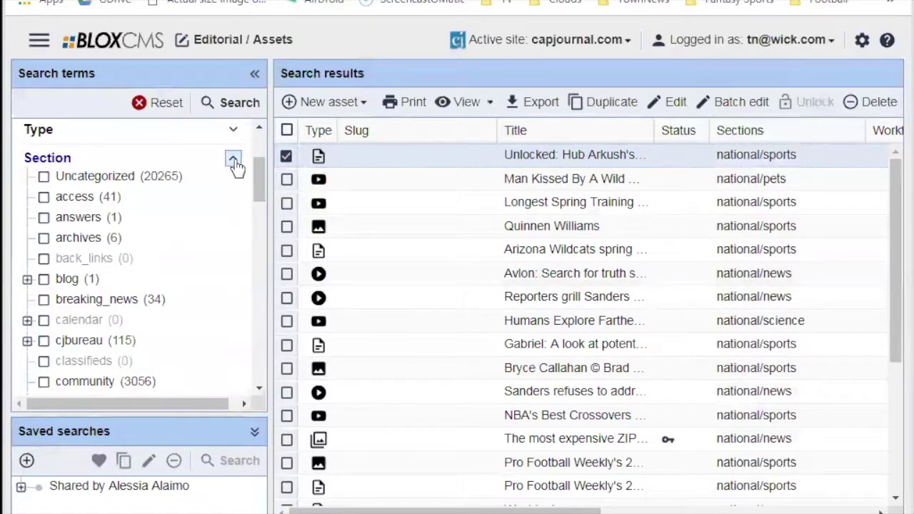
{"action": "left_click", "coordinate": [233, 157]}
{"action": "left_click_drag", "start_coordinate": [263, 206], "coordinate": [260, 162]}
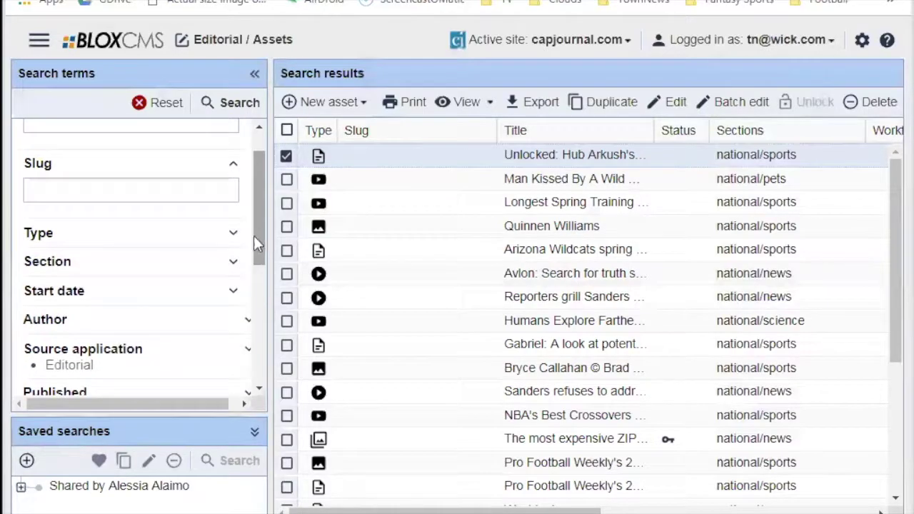
Filter the search to Article type only, then tick and untick Image.
{"action": "left_click", "coordinate": [234, 234]}
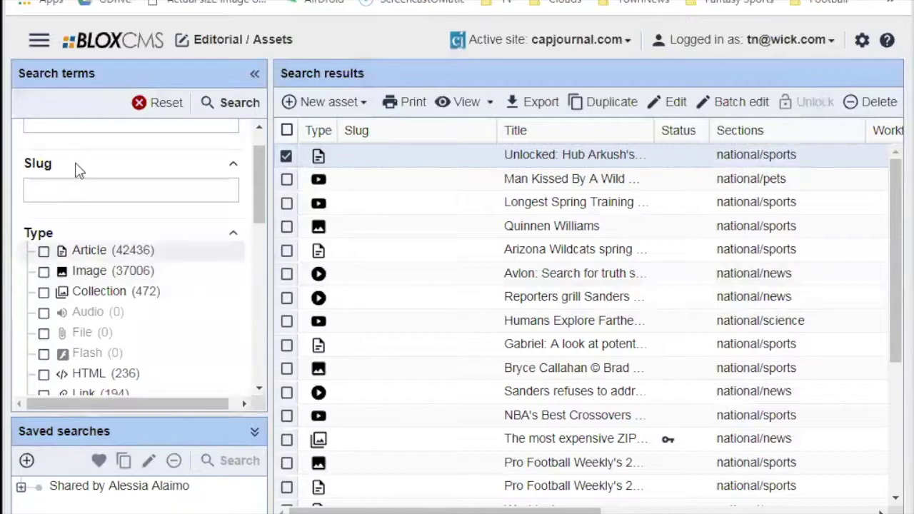
{"action": "left_click", "coordinate": [43, 251]}
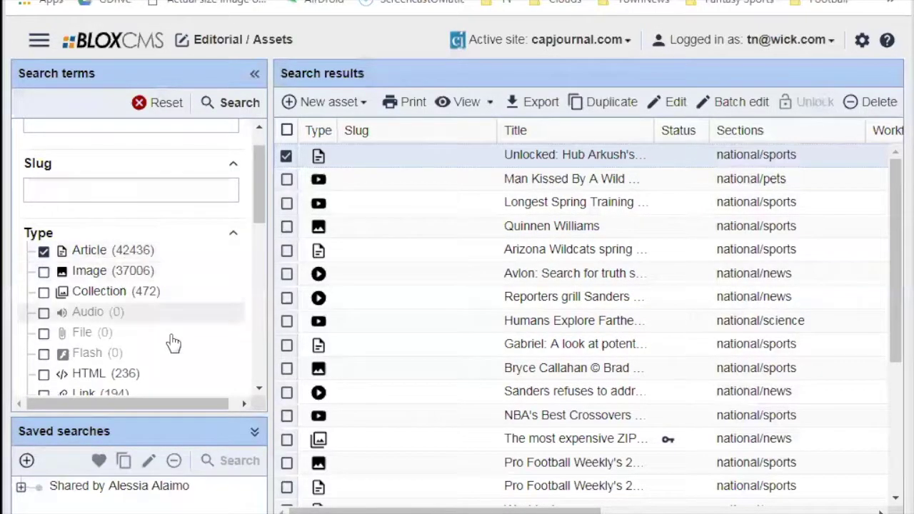
{"action": "left_click", "coordinate": [213, 104]}
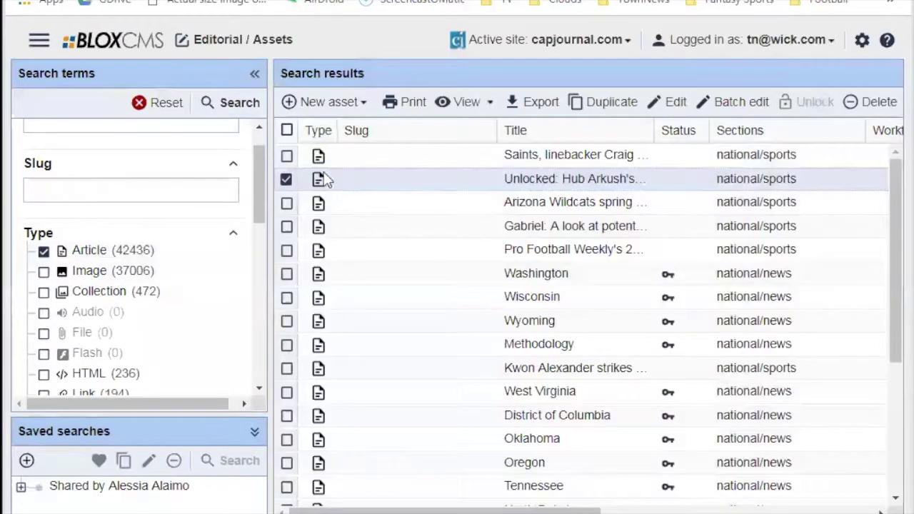
{"action": "left_click", "coordinate": [44, 271]}
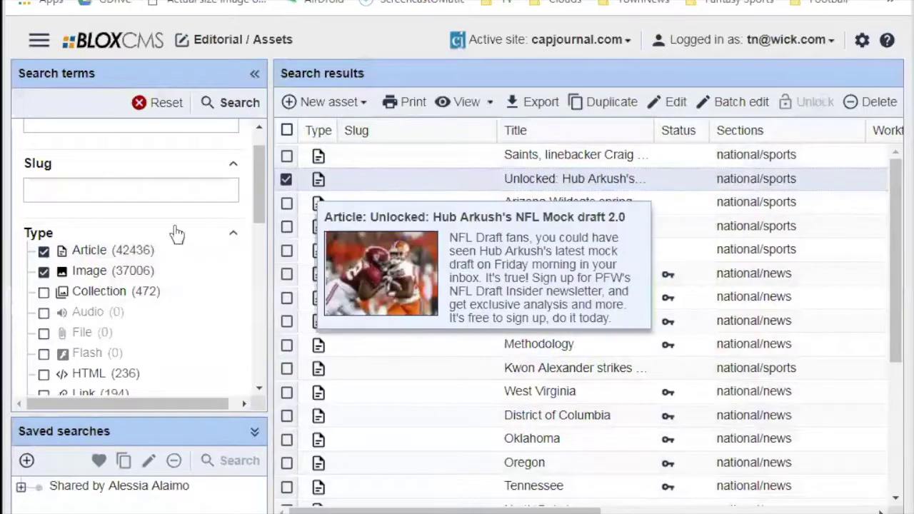
{"action": "left_click", "coordinate": [44, 271]}
Search for 'Saints' limited to Article type, returning 327 articles.
{"action": "left_click", "coordinate": [44, 249]}
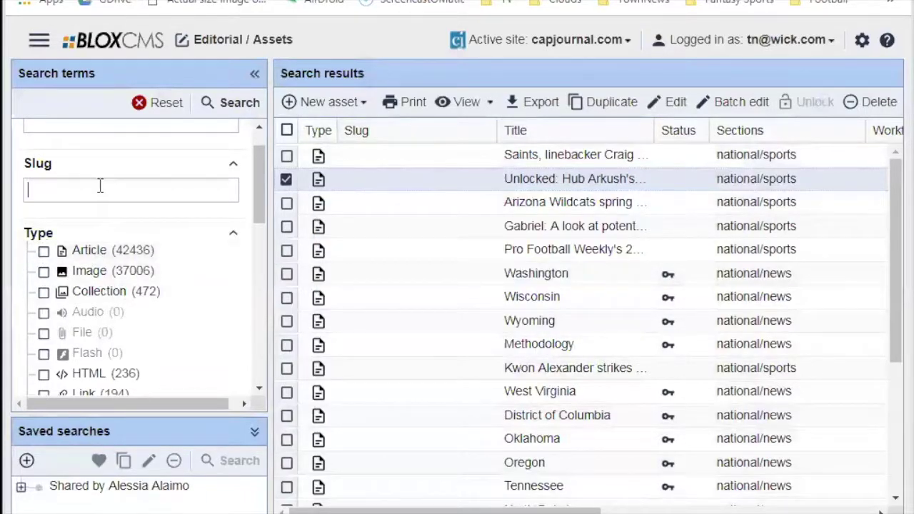
{"action": "scroll", "coordinate": [96, 185], "scroll_direction": "up", "scroll_amount": 1}
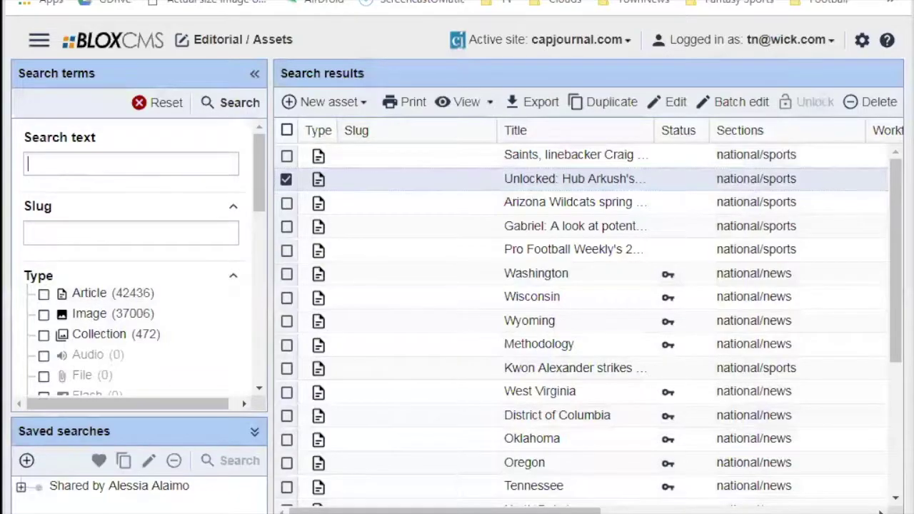
{"action": "type", "text": "Saints"}
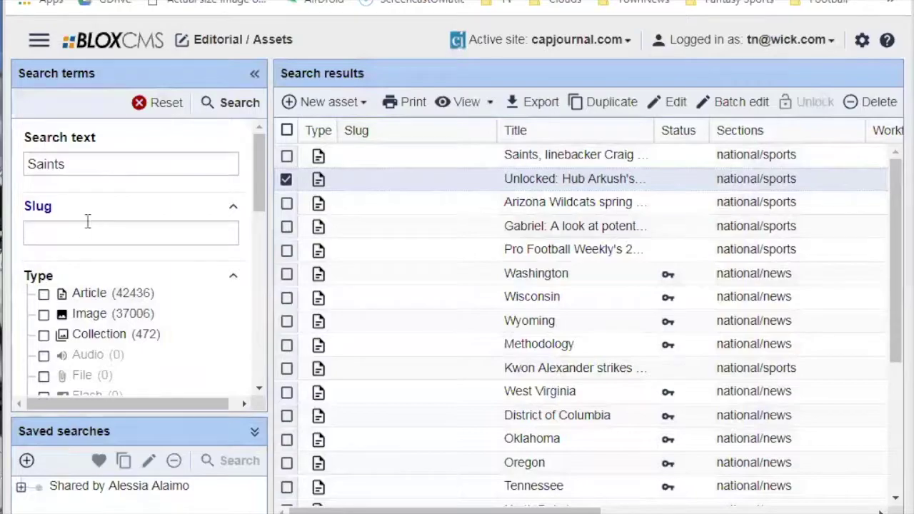
{"action": "left_click", "coordinate": [44, 295]}
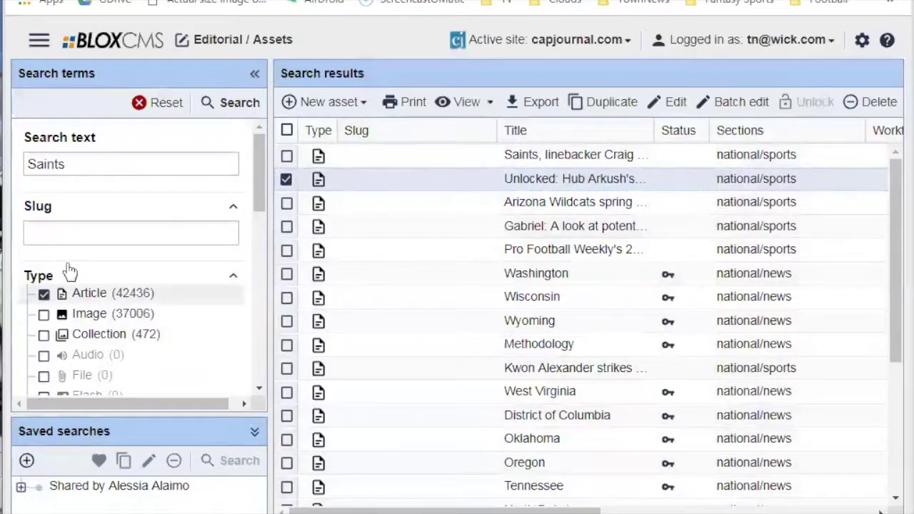
{"action": "left_click", "coordinate": [227, 107]}
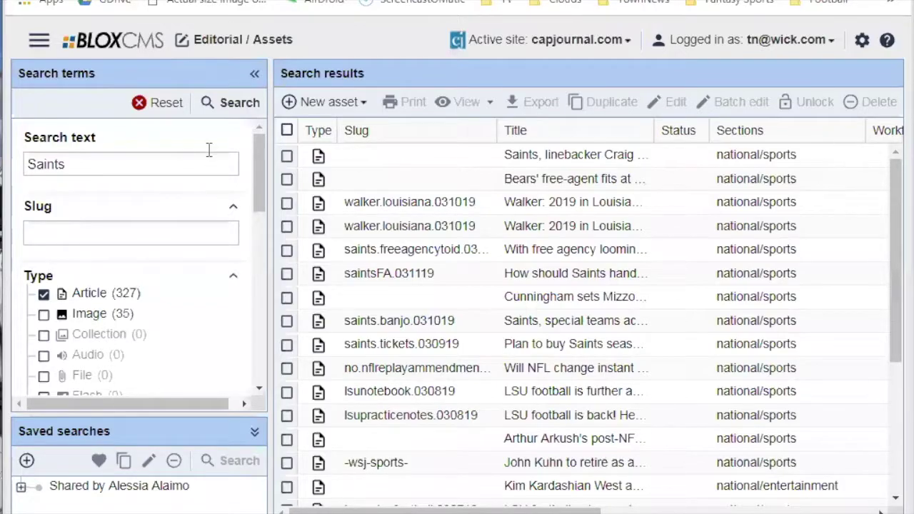
Expand the Section and Start date filters, leaving From and To at any date.
{"action": "left_click_drag", "start_coordinate": [261, 177], "coordinate": [264, 285]}
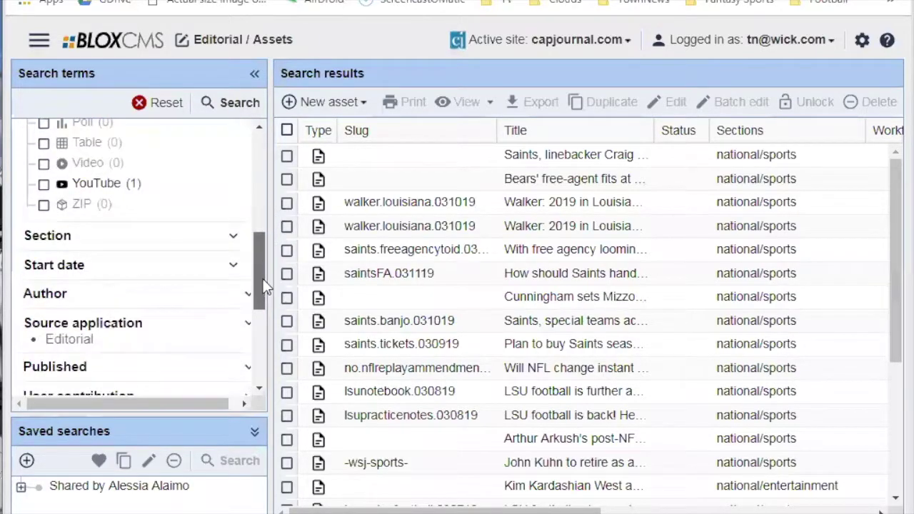
{"action": "left_click", "coordinate": [233, 226]}
{"action": "scroll", "coordinate": [261, 228], "scroll_direction": "down", "scroll_amount": 1}
{"action": "left_click_drag", "start_coordinate": [263, 227], "coordinate": [282, 349]}
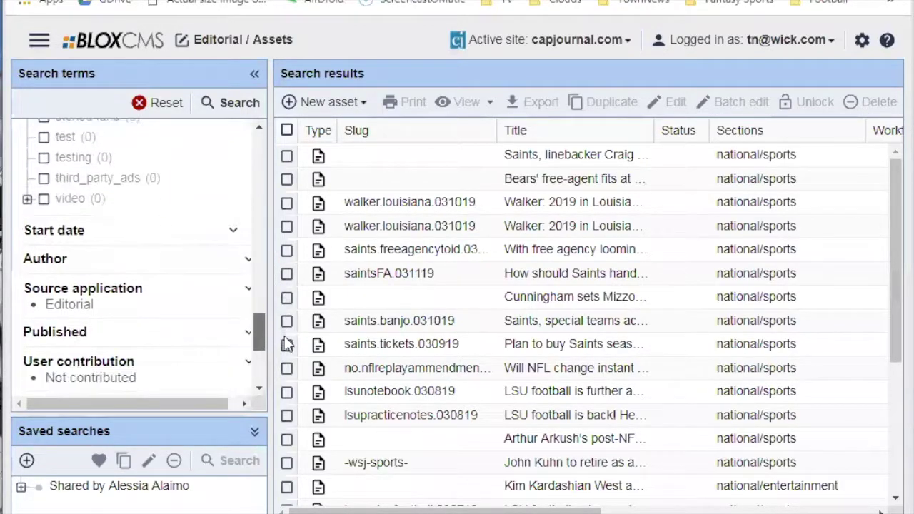
{"action": "left_click", "coordinate": [234, 230]}
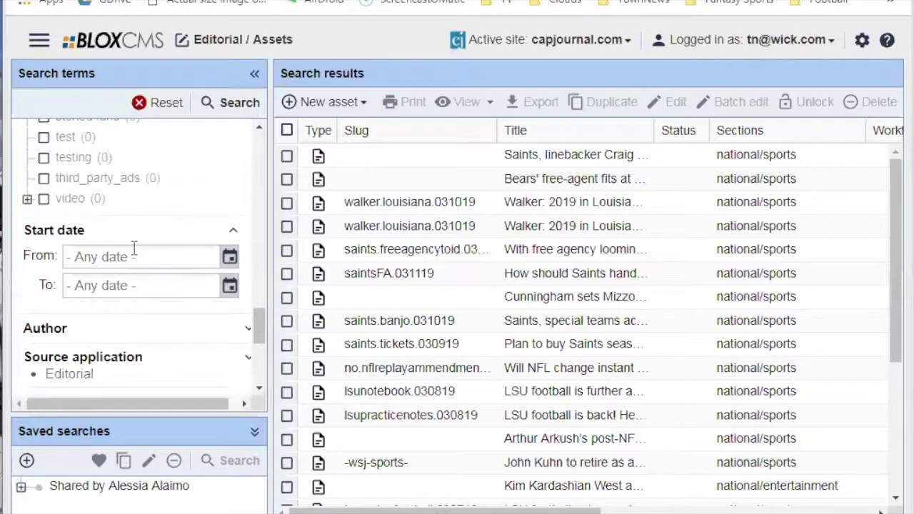
Expand the Author filter, search Find user for the account's e-mail, then cancel.
{"action": "scroll", "coordinate": [129, 342], "scroll_direction": "down", "scroll_amount": 1}
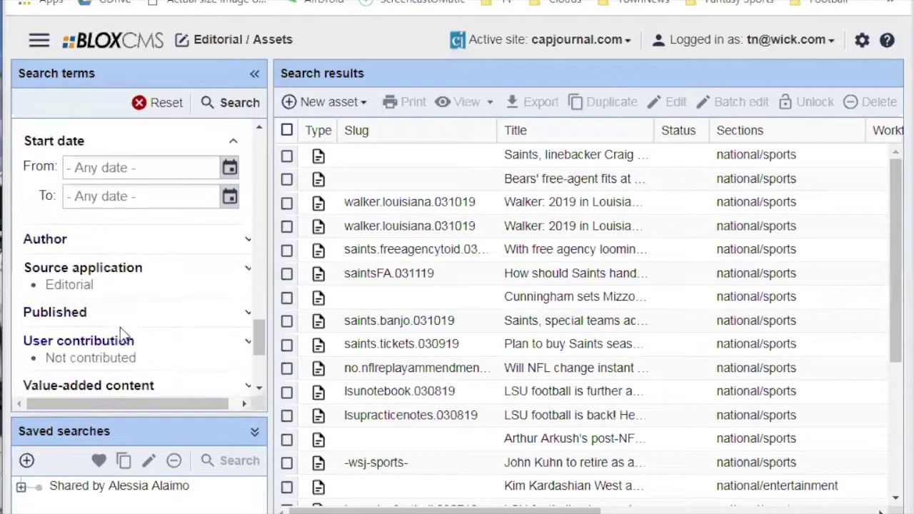
{"action": "left_click", "coordinate": [75, 235]}
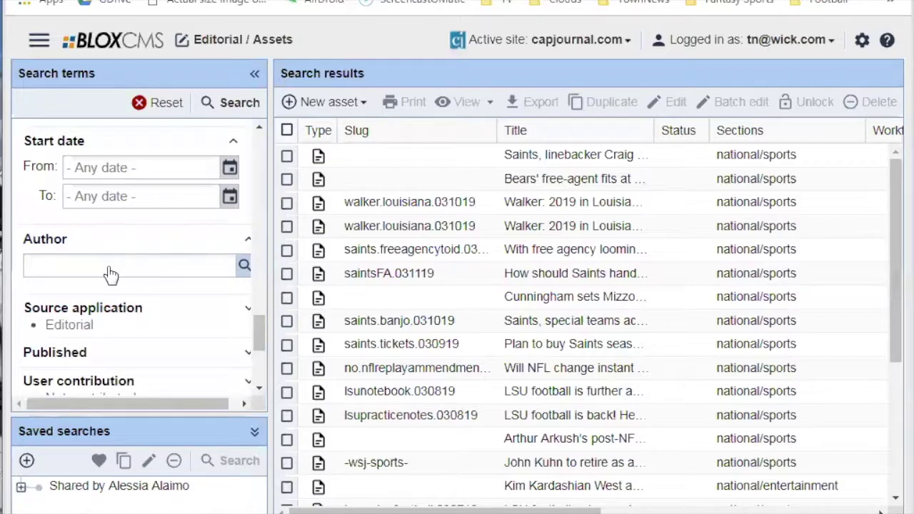
{"action": "left_click", "coordinate": [244, 265]}
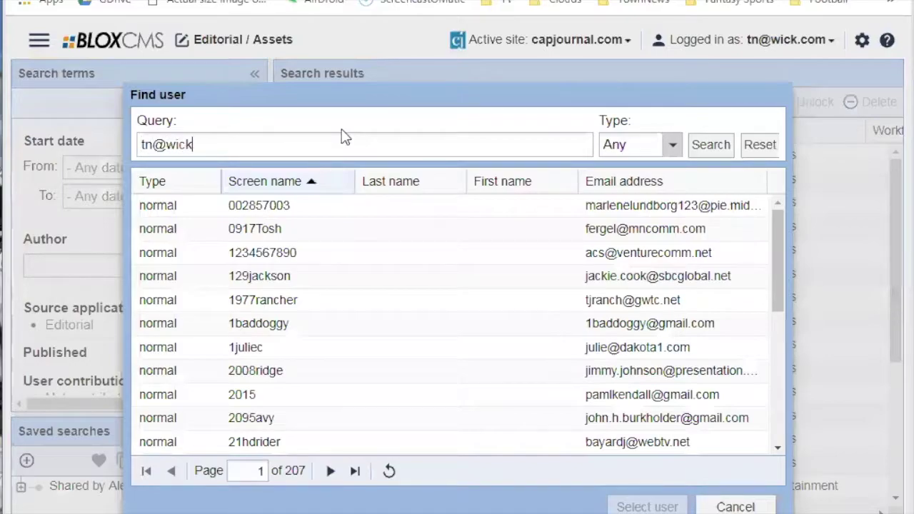
{"action": "left_click", "coordinate": [710, 151]}
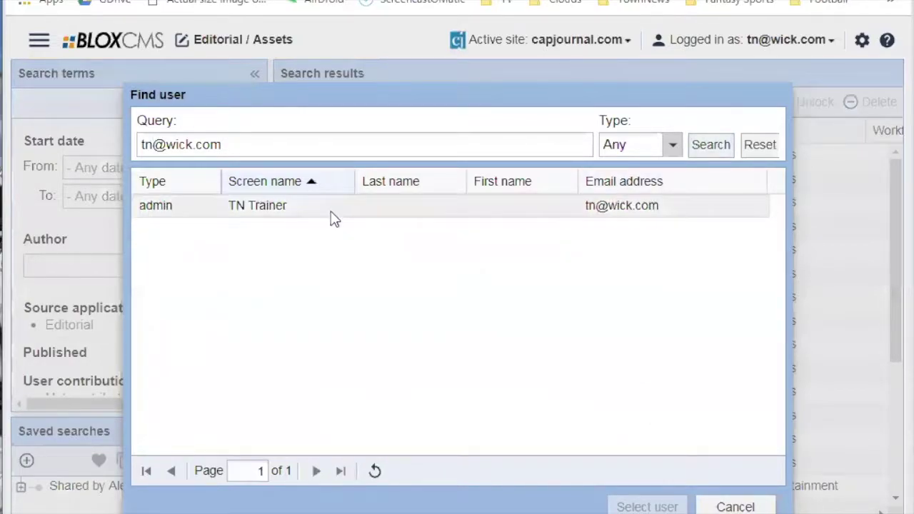
{"action": "left_click", "coordinate": [746, 506]}
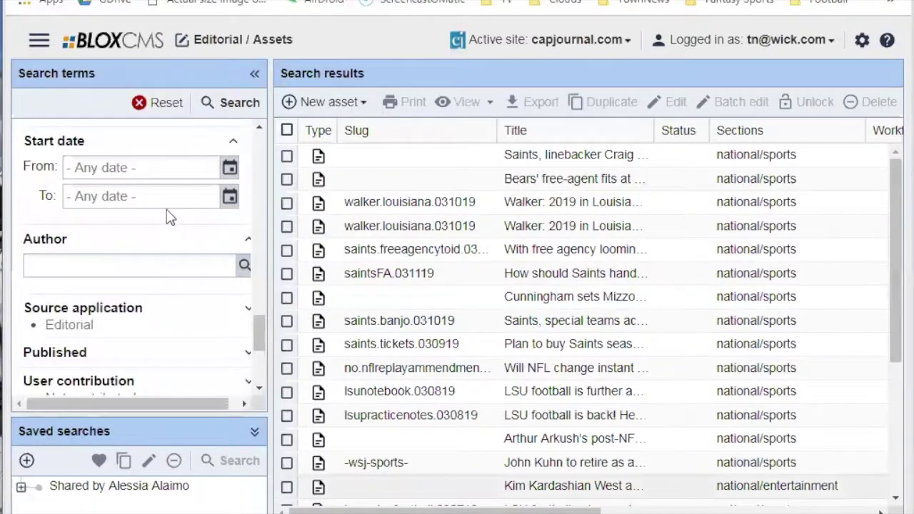
Clear all search filters to reload results of every asset type.
{"action": "left_click", "coordinate": [163, 107]}
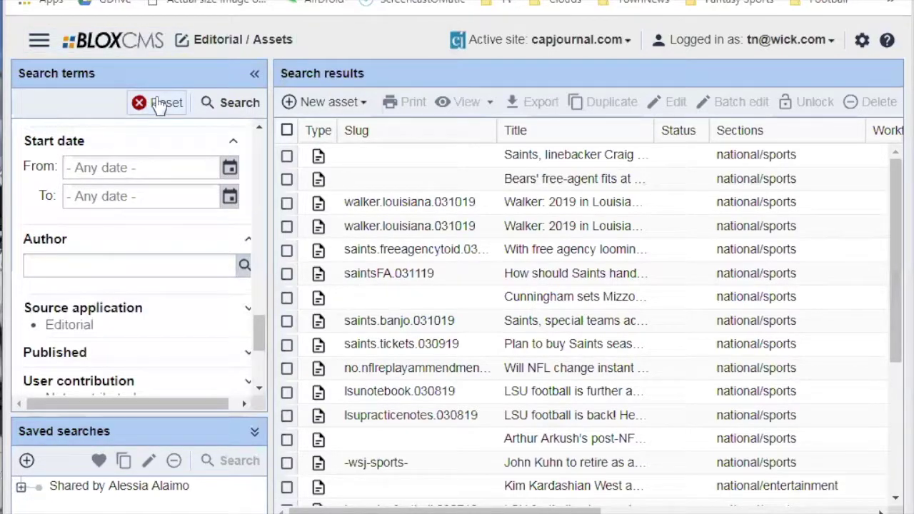
{"action": "left_click", "coordinate": [159, 104]}
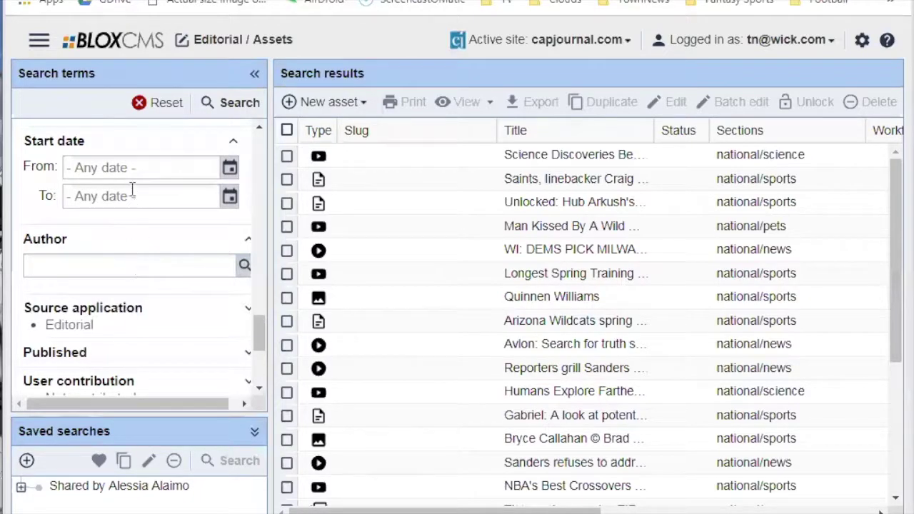
{"action": "left_click_drag", "start_coordinate": [259, 324], "coordinate": [253, 131]}
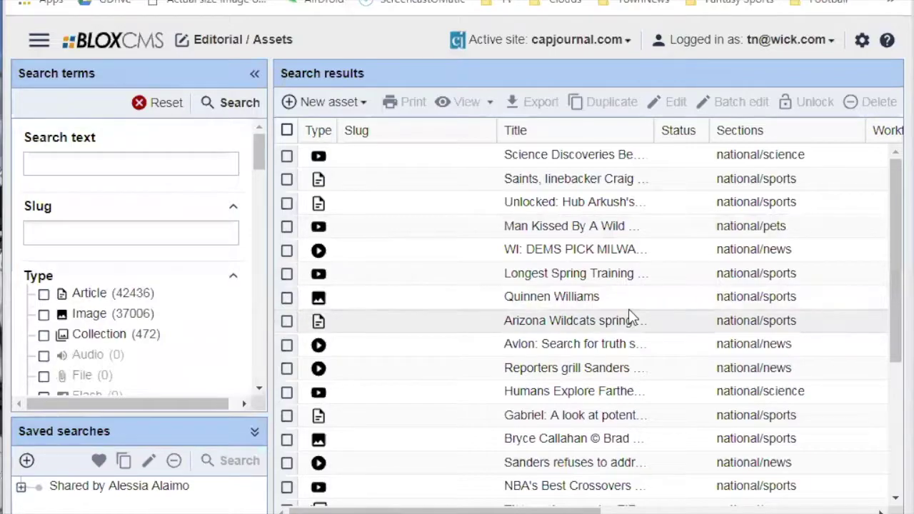
Scroll the results grid sideways, check Title sort options, and return to the Type, Slug, Title columns.
{"action": "left_click_drag", "start_coordinate": [596, 511], "coordinate": [853, 503]}
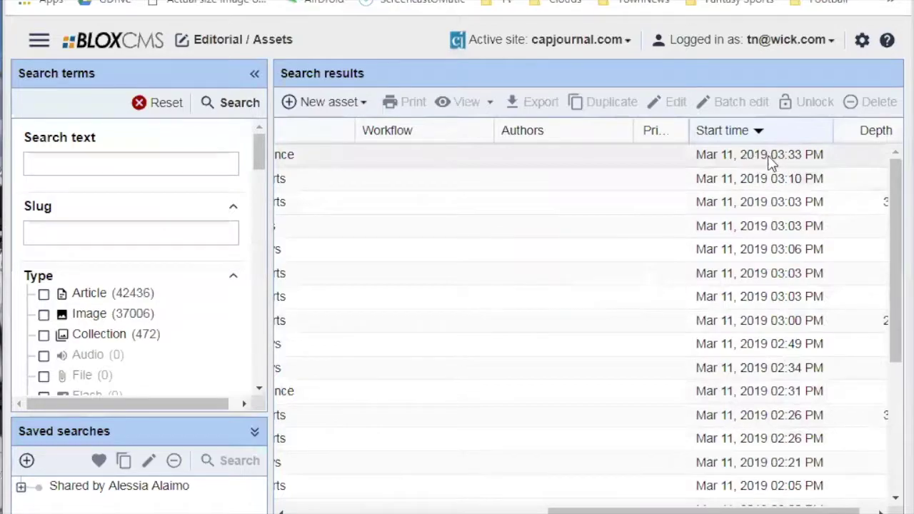
{"action": "left_click_drag", "start_coordinate": [725, 509], "coordinate": [750, 511]}
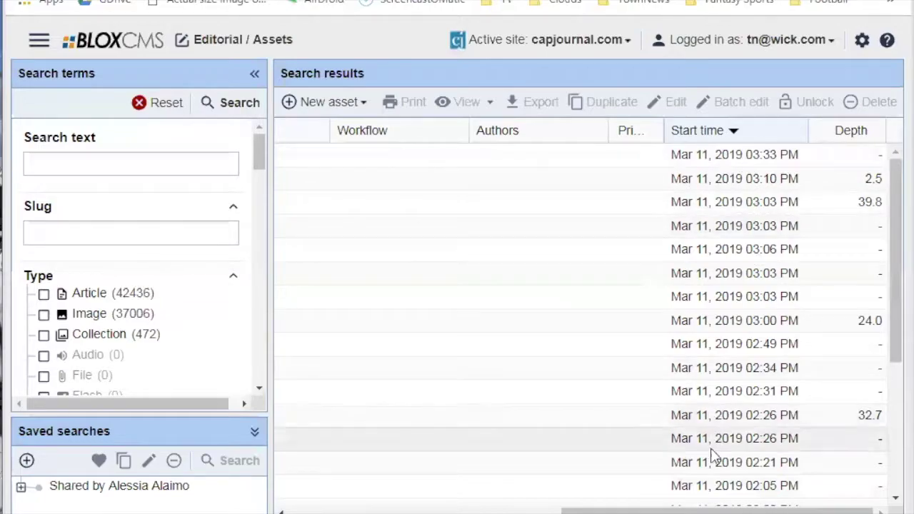
{"action": "left_click_drag", "start_coordinate": [698, 508], "coordinate": [464, 512]}
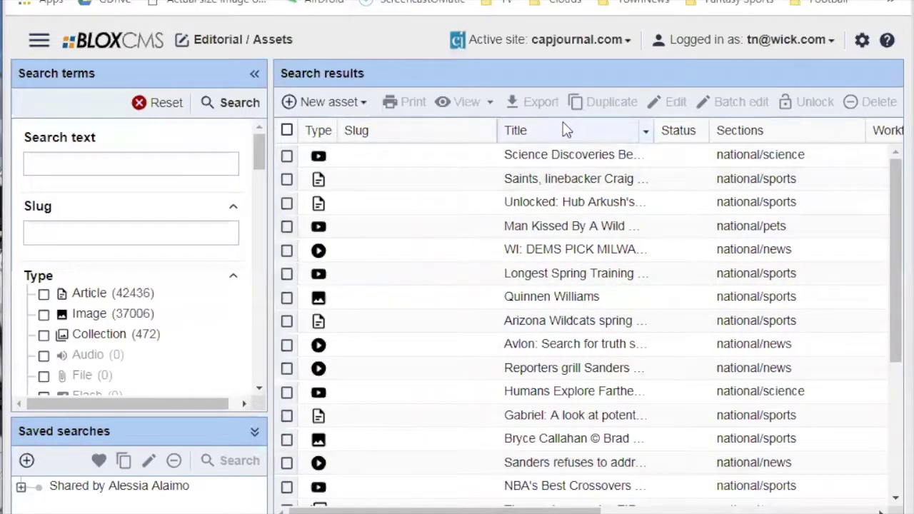
{"action": "left_click", "coordinate": [647, 133]}
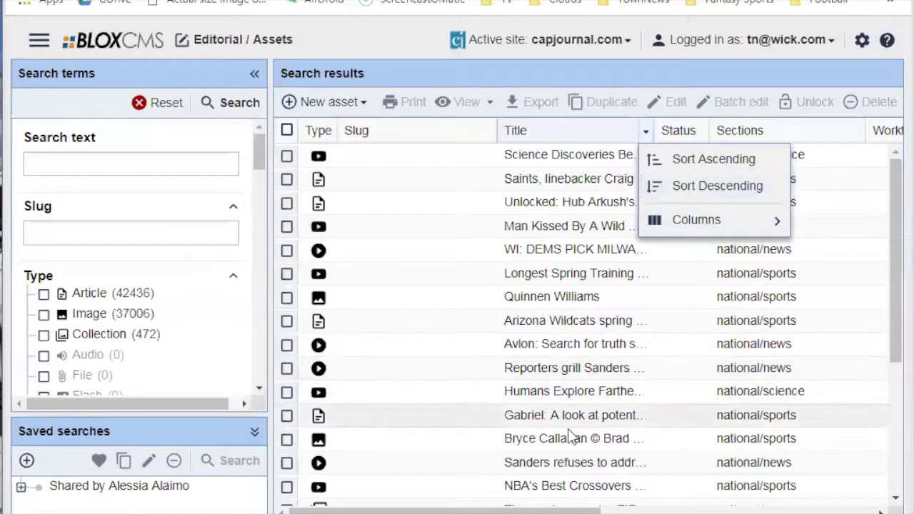
{"action": "left_click_drag", "start_coordinate": [577, 507], "coordinate": [863, 507]}
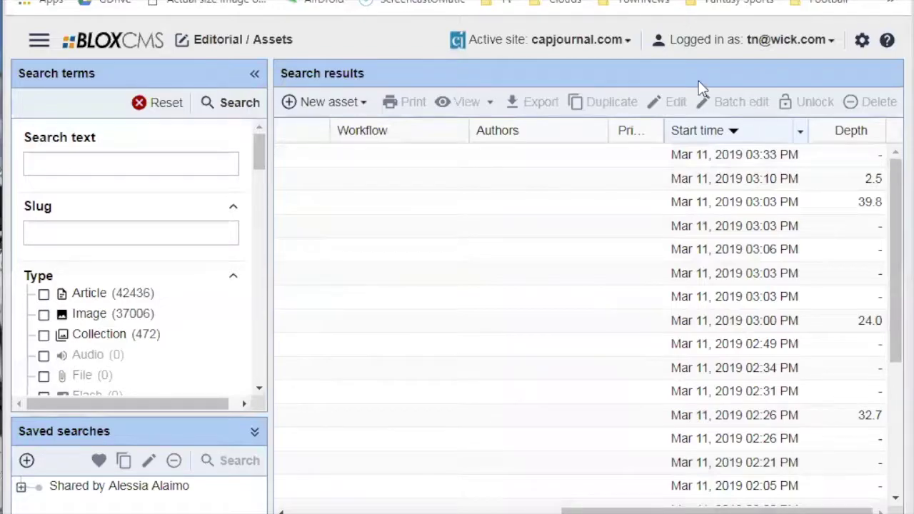
{"action": "left_click_drag", "start_coordinate": [642, 511], "coordinate": [369, 504]}
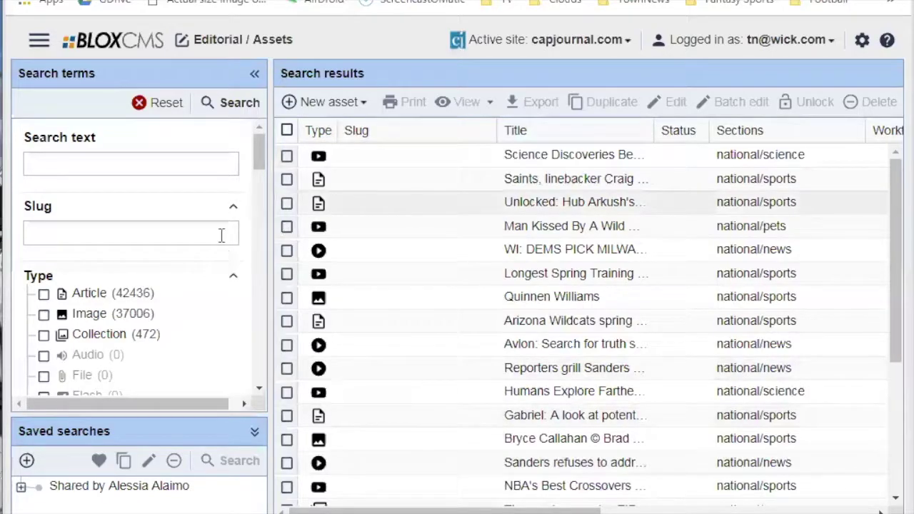
Expand the Workflow filter, showing Pages with 0, and briefly expand and collapse Pages.
{"action": "scroll", "coordinate": [170, 233], "scroll_direction": "down", "scroll_amount": 1}
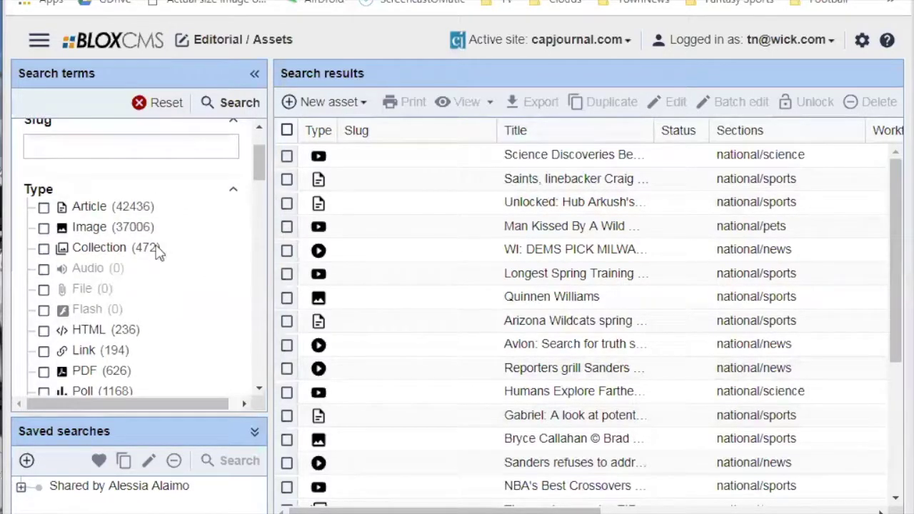
{"action": "scroll", "coordinate": [157, 249], "scroll_direction": "down", "scroll_amount": 10}
{"action": "scroll", "coordinate": [159, 254], "scroll_direction": "down", "scroll_amount": 6}
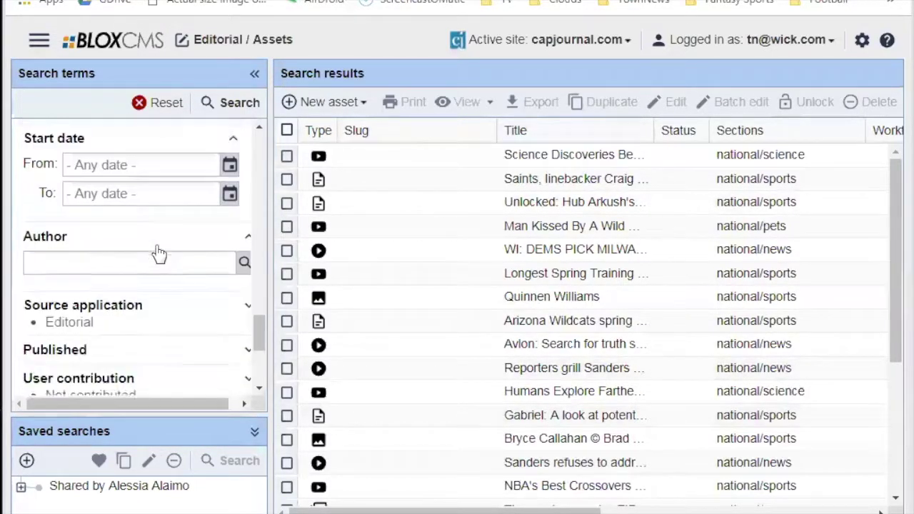
{"action": "left_click", "coordinate": [118, 346]}
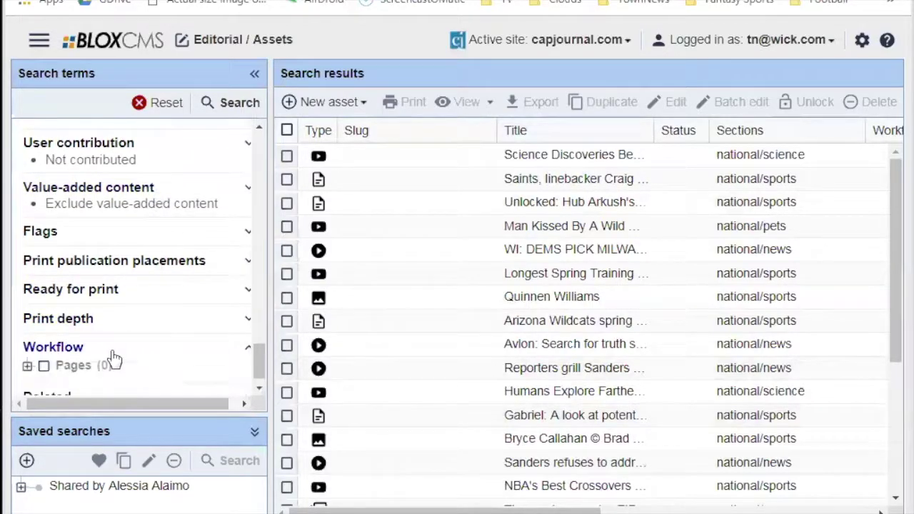
{"action": "left_click_drag", "start_coordinate": [259, 354], "coordinate": [258, 371]}
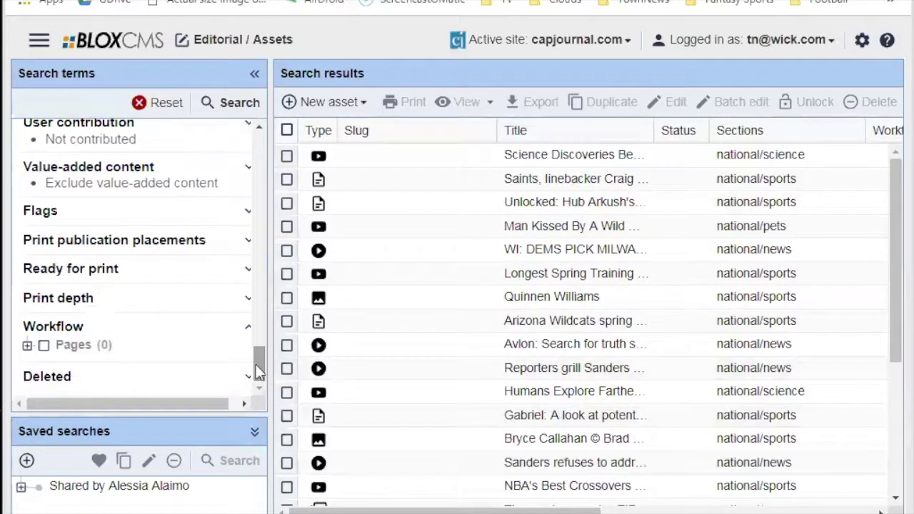
{"action": "left_click", "coordinate": [27, 345]}
{"action": "scroll", "coordinate": [263, 352], "scroll_direction": "down", "scroll_amount": 1}
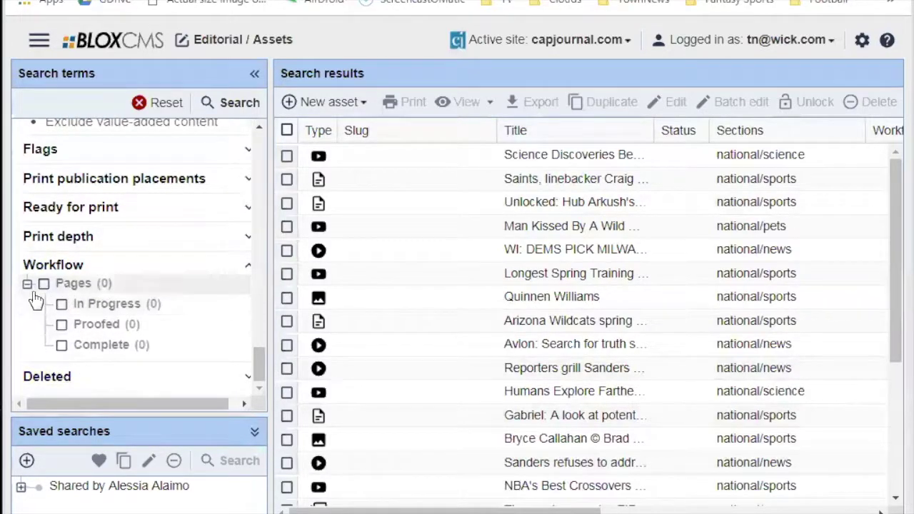
{"action": "left_click", "coordinate": [27, 284]}
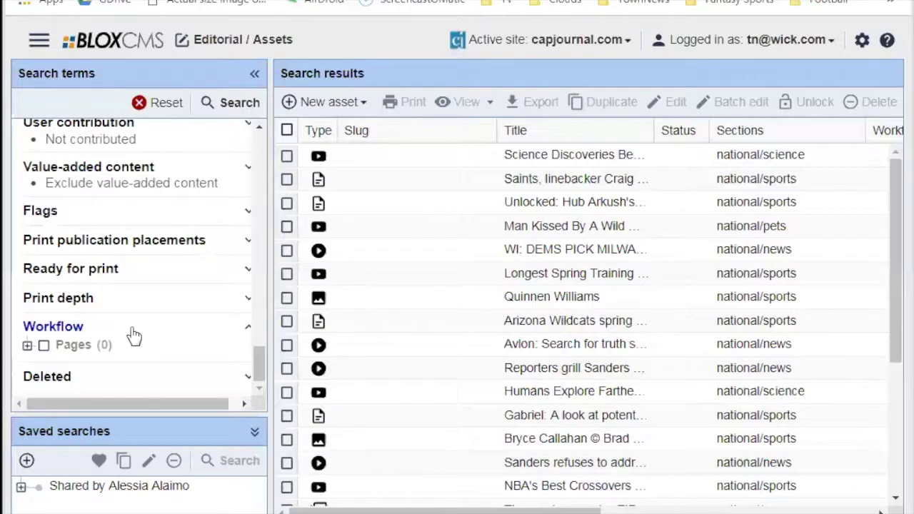
Scroll the filters panel and select the Arizona Wildcats article in the results.
{"action": "left_click_drag", "start_coordinate": [259, 364], "coordinate": [249, 157]}
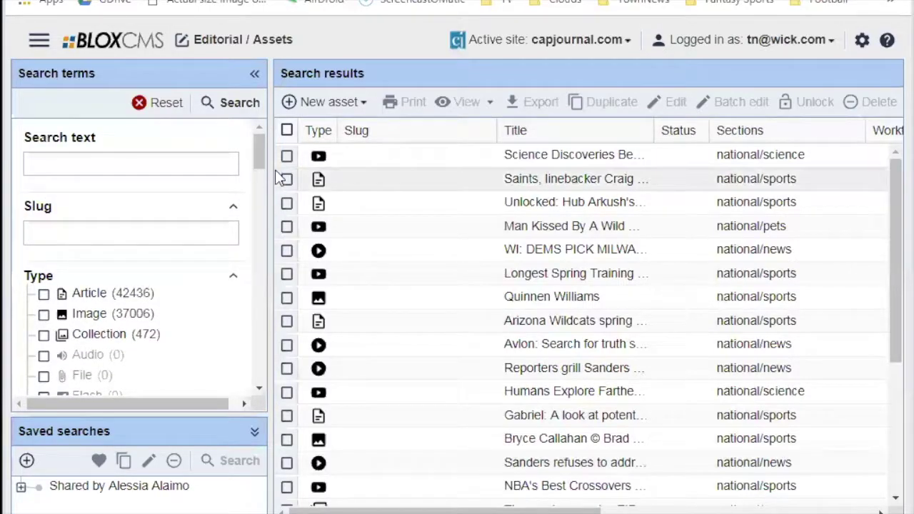
{"action": "left_click_drag", "start_coordinate": [257, 146], "coordinate": [247, 317]}
{"action": "left_click", "coordinate": [285, 320]}
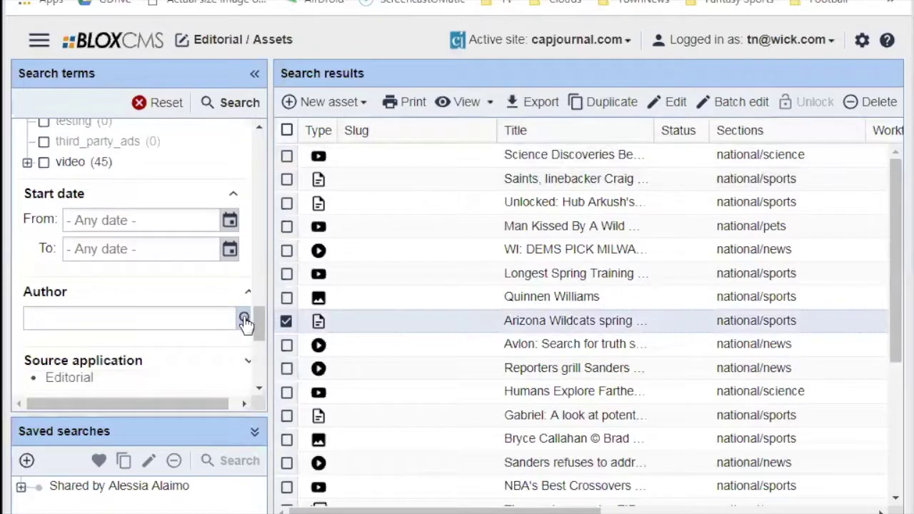
Find your own account by login e-mail in Find user and set it as the Author filter.
{"action": "left_click", "coordinate": [244, 319]}
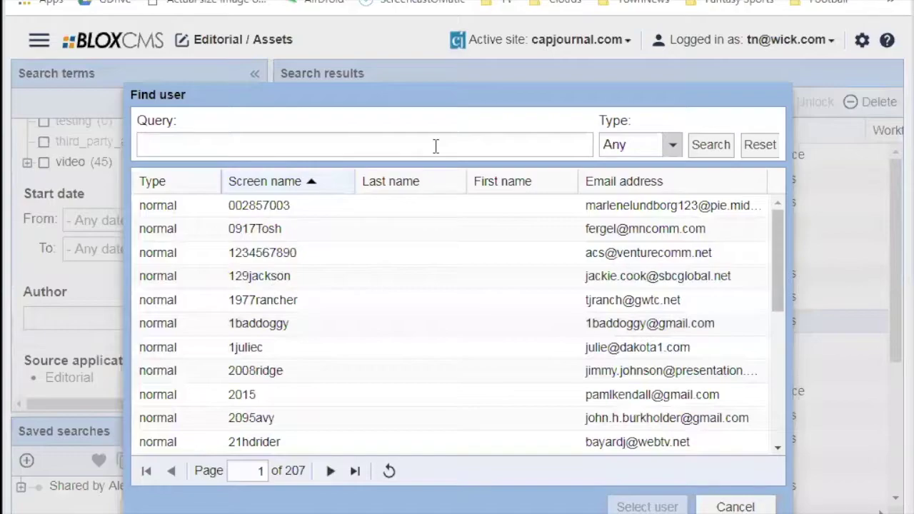
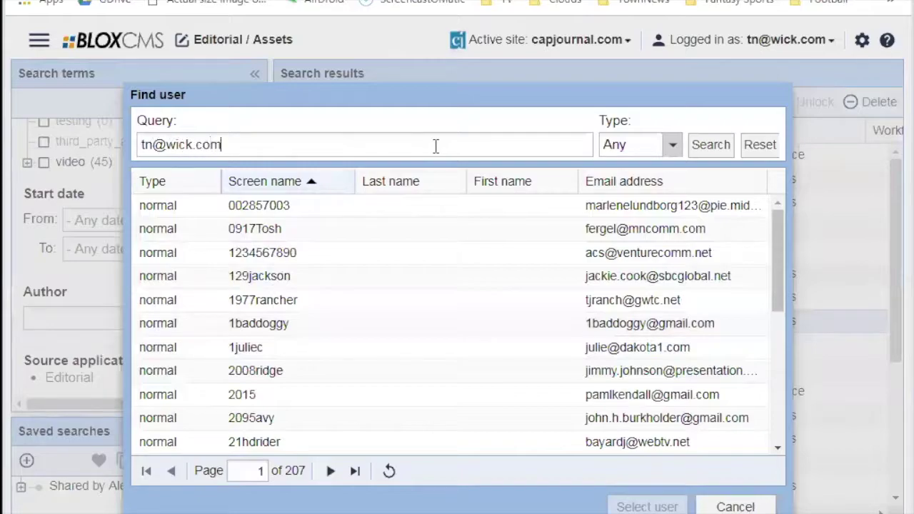
{"action": "left_click", "coordinate": [699, 145]}
{"action": "left_click", "coordinate": [382, 210]}
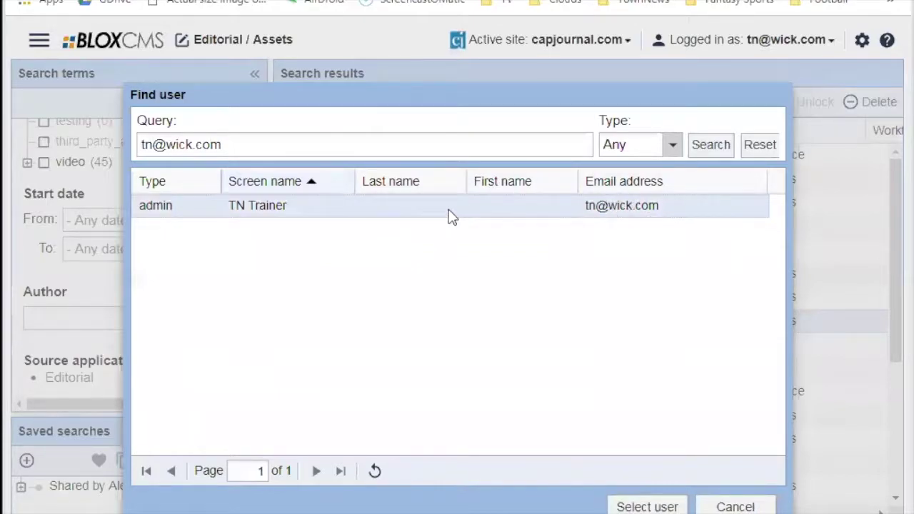
{"action": "left_click", "coordinate": [646, 506]}
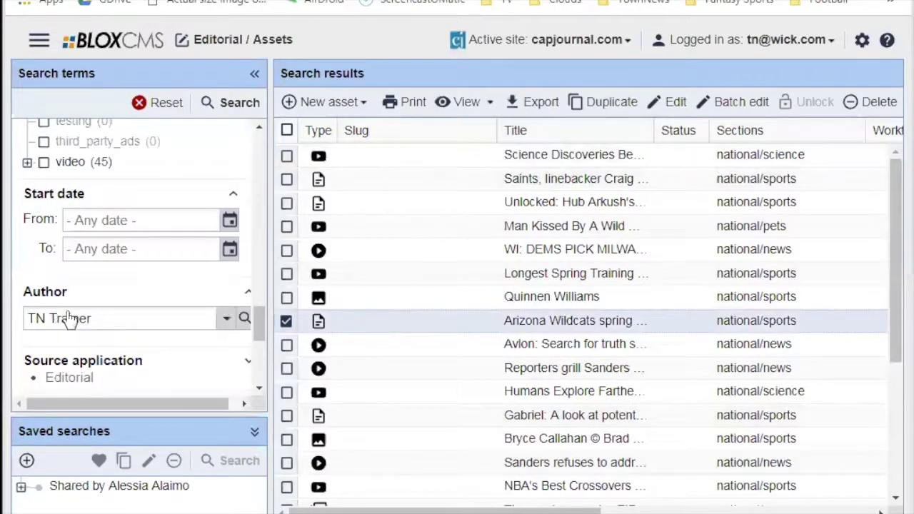
Run the search with the Author filter applied, which returns no assets.
{"action": "left_click", "coordinate": [235, 107]}
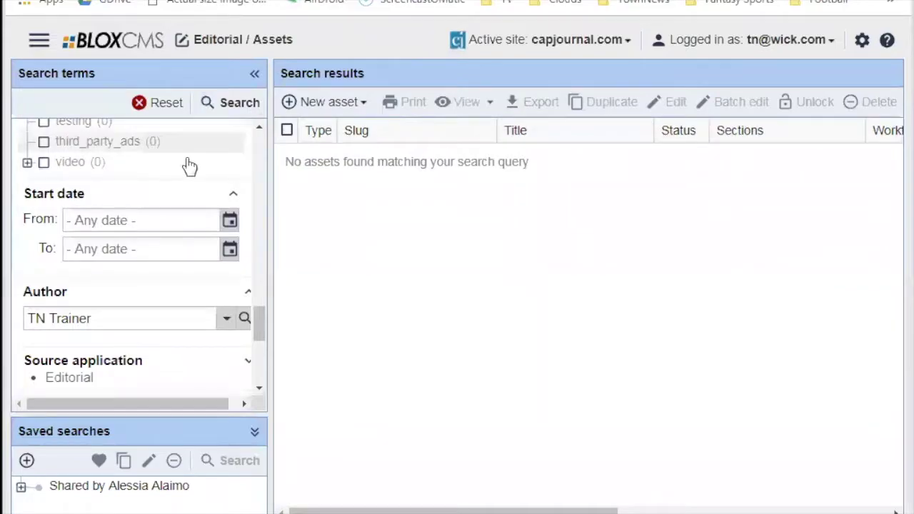
{"action": "scroll", "coordinate": [190, 178], "scroll_direction": "up", "scroll_amount": 3}
{"action": "scroll", "coordinate": [190, 183], "scroll_direction": "down", "scroll_amount": 6}
{"action": "scroll", "coordinate": [180, 214], "scroll_direction": "up", "scroll_amount": 1}
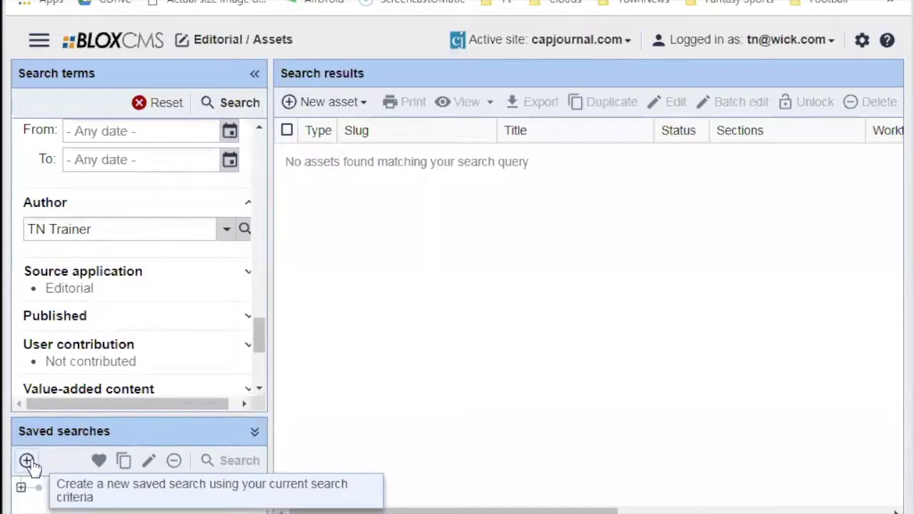
{"action": "left_click", "coordinate": [27, 463]}
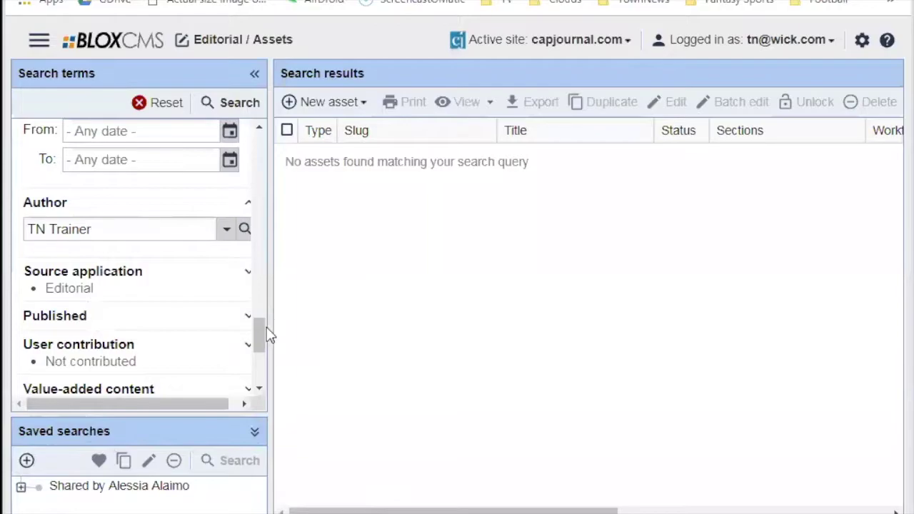
{"action": "scroll", "coordinate": [261, 326], "scroll_direction": "up", "scroll_amount": 3}
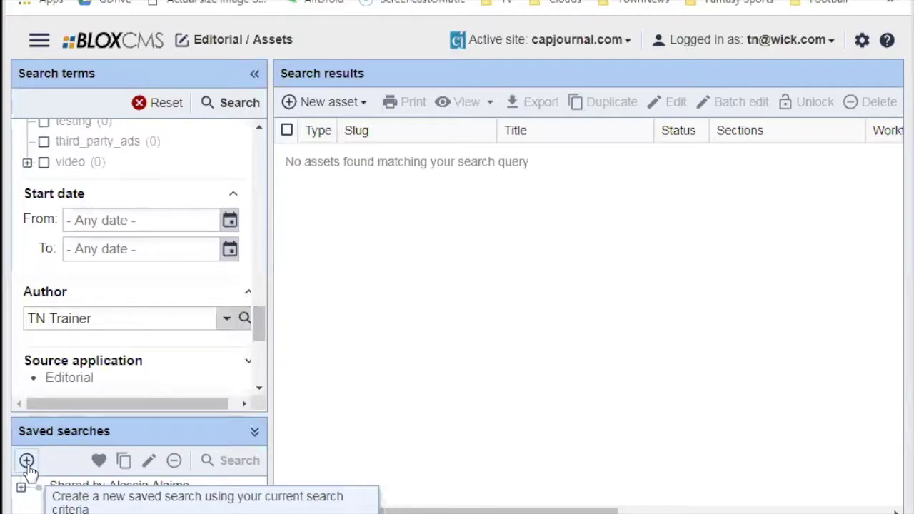
Rerun the author-filtered search and save it as a personal saved search named 'My stuff'.
{"action": "left_click", "coordinate": [250, 104]}
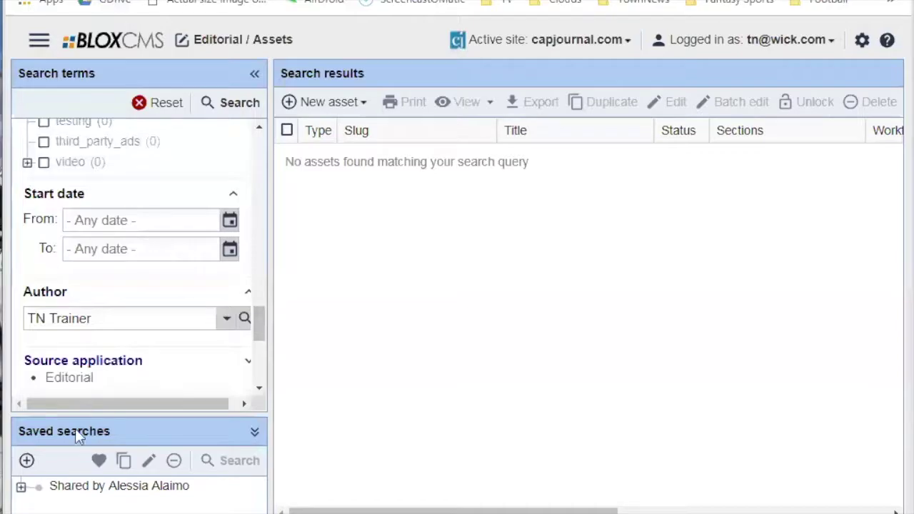
{"action": "left_click", "coordinate": [26, 460]}
{"action": "left_click", "coordinate": [426, 279]}
{"action": "type", "text": "My stuf"}
{"action": "key", "text": "BackSpace"}
{"action": "type", "text": "uff"}
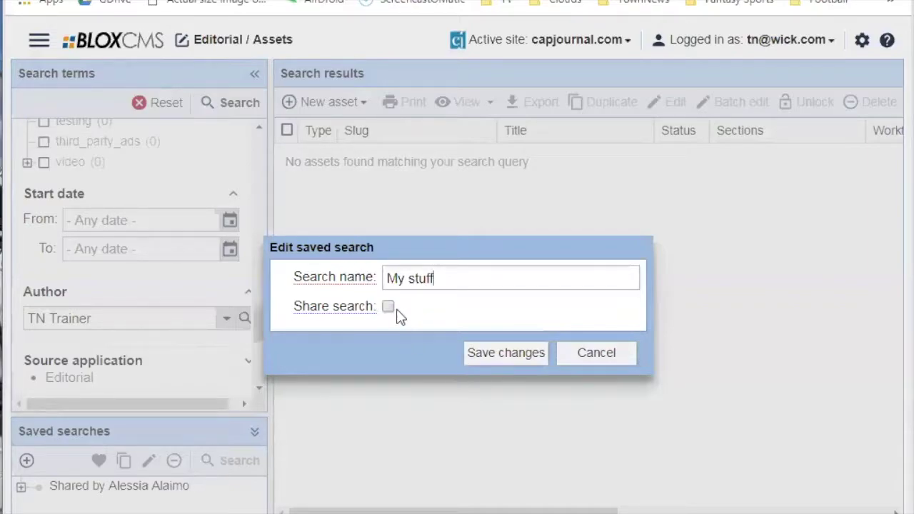
{"action": "left_click", "coordinate": [504, 357]}
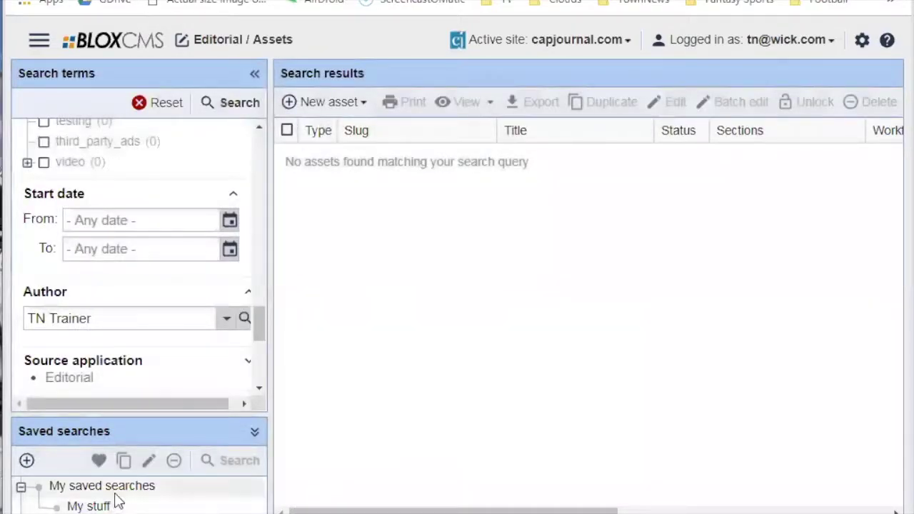
Apply the 'My stuff' saved search to filter assets by author TN Trainer.
{"action": "left_click", "coordinate": [39, 489]}
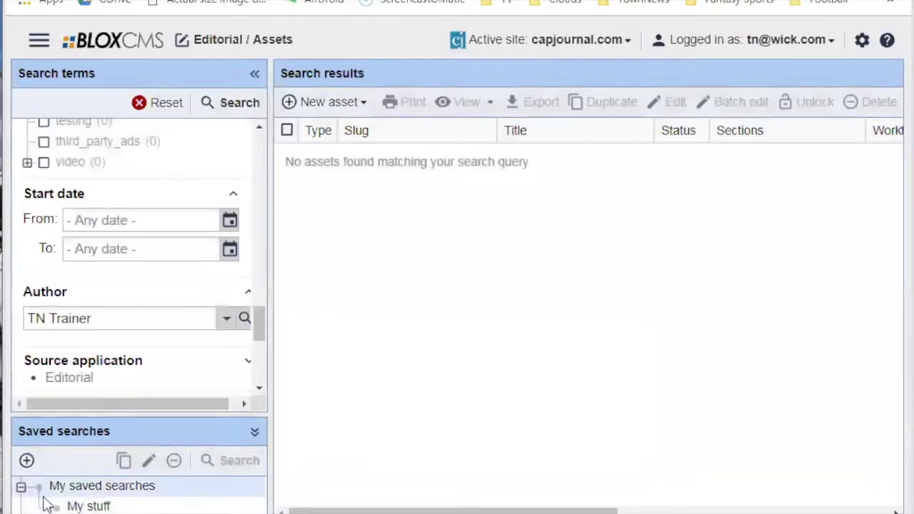
{"action": "left_click", "coordinate": [21, 487]}
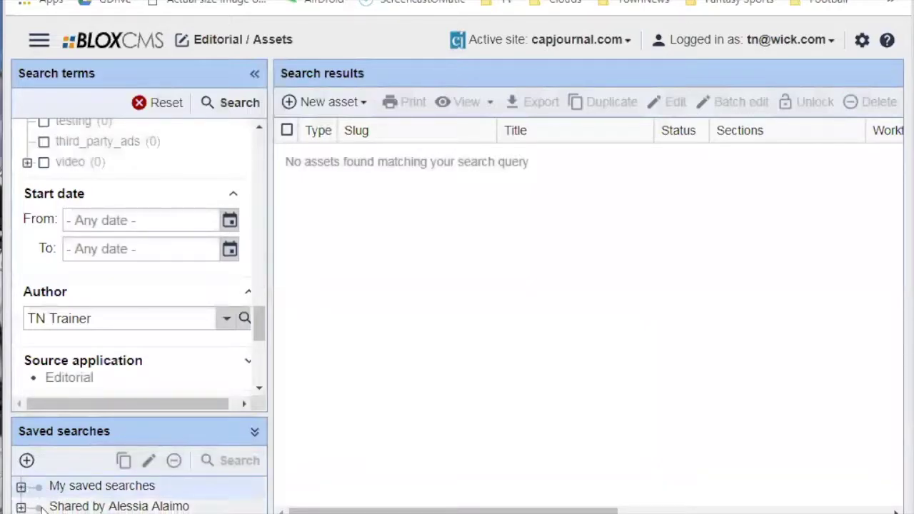
{"action": "left_click", "coordinate": [22, 508]}
{"action": "left_click_drag", "start_coordinate": [132, 414], "coordinate": [135, 393]}
{"action": "left_click", "coordinate": [21, 467]}
{"action": "left_click", "coordinate": [95, 491]}
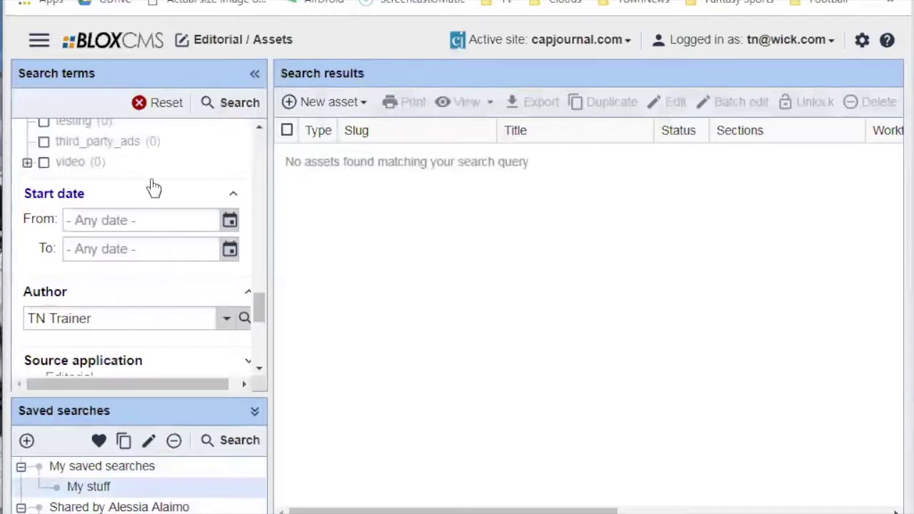
{"action": "left_click", "coordinate": [161, 105]}
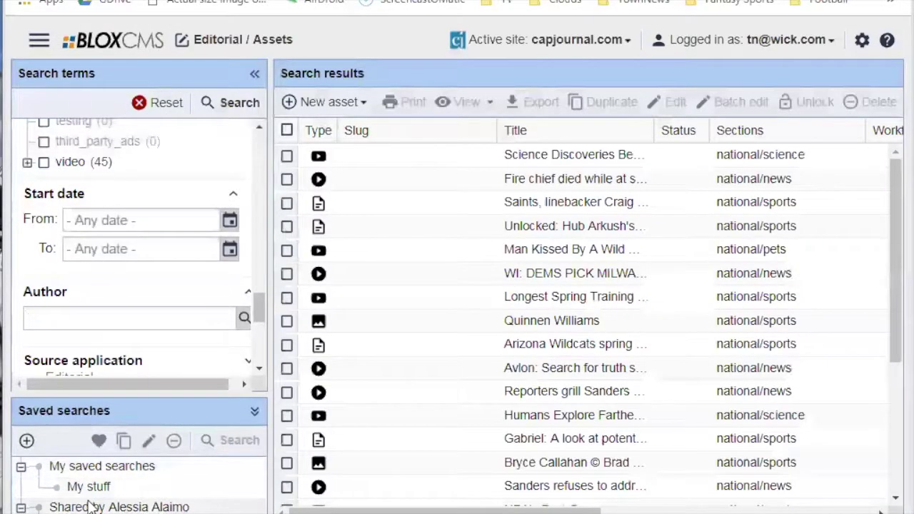
{"action": "left_click", "coordinate": [92, 487]}
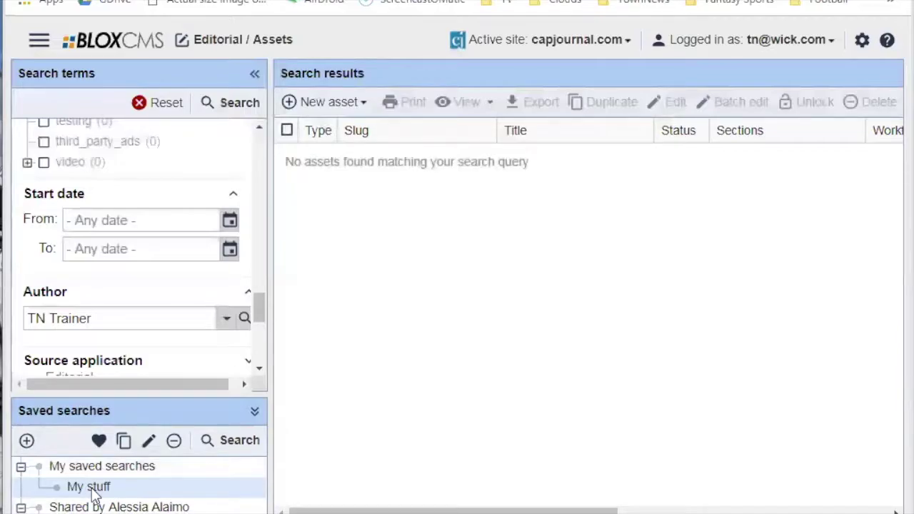
Heart 'My stuff' as the default saved search and reload the assets page.
{"action": "left_click", "coordinate": [97, 441]}
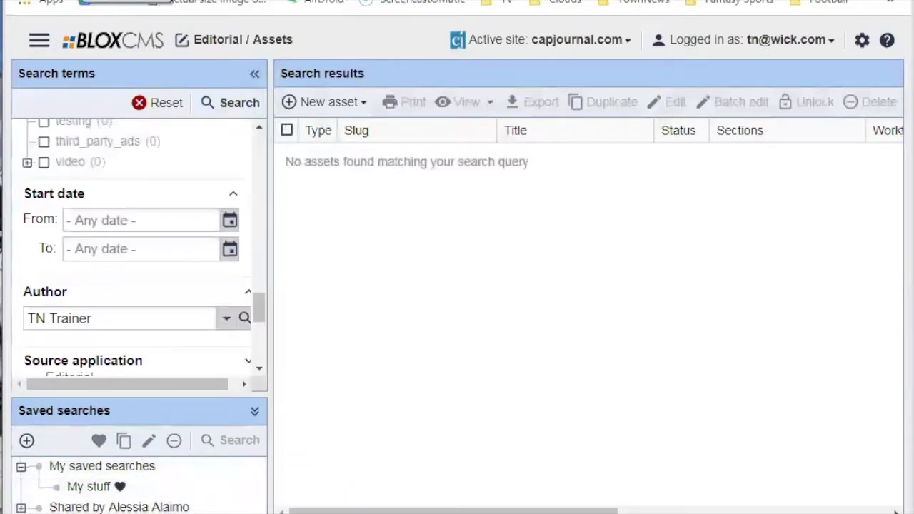
{"action": "key", "text": "F5"}
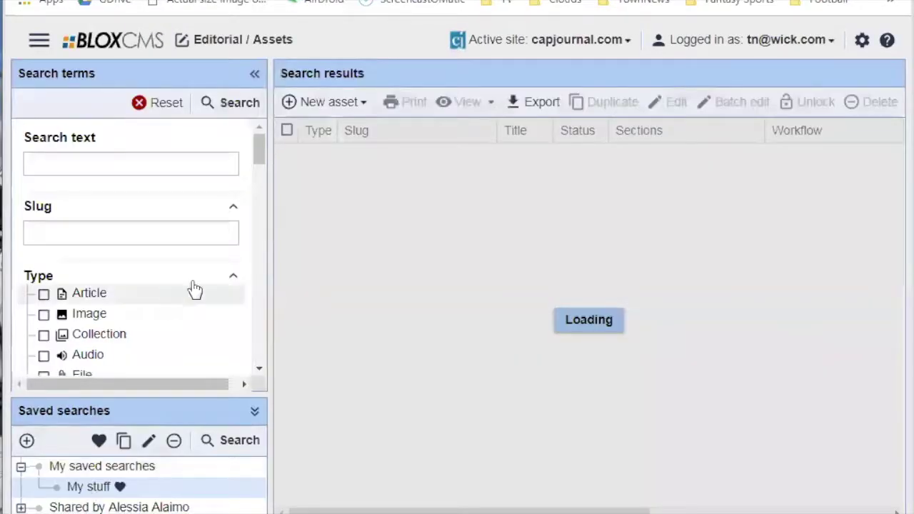
{"action": "scroll", "coordinate": [143, 312], "scroll_direction": "down", "scroll_amount": 20}
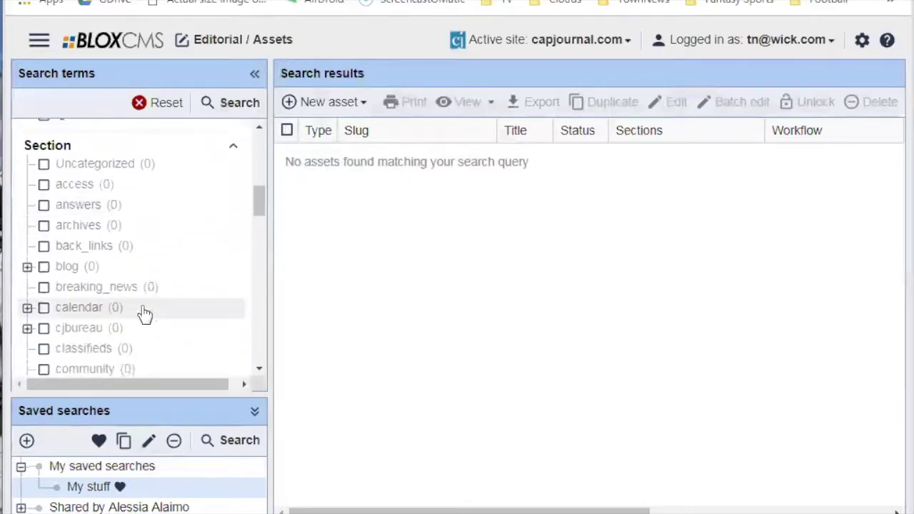
{"action": "scroll", "coordinate": [136, 309], "scroll_direction": "down", "scroll_amount": 10}
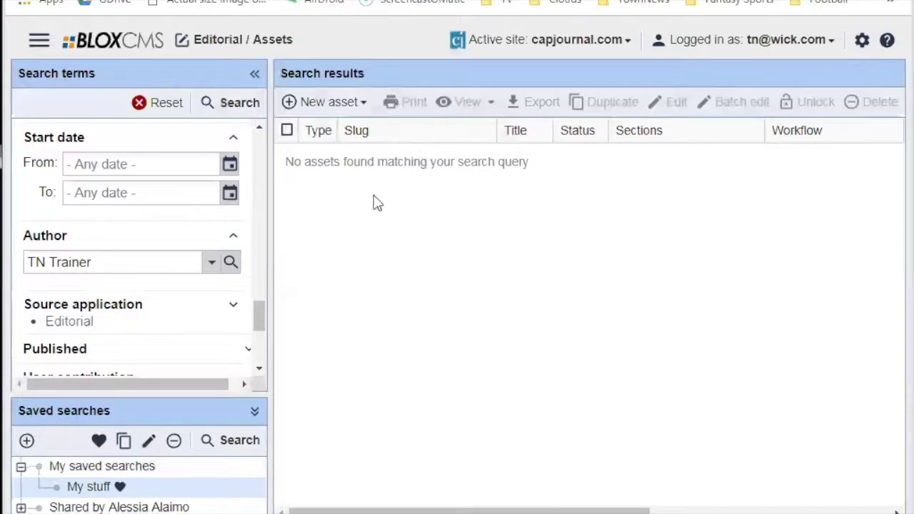
Show the New asset list of types such as Article, Image and Collection.
{"action": "left_click", "coordinate": [362, 102]}
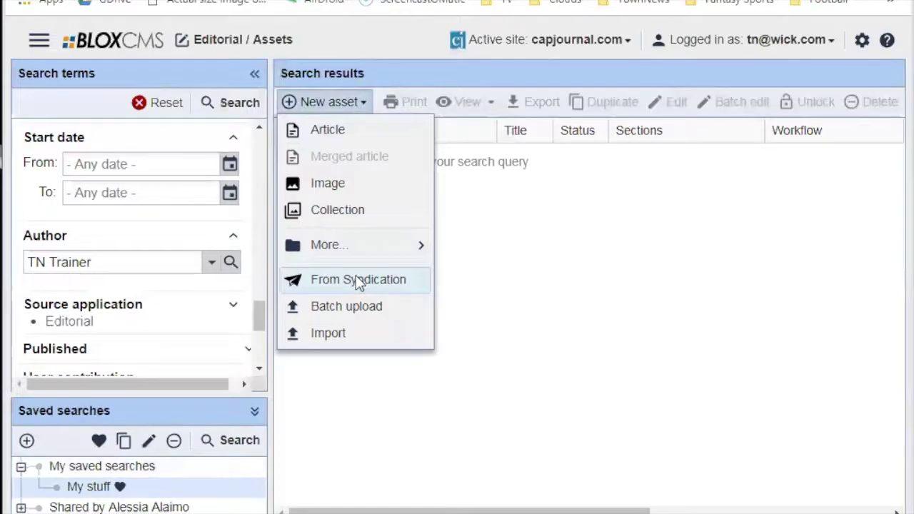
{"action": "left_click", "coordinate": [486, 267]}
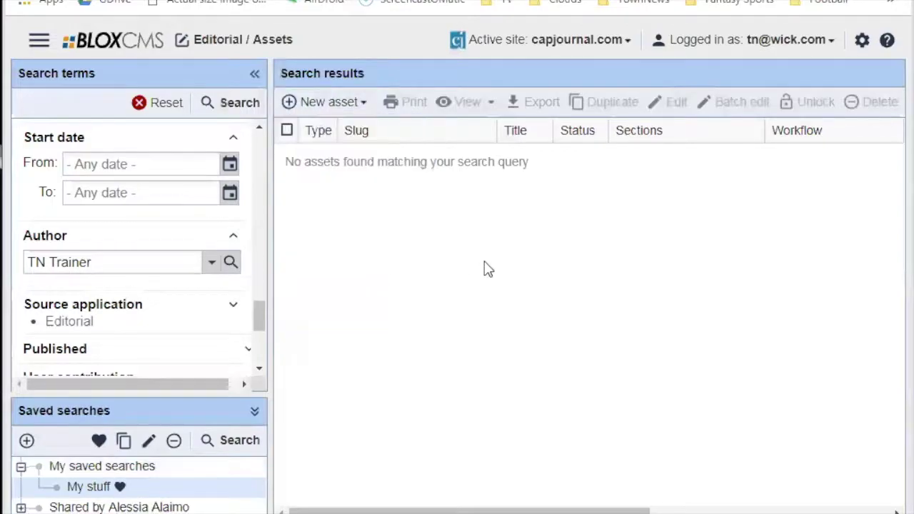
{"action": "left_click", "coordinate": [364, 102]}
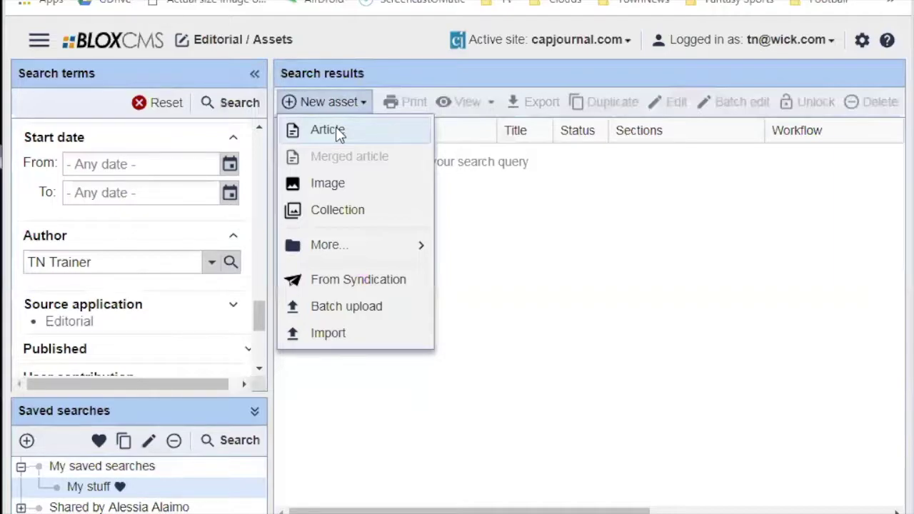
{"action": "left_click", "coordinate": [177, 496]}
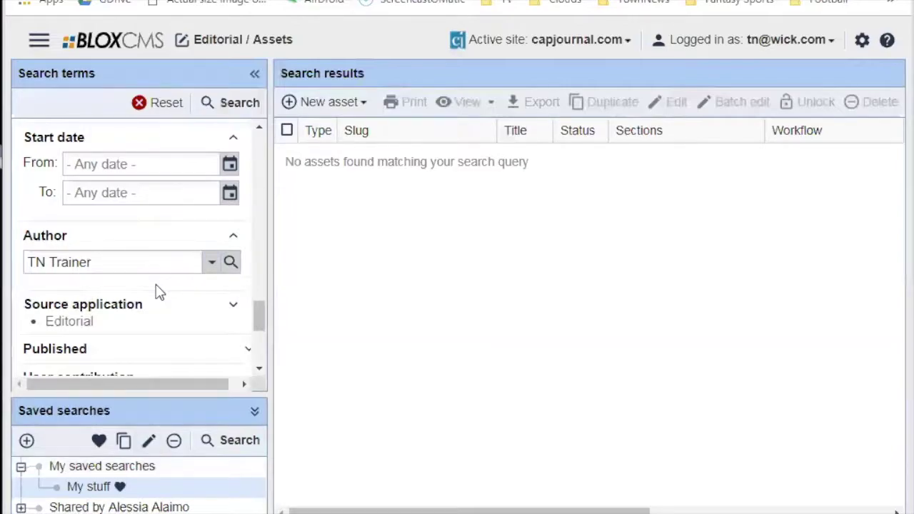
{"action": "left_click", "coordinate": [361, 104]}
{"action": "left_click", "coordinate": [364, 102]}
{"action": "left_click", "coordinate": [363, 102]}
Create a new Article, make its editor taller, and view its empty Related section.
{"action": "left_click", "coordinate": [340, 130]}
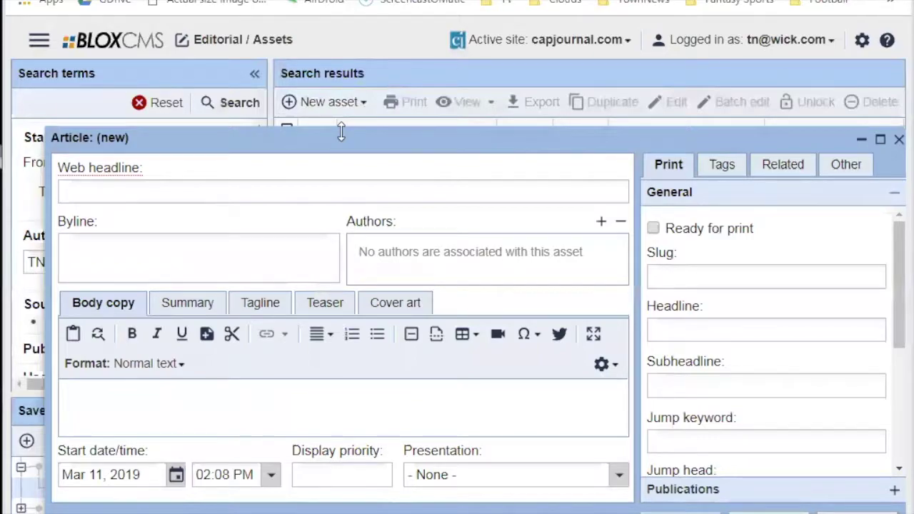
{"action": "left_click_drag", "start_coordinate": [341, 132], "coordinate": [361, 86]}
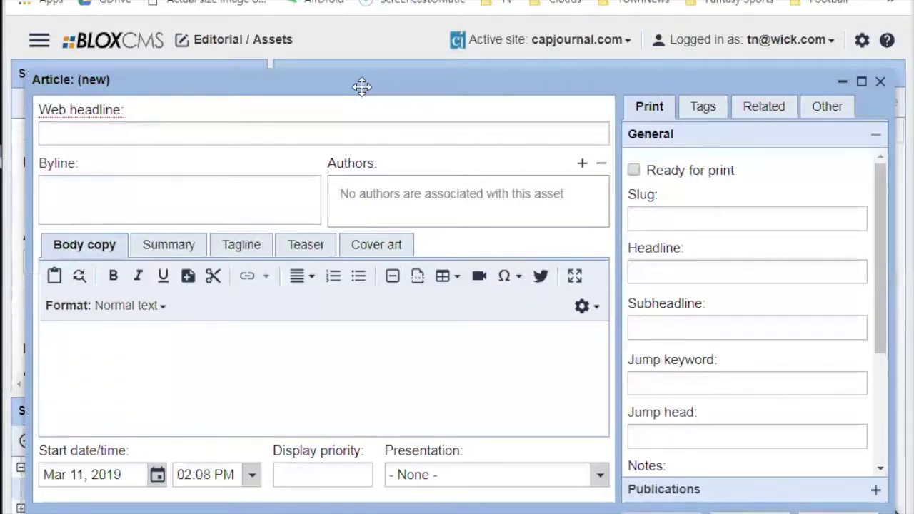
{"action": "left_click", "coordinate": [742, 110]}
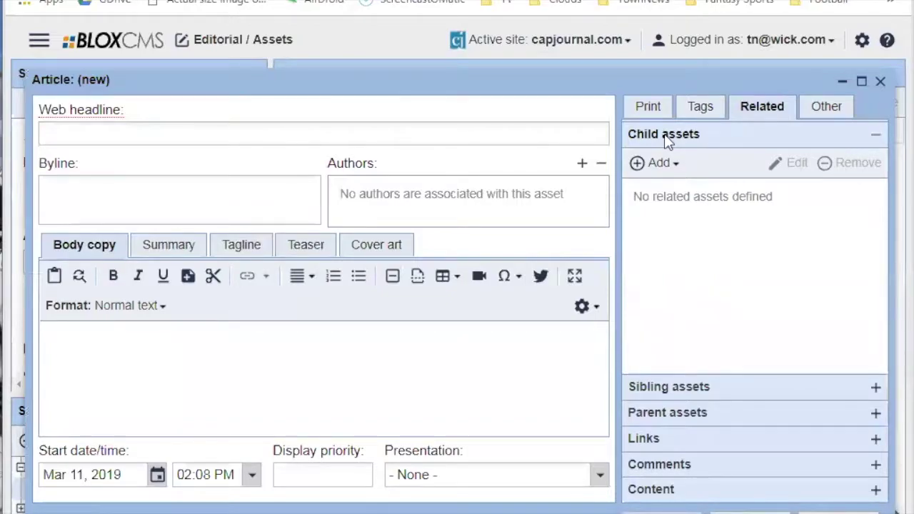
Browse the Related tab's child asset options without adding any.
{"action": "left_click", "coordinate": [673, 161]}
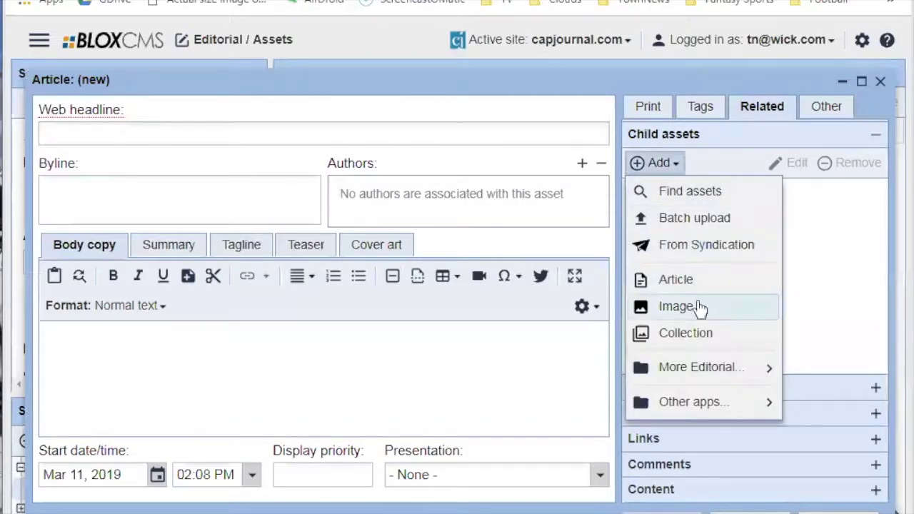
{"action": "mouse_move", "coordinate": [703, 370]}
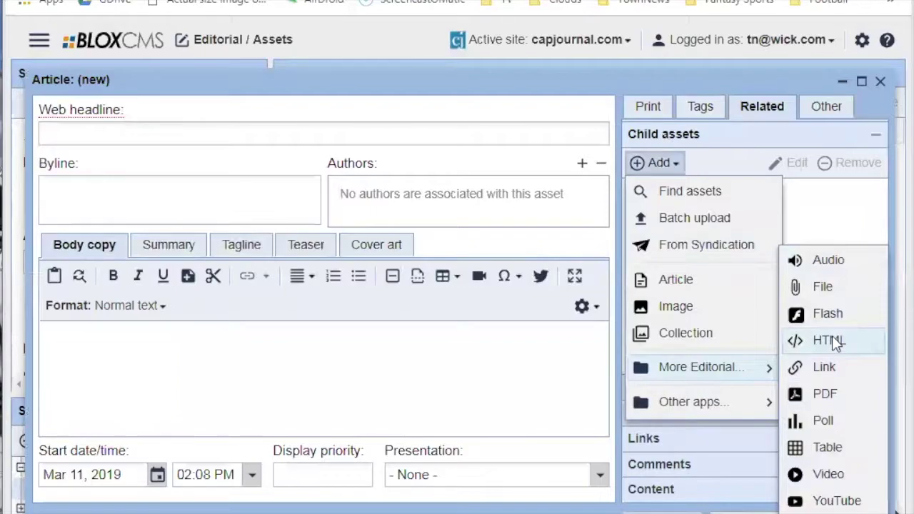
{"action": "left_click", "coordinate": [746, 130]}
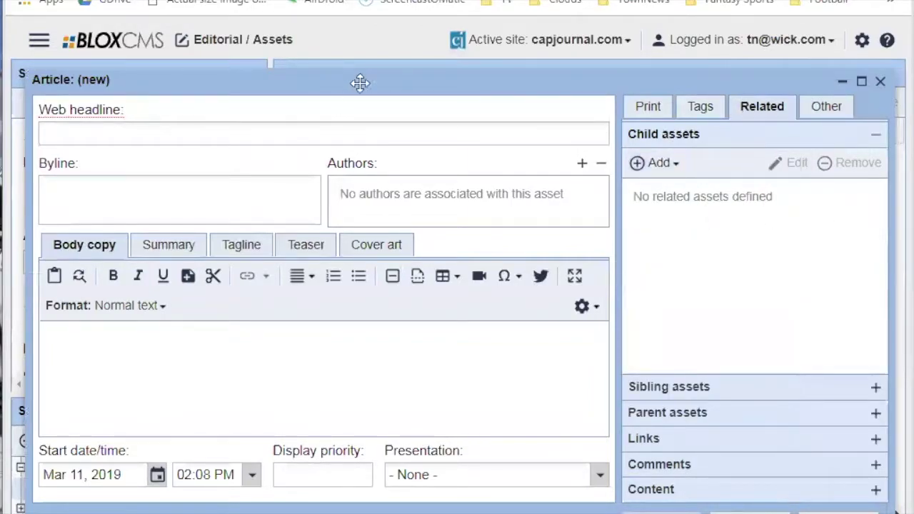
{"action": "left_click", "coordinate": [649, 106]}
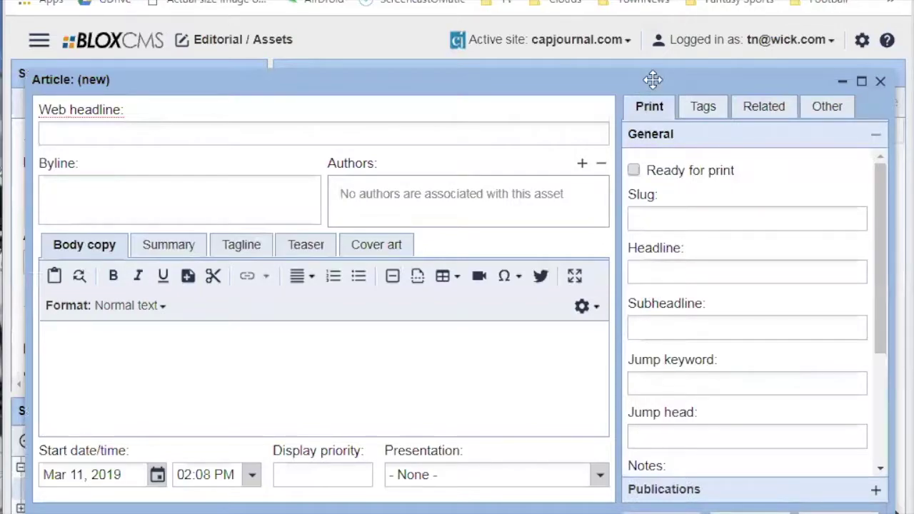
{"action": "left_click", "coordinate": [763, 107]}
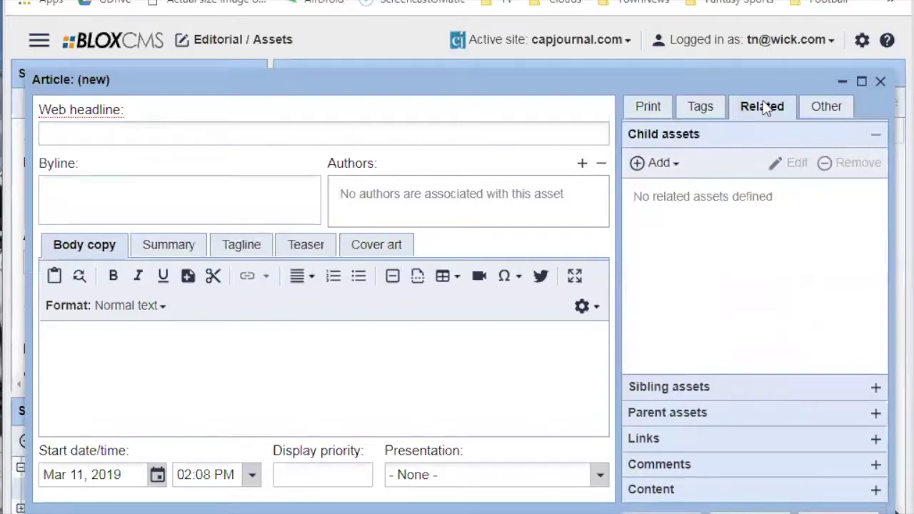
Try saving the article with an empty Web headline, triggering the title-required error.
{"action": "left_click", "coordinate": [649, 106]}
{"action": "mouse_move", "coordinate": [133, 84]}
{"action": "left_mouse_down"}
{"action": "mouse_move", "coordinate": [130, 67]}
{"action": "mouse_move", "coordinate": [133, 76]}
{"action": "left_mouse_up"}
{"action": "left_click", "coordinate": [253, 127]}
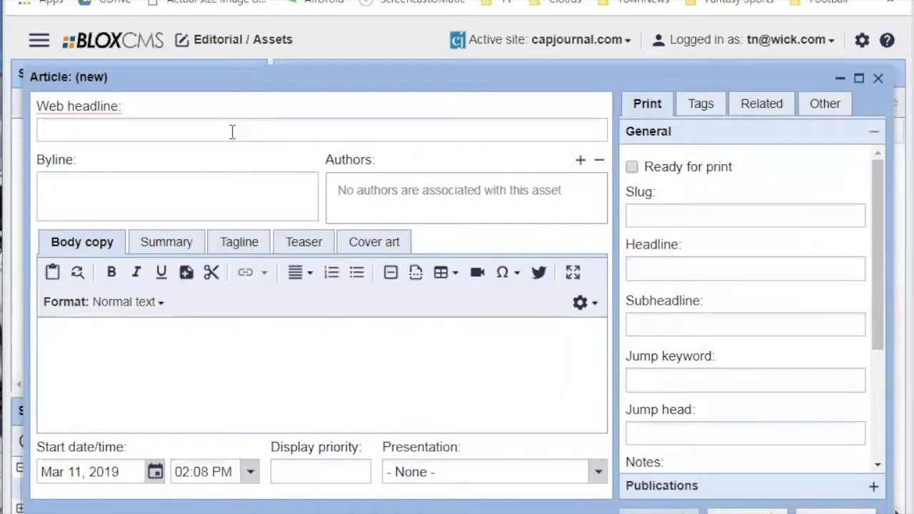
{"action": "left_click", "coordinate": [746, 510]}
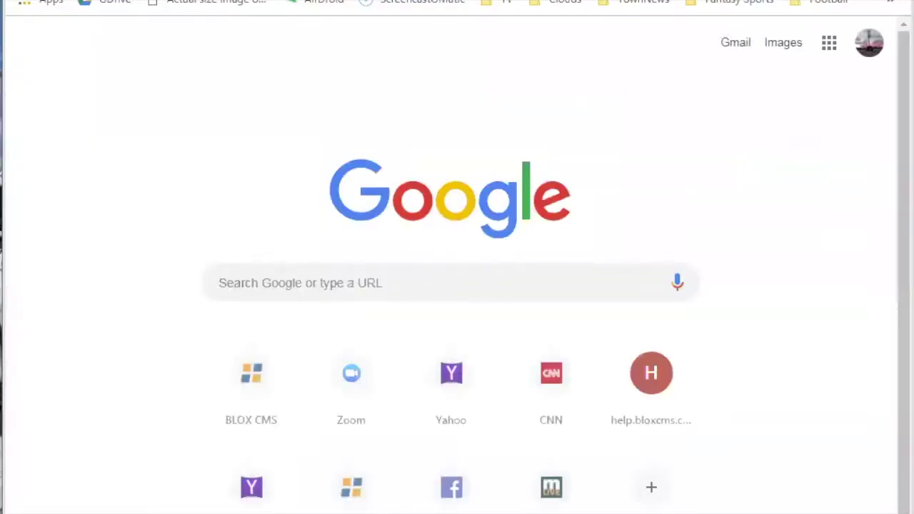
Open myheraldreview.com and scroll down to its Latest Breaking News and Most Popular lists.
{"action": "type", "text": "myhre"}
{"action": "key", "text": "BackSpace"}
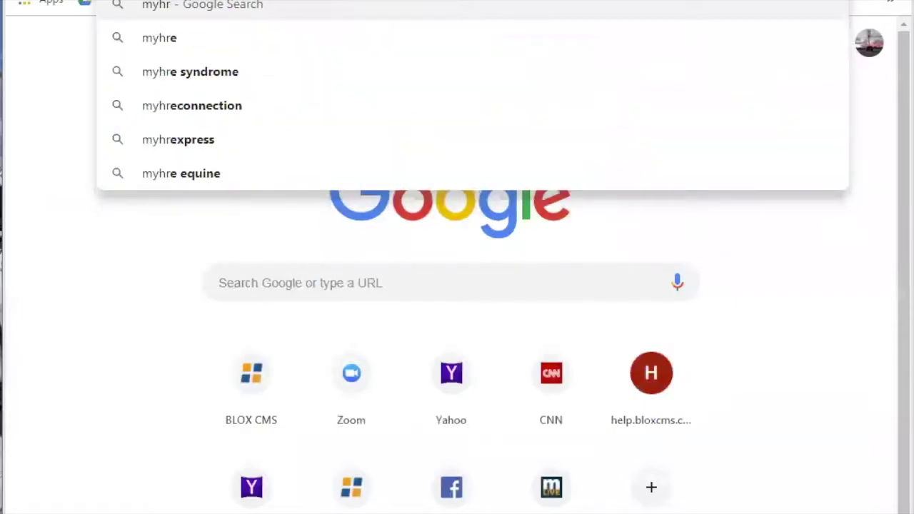
{"action": "key", "text": "BackSpace"}
{"action": "key", "text": "Escape"}
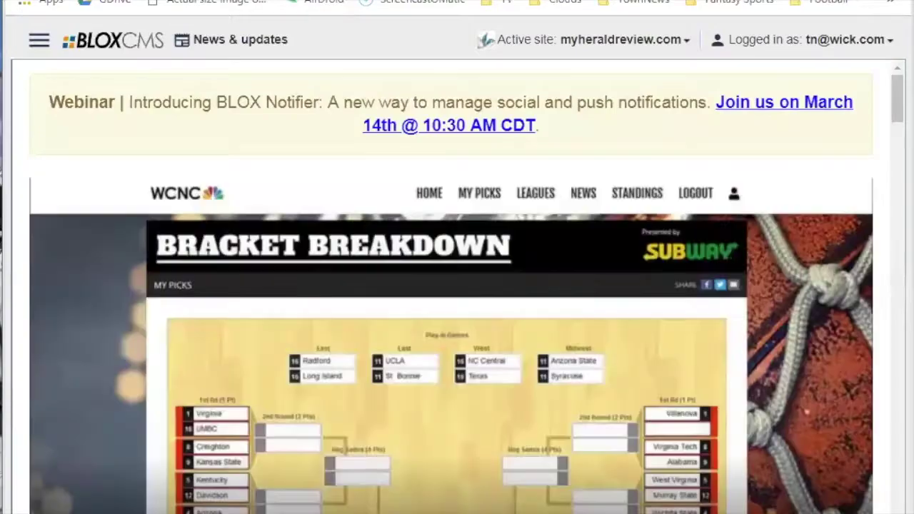
{"action": "key", "text": "Return"}
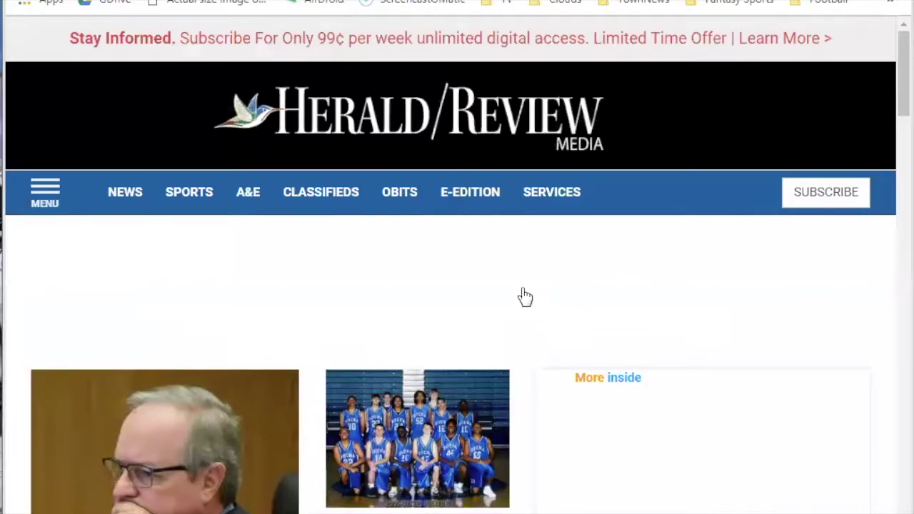
{"action": "scroll", "coordinate": [519, 293], "scroll_direction": "down", "scroll_amount": 4}
{"action": "scroll", "coordinate": [519, 293], "scroll_direction": "down", "scroll_amount": 12}
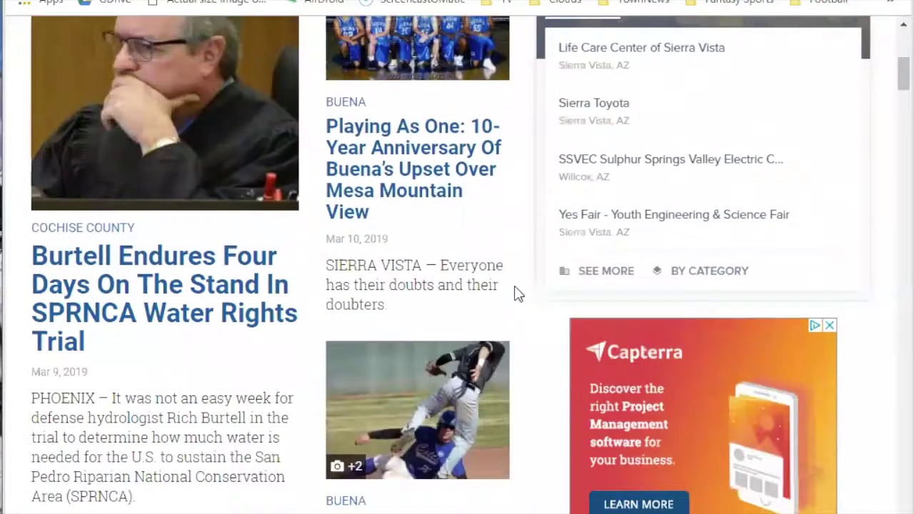
{"action": "scroll", "coordinate": [520, 283], "scroll_direction": "down", "scroll_amount": 13}
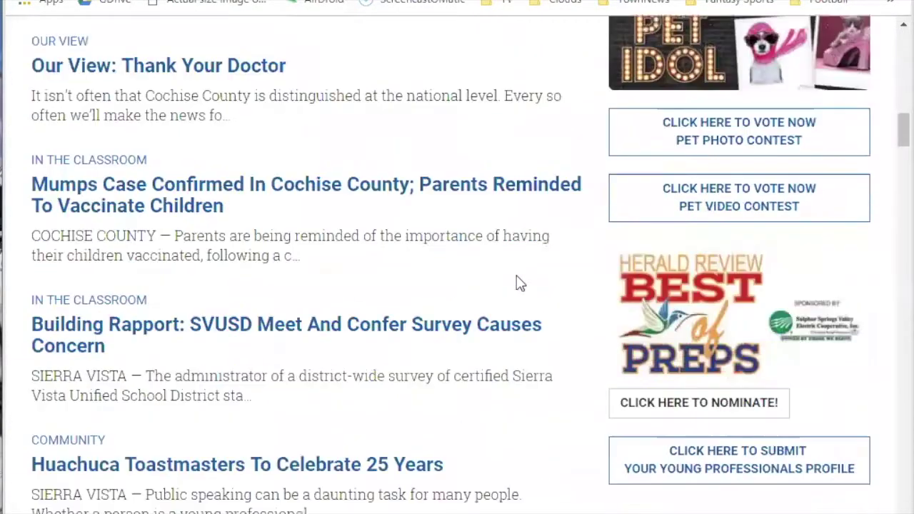
{"action": "scroll", "coordinate": [526, 269], "scroll_direction": "down", "scroll_amount": 13}
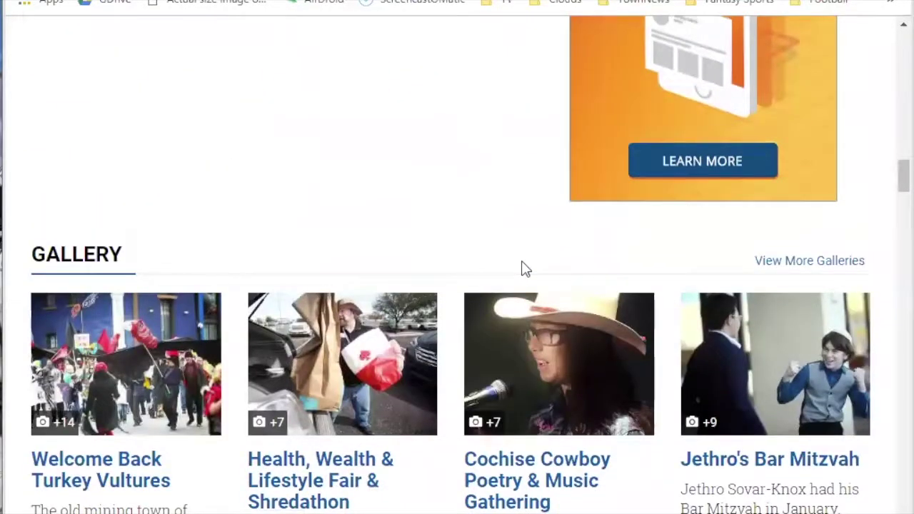
{"action": "scroll", "coordinate": [525, 268], "scroll_direction": "down", "scroll_amount": 3}
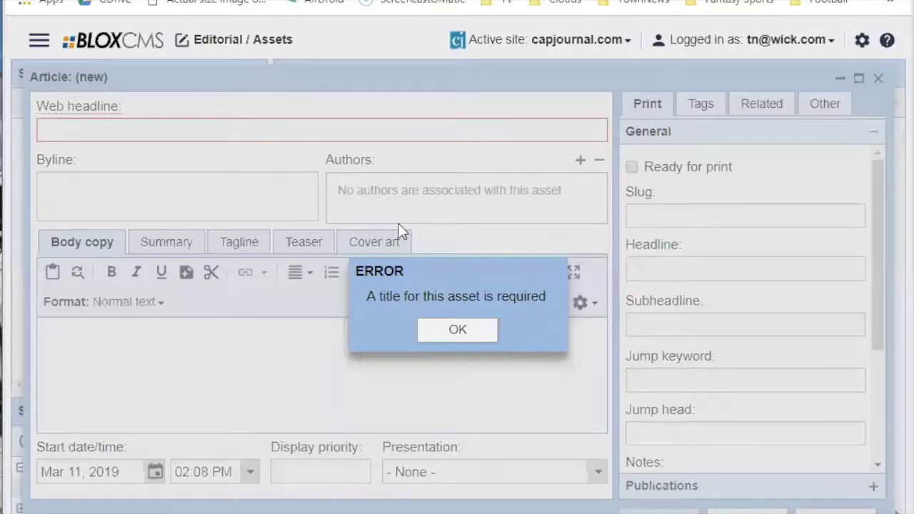
Dismiss the title-required error and place the caret in the Web headline field.
{"action": "left_click", "coordinate": [457, 332]}
{"action": "left_click", "coordinate": [155, 126]}
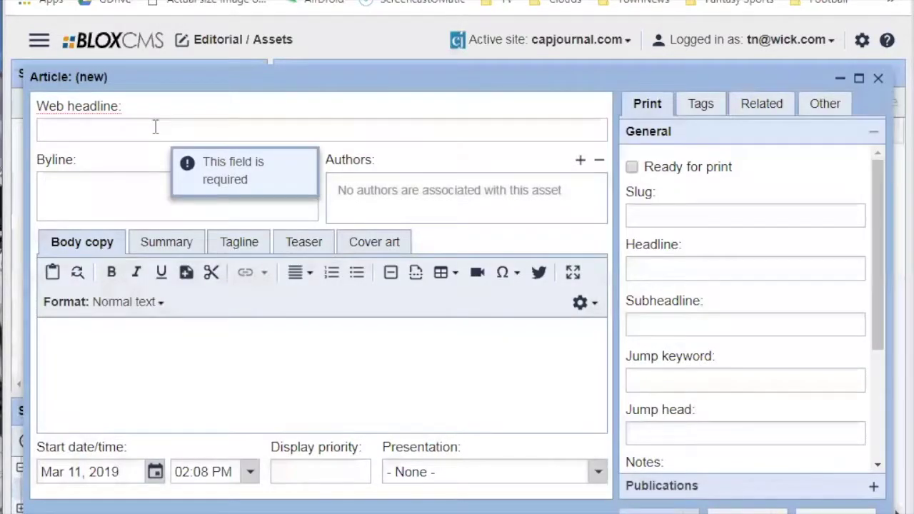
{"action": "left_click", "coordinate": [651, 267]}
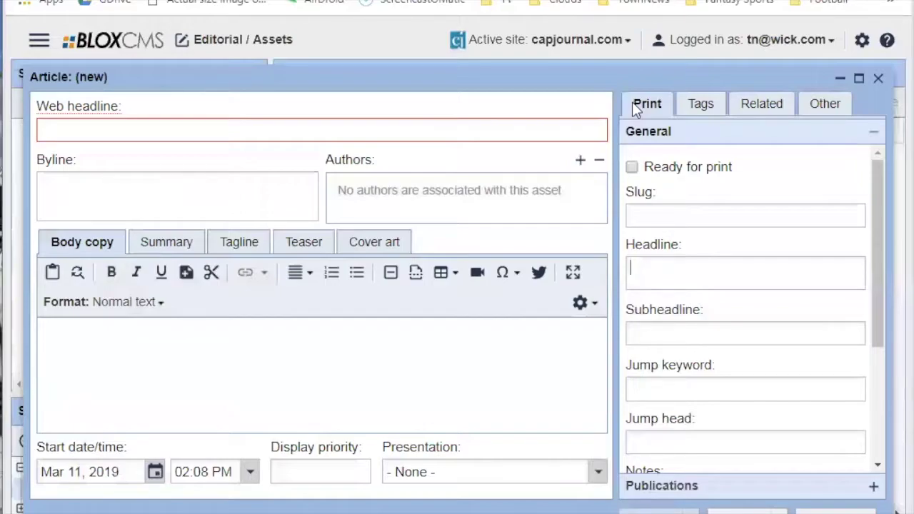
{"action": "left_click", "coordinate": [395, 132]}
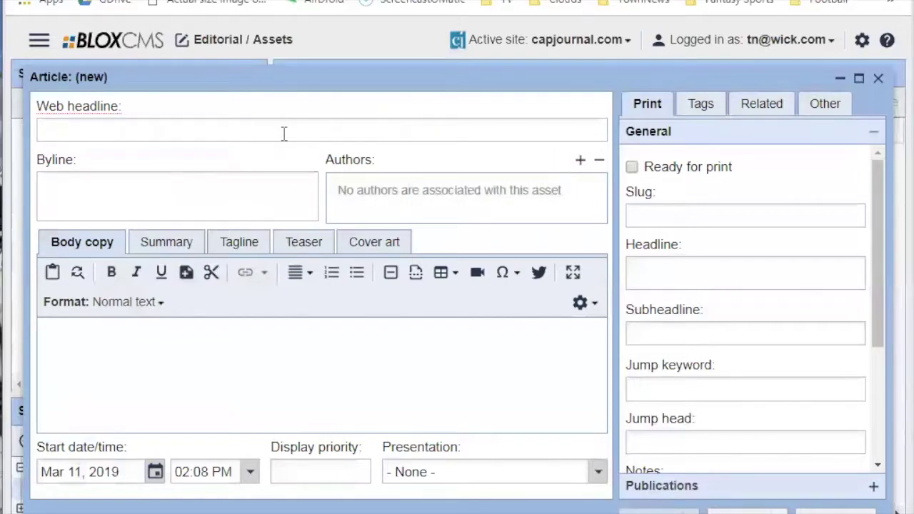
Move back and forth between the Print Headline and Web headline fields.
{"action": "left_click", "coordinate": [690, 284]}
{"action": "left_click", "coordinate": [331, 123]}
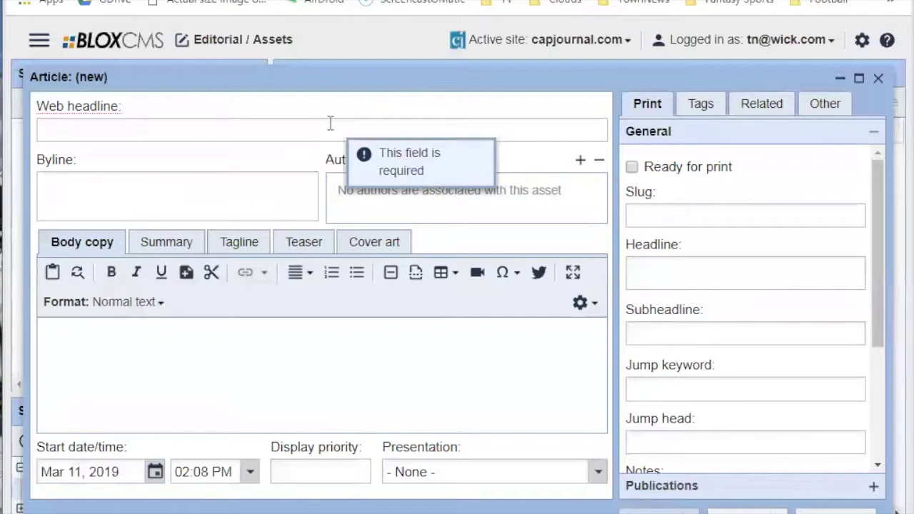
{"action": "left_click", "coordinate": [672, 275]}
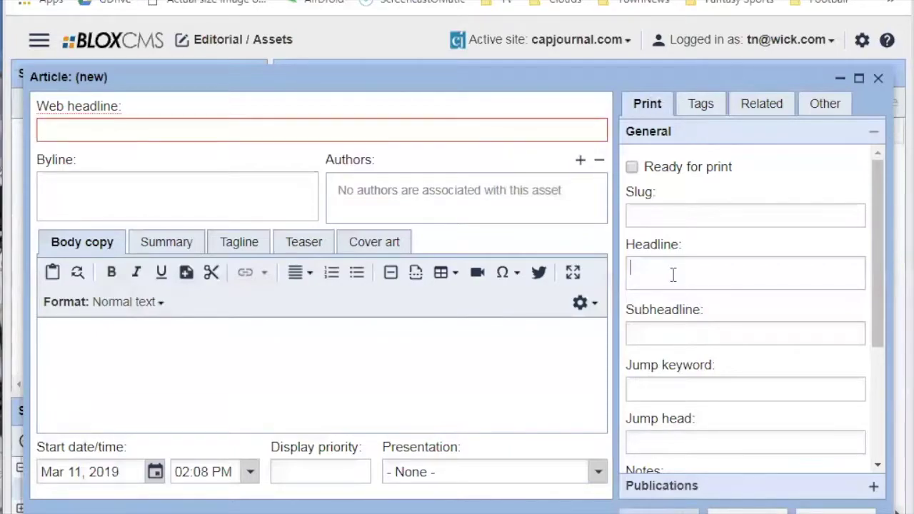
{"action": "left_click", "coordinate": [528, 125]}
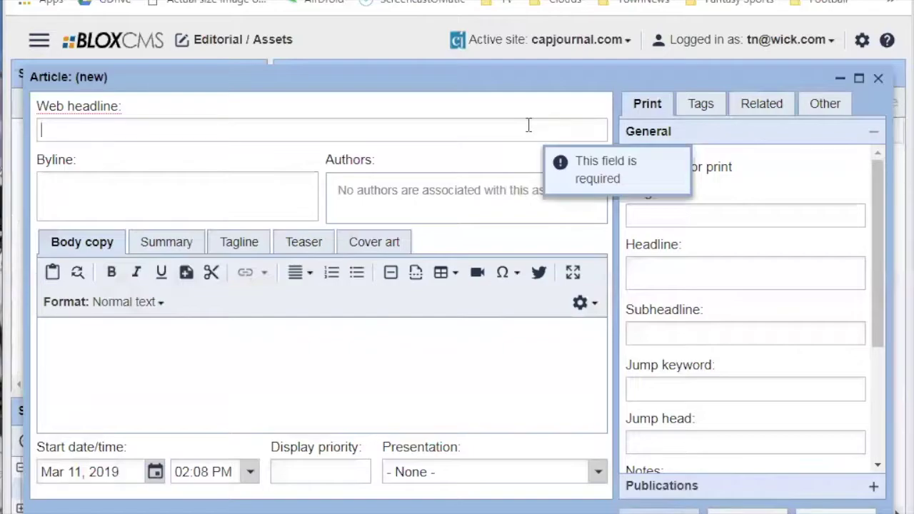
{"action": "left_click", "coordinate": [634, 267]}
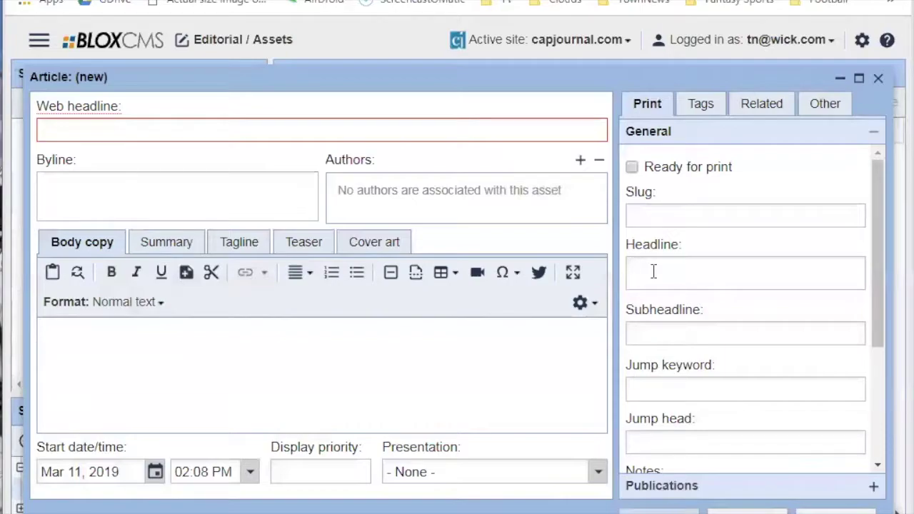
{"action": "left_click", "coordinate": [171, 122]}
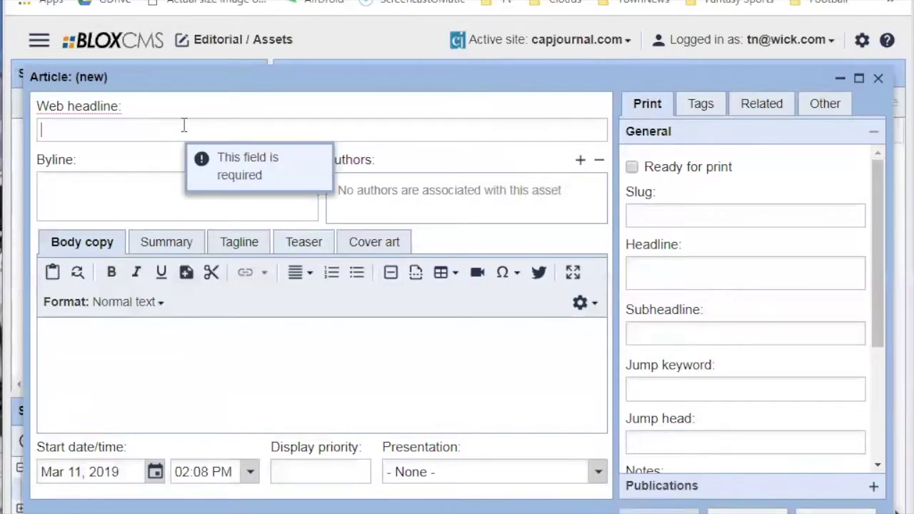
Tick Do not publish in the article's Other tab of miscellaneous properties.
{"action": "left_click", "coordinate": [824, 106]}
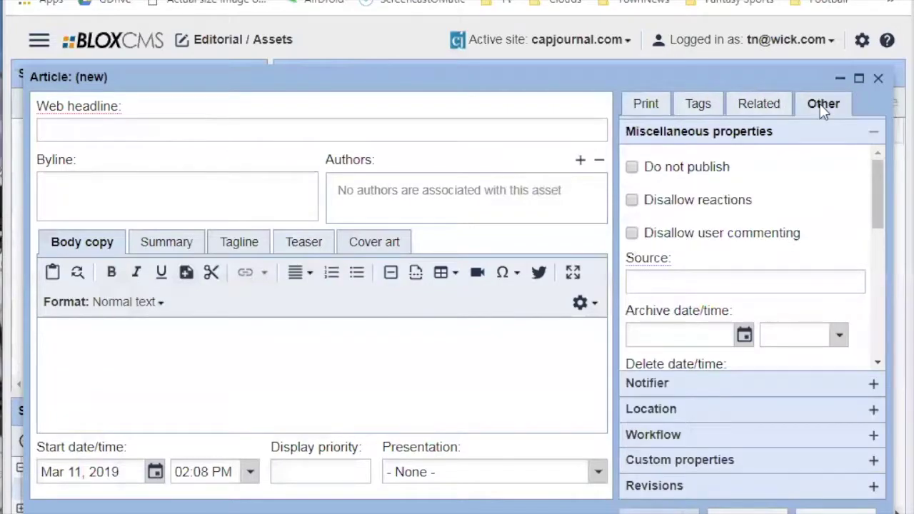
{"action": "left_click", "coordinate": [632, 166]}
{"action": "left_click", "coordinate": [568, 132]}
{"action": "left_click", "coordinate": [645, 106]}
{"action": "left_click", "coordinate": [587, 137]}
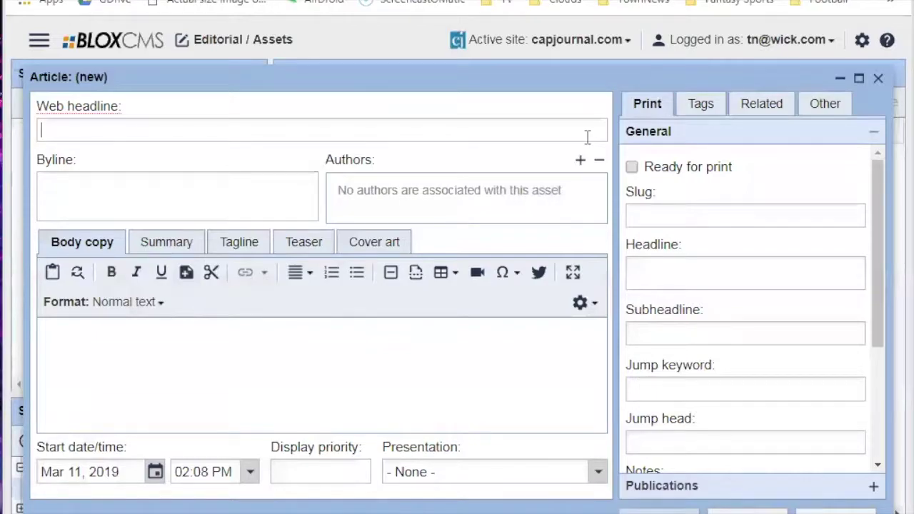
{"action": "left_click", "coordinate": [828, 103]}
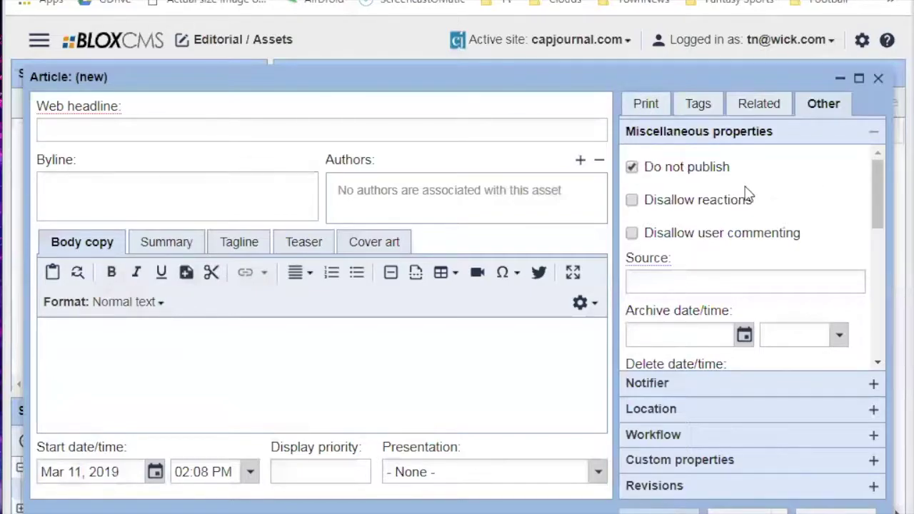
Change the article's Start date year to 1900, giving Mar 11, 1900.
{"action": "left_click", "coordinate": [647, 105]}
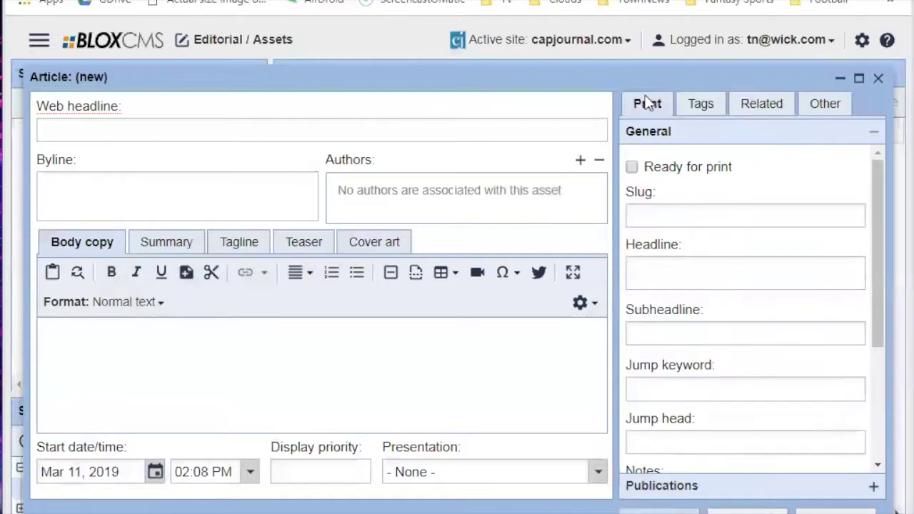
{"action": "left_click", "coordinate": [120, 472]}
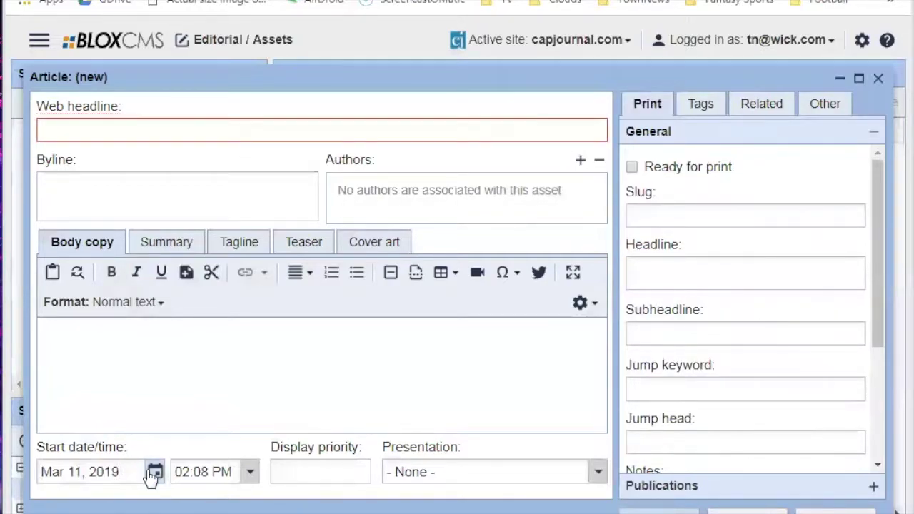
{"action": "key", "text": "BackSpace"}
{"action": "key", "text": "ctrl+shift+Left"}
{"action": "type", "text": "1900"}
{"action": "left_click", "coordinate": [225, 382]}
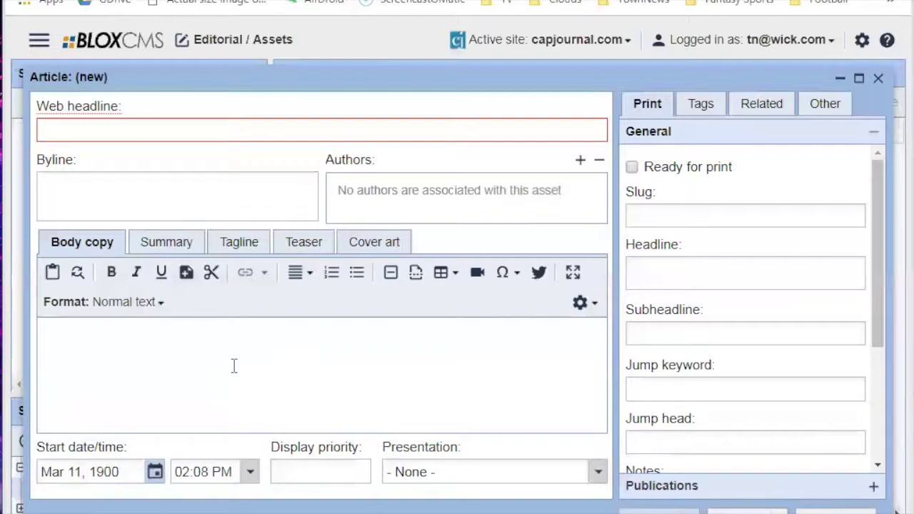
Enter 'Sample headline' as the article's Web headline.
{"action": "left_click", "coordinate": [824, 104]}
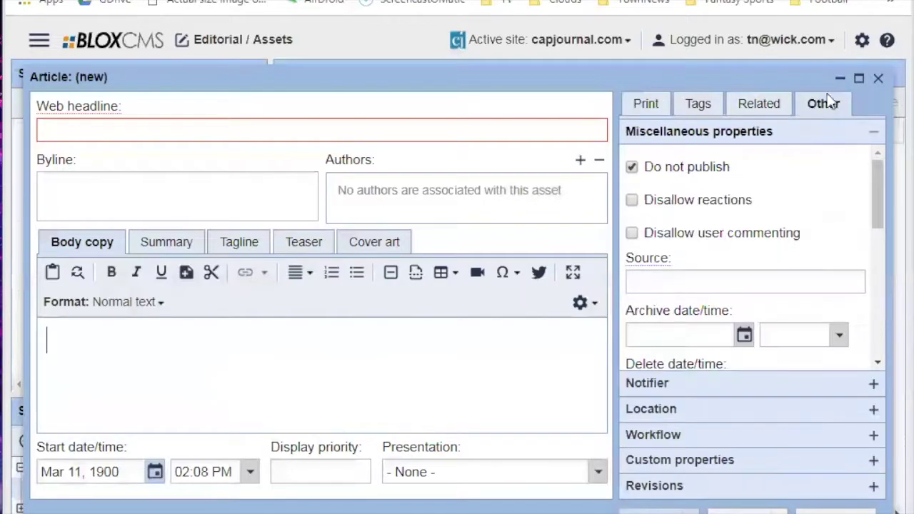
{"action": "left_click", "coordinate": [648, 107]}
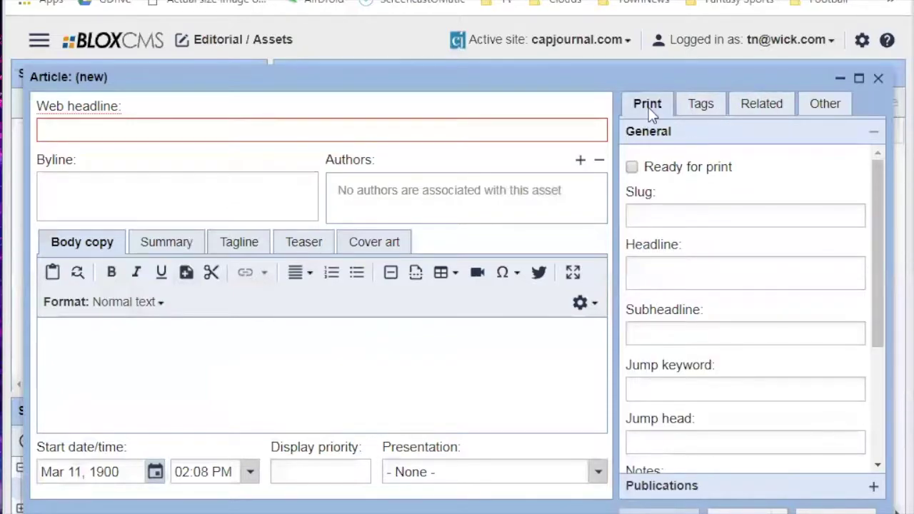
{"action": "left_click", "coordinate": [262, 129]}
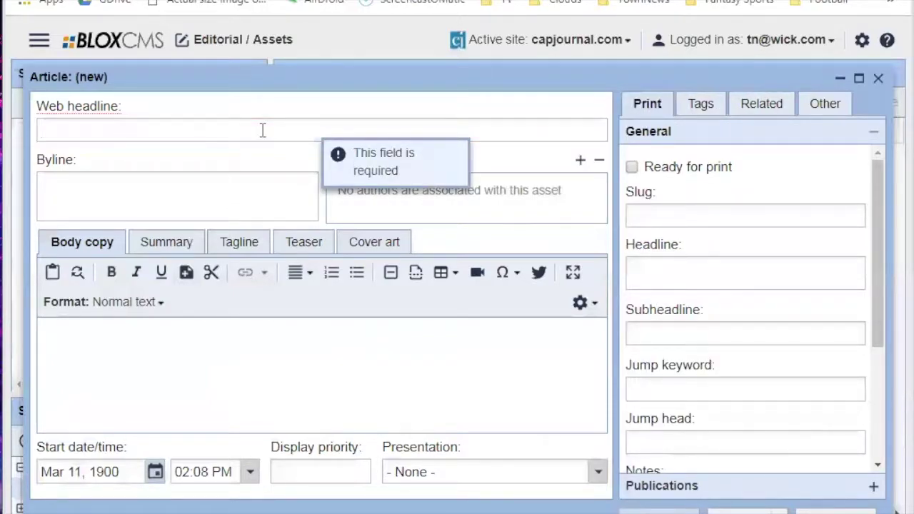
{"action": "type", "text": "Sample headline"}
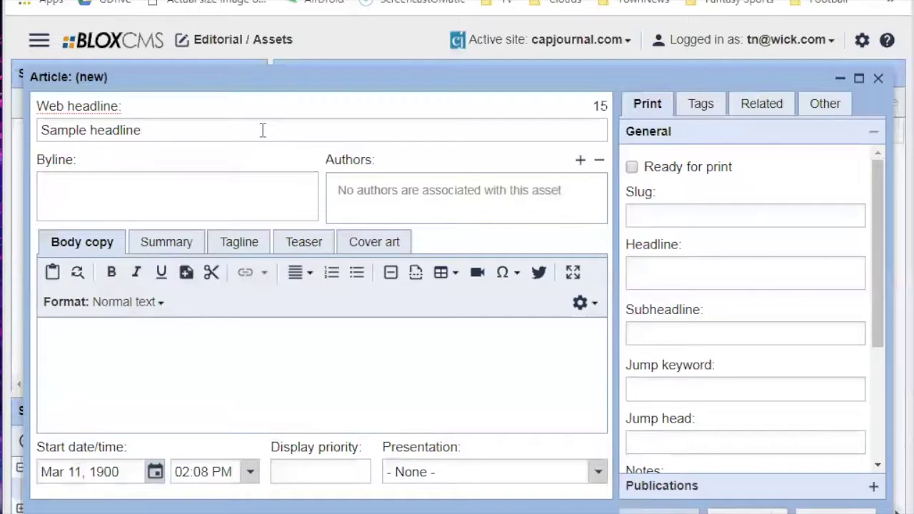
Replace 'Sample headline' in the Web headline with 'HS football: Safford at Benson, 7 p.m.'.
{"action": "key", "text": "ctrl+shift+Left"}
{"action": "key", "text": "ctrl+shift+Left"}
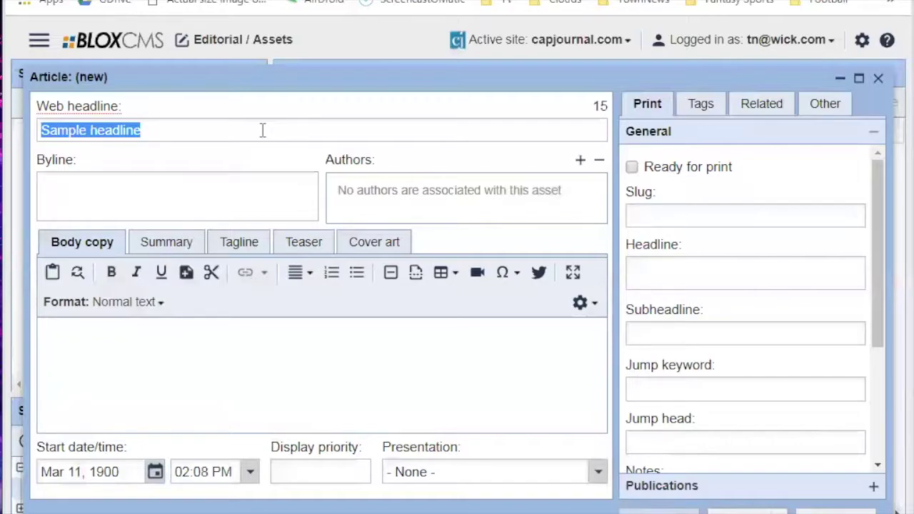
{"action": "type", "text": "HS football: Saff"}
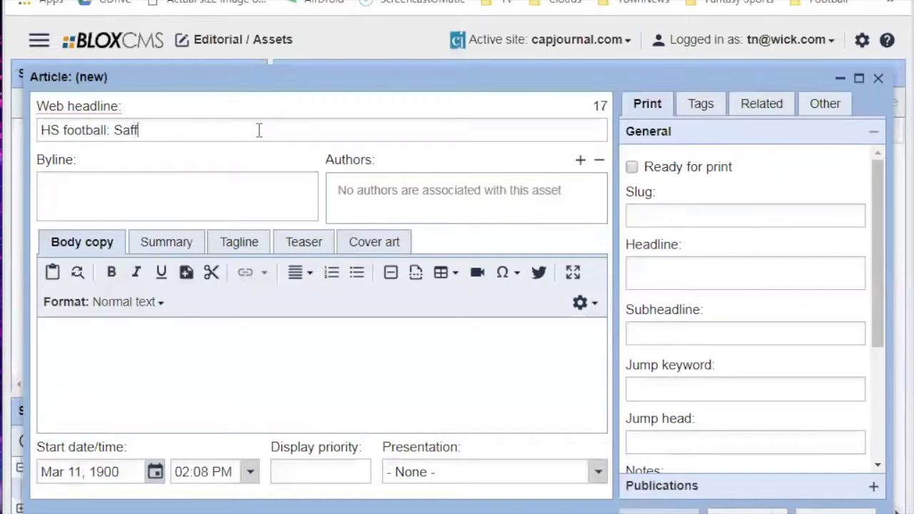
{"action": "type", "text": "ord at Benson, 7 p.m."}
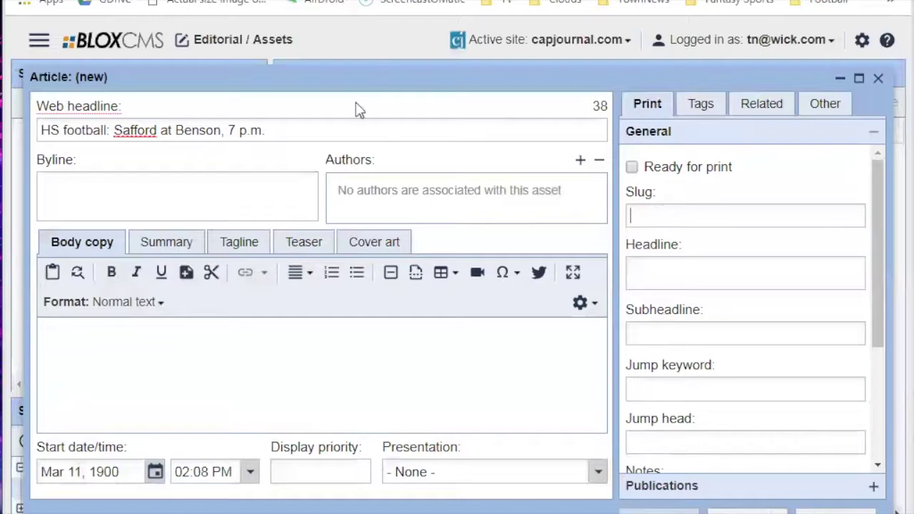
{"action": "left_click_drag", "start_coordinate": [317, 73], "coordinate": [316, 73]}
{"action": "left_click", "coordinate": [191, 126]}
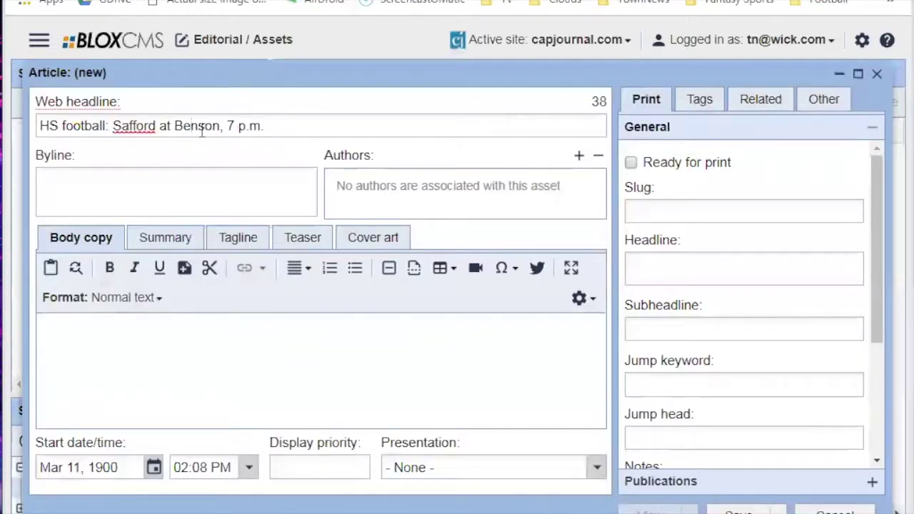
{"action": "left_click", "coordinate": [811, 106]}
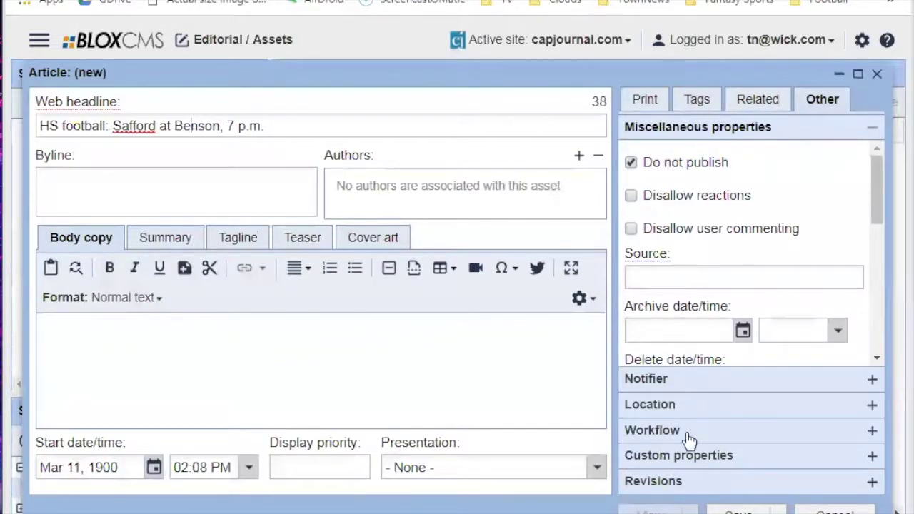
{"action": "left_click", "coordinate": [690, 431]}
{"action": "left_click", "coordinate": [688, 260]}
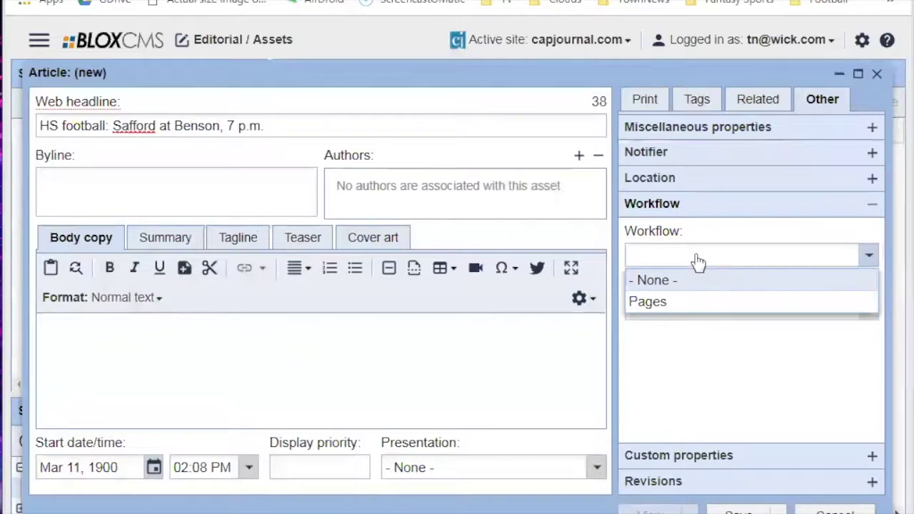
{"action": "left_click", "coordinate": [660, 107]}
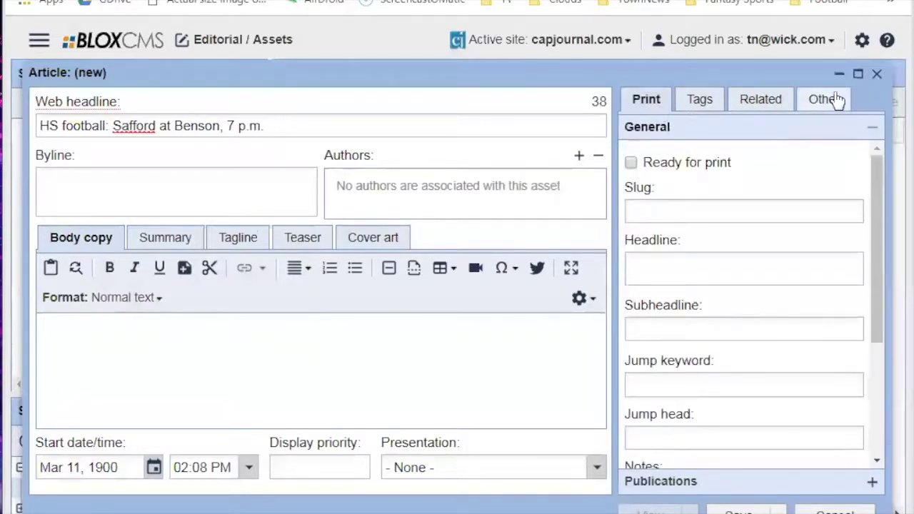
{"action": "left_click", "coordinate": [835, 100]}
{"action": "left_click", "coordinate": [705, 131]}
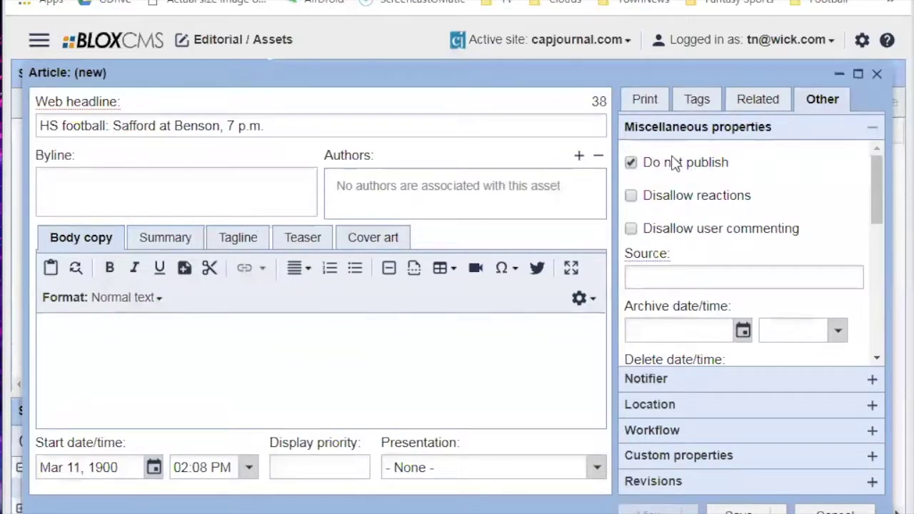
{"action": "left_click", "coordinate": [642, 107]}
{"action": "left_click", "coordinate": [95, 124]}
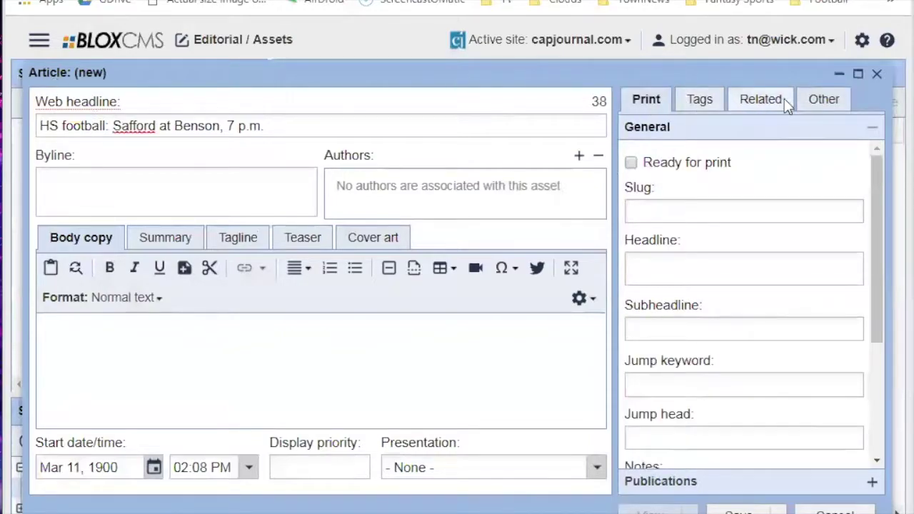
{"action": "left_click", "coordinate": [685, 212]}
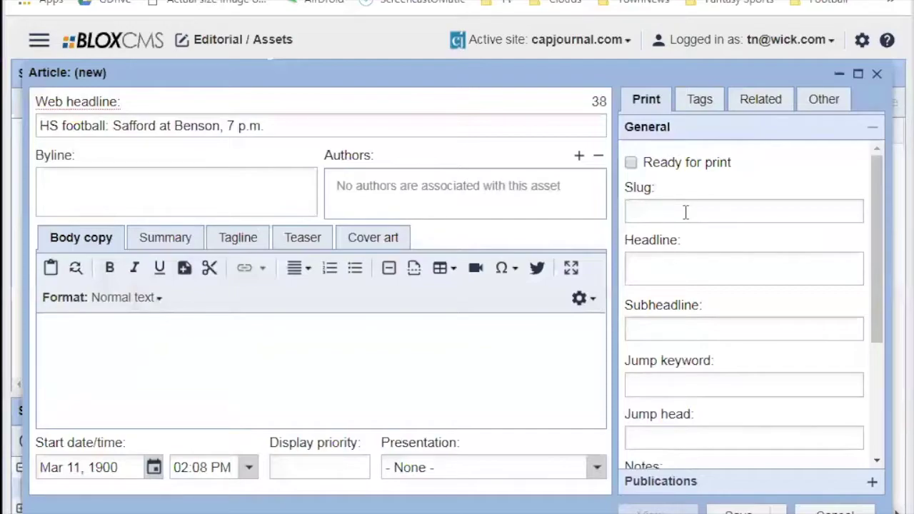
Enter '190312-' in the print Slug and 'yymmdd-' in the print Headline.
{"action": "type", "text": "1903"}
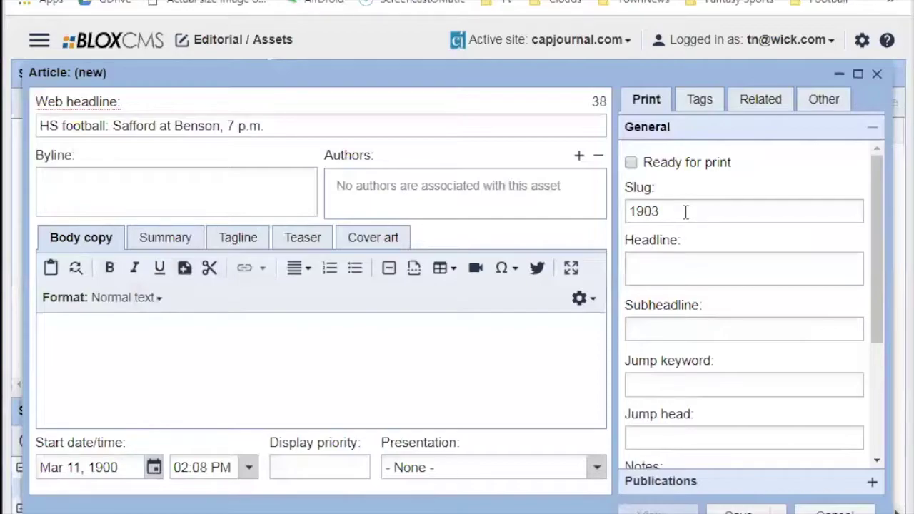
{"action": "type", "text": "11"}
{"action": "key", "text": "BackSpace"}
{"action": "type", "text": "2"}
{"action": "type", "text": "-"}
{"action": "left_click", "coordinate": [651, 273]}
{"action": "type", "text": "yy"}
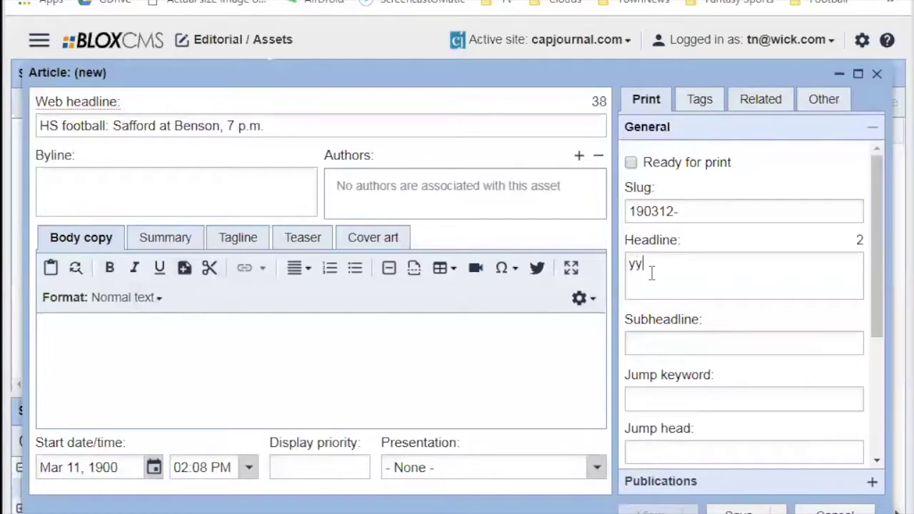
{"action": "type", "text": "mmdd-"}
Add 'sports-' to the print Slug and 'section-' to the Headline pattern.
{"action": "left_click", "coordinate": [703, 204]}
{"action": "scroll", "coordinate": [703, 204], "scroll_direction": "down", "scroll_amount": 3}
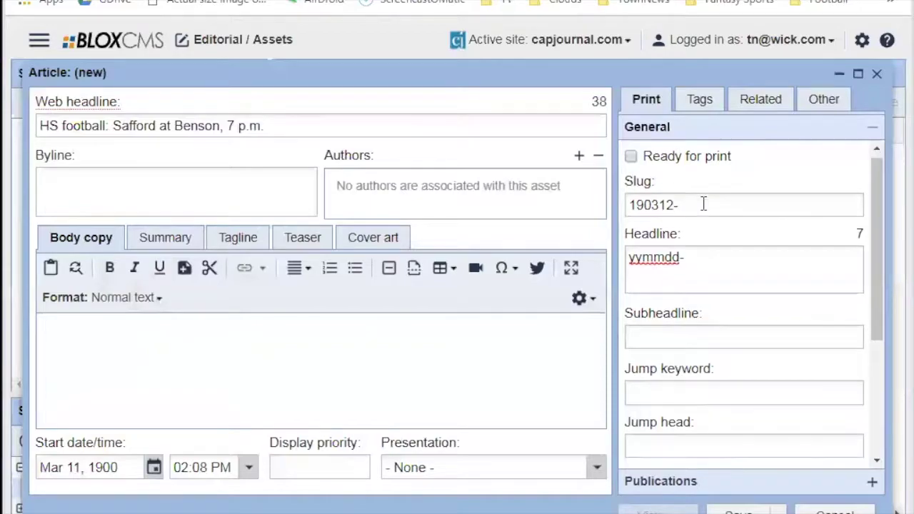
{"action": "scroll", "coordinate": [703, 204], "scroll_direction": "up", "scroll_amount": 3}
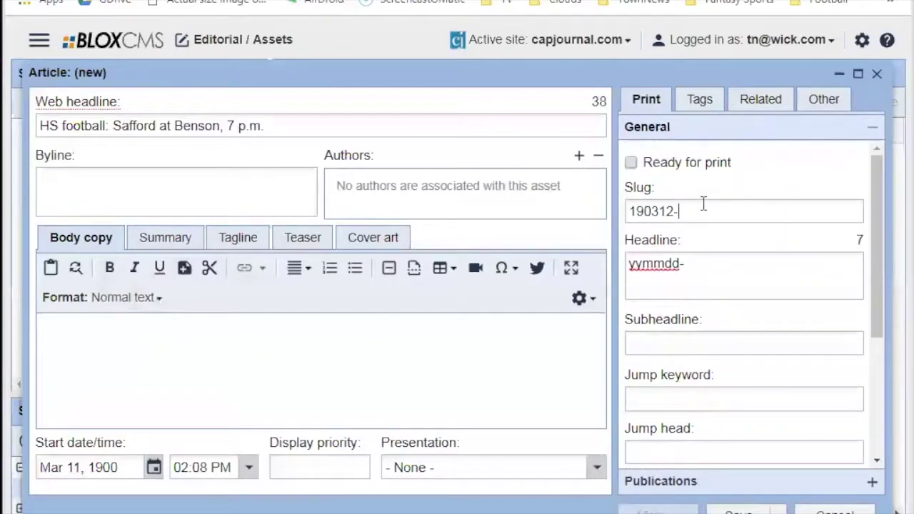
{"action": "type", "text": "sp"}
{"action": "type", "text": "ts"}
{"action": "key", "text": "BackSpace"}
{"action": "key", "text": "BackSpace"}
{"action": "key", "text": "BackSpace"}
{"action": "key", "text": "BackSpace"}
{"action": "type", "text": "sop"}
{"action": "key", "text": "BackSpace"}
{"action": "key", "text": "BackSpace"}
{"action": "key", "text": "BackSpace"}
{"action": "key", "text": "BackSpace"}
{"action": "key", "text": "BackSpace"}
{"action": "key", "text": "BackSpace"}
{"action": "type", "text": "orts*"}
{"action": "key", "text": "BackSpace"}
{"action": "type", "text": "-"}
{"action": "left_click", "coordinate": [750, 265]}
{"action": "type", "text": "section-"}
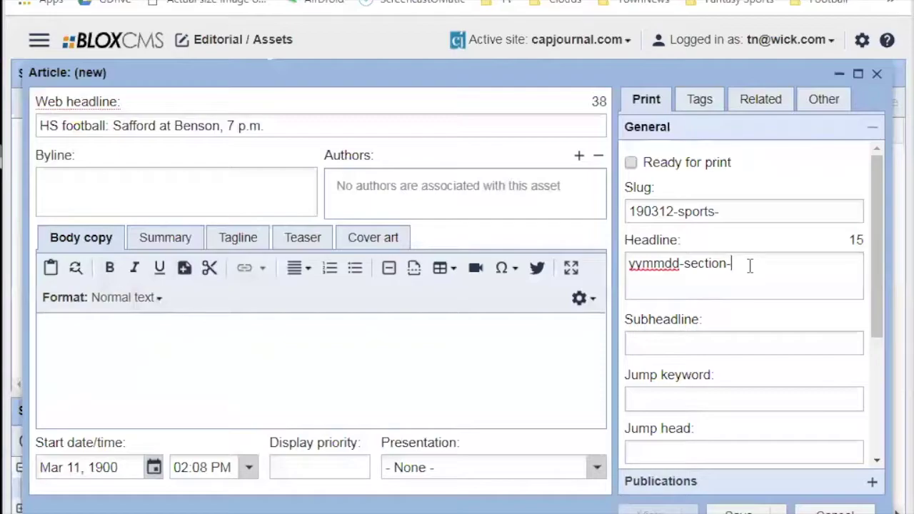
Append 'hs_football' to the print Slug, making it '190312-sports-hs_football'.
{"action": "left_click", "coordinate": [738, 202]}
{"action": "type", "text": "descrip"}
{"action": "key", "text": "BackSpace"}
{"action": "key", "text": "BackSpace"}
{"action": "key", "text": "BackSpace"}
{"action": "key", "text": "BackSpace"}
{"action": "key", "text": "BackSpace"}
{"action": "key", "text": "BackSpace"}
{"action": "key", "text": "BackSpace"}
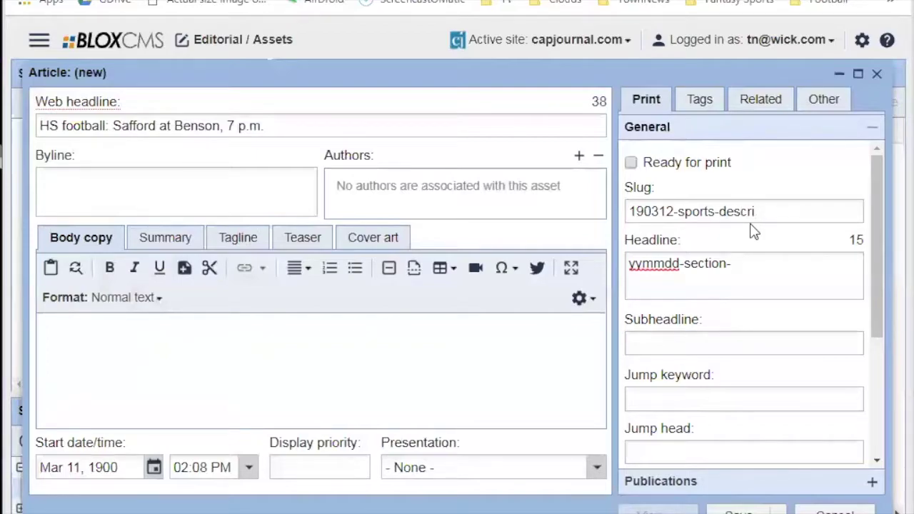
{"action": "type", "text": "js"}
{"action": "key", "text": "BackSpace"}
{"action": "key", "text": "BackSpace"}
{"action": "type", "text": "hsfootball"}
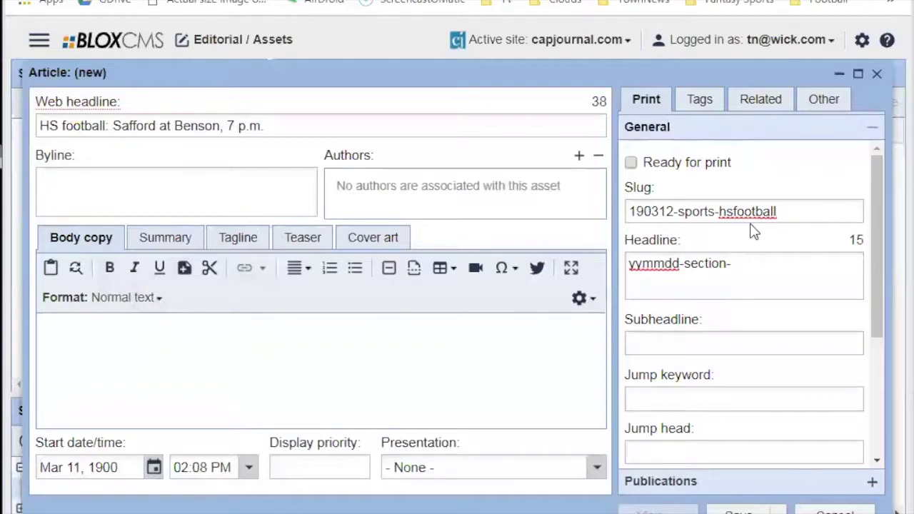
{"action": "key", "text": "Left"}
{"action": "key", "text": "Left"}
{"action": "key", "text": "Left"}
{"action": "key", "text": "Left"}
{"action": "key", "text": "Left"}
{"action": "key", "text": "Left"}
{"action": "key", "text": "Left"}
{"action": "key", "text": "Left"}
{"action": "type", "text": "_"}
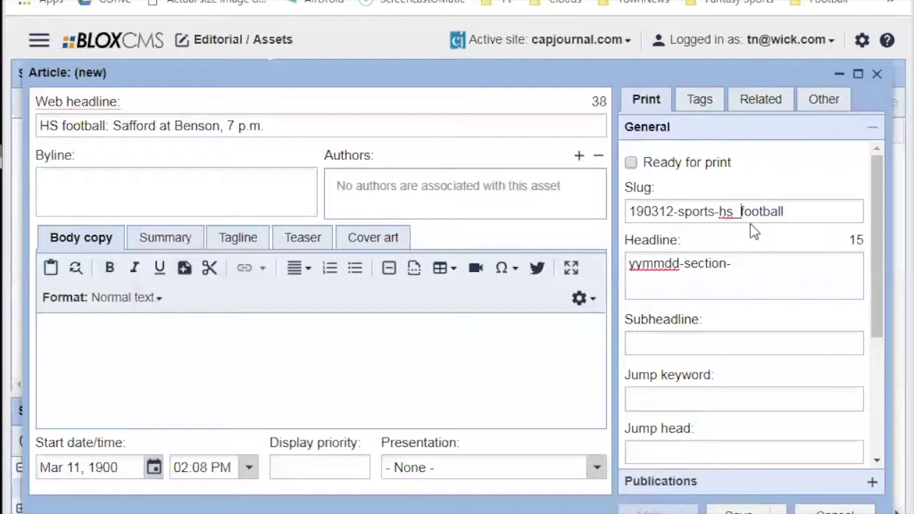
{"action": "left_click_drag", "start_coordinate": [718, 211], "coordinate": [622, 212]}
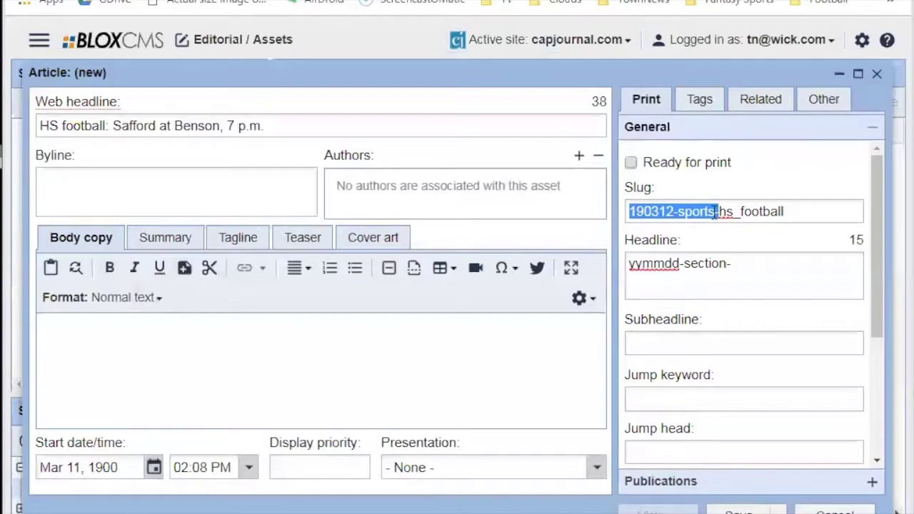
Append 'description' to the Headline pattern, making it 'yymmdd-section-description'.
{"action": "left_click", "coordinate": [750, 262]}
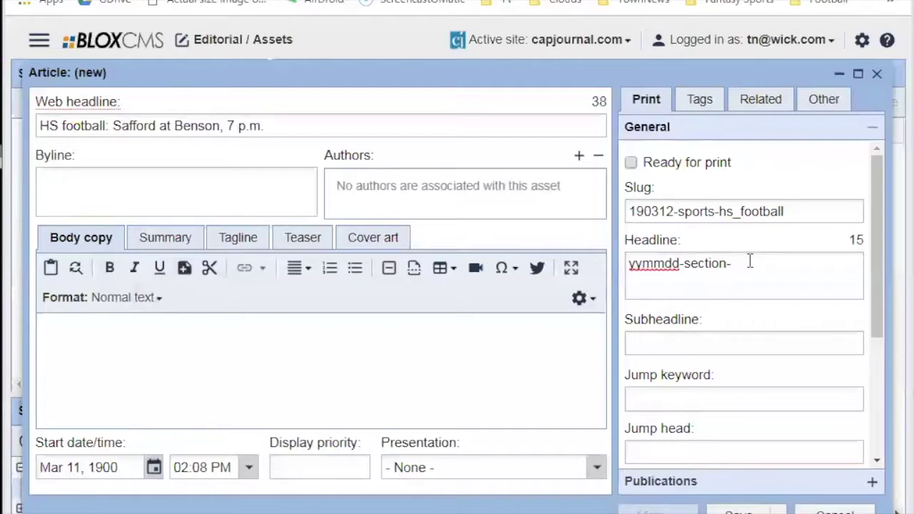
{"action": "type", "text": "description"}
{"action": "left_click_drag", "start_coordinate": [794, 263], "coordinate": [663, 271]}
{"action": "left_click", "coordinate": [712, 285]}
{"action": "left_click", "coordinate": [803, 211]}
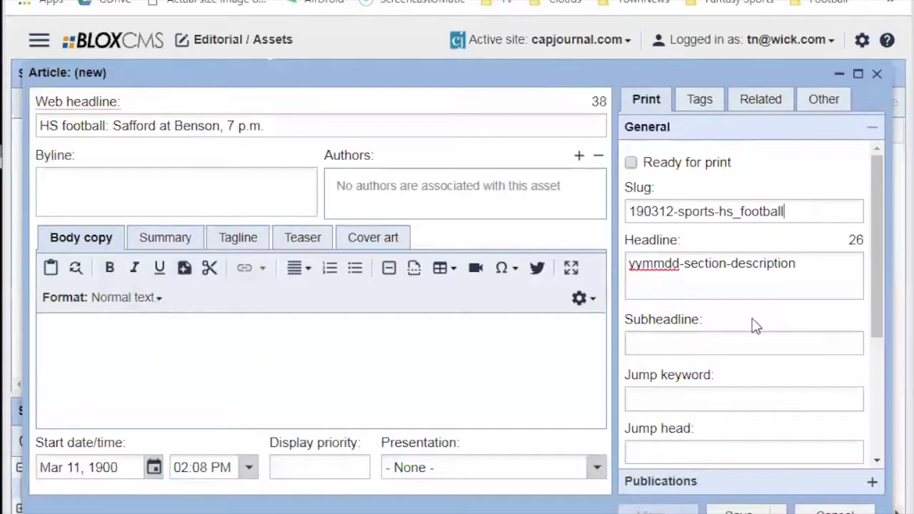
{"action": "left_click_drag", "start_coordinate": [678, 212], "coordinate": [715, 212]}
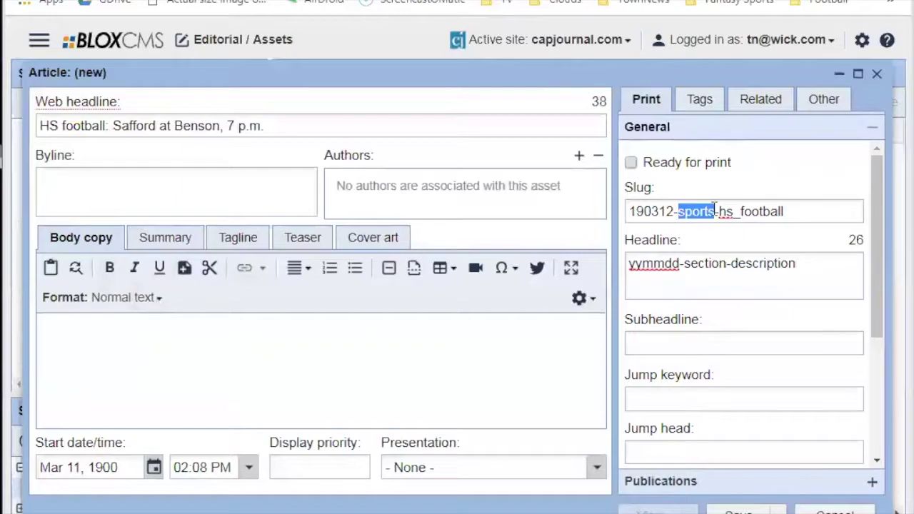
{"action": "left_click", "coordinate": [794, 211]}
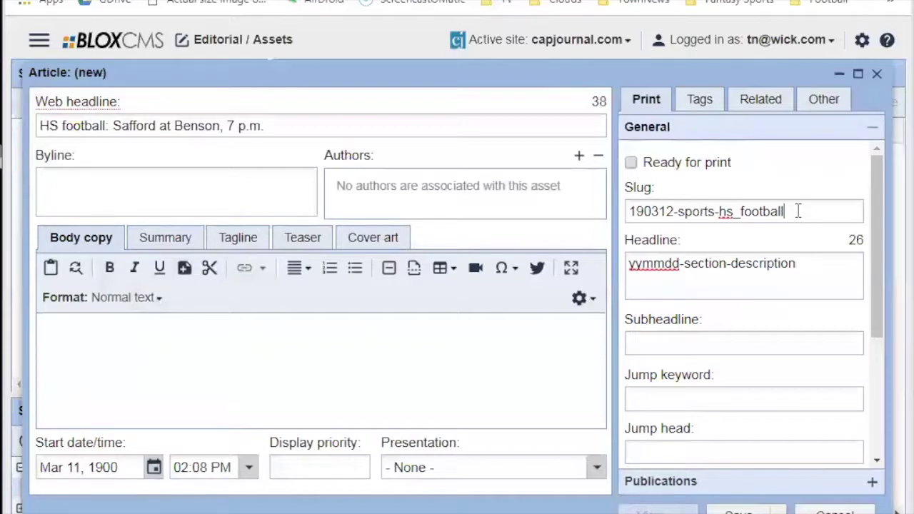
{"action": "left_click", "coordinate": [632, 214]}
{"action": "type", "text": "EG:"}
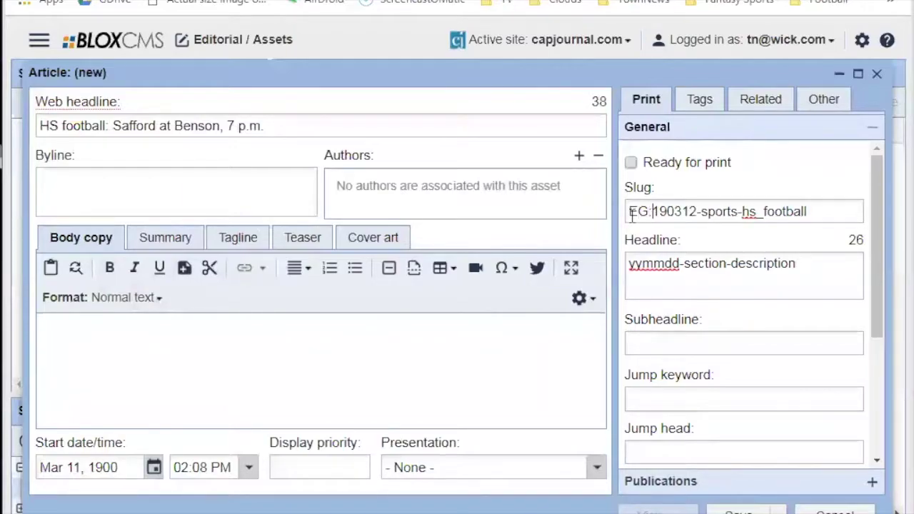
{"action": "key", "text": "shift+Home"}
{"action": "key", "text": "BackSpace"}
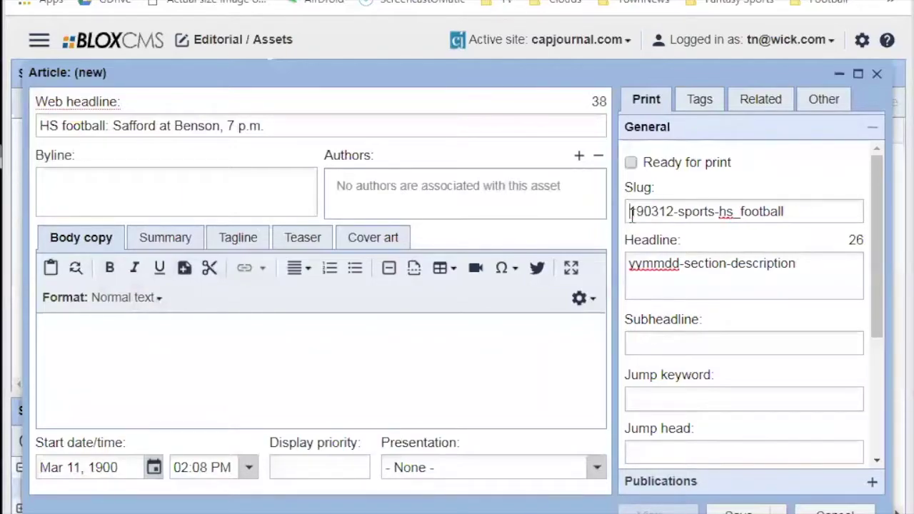
{"action": "left_click", "coordinate": [705, 272]}
{"action": "left_click", "coordinate": [832, 262]}
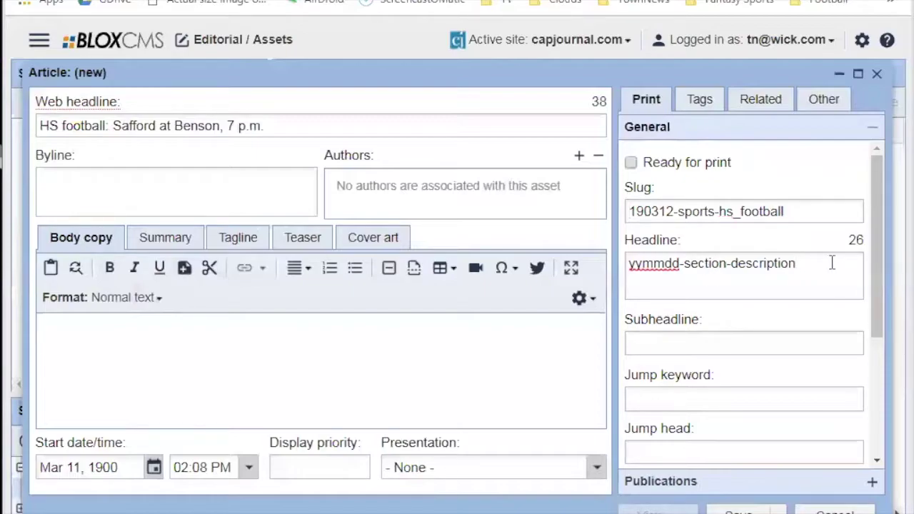
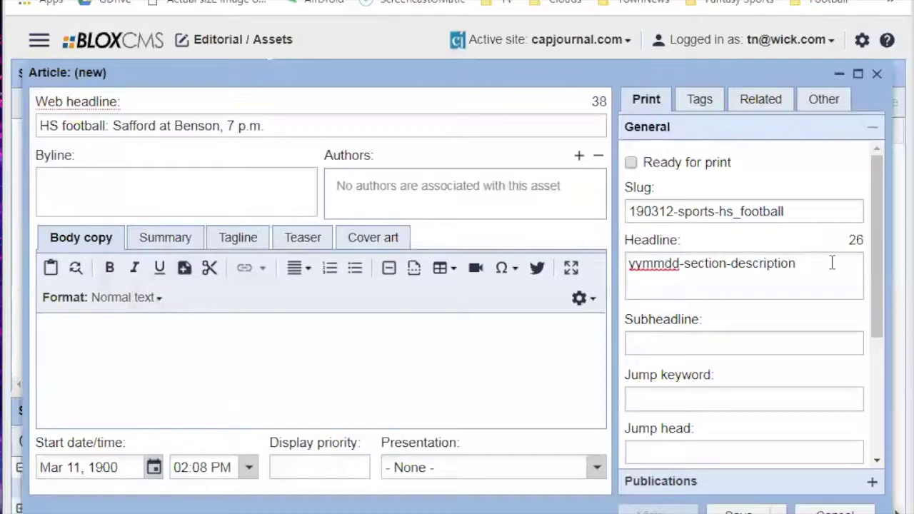
Retype the 0312 date digits in the print slug.
{"action": "left_click_drag", "start_coordinate": [673, 207], "coordinate": [645, 204]}
{"action": "type", "text": "xxxx"}
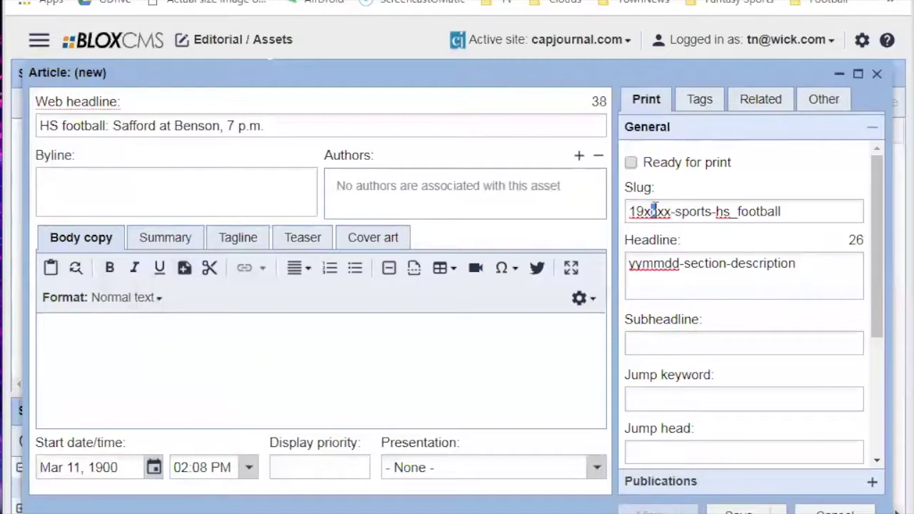
{"action": "left_click_drag", "start_coordinate": [655, 212], "coordinate": [640, 212]}
{"action": "type", "text": "0"}
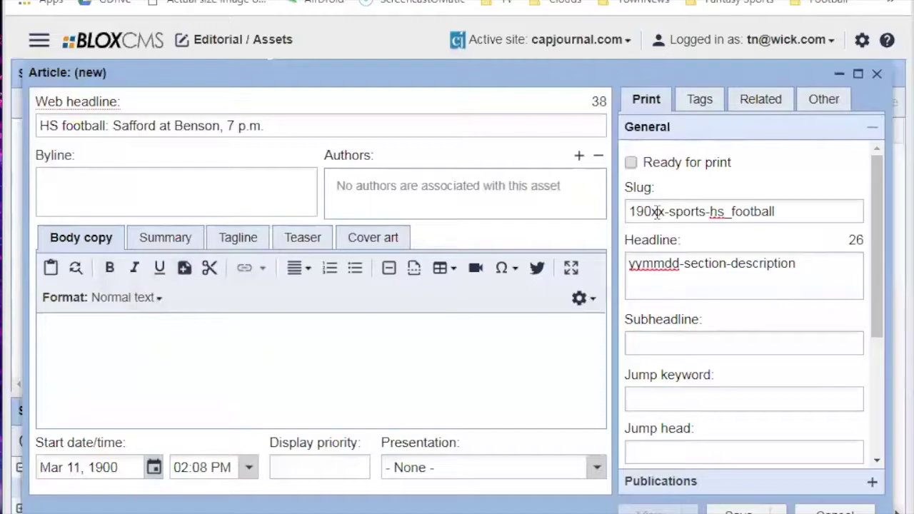
{"action": "type", "text": "3"}
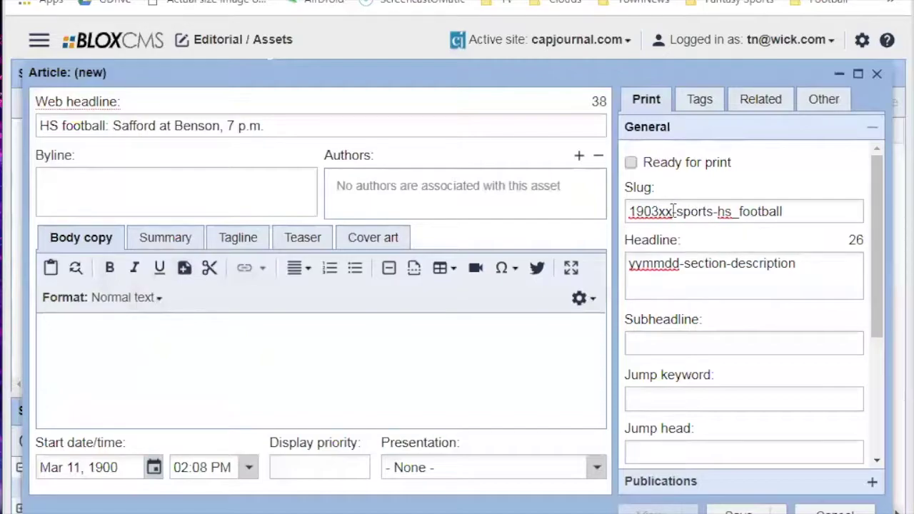
{"action": "left_click_drag", "start_coordinate": [673, 210], "coordinate": [660, 211]}
{"action": "type", "text": "x"}
{"action": "key", "text": "BackSpace"}
{"action": "type", "text": "12"}
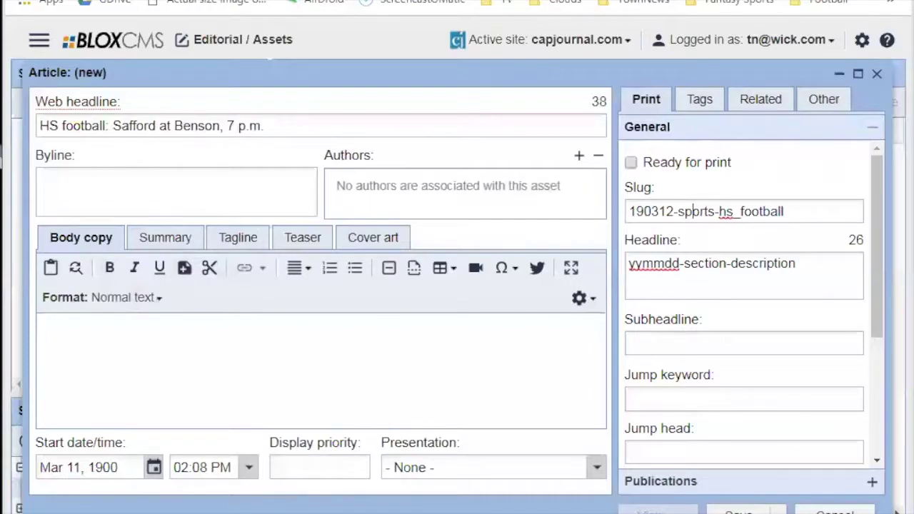
Open the account options menu, then close it again.
{"action": "left_click", "coordinate": [732, 44]}
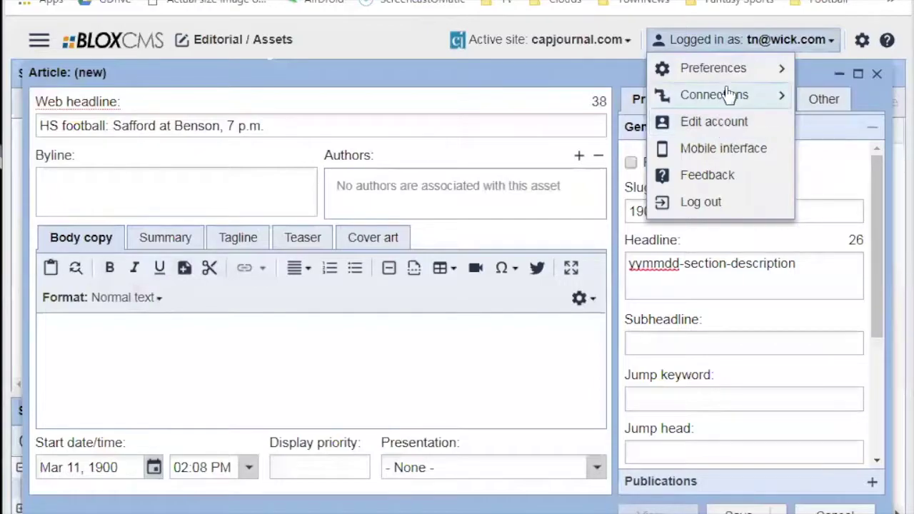
{"action": "mouse_move", "coordinate": [713, 67]}
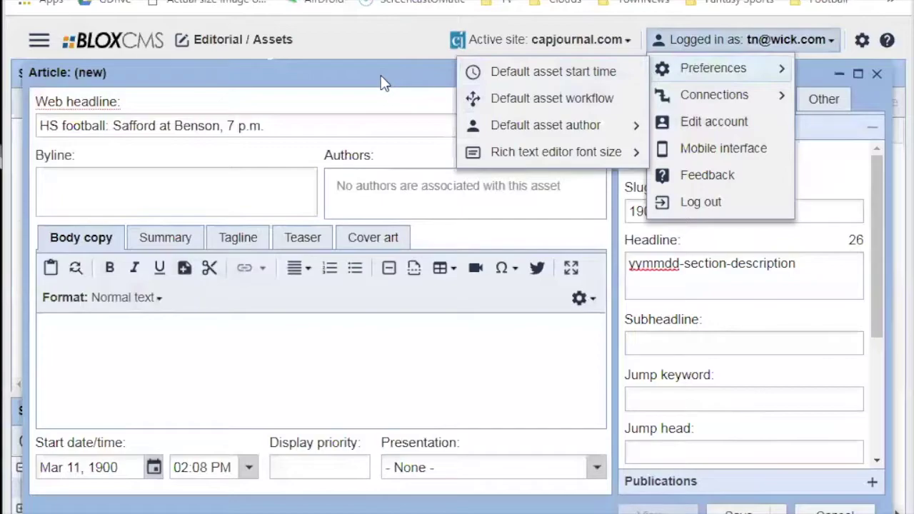
{"action": "left_click", "coordinate": [420, 84]}
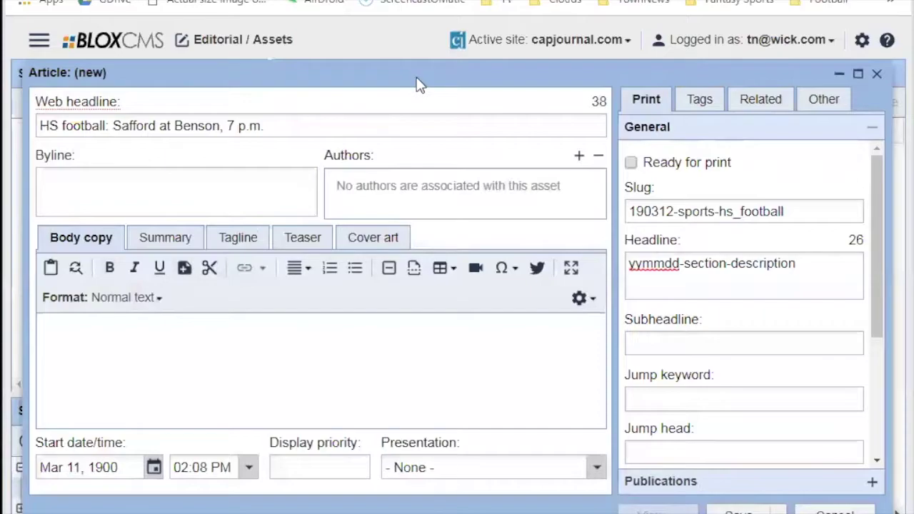
Start a new editing workflow from Settings > Workflows.
{"action": "left_click", "coordinate": [40, 40]}
{"action": "scroll", "coordinate": [85, 357], "scroll_direction": "down", "scroll_amount": 8}
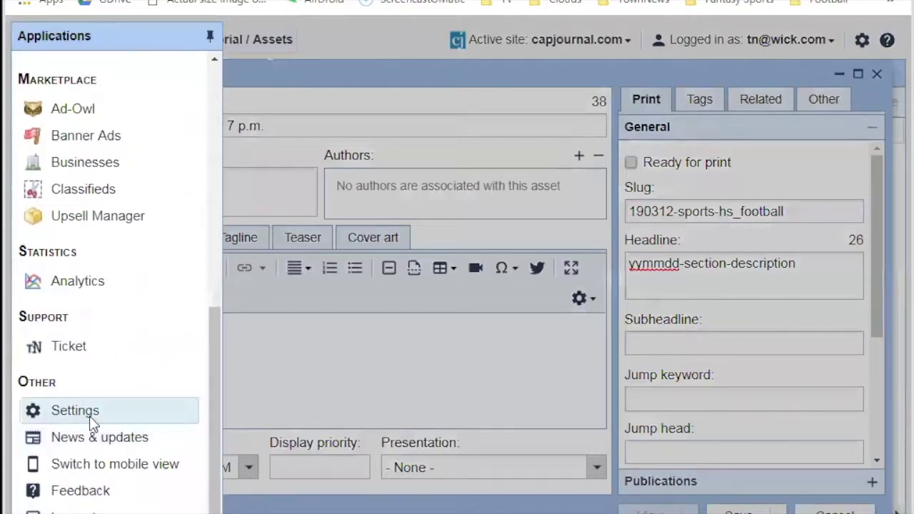
{"action": "left_click", "coordinate": [91, 423]}
{"action": "scroll", "coordinate": [428, 279], "scroll_direction": "down", "scroll_amount": 5}
{"action": "left_click", "coordinate": [167, 345]}
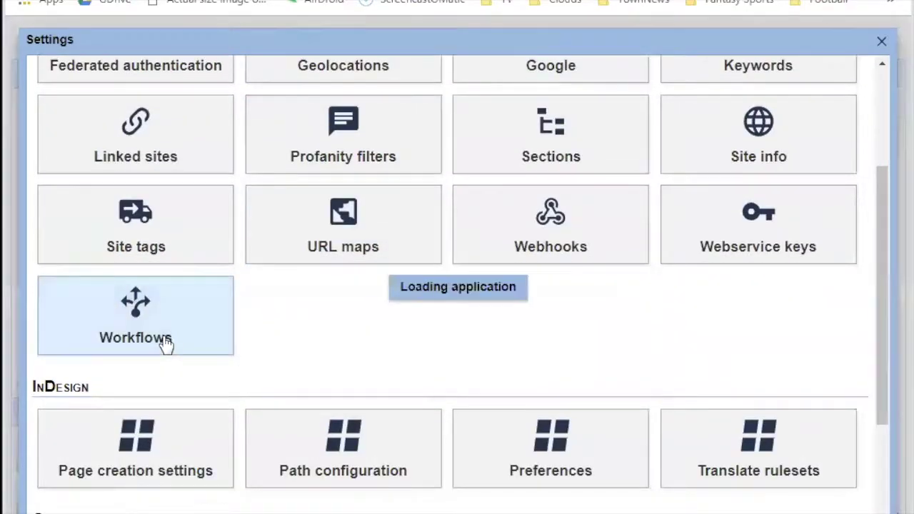
{"action": "left_click", "coordinate": [282, 165]}
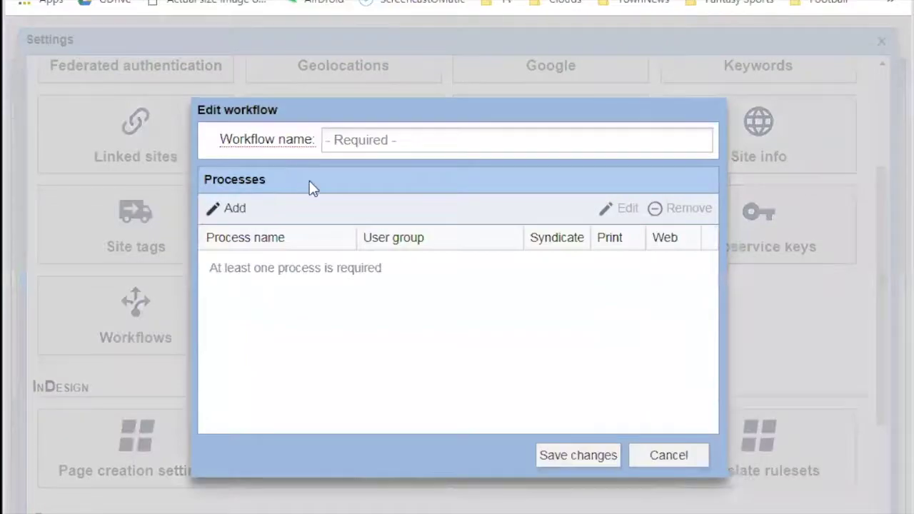
Add an 'In Progess' process assigned to the Reporter group.
{"action": "left_click", "coordinate": [222, 207]}
{"action": "left_click", "coordinate": [411, 133]}
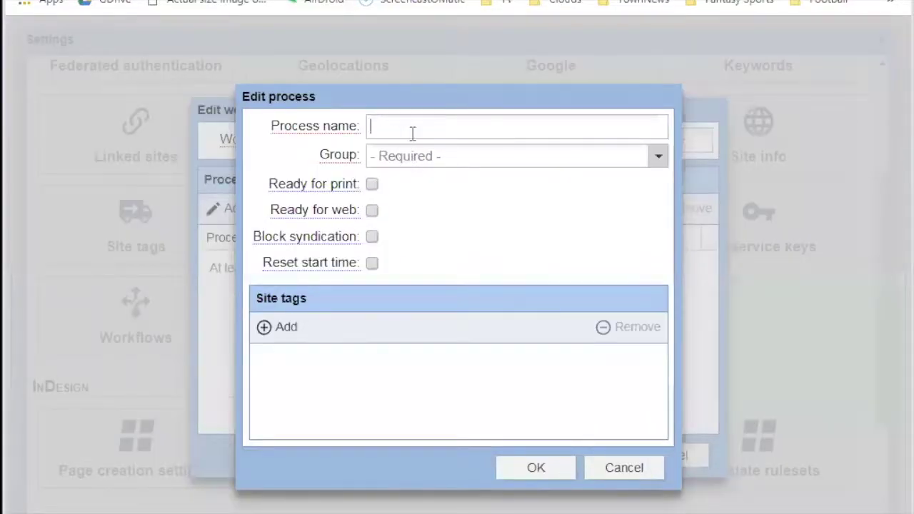
{"action": "type", "text": "In Progess"}
{"action": "key", "text": "Tab"}
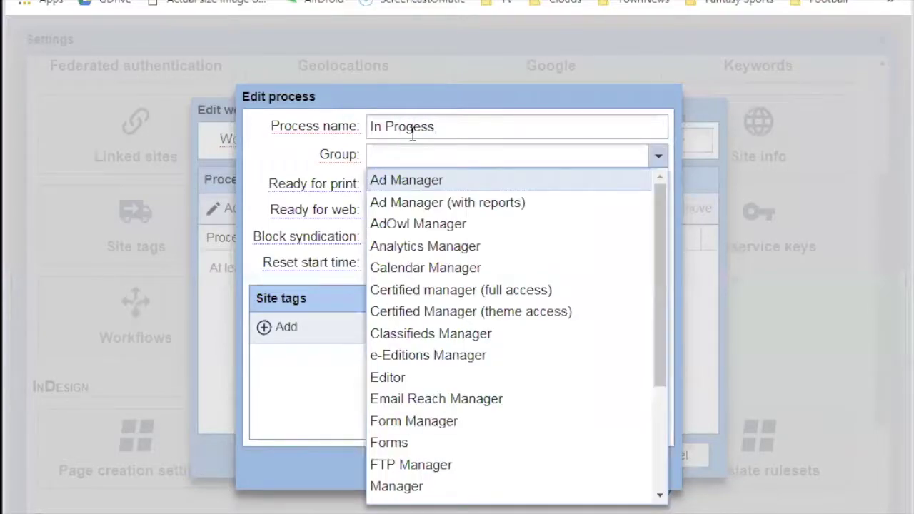
{"action": "scroll", "coordinate": [418, 435], "scroll_direction": "down", "scroll_amount": 3}
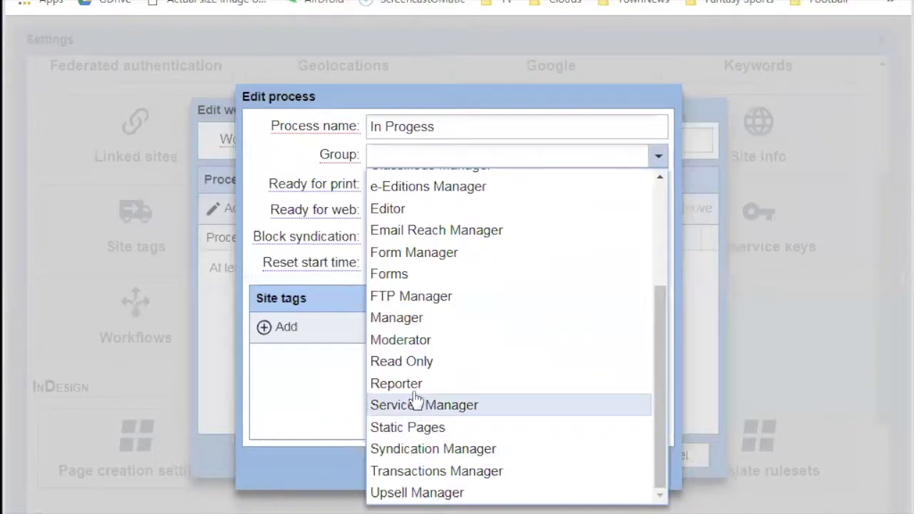
{"action": "left_click", "coordinate": [417, 383]}
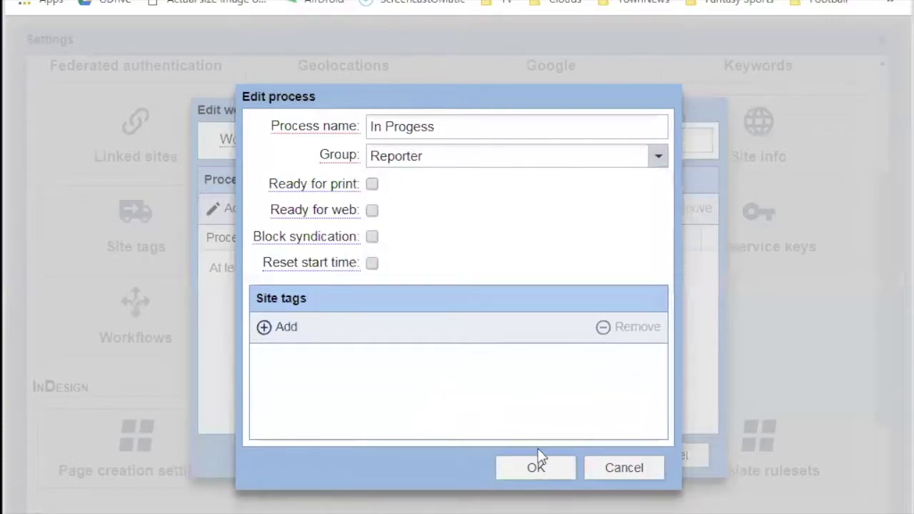
{"action": "left_click", "coordinate": [543, 468]}
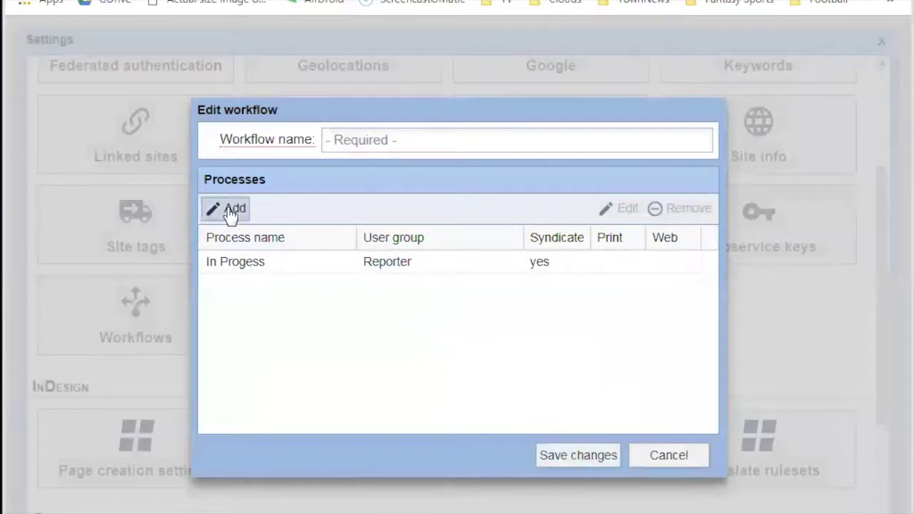
Add a 'First Read' process assigned to the Editor group.
{"action": "left_click", "coordinate": [227, 211]}
{"action": "left_click", "coordinate": [407, 127]}
{"action": "type", "text": "Firs"}
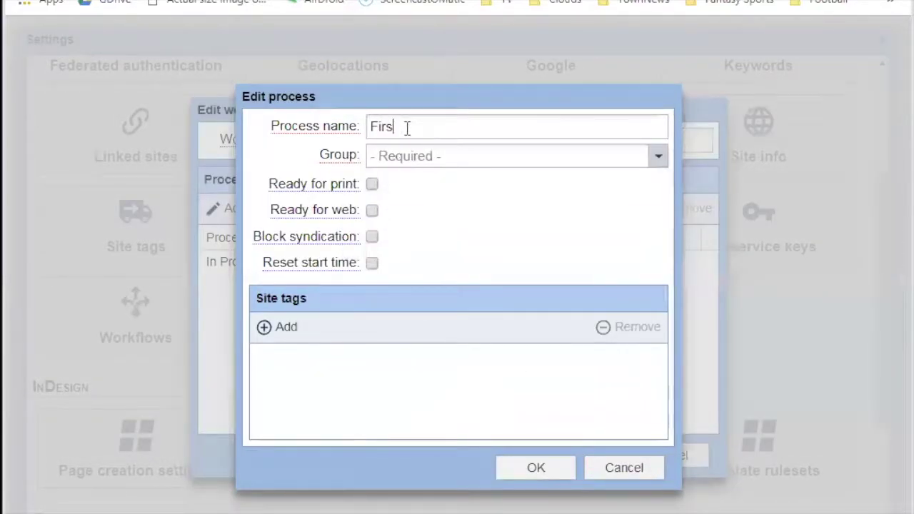
{"action": "type", "text": "t Read"}
{"action": "key", "text": "Tab"}
{"action": "key", "text": "alt+Down"}
{"action": "key", "text": "Down"}
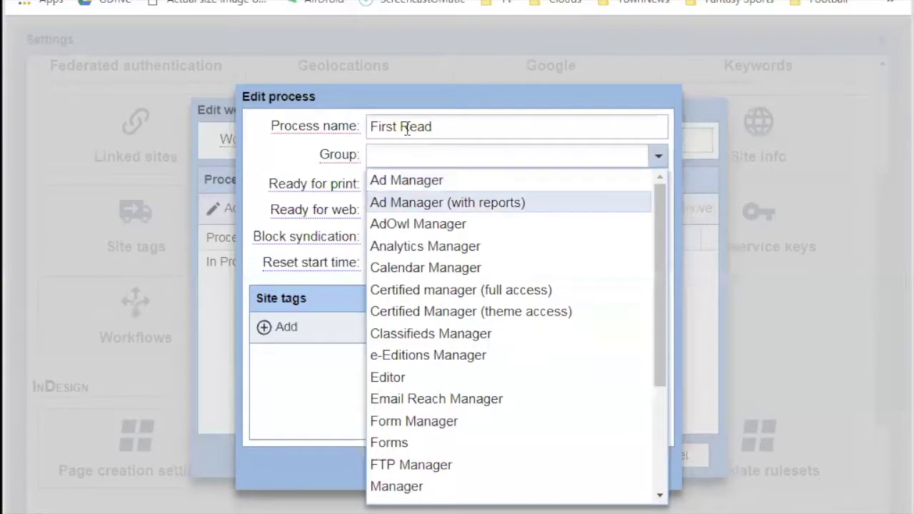
{"action": "key", "text": "Down"}
{"action": "key", "text": "Down"}
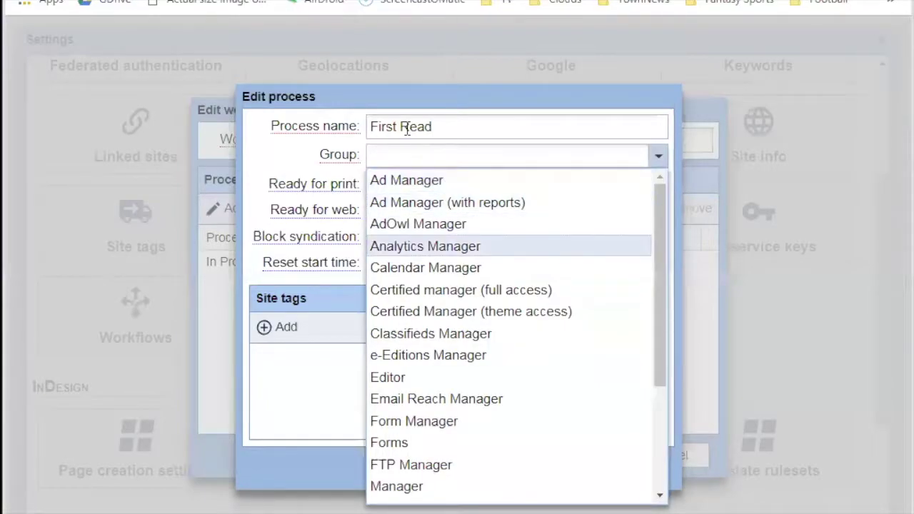
{"action": "scroll", "coordinate": [493, 330], "scroll_direction": "down", "scroll_amount": 3}
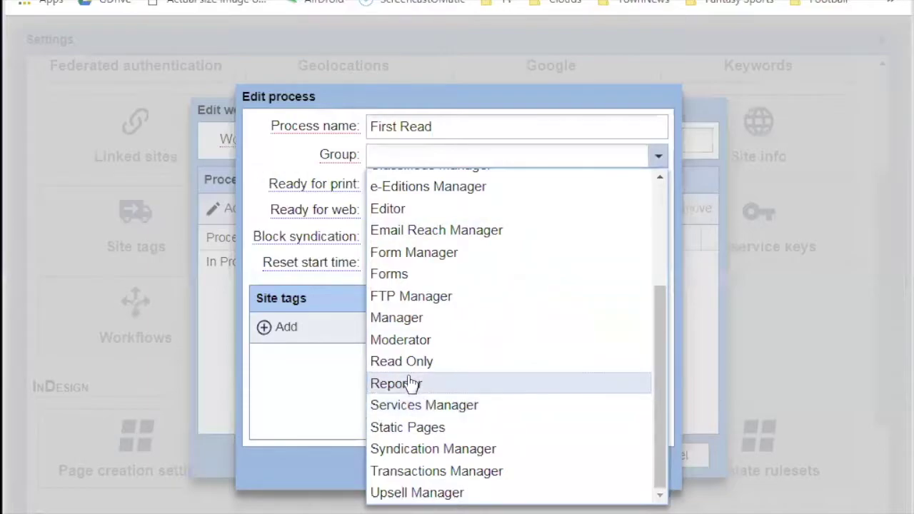
{"action": "left_click", "coordinate": [411, 383]}
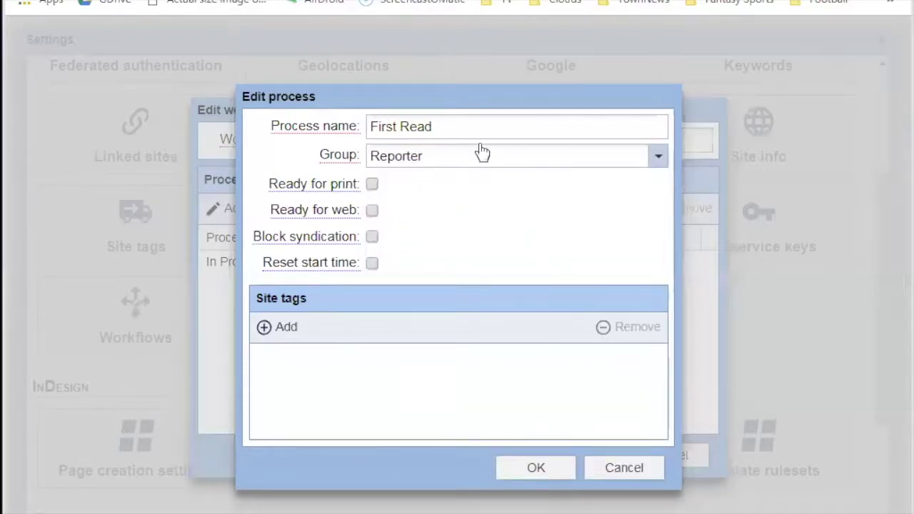
{"action": "left_click", "coordinate": [461, 159]}
{"action": "left_click", "coordinate": [391, 320]}
{"action": "left_click", "coordinate": [536, 468]}
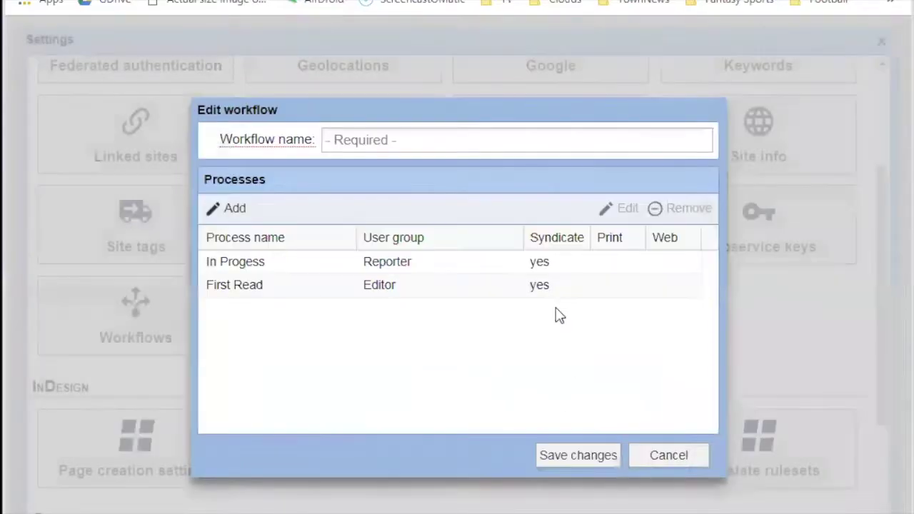
Add a 'Second Read' process for Editor, marked ready for web and print.
{"action": "left_click", "coordinate": [218, 207]}
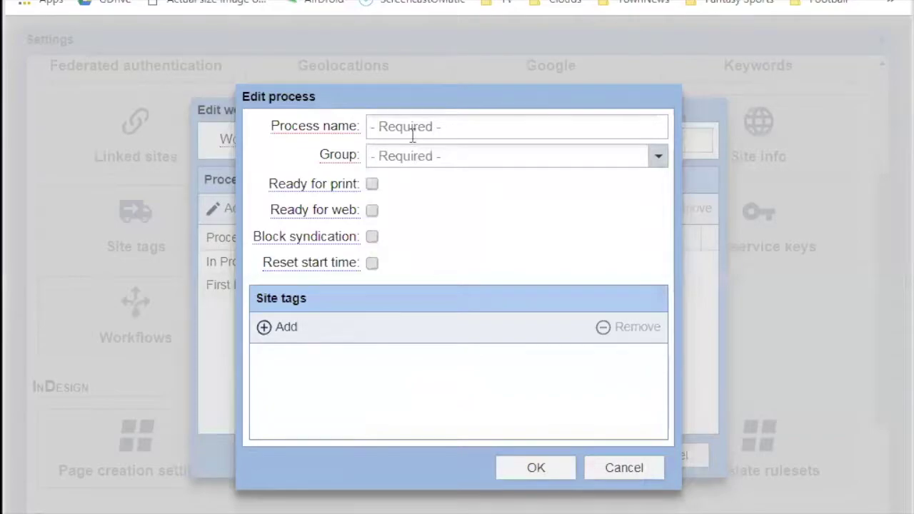
{"action": "left_click", "coordinate": [412, 135]}
{"action": "type", "text": "Second Read"}
{"action": "key", "text": "Tab"}
{"action": "key", "text": "Down"}
{"action": "key", "text": "Down"}
{"action": "key", "text": "Down"}
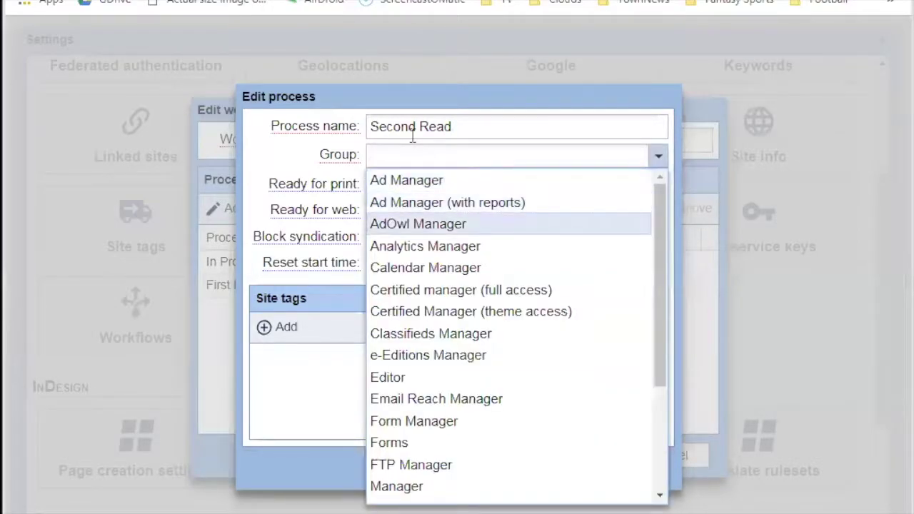
{"action": "key", "text": "e"}
{"action": "key", "text": "d"}
{"action": "key", "text": "Return"}
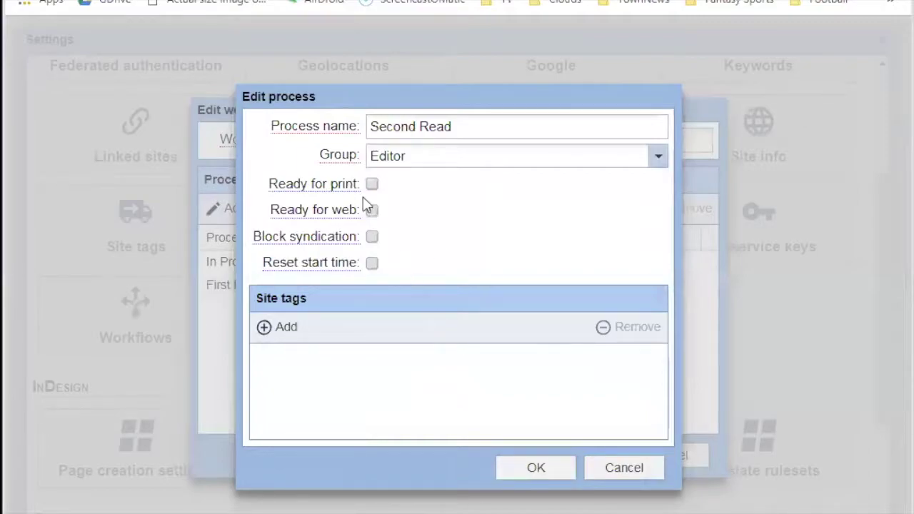
{"action": "left_click", "coordinate": [372, 210]}
{"action": "left_click", "coordinate": [372, 184]}
{"action": "left_click", "coordinate": [533, 469]}
Add a 'Ready' process for Editor, marked ready for print and web.
{"action": "left_click", "coordinate": [243, 209]}
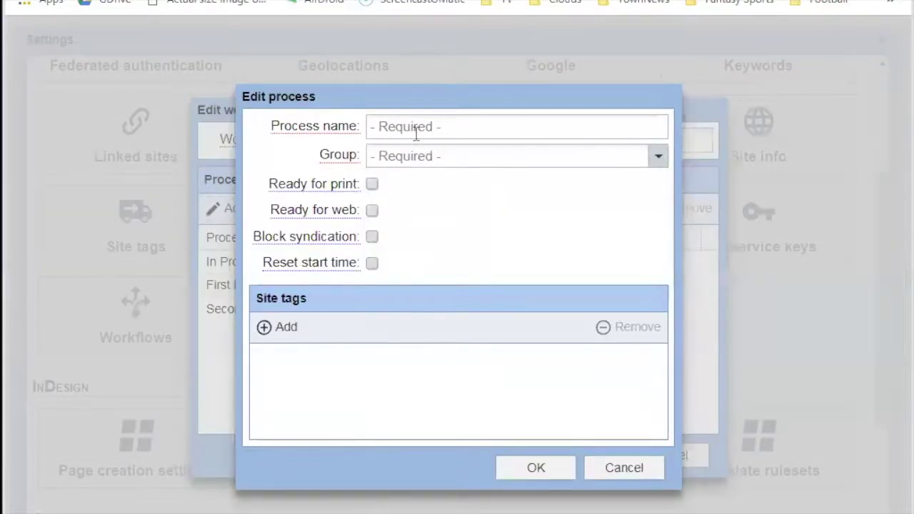
{"action": "type", "text": "Ready"}
{"action": "key", "text": "Tab"}
{"action": "key", "text": "Down"}
{"action": "key", "text": "e"}
{"action": "key", "text": "d"}
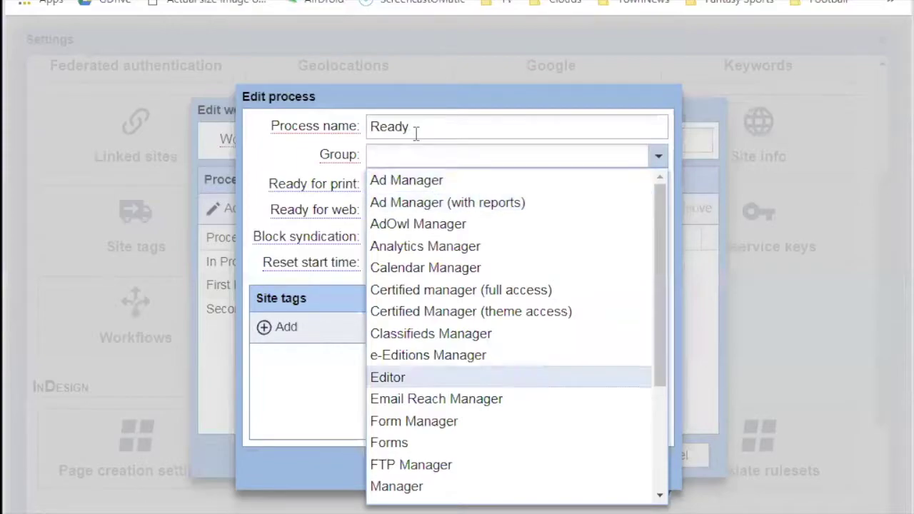
{"action": "key", "text": "Return"}
{"action": "left_click", "coordinate": [372, 184]}
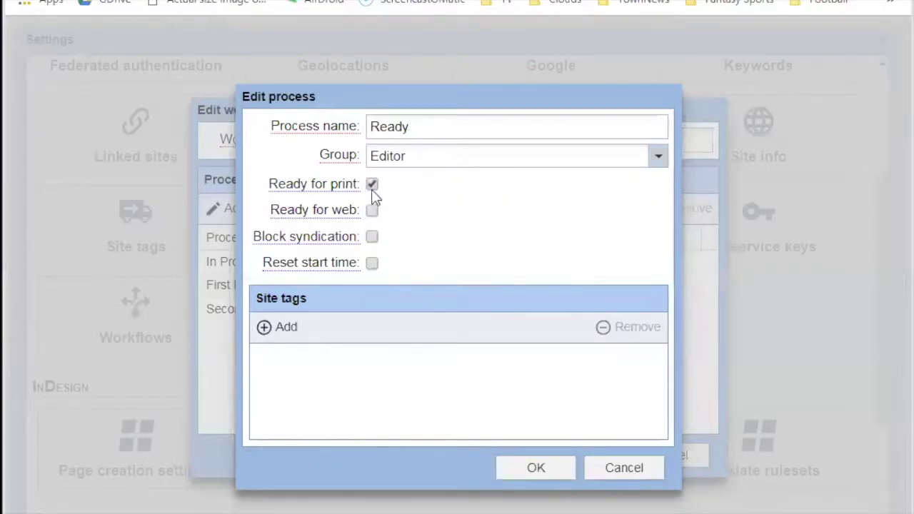
{"action": "left_click", "coordinate": [372, 210]}
{"action": "left_click", "coordinate": [532, 467]}
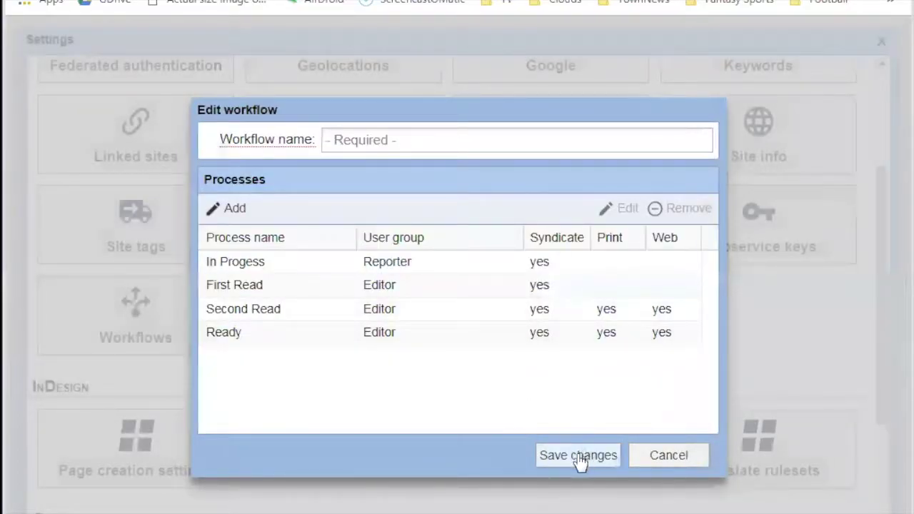
Name the workflow 'Print and Web' and save it.
{"action": "left_click", "coordinate": [359, 146]}
{"action": "type", "text": "Print and Web"}
{"action": "left_click", "coordinate": [572, 457]}
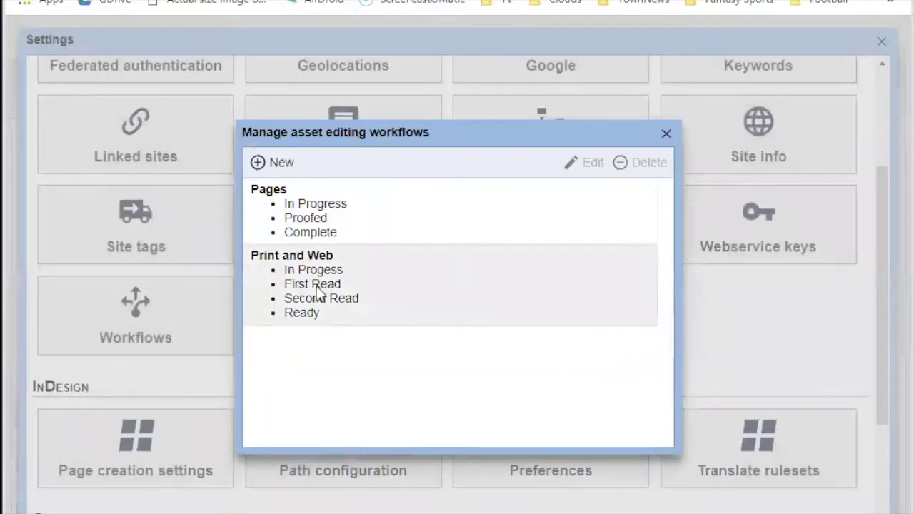
Close the workflows list and Settings, then select the article's slug to copy.
{"action": "left_click", "coordinate": [665, 134]}
{"action": "left_click", "coordinate": [882, 41]}
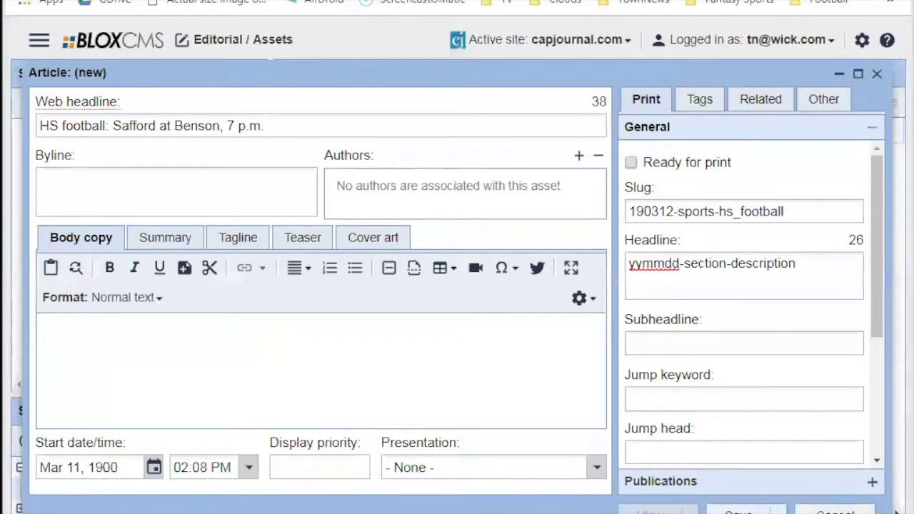
{"action": "triple_click", "coordinate": [721, 211]}
{"action": "key", "text": "ctrl+c"}
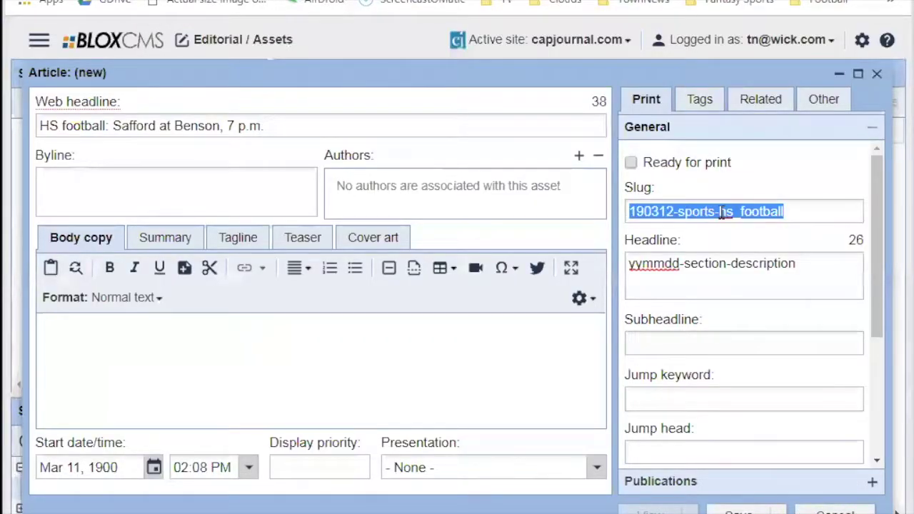
Save and close the football article, then reload the assets page.
{"action": "left_click", "coordinate": [761, 510]}
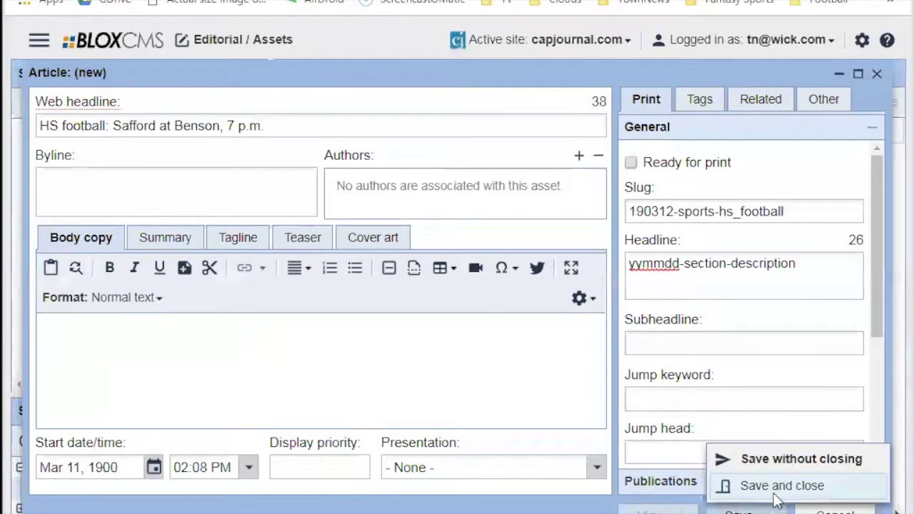
{"action": "left_click", "coordinate": [775, 493]}
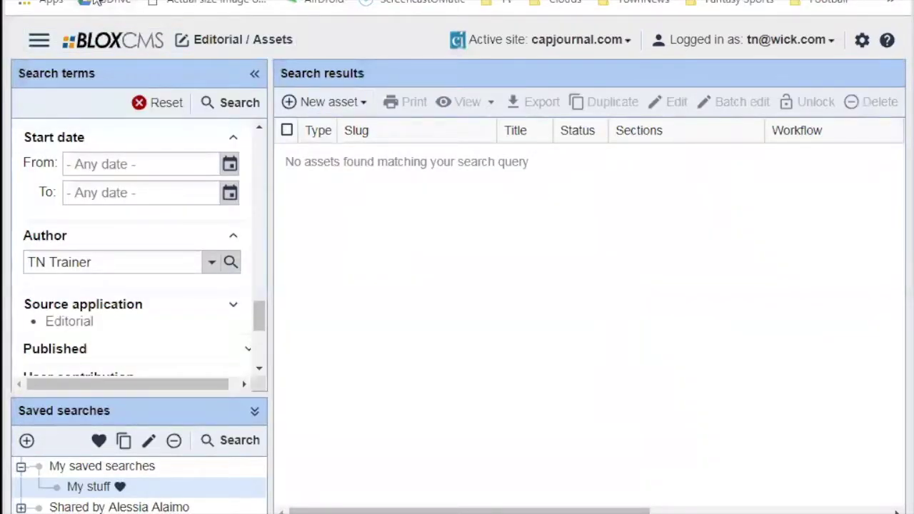
{"action": "key", "text": "F5"}
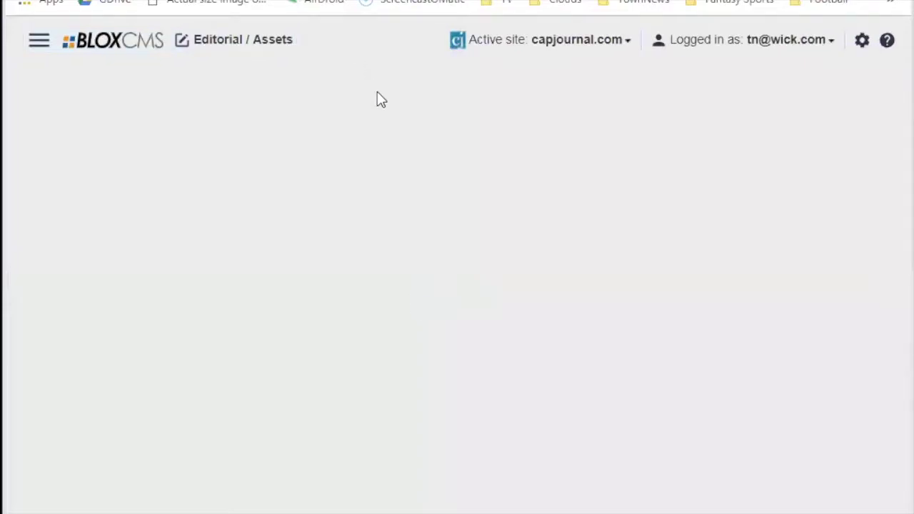
Paste the slug 190312-sports-hs_football into the Slug search, reset, and paste it again.
{"action": "left_click", "coordinate": [327, 104]}
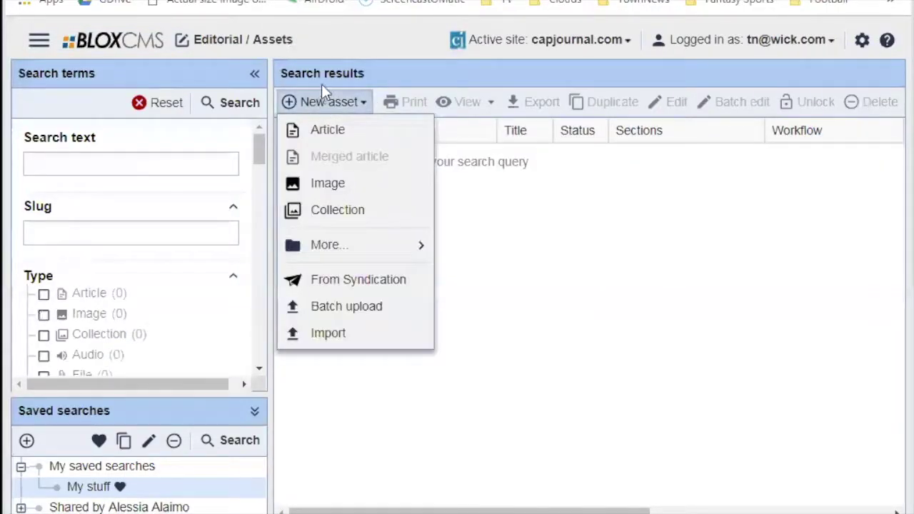
{"action": "left_click", "coordinate": [62, 241]}
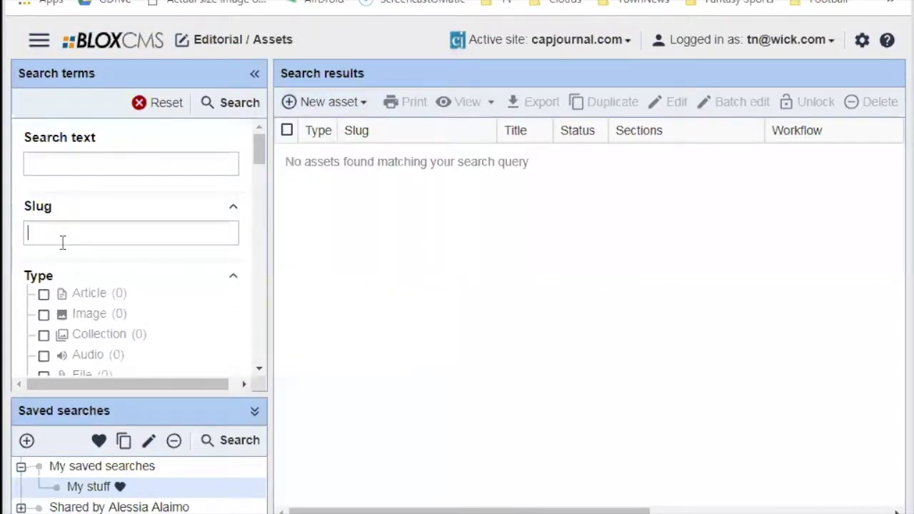
{"action": "key", "text": "ctrl+v"}
{"action": "left_click", "coordinate": [232, 102]}
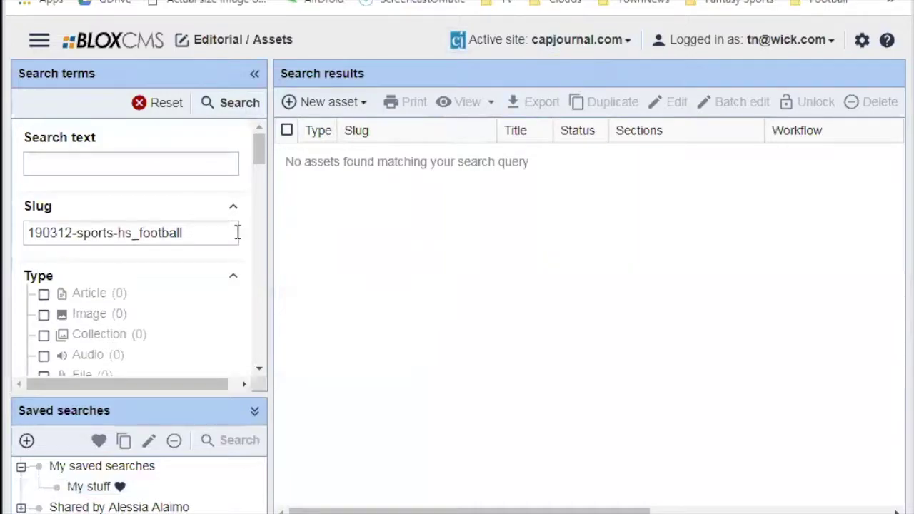
{"action": "triple_click", "coordinate": [214, 230]}
{"action": "left_click", "coordinate": [242, 109]}
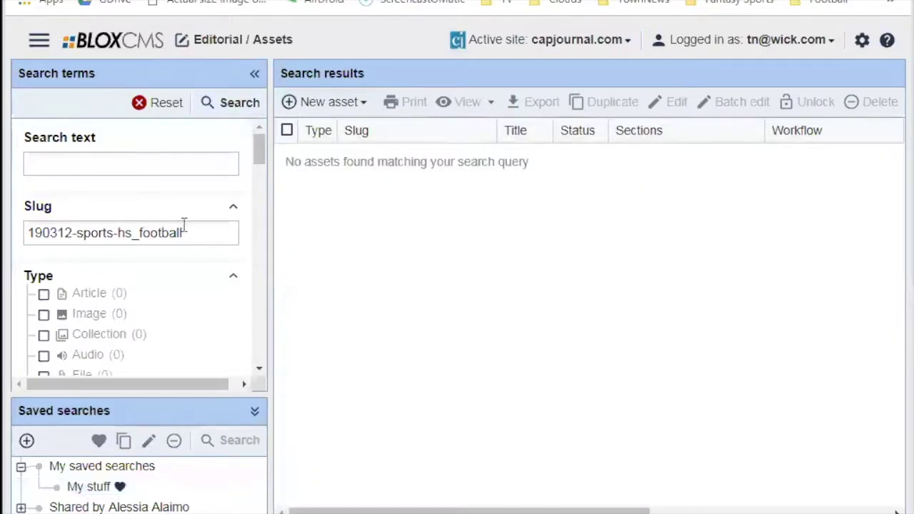
{"action": "triple_click", "coordinate": [188, 229]}
{"action": "key", "text": "ctrl+c"}
{"action": "left_click", "coordinate": [188, 230]}
{"action": "left_click", "coordinate": [155, 103]}
{"action": "left_click", "coordinate": [164, 232]}
{"action": "key", "text": "ctrl+v"}
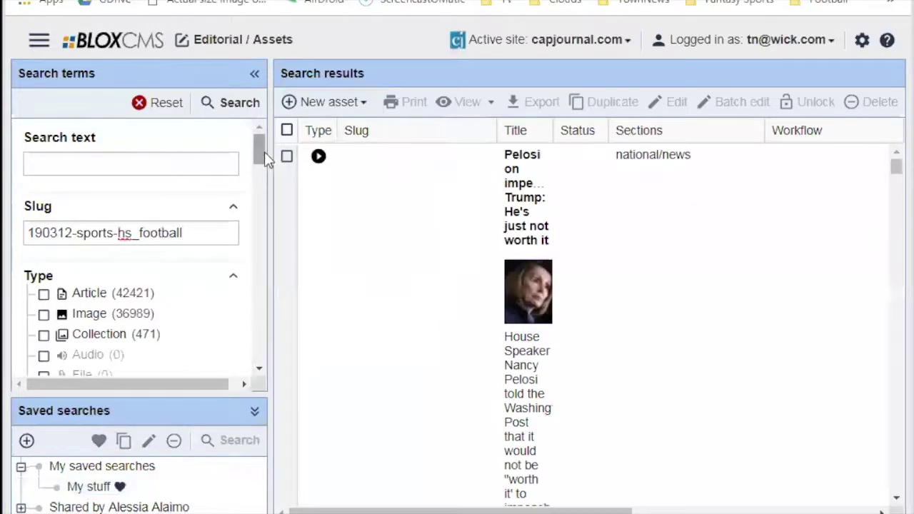
Open the Pelosi video asset from the results, then close its editor.
{"action": "left_click_drag", "start_coordinate": [259, 150], "coordinate": [259, 322]}
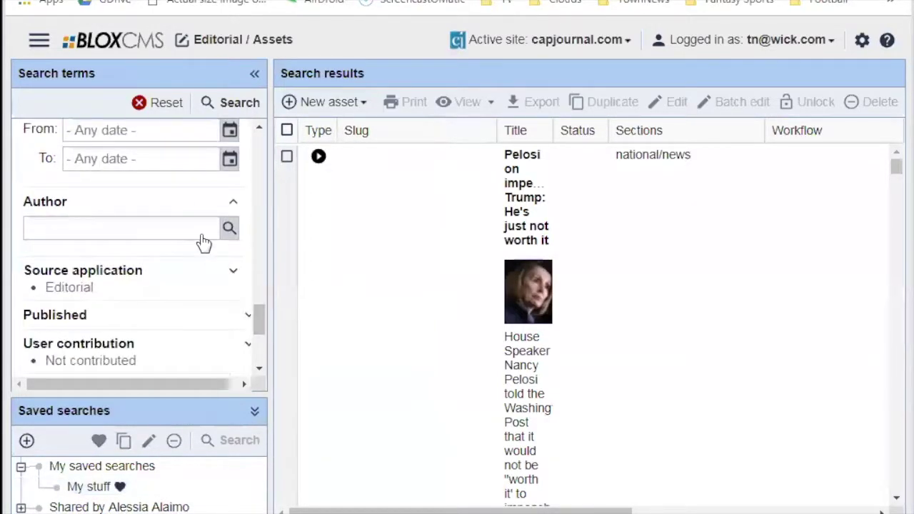
{"action": "scroll", "coordinate": [192, 246], "scroll_direction": "up", "scroll_amount": 2}
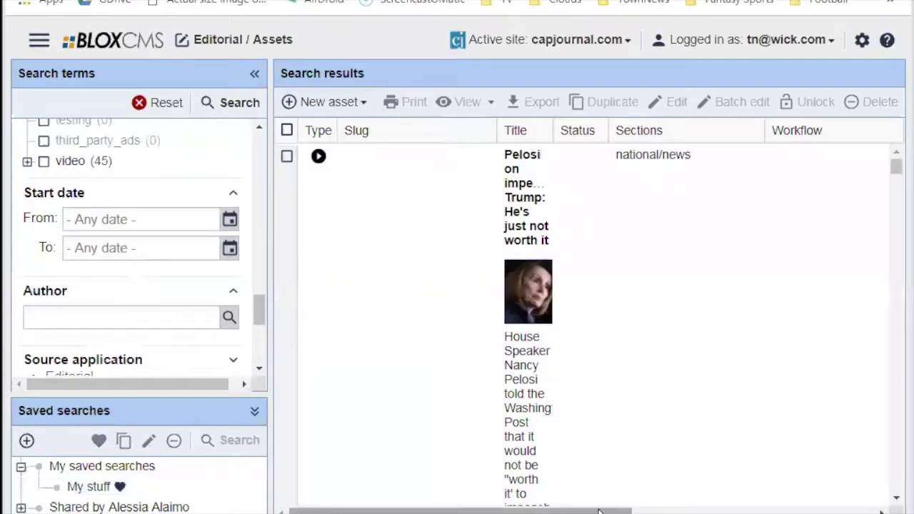
{"action": "left_click_drag", "start_coordinate": [623, 510], "coordinate": [740, 503]}
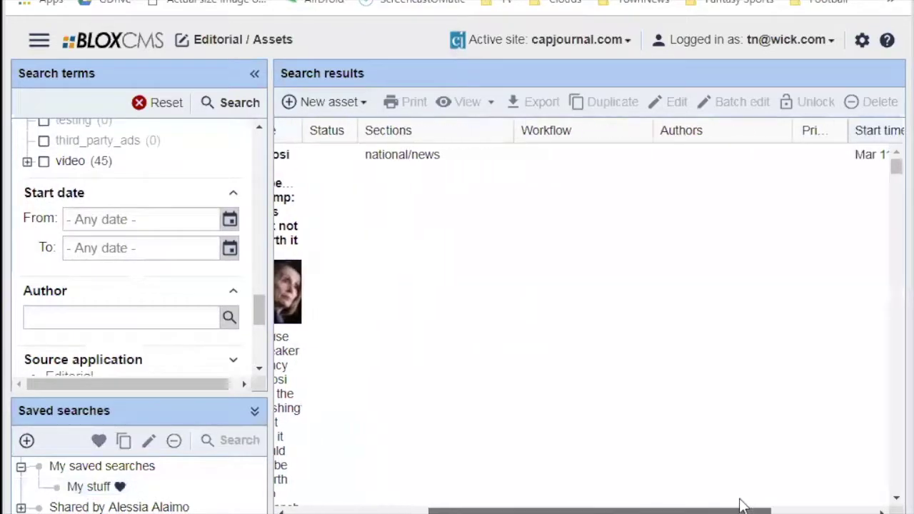
{"action": "left_click_drag", "start_coordinate": [649, 504], "coordinate": [366, 193]}
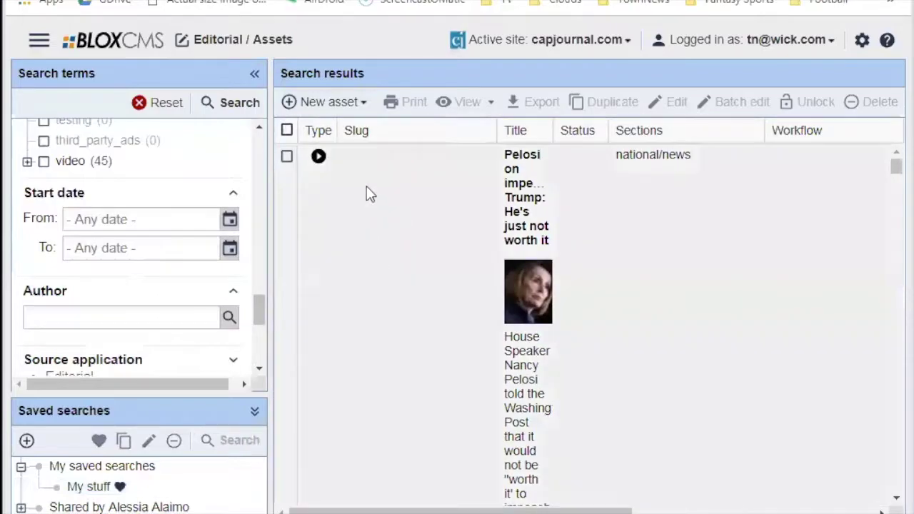
{"action": "double_click", "coordinate": [364, 159]}
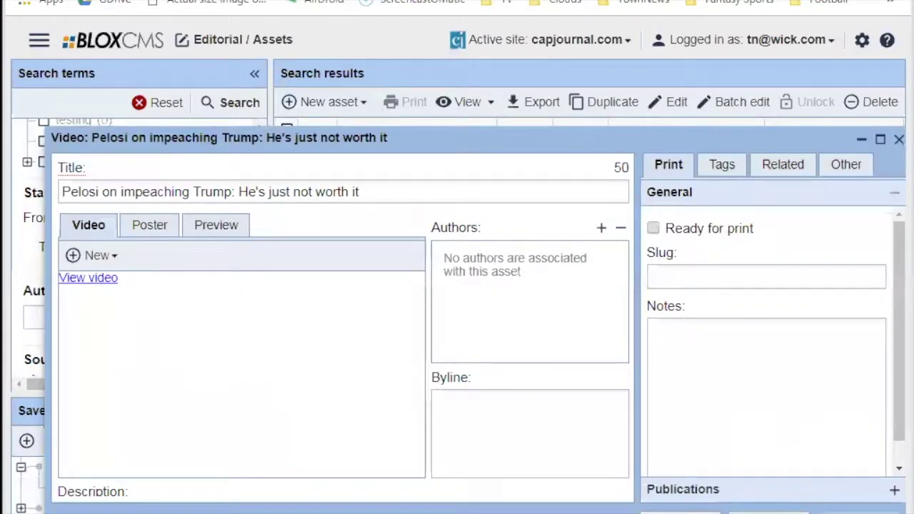
{"action": "key", "text": "Escape"}
Clear the search, search by the pasted slug, and select the found football article.
{"action": "left_click", "coordinate": [142, 103]}
{"action": "scroll", "coordinate": [188, 245], "scroll_direction": "up", "scroll_amount": 10}
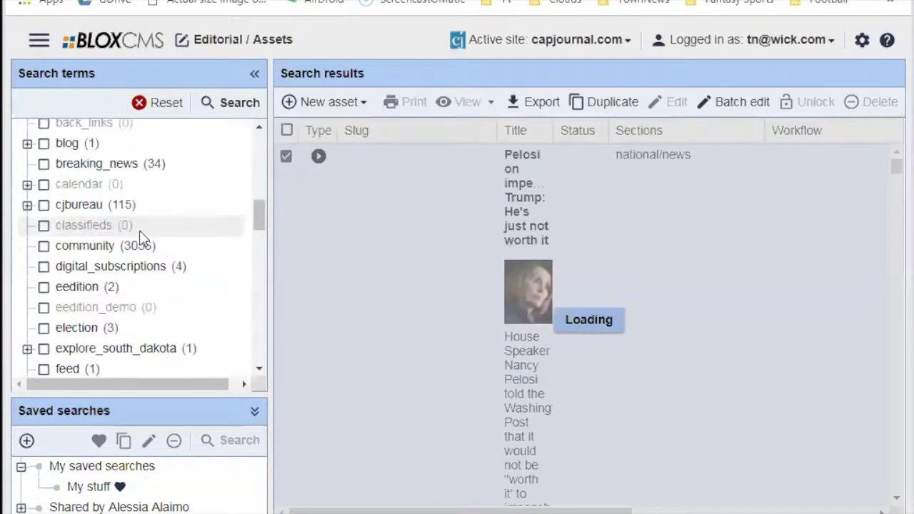
{"action": "left_click", "coordinate": [112, 222]}
{"action": "key", "text": "ctrl+v"}
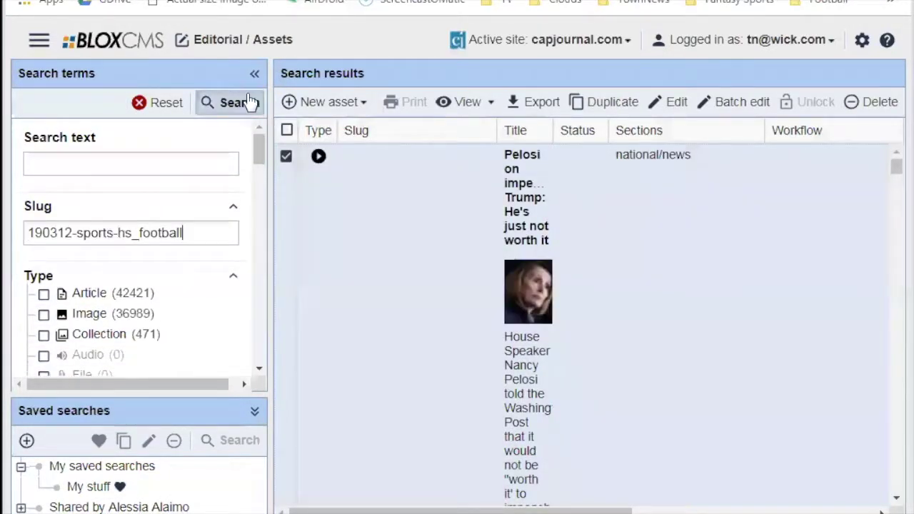
{"action": "left_click", "coordinate": [240, 103]}
{"action": "left_click", "coordinate": [514, 180]}
Open the football article and assign it the Print and Web workflow under Other > Workflow.
{"action": "double_click", "coordinate": [514, 180]}
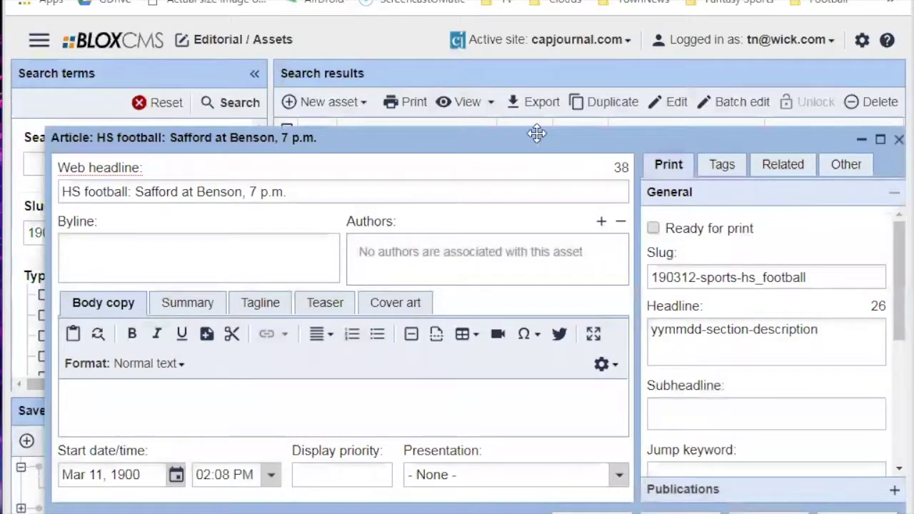
{"action": "left_click_drag", "start_coordinate": [534, 135], "coordinate": [516, 79]}
{"action": "left_click", "coordinate": [821, 110]}
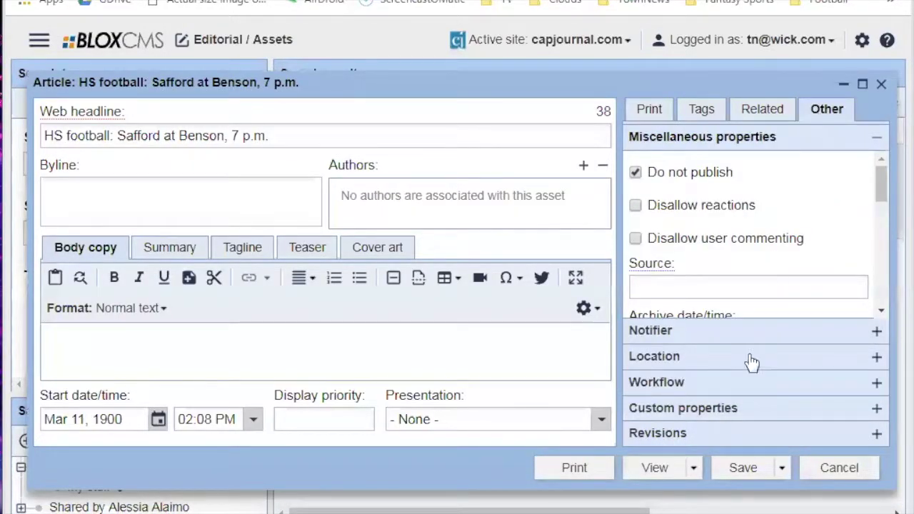
{"action": "left_click", "coordinate": [730, 381]}
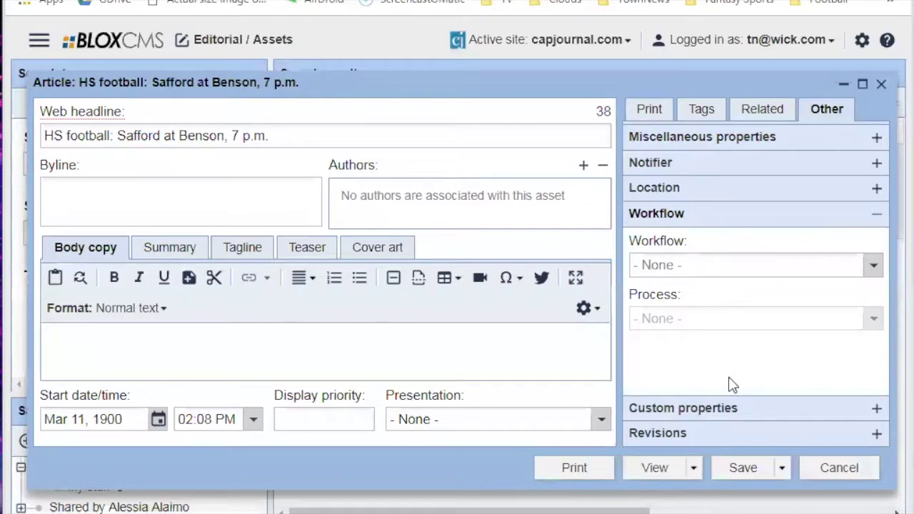
{"action": "left_click", "coordinate": [696, 265]}
{"action": "left_click", "coordinate": [666, 334]}
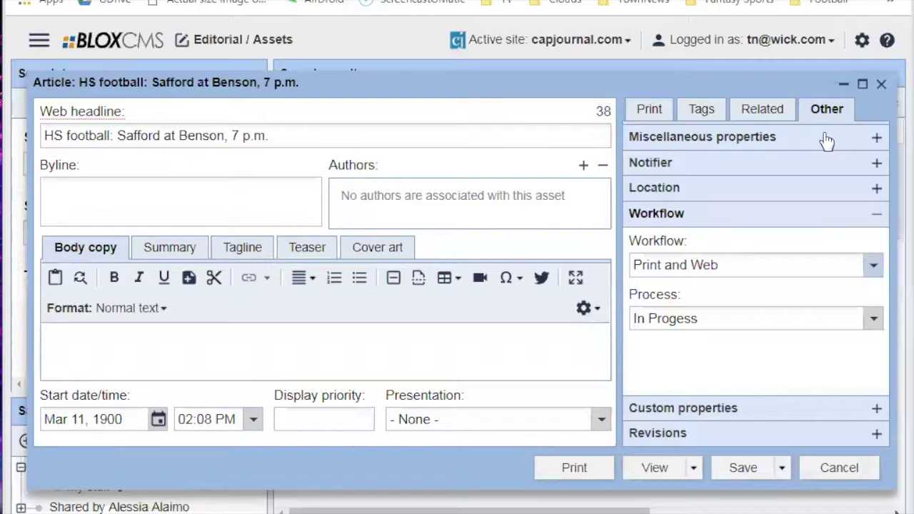
{"action": "left_click", "coordinate": [783, 467]}
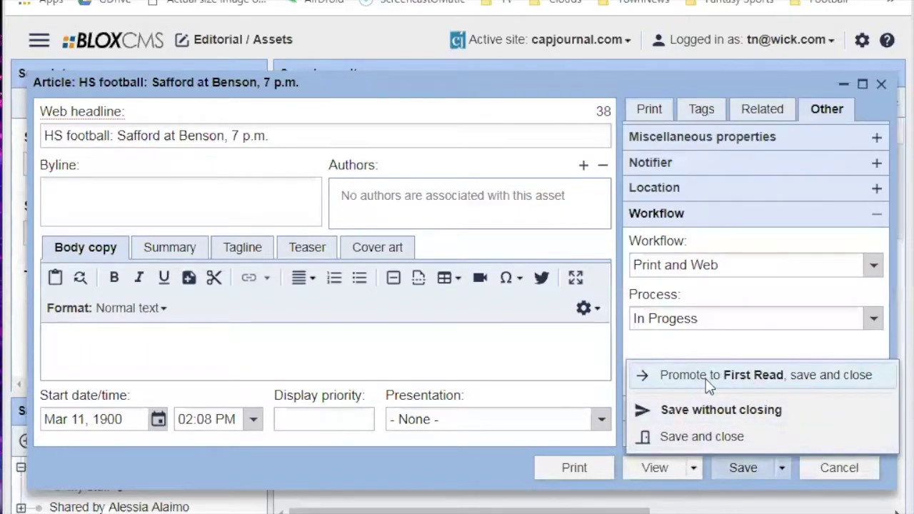
Save the article, leaving its process at In Progess.
{"action": "left_click", "coordinate": [781, 471]}
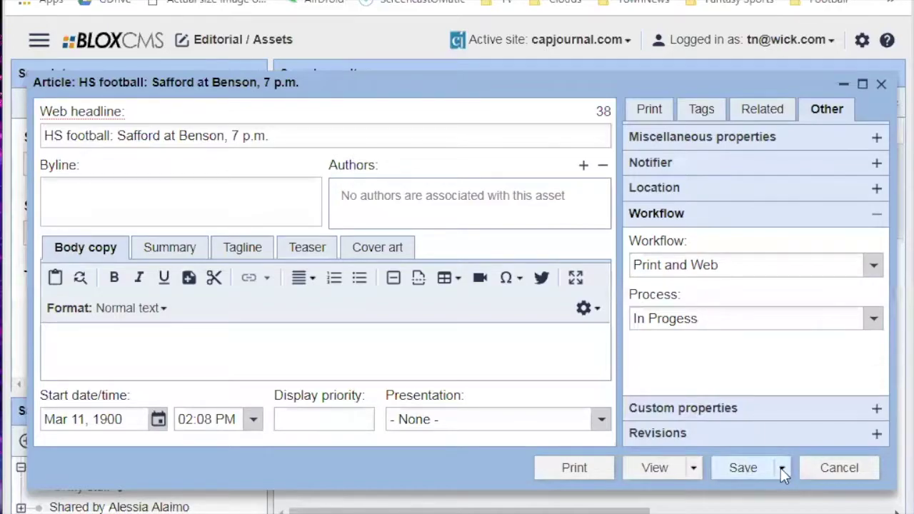
{"action": "left_click", "coordinate": [781, 469]}
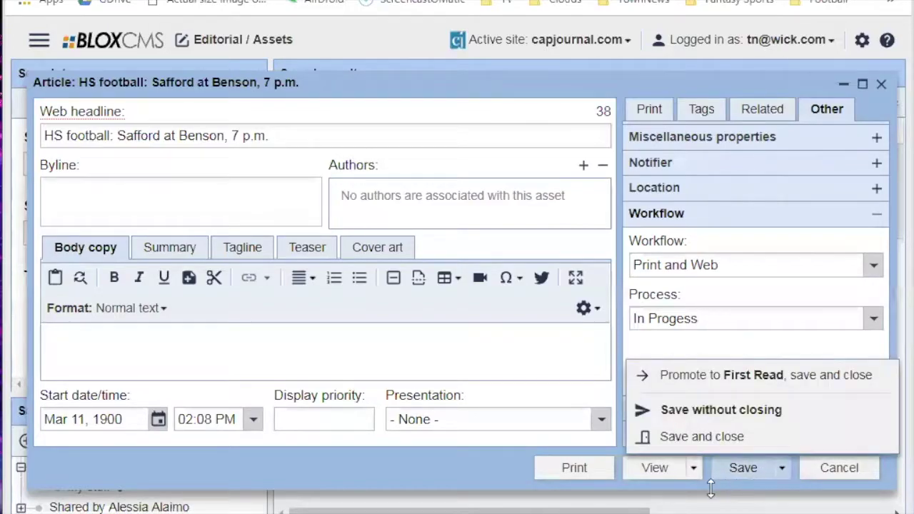
{"action": "left_click", "coordinate": [471, 457]}
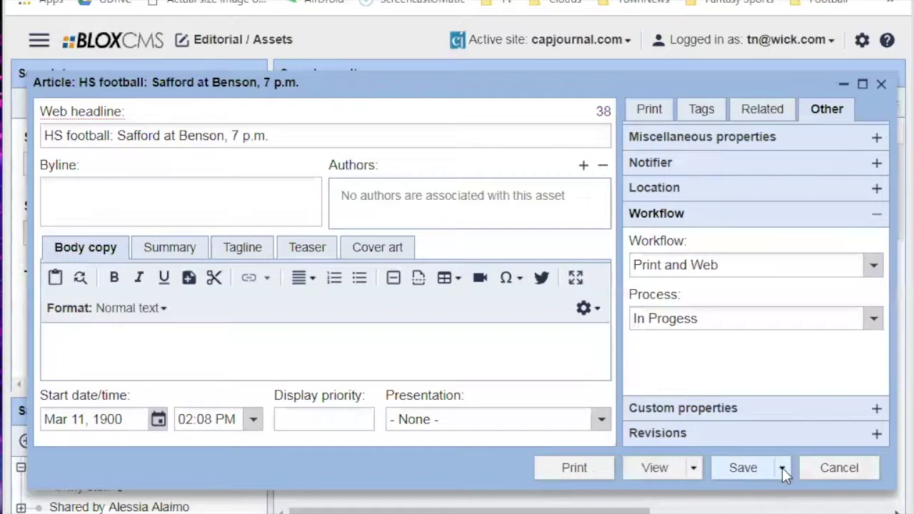
{"action": "left_click", "coordinate": [742, 470]}
Show the Miscellaneous properties, where Do not publish is checked.
{"action": "left_click", "coordinate": [781, 468]}
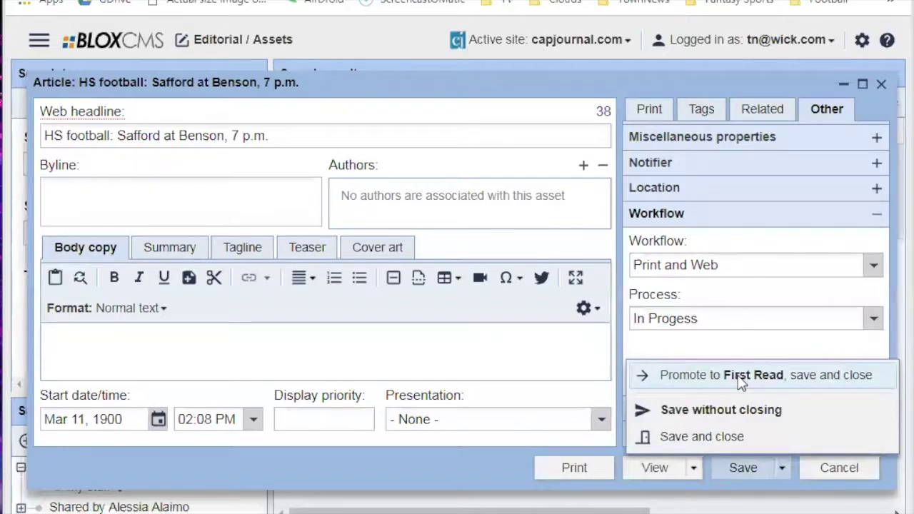
{"action": "left_click", "coordinate": [783, 468]}
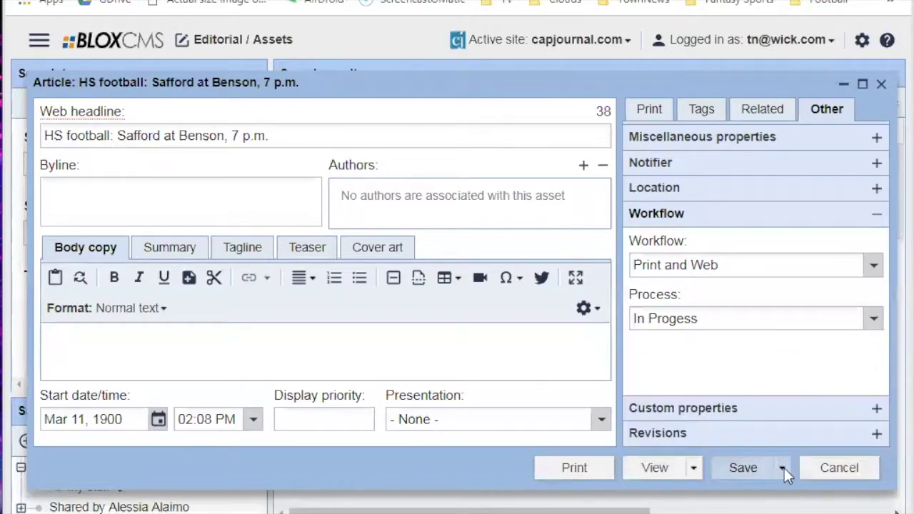
{"action": "left_click", "coordinate": [782, 468]}
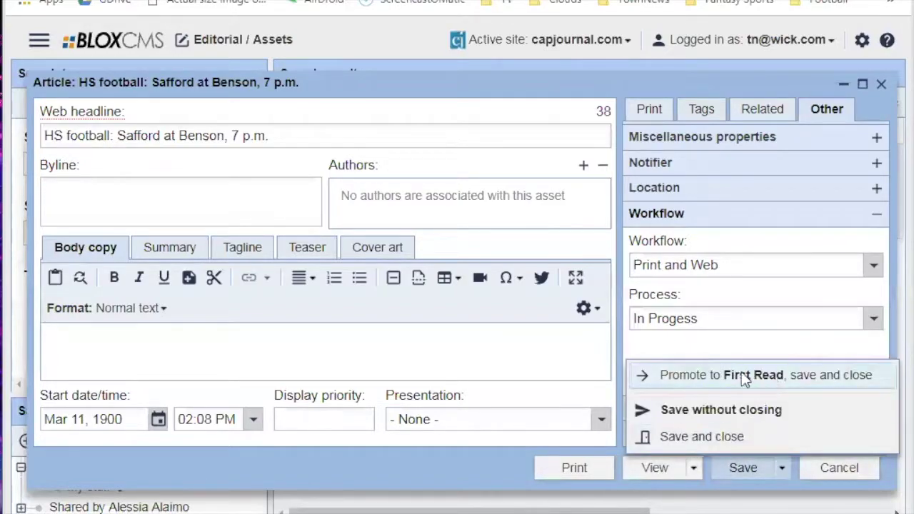
{"action": "left_click", "coordinate": [742, 346]}
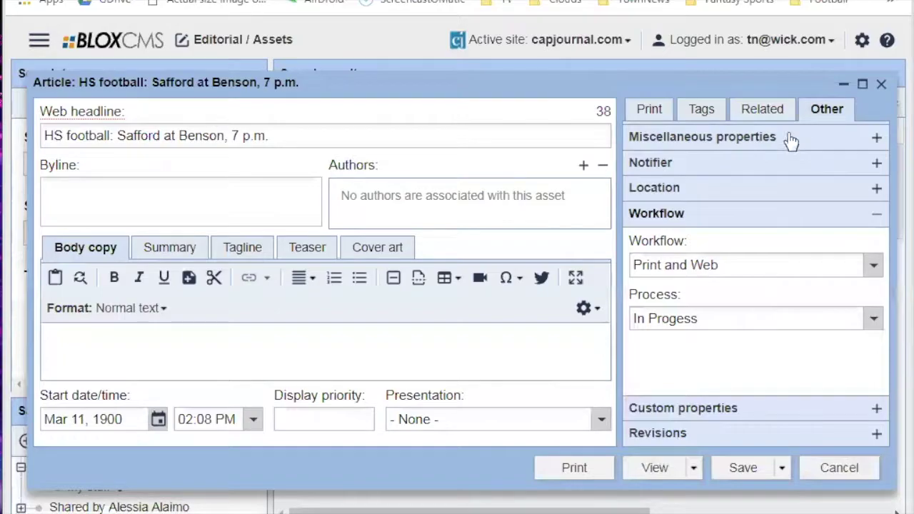
{"action": "left_click", "coordinate": [782, 134]}
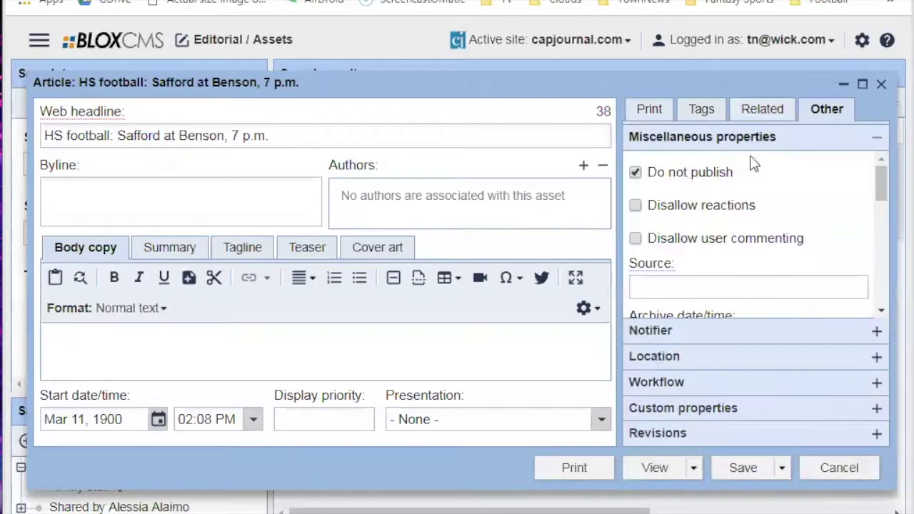
Move the article's workflow process to First Read.
{"action": "left_click", "coordinate": [703, 386]}
{"action": "left_click", "coordinate": [697, 321]}
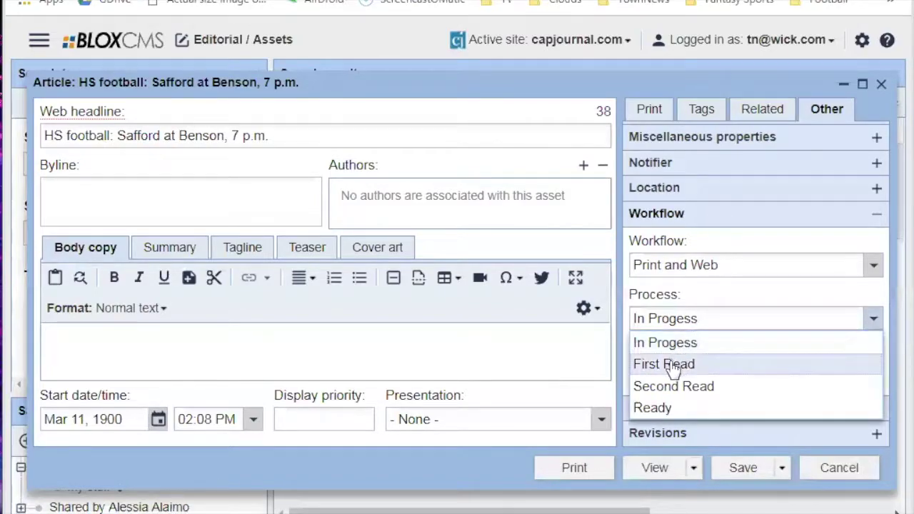
{"action": "left_click", "coordinate": [671, 366]}
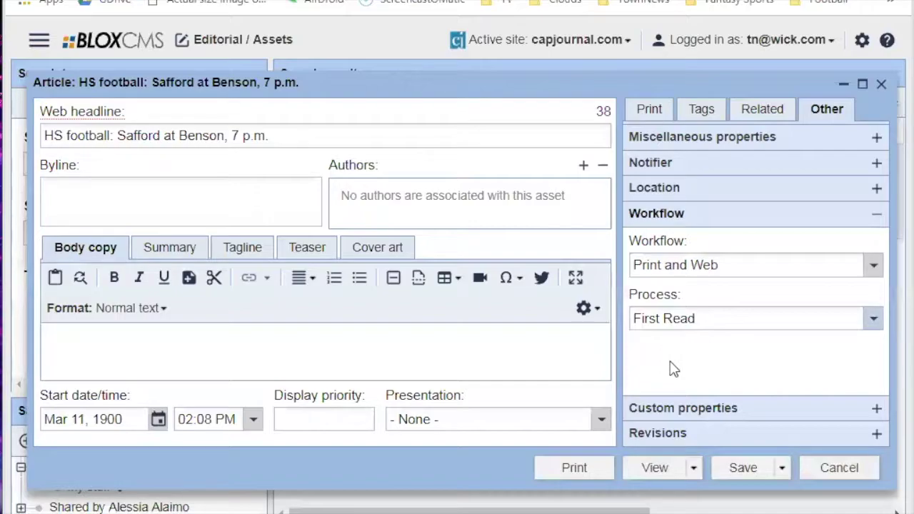
{"action": "left_click", "coordinate": [763, 136]}
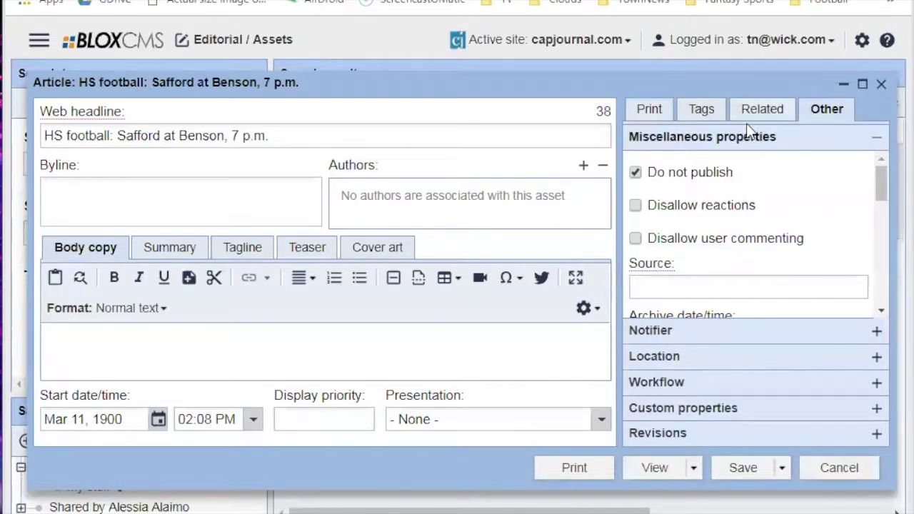
Advance the process to Second Read and save the article without closing.
{"action": "left_click", "coordinate": [694, 386]}
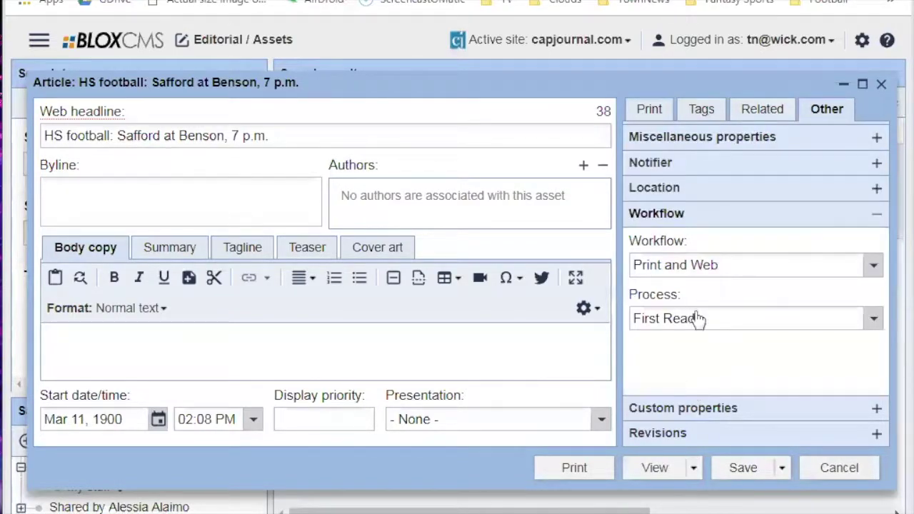
{"action": "left_click", "coordinate": [698, 319]}
{"action": "left_click", "coordinate": [692, 386]}
{"action": "left_click", "coordinate": [778, 140]}
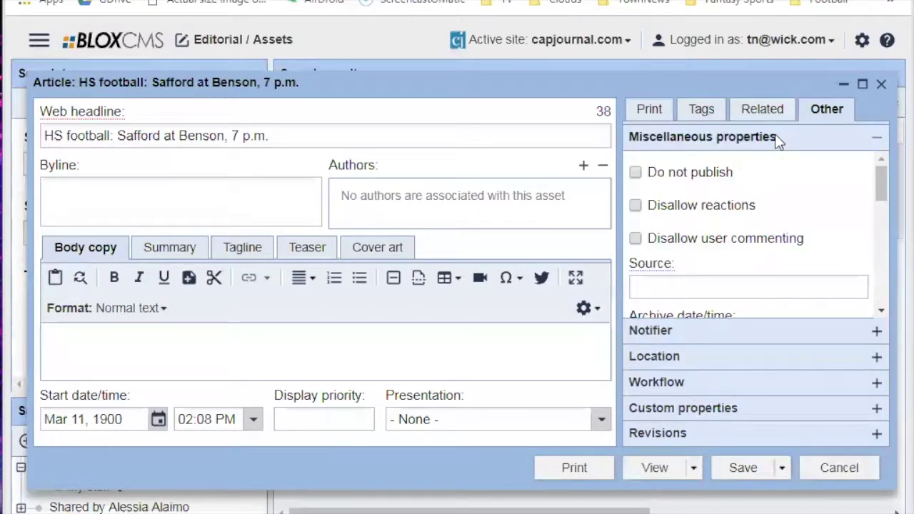
{"action": "left_click", "coordinate": [782, 468]}
{"action": "left_click", "coordinate": [649, 434]}
{"action": "left_click", "coordinate": [747, 382]}
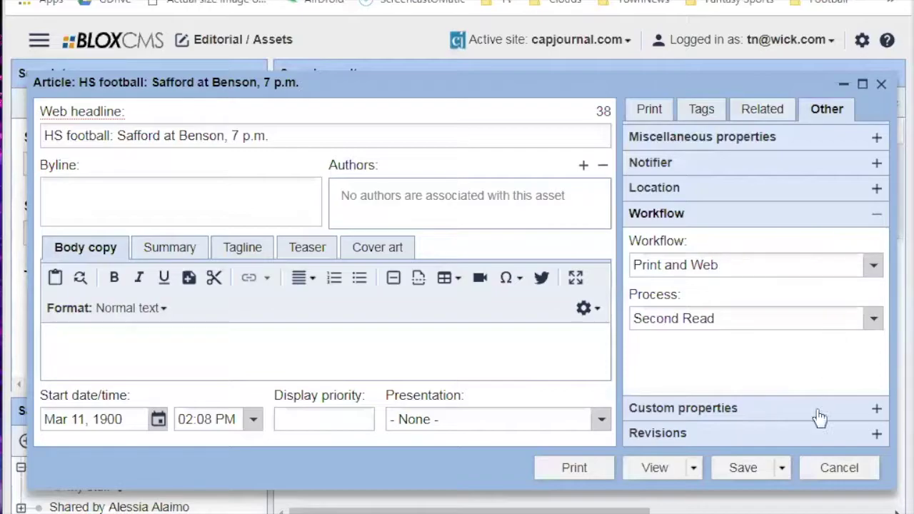
{"action": "left_click", "coordinate": [782, 468]}
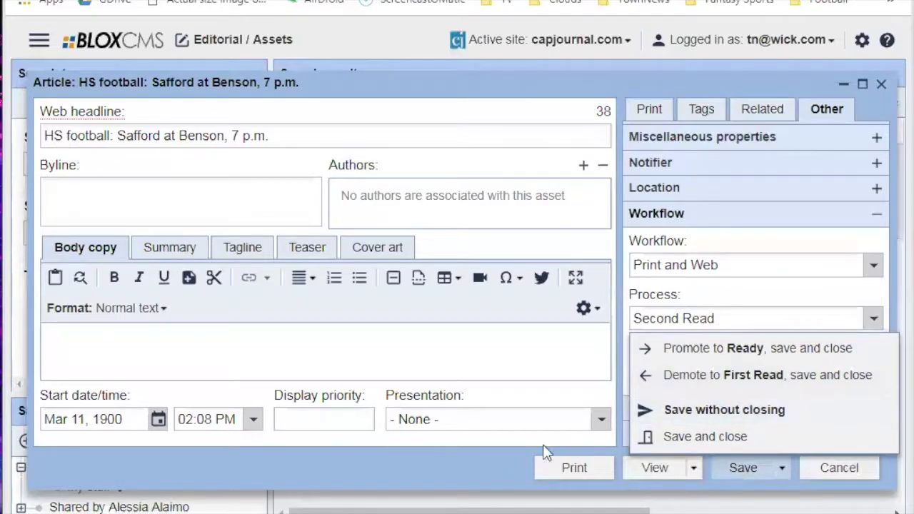
{"action": "left_click", "coordinate": [456, 478]}
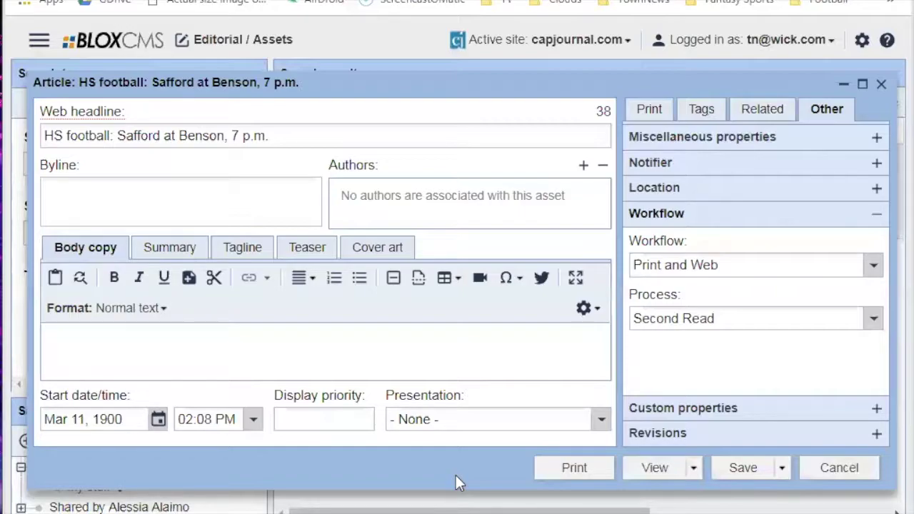
{"action": "left_click", "coordinate": [782, 467]}
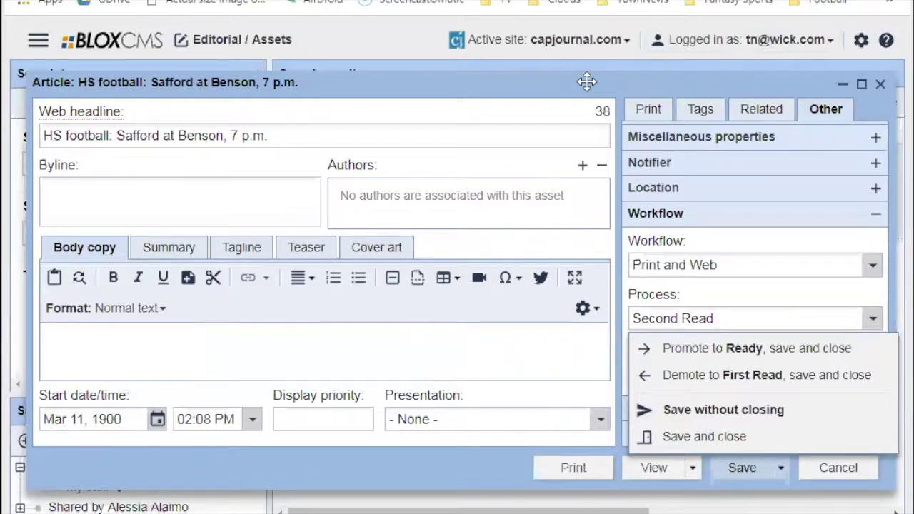
{"action": "left_click", "coordinate": [476, 454]}
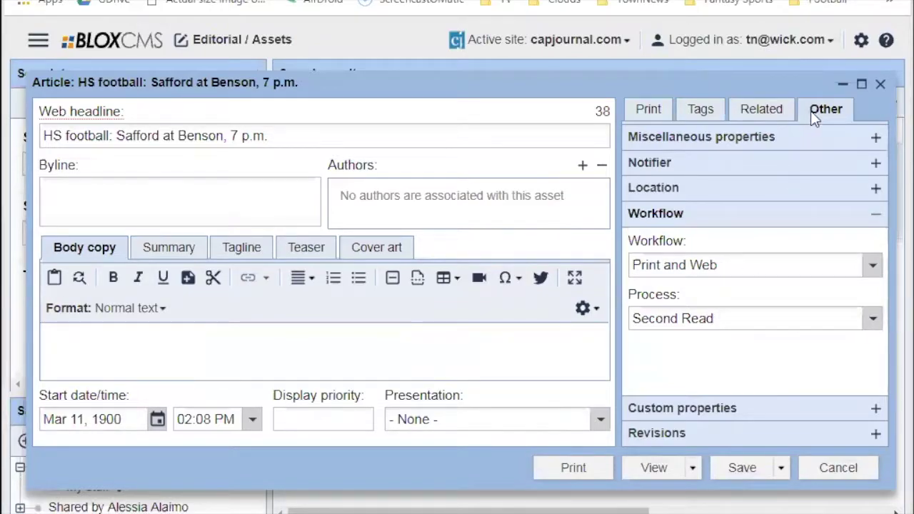
Review the Miscellaneous, Workflow and Tags panels, then edit the Print tab headline field.
{"action": "left_click", "coordinate": [758, 140]}
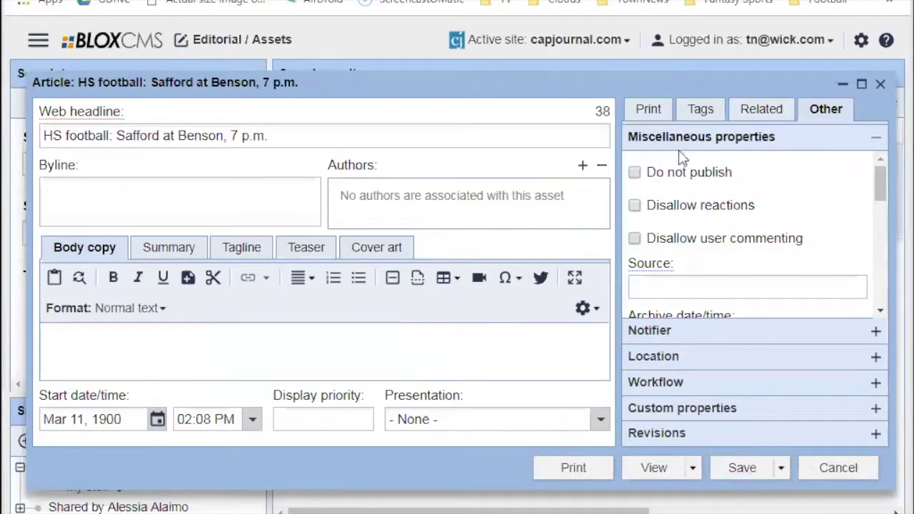
{"action": "left_click", "coordinate": [696, 384]}
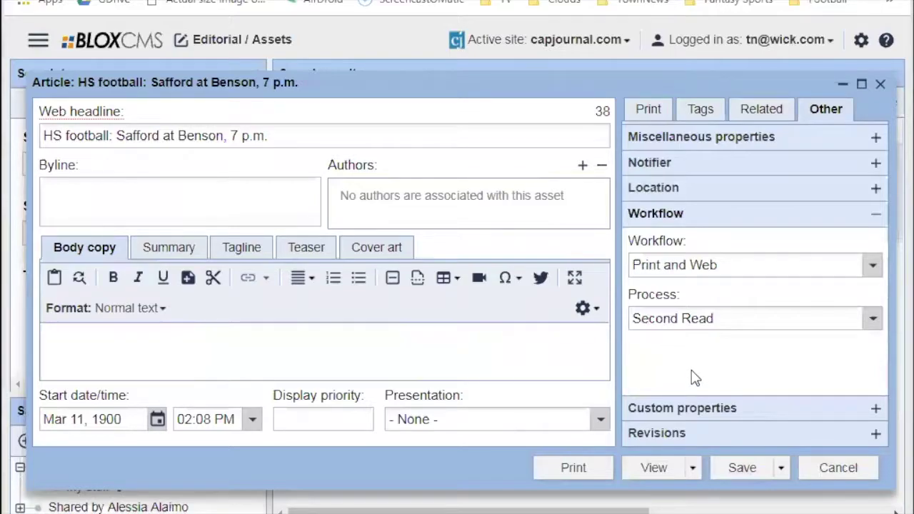
{"action": "left_click", "coordinate": [695, 118]}
{"action": "left_click", "coordinate": [664, 107]}
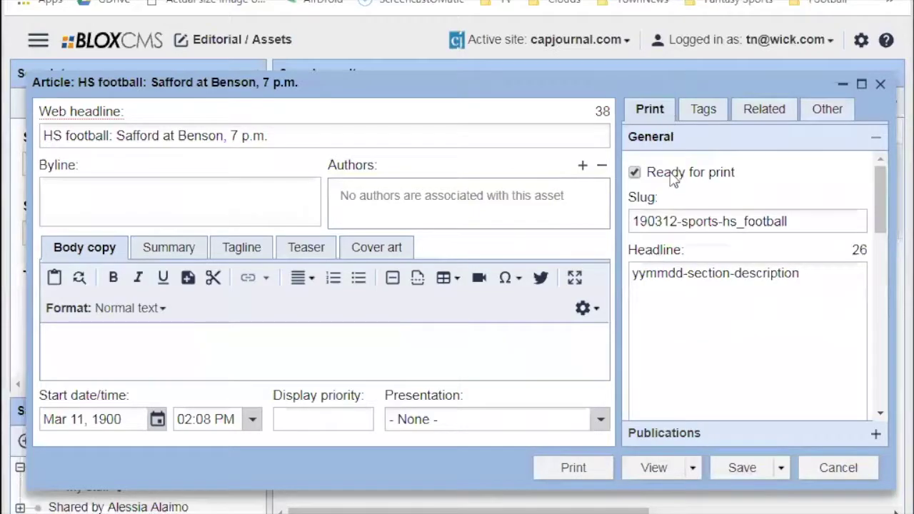
{"action": "left_click", "coordinate": [728, 303]}
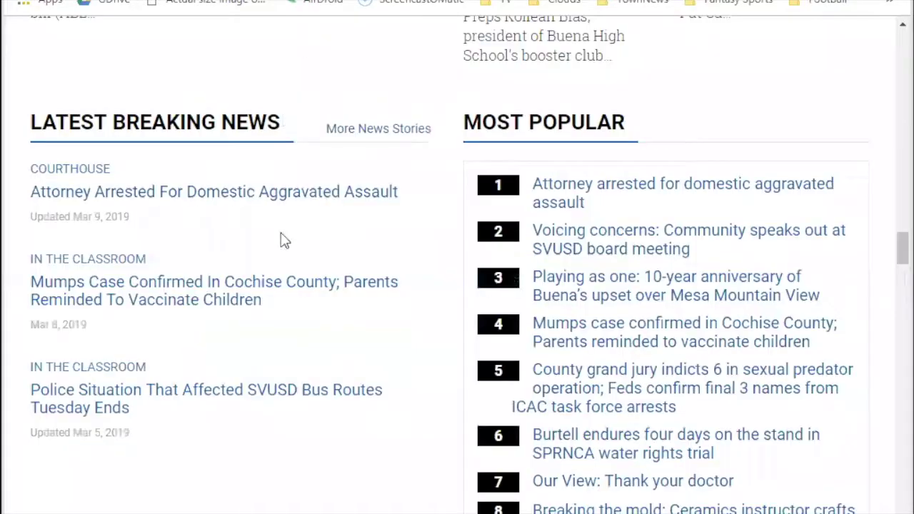
Scroll through the Herald/Review homepage, then return to the BLOX CMS article editor.
{"action": "scroll", "coordinate": [404, 241], "scroll_direction": "up", "scroll_amount": 6}
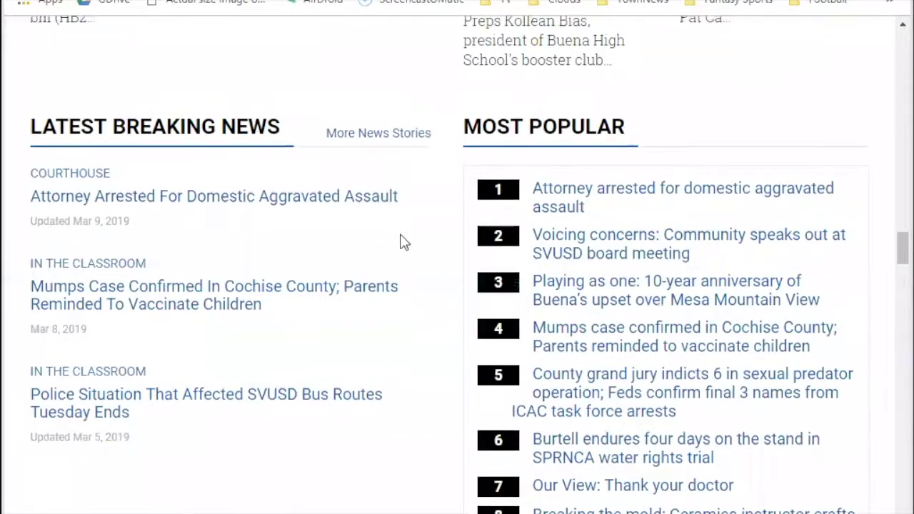
{"action": "scroll", "coordinate": [443, 250], "scroll_direction": "up", "scroll_amount": 2}
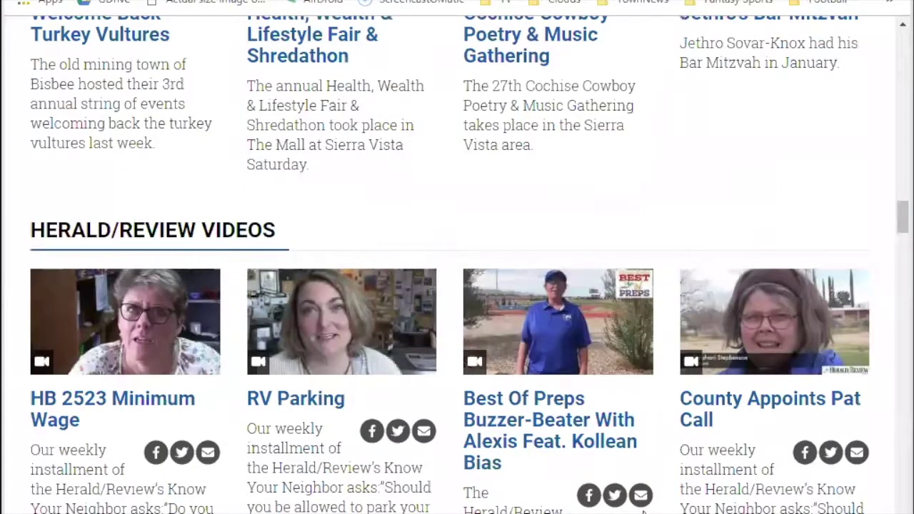
{"action": "scroll", "coordinate": [287, 255], "scroll_direction": "up", "scroll_amount": 1}
{"action": "scroll", "coordinate": [287, 255], "scroll_direction": "up", "scroll_amount": 3}
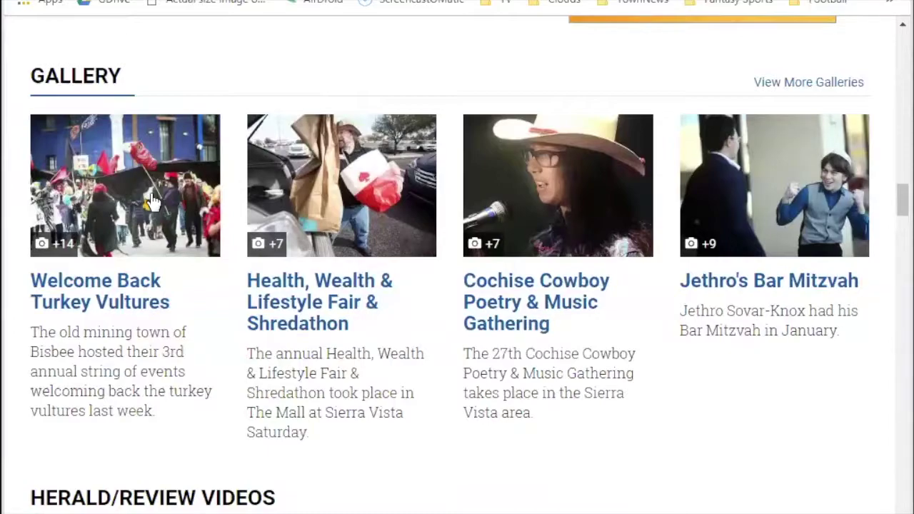
{"action": "scroll", "coordinate": [183, 216], "scroll_direction": "up", "scroll_amount": 2}
{"action": "scroll", "coordinate": [218, 270], "scroll_direction": "down", "scroll_amount": 8}
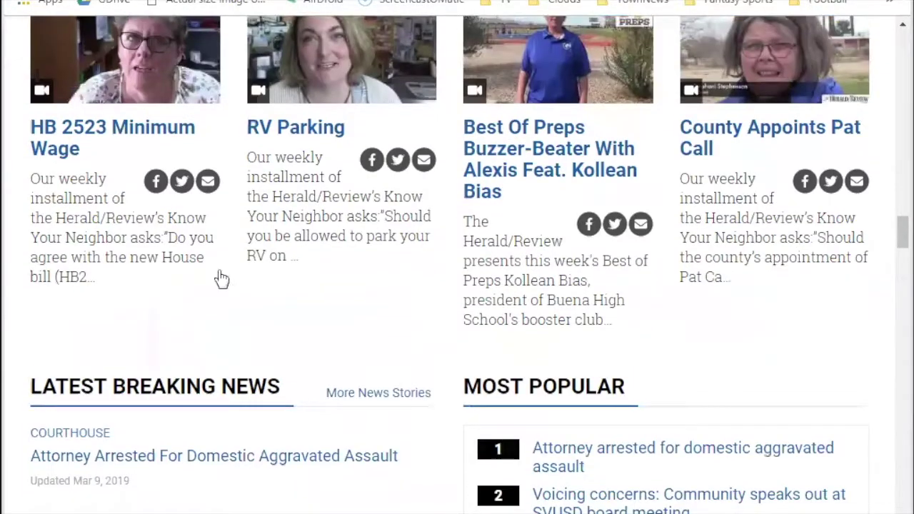
{"action": "scroll", "coordinate": [221, 278], "scroll_direction": "down", "scroll_amount": 4}
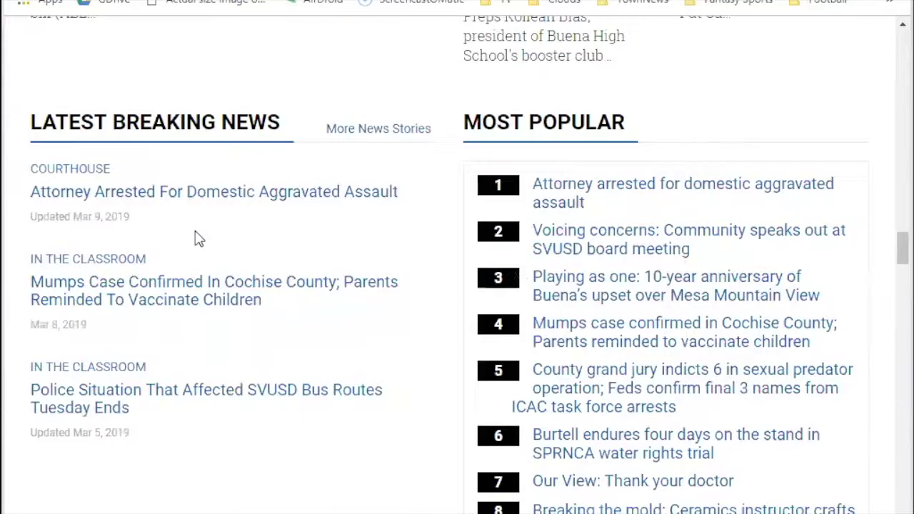
{"action": "left_click", "coordinate": [214, 0]}
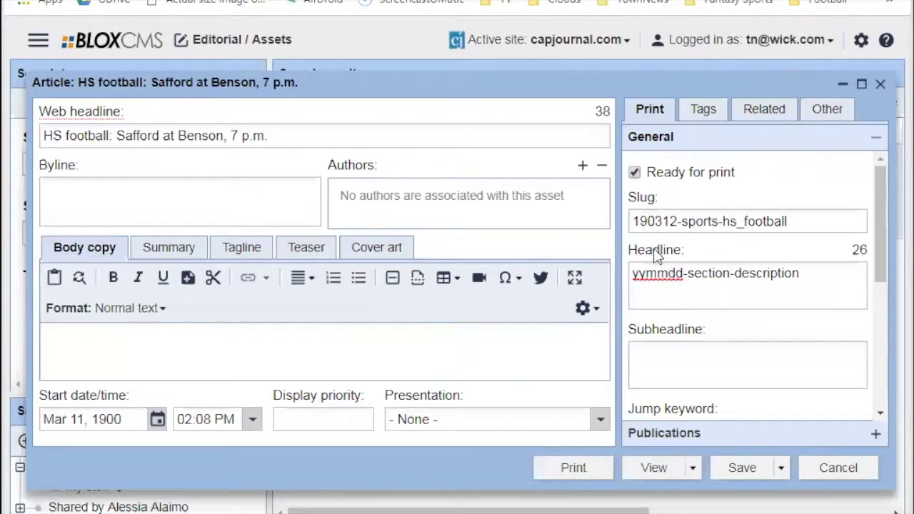
Expand Miscellaneous properties on the Other tab, then view Tags showing No sections selected.
{"action": "left_click", "coordinate": [819, 116]}
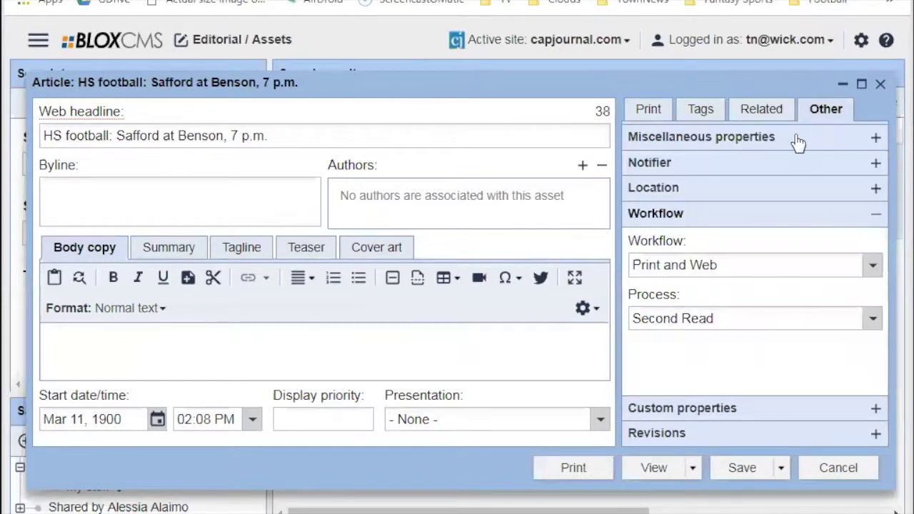
{"action": "left_click", "coordinate": [796, 140]}
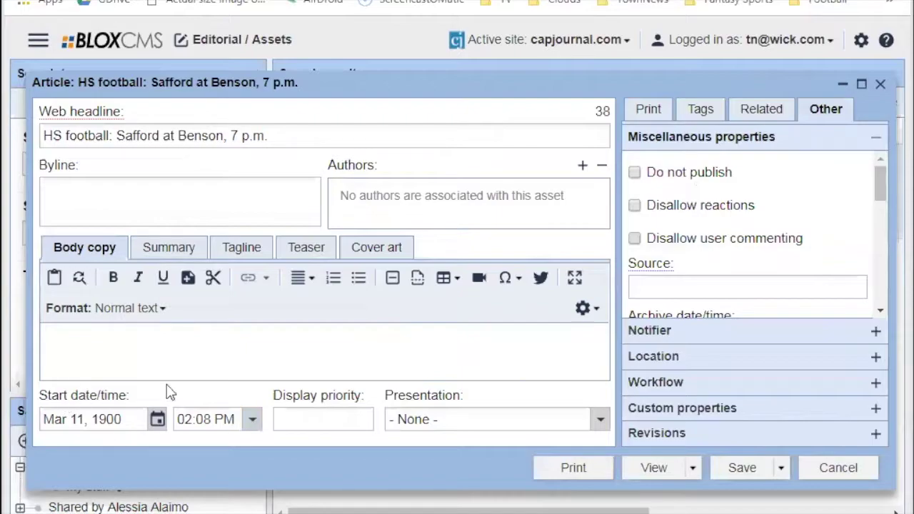
{"action": "left_click", "coordinate": [702, 113]}
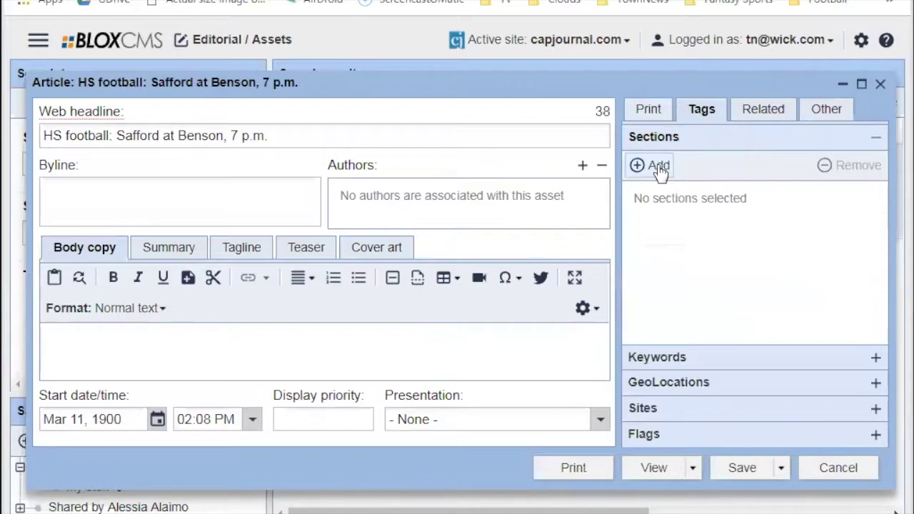
Tick the sports > outdoors subsection in the section list.
{"action": "left_click", "coordinate": [657, 166]}
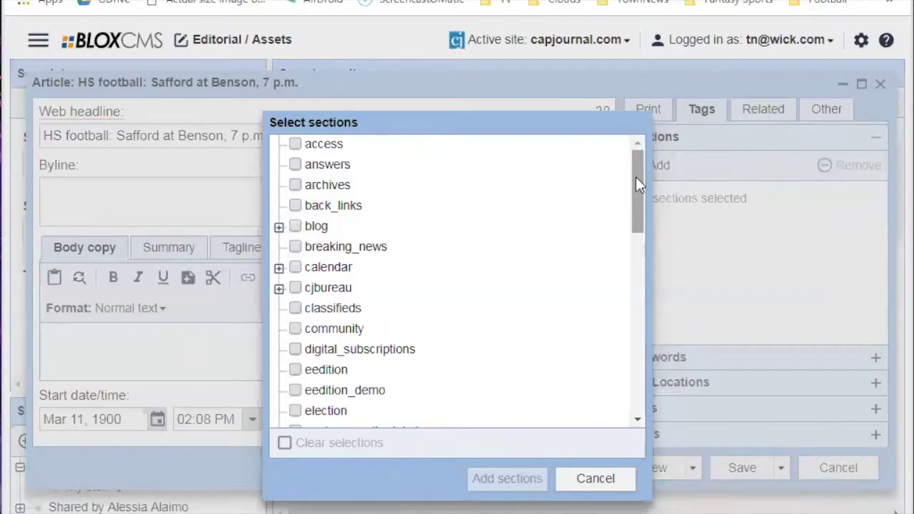
{"action": "left_click_drag", "start_coordinate": [635, 177], "coordinate": [661, 230]}
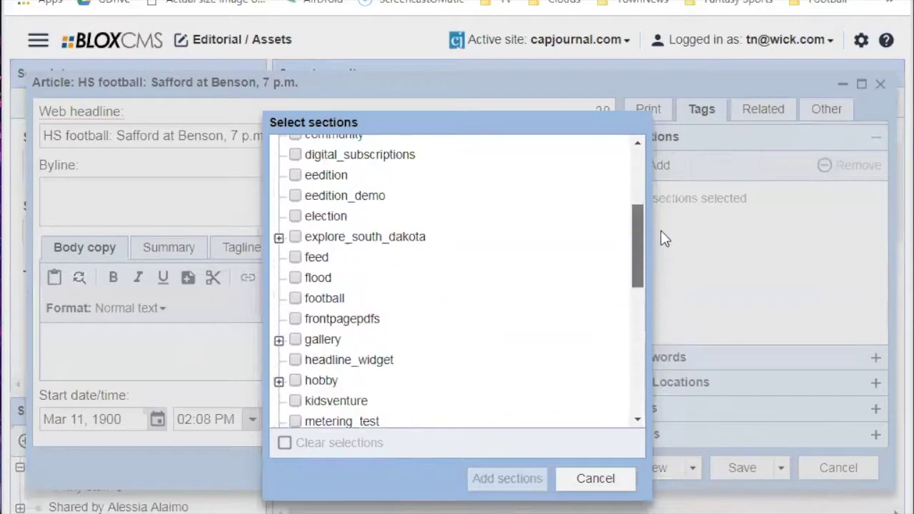
{"action": "left_click", "coordinate": [604, 479]}
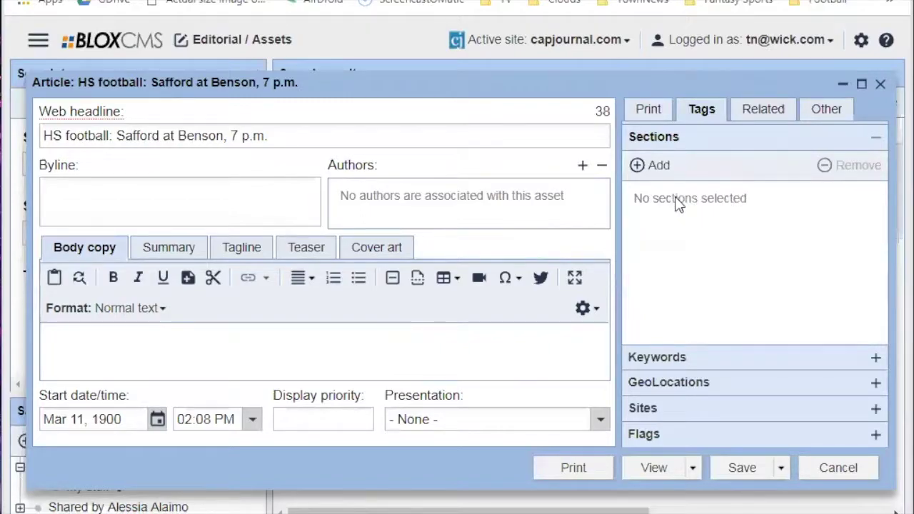
{"action": "left_click", "coordinate": [657, 165]}
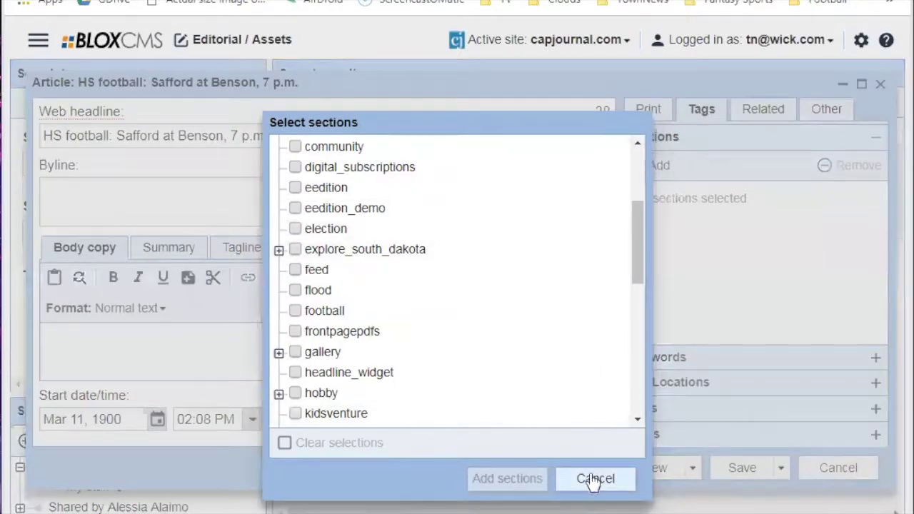
{"action": "left_click", "coordinate": [594, 479]}
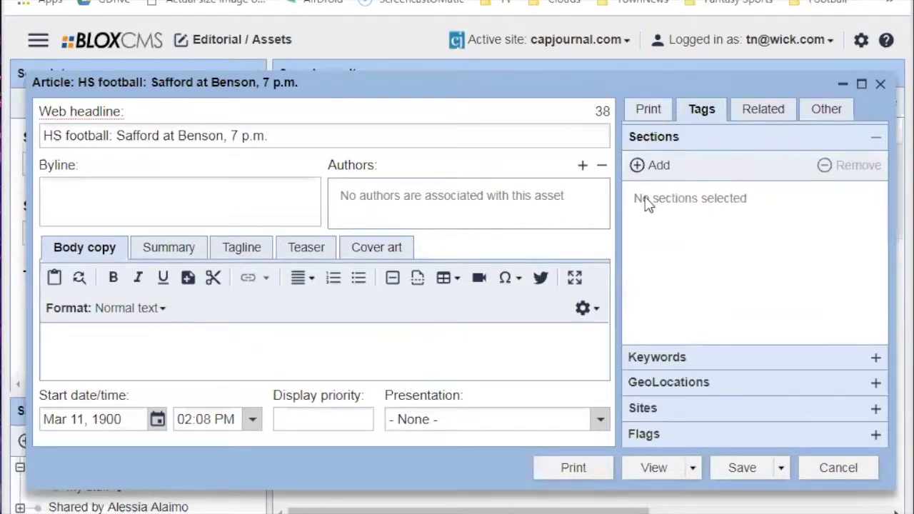
{"action": "left_click", "coordinate": [639, 165]}
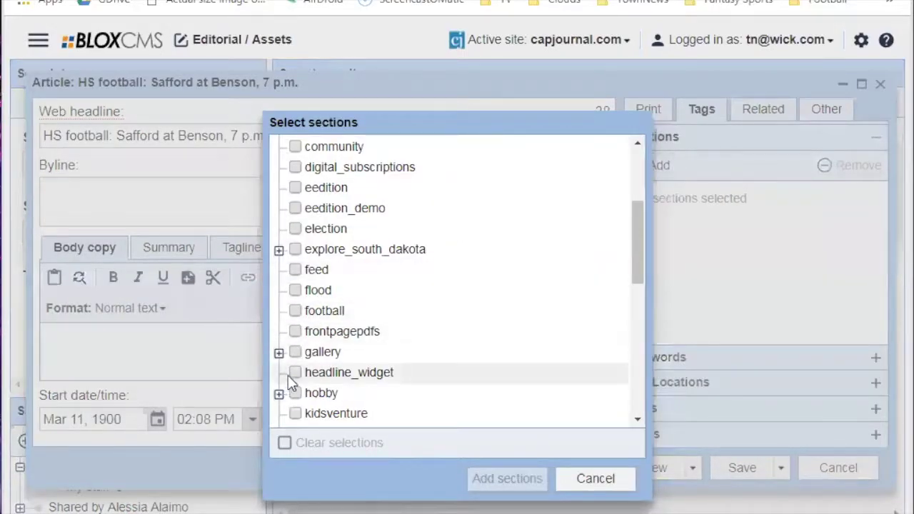
{"action": "scroll", "coordinate": [289, 377], "scroll_direction": "down", "scroll_amount": 4}
{"action": "scroll", "coordinate": [291, 378], "scroll_direction": "down", "scroll_amount": 3}
{"action": "left_click", "coordinate": [278, 316]}
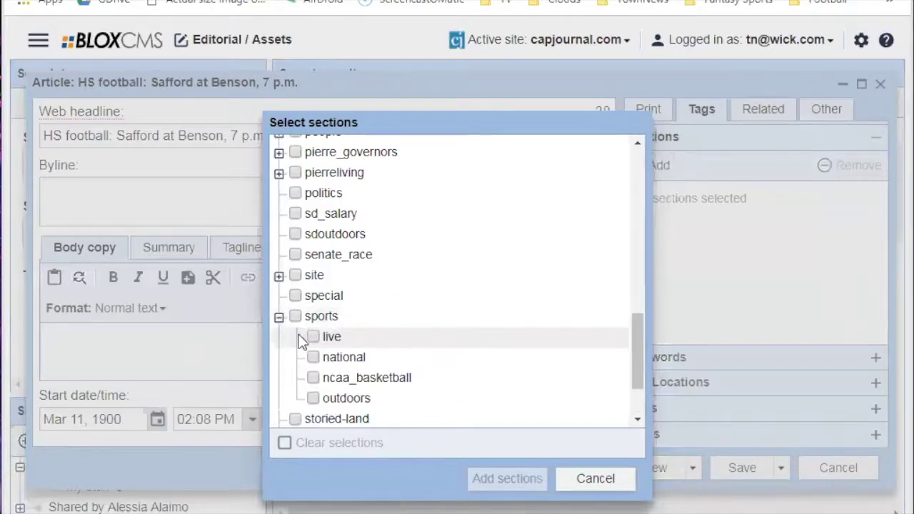
{"action": "left_click", "coordinate": [313, 336]}
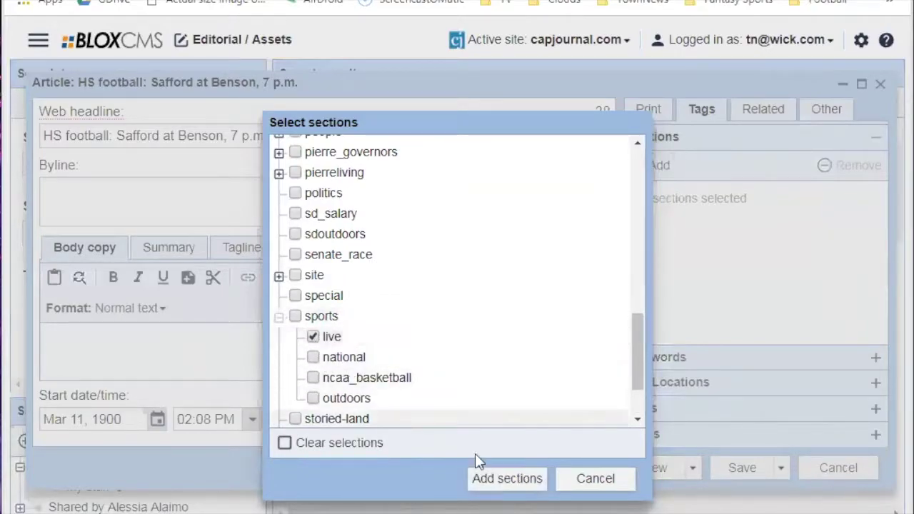
{"action": "left_click", "coordinate": [312, 336]}
{"action": "left_click", "coordinate": [314, 397]}
Tick news > business, add both sections, and move sports/outdoors above news/business.
{"action": "scroll", "coordinate": [363, 273], "scroll_direction": "up", "scroll_amount": 10}
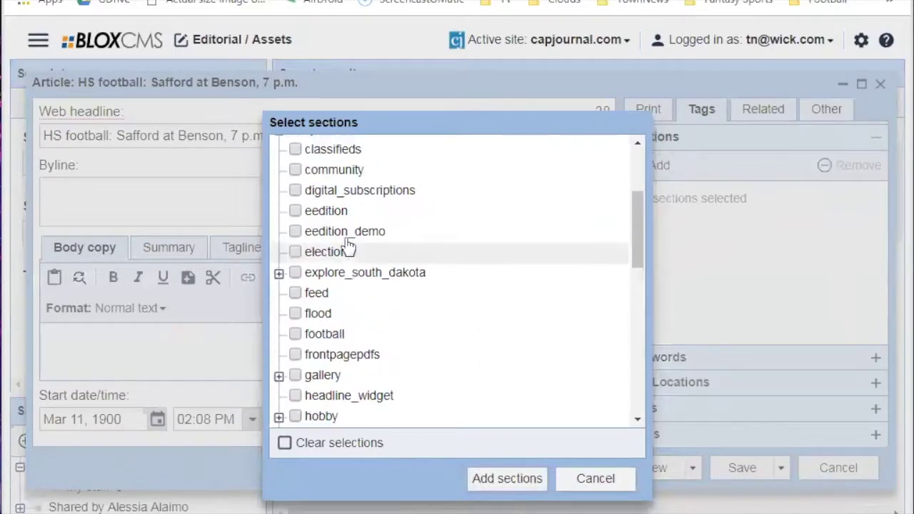
{"action": "scroll", "coordinate": [335, 235], "scroll_direction": "up", "scroll_amount": 2}
{"action": "scroll", "coordinate": [316, 228], "scroll_direction": "down", "scroll_amount": 8}
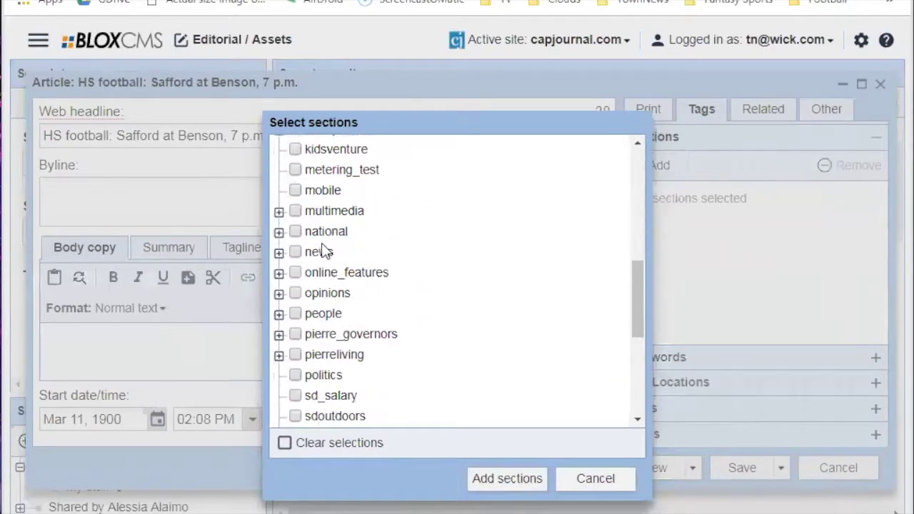
{"action": "left_click", "coordinate": [279, 252]}
{"action": "left_click", "coordinate": [312, 333]}
{"action": "left_click", "coordinate": [492, 480]}
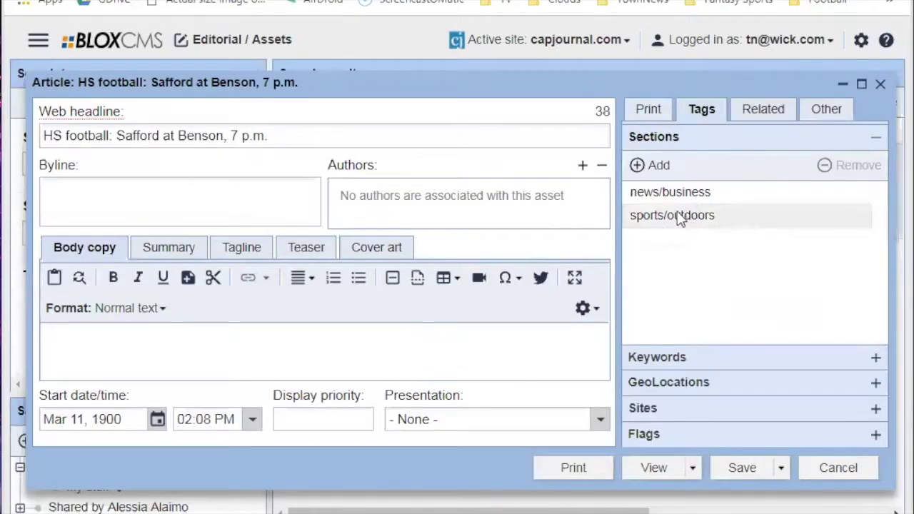
{"action": "mouse_move", "coordinate": [675, 223]}
{"action": "left_mouse_down"}
{"action": "mouse_move", "coordinate": [676, 189]}
{"action": "mouse_move", "coordinate": [699, 197]}
{"action": "mouse_move", "coordinate": [698, 222]}
{"action": "mouse_move", "coordinate": [687, 194]}
{"action": "left_mouse_up"}
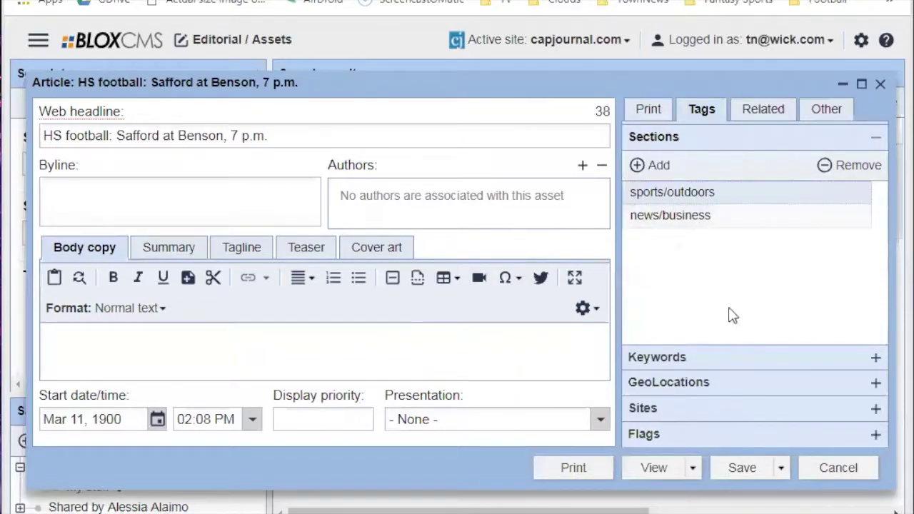
Check the Print fields, then move news/business above sports/outdoors in Sections.
{"action": "left_click", "coordinate": [664, 113]}
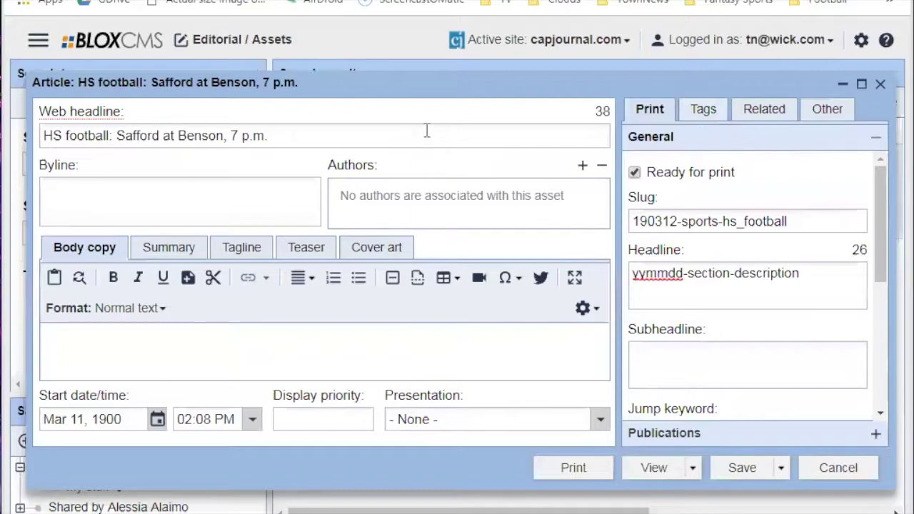
{"action": "left_click", "coordinate": [702, 108]}
{"action": "left_click", "coordinate": [657, 164]}
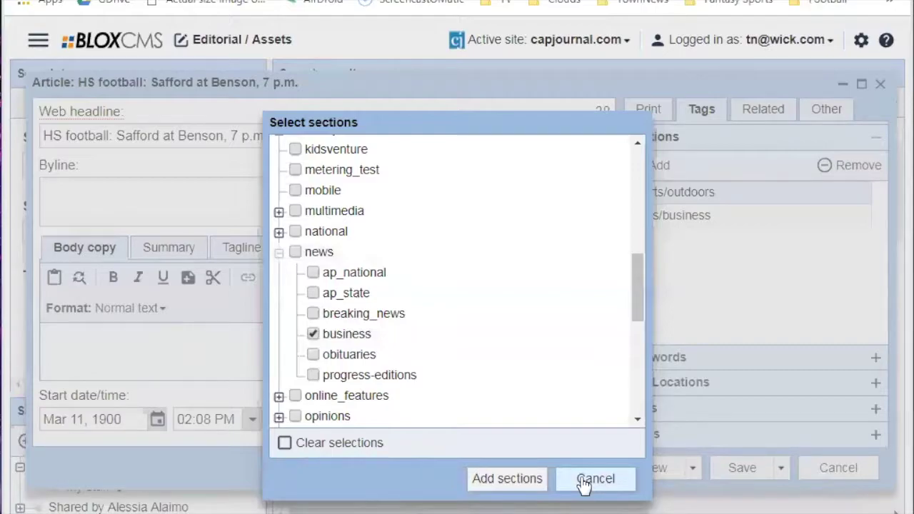
{"action": "left_click", "coordinate": [584, 484]}
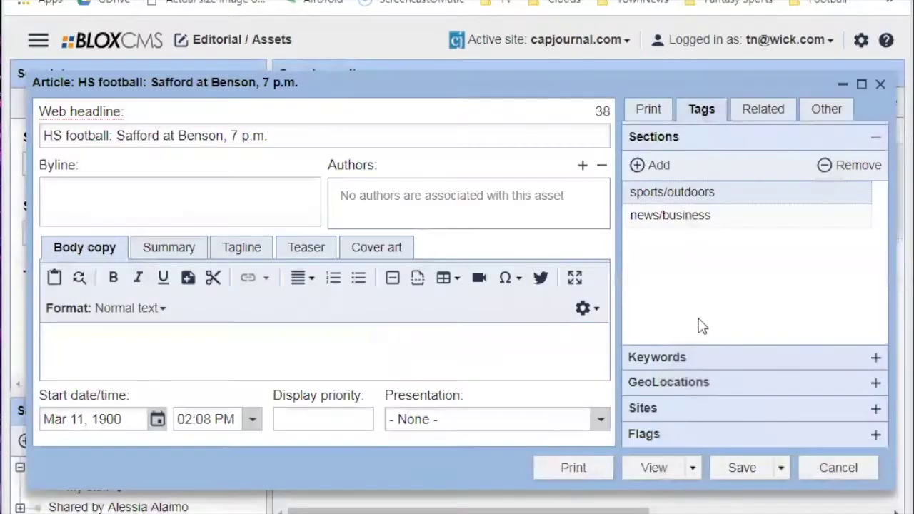
{"action": "left_click_drag", "start_coordinate": [674, 216], "coordinate": [663, 177]}
Add the news section and remove the duplicate sports/outdoors and news/business entries.
{"action": "left_click", "coordinate": [663, 172]}
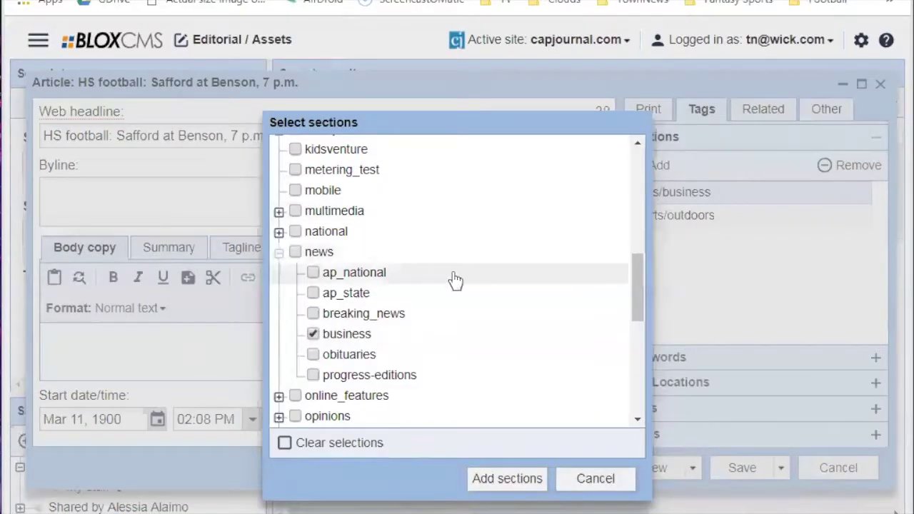
{"action": "left_click", "coordinate": [494, 480]}
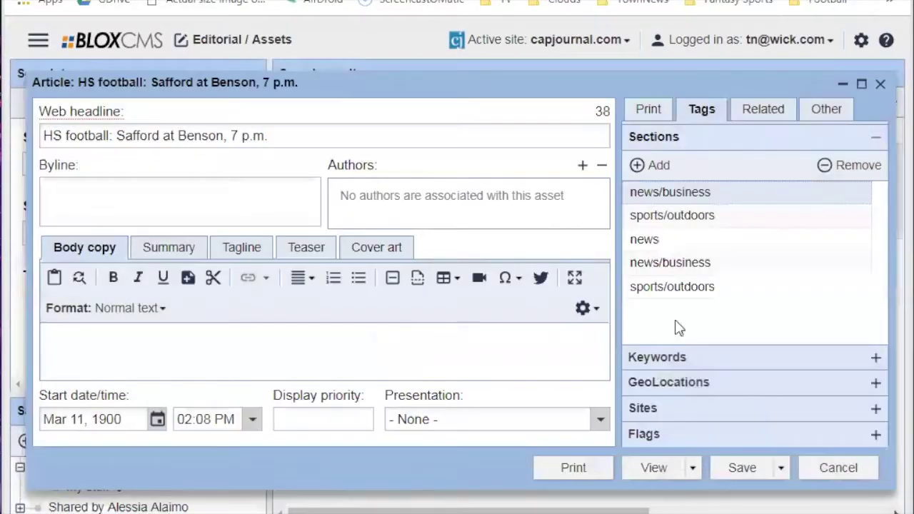
{"action": "left_click_drag", "start_coordinate": [666, 241], "coordinate": [671, 215]}
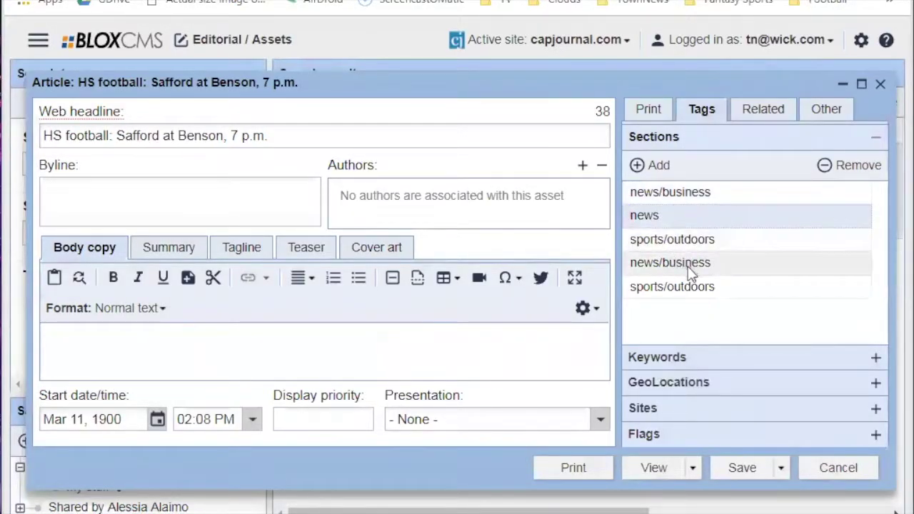
{"action": "left_click", "coordinate": [686, 286]}
{"action": "left_click", "coordinate": [829, 173]}
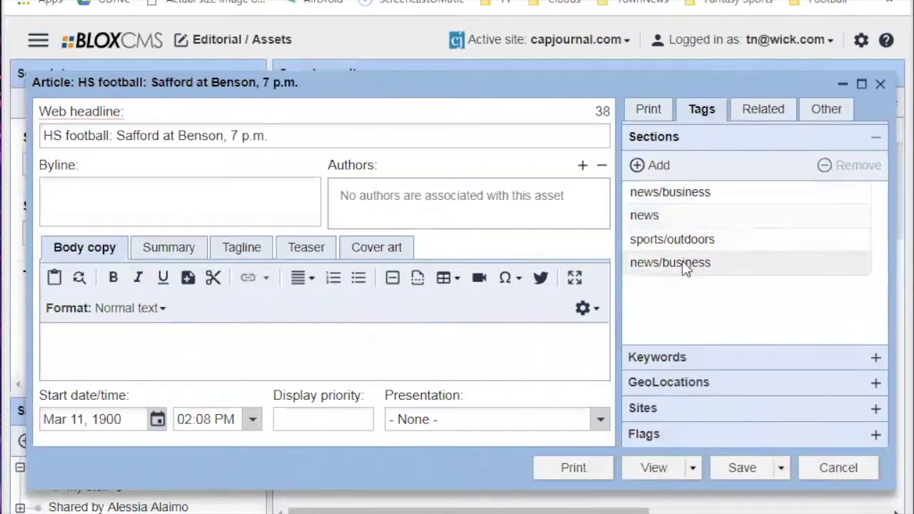
{"action": "left_click", "coordinate": [683, 263]}
{"action": "left_click", "coordinate": [835, 170]}
{"action": "left_click_drag", "start_coordinate": [662, 241], "coordinate": [662, 213]}
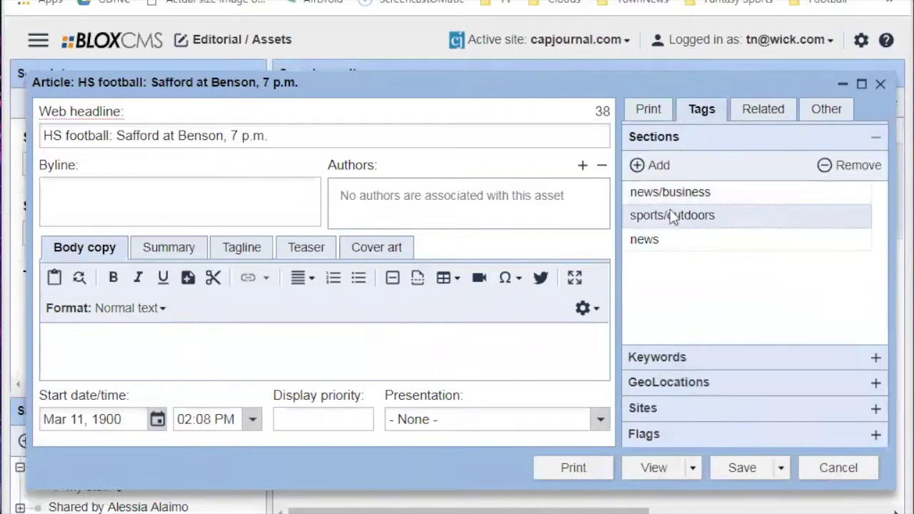
Visit the Herald/Review local news page, then the Classifieds page.
{"action": "left_click", "coordinate": [414, 2]}
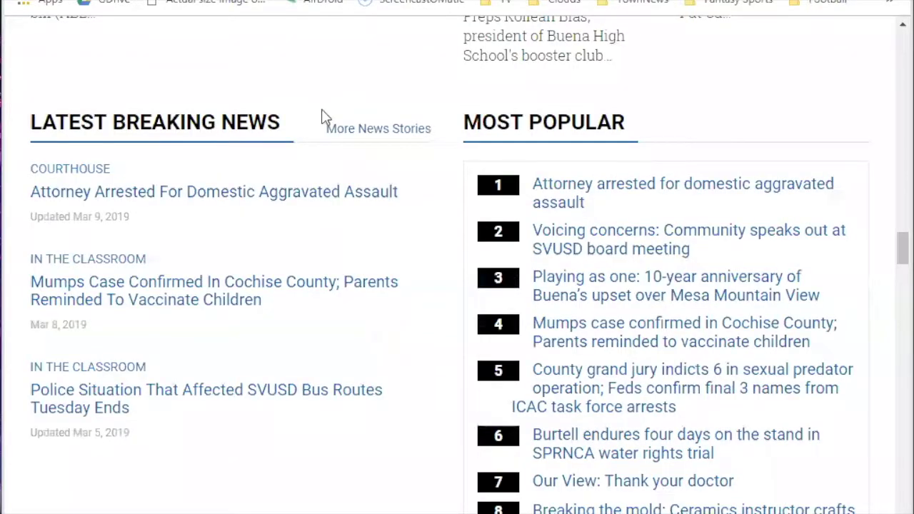
{"action": "scroll", "coordinate": [320, 130], "scroll_direction": "up", "scroll_amount": 15}
{"action": "scroll", "coordinate": [320, 130], "scroll_direction": "up", "scroll_amount": 10}
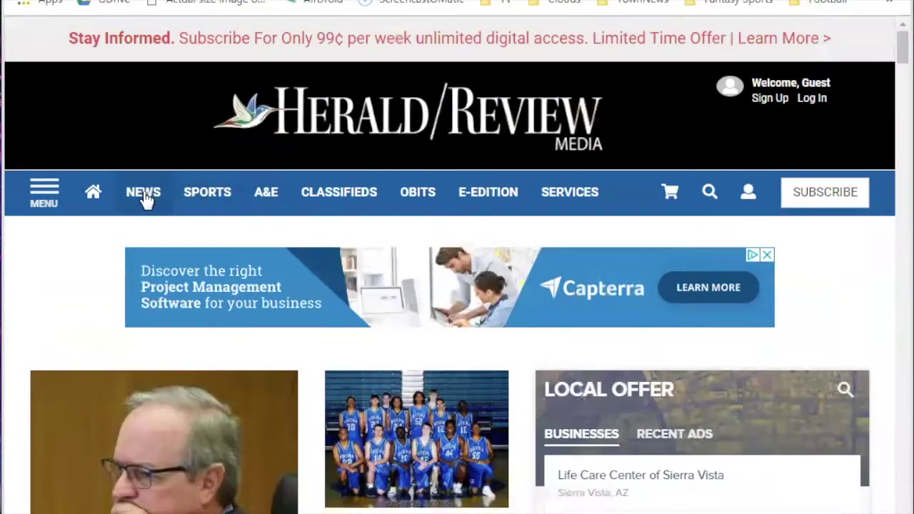
{"action": "left_click", "coordinate": [144, 196]}
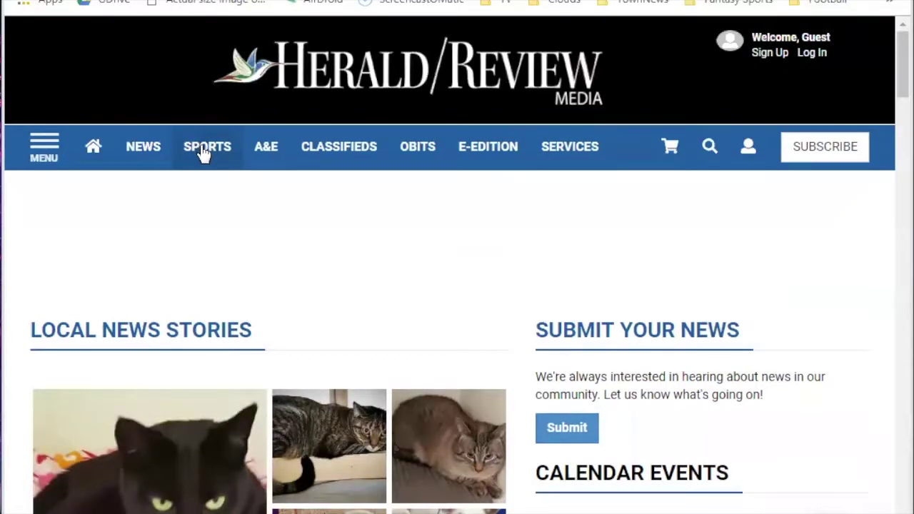
{"action": "scroll", "coordinate": [418, 316], "scroll_direction": "down", "scroll_amount": 3}
{"action": "scroll", "coordinate": [419, 316], "scroll_direction": "up", "scroll_amount": 3}
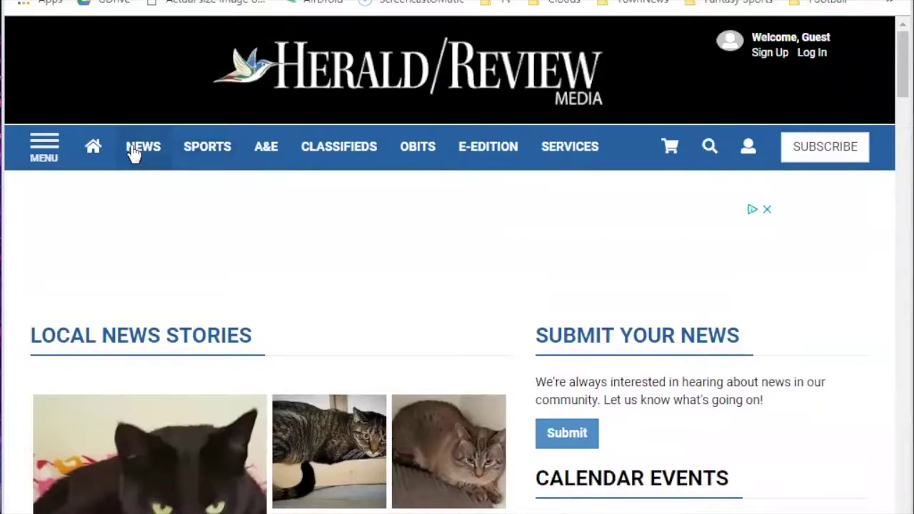
{"action": "mouse_move", "coordinate": [344, 163]}
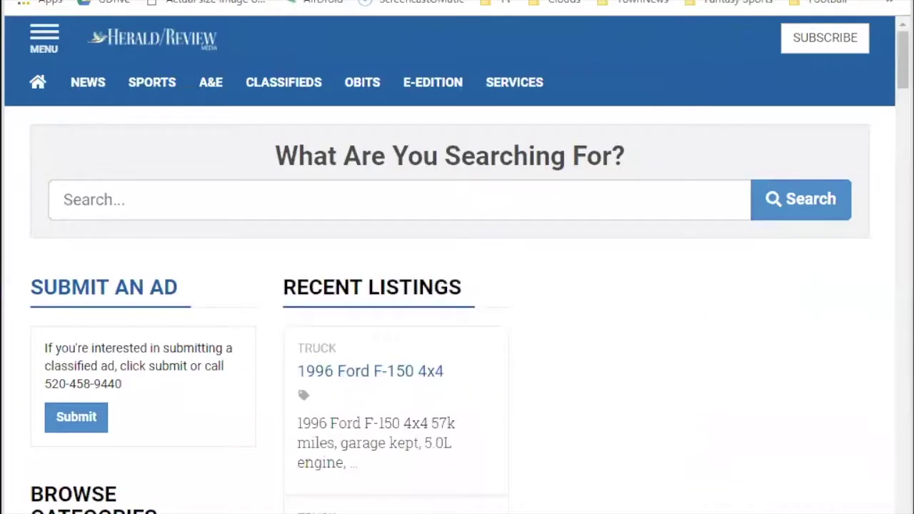
{"action": "left_click", "coordinate": [357, 2]}
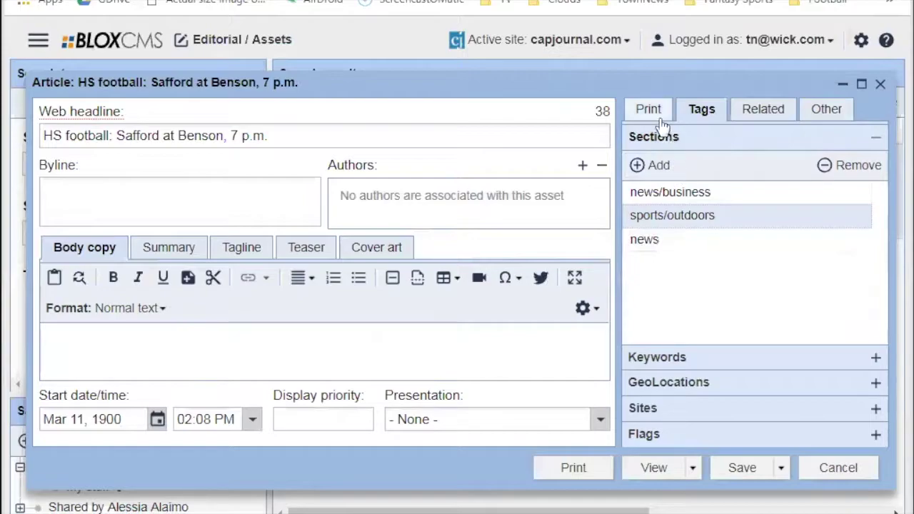
{"action": "left_click", "coordinate": [821, 113]}
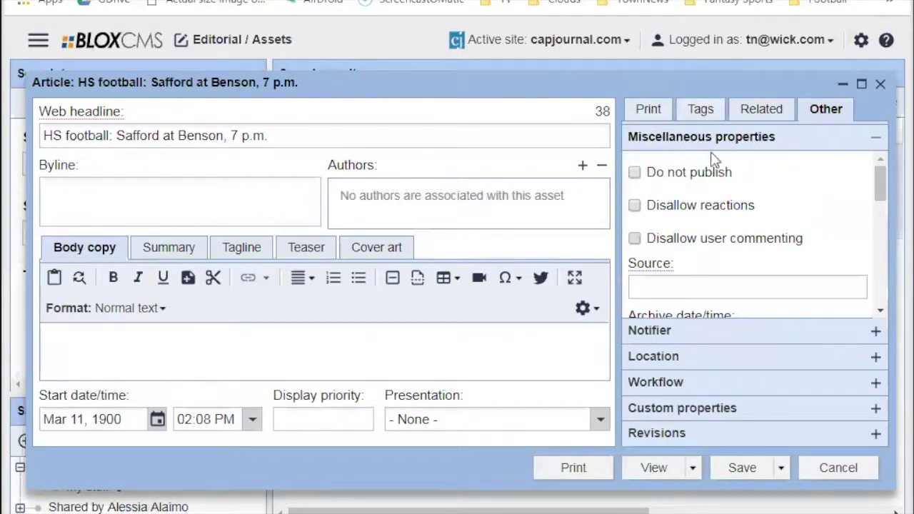
{"action": "left_click", "coordinate": [700, 111]}
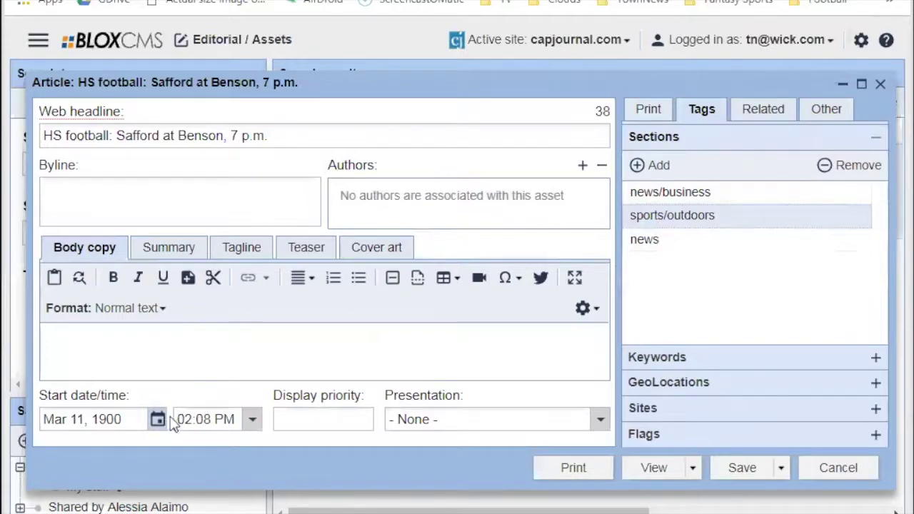
{"action": "left_click", "coordinate": [830, 113]}
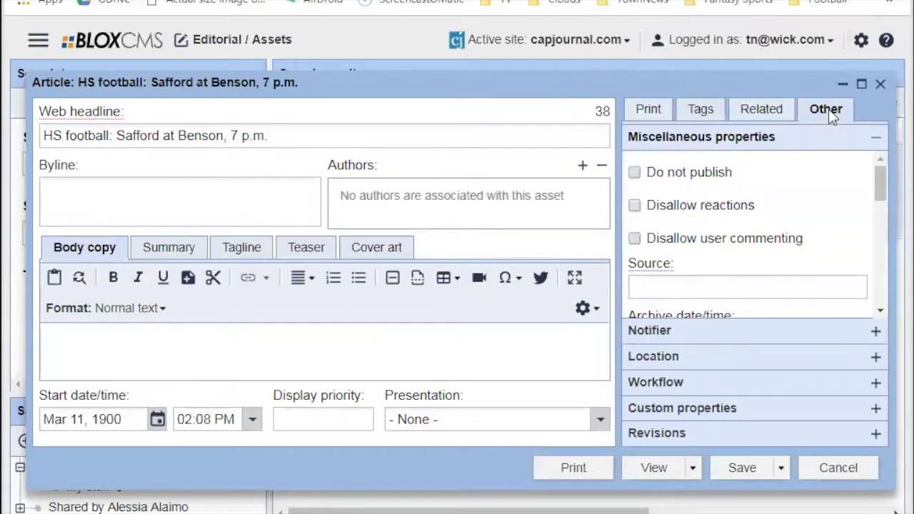
{"action": "left_click", "coordinate": [708, 115]}
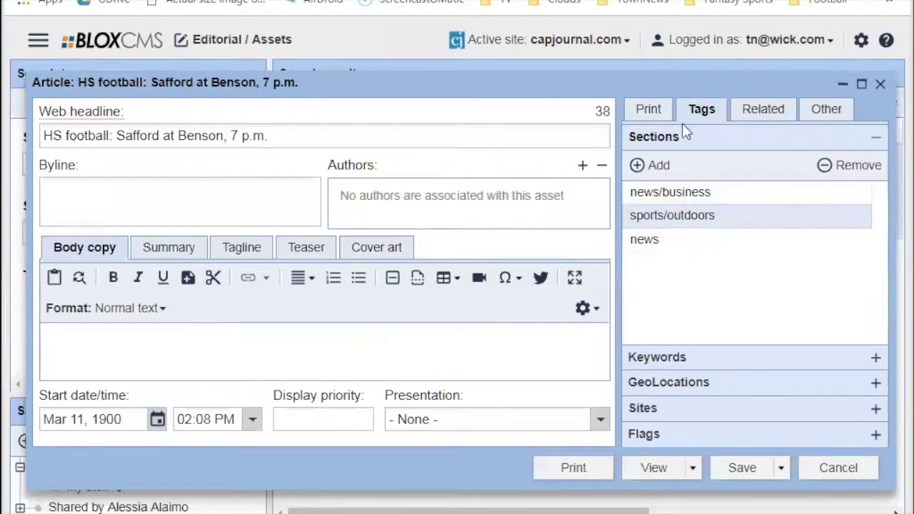
Clear the yymmdd-section-description text from the print Headline, leaving the web headline unchanged.
{"action": "left_click", "coordinate": [655, 113]}
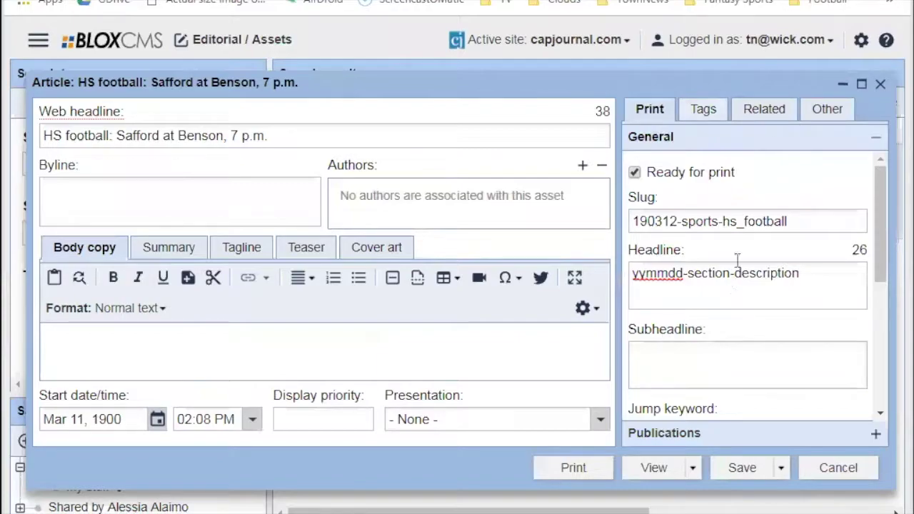
{"action": "mouse_move", "coordinate": [881, 189]}
{"action": "left_mouse_down"}
{"action": "mouse_move", "coordinate": [878, 200]}
{"action": "mouse_move", "coordinate": [880, 189]}
{"action": "left_mouse_up"}
{"action": "left_click", "coordinate": [671, 278]}
{"action": "key", "text": "ctrl+a"}
{"action": "key", "text": "BackSpace"}
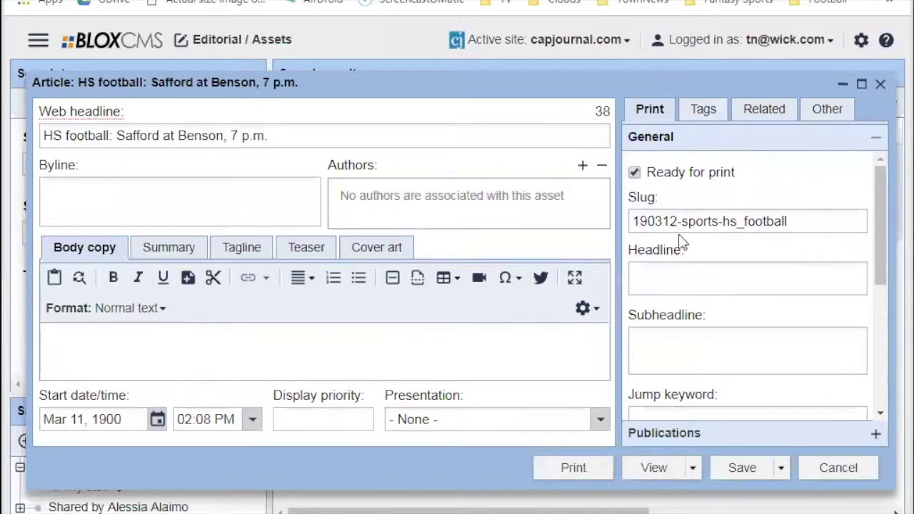
{"action": "triple_click", "coordinate": [165, 137]}
{"action": "left_click", "coordinate": [648, 268]}
{"action": "left_click", "coordinate": [359, 133]}
{"action": "left_click_drag", "start_coordinate": [302, 134], "coordinate": [44, 133]}
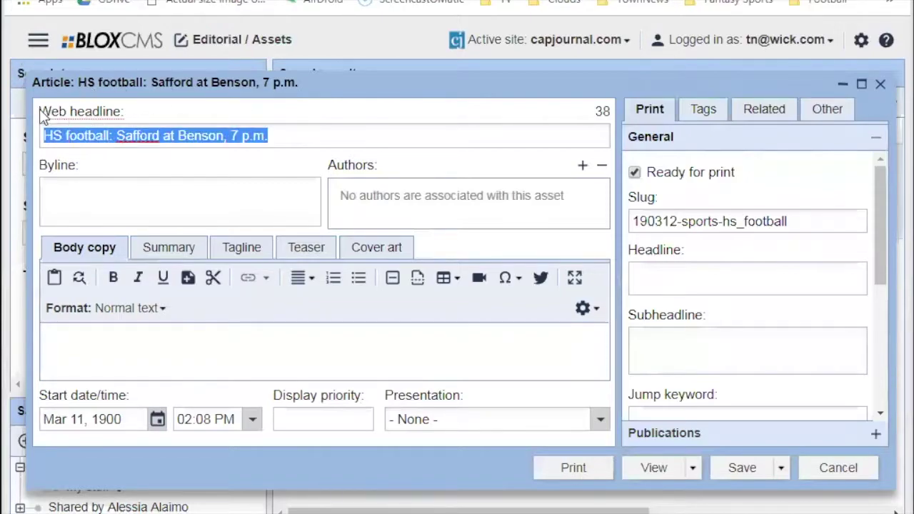
{"action": "left_click", "coordinate": [315, 139]}
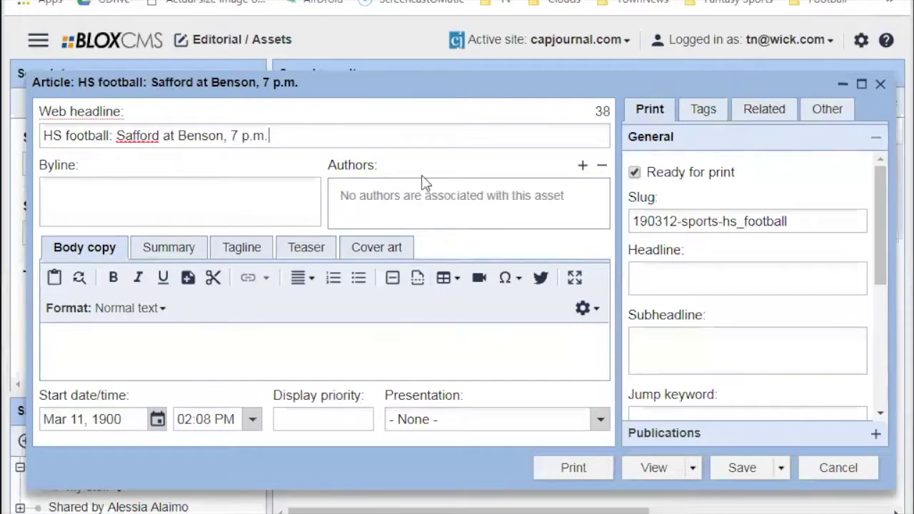
{"action": "left_click", "coordinate": [306, 128]}
{"action": "left_click_drag", "start_coordinate": [278, 136], "coordinate": [43, 135]}
{"action": "left_click", "coordinate": [352, 136]}
{"action": "left_click", "coordinate": [668, 284]}
{"action": "triple_click", "coordinate": [261, 125]}
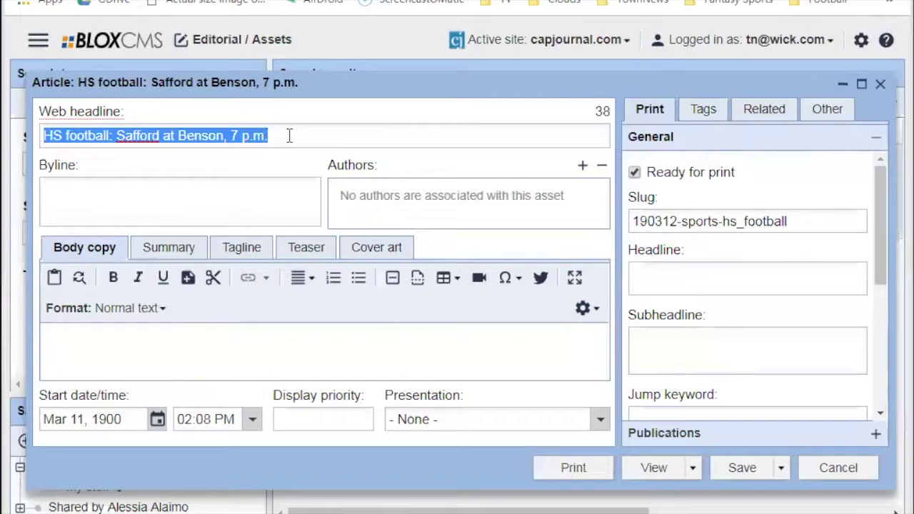
{"action": "left_click", "coordinate": [290, 136]}
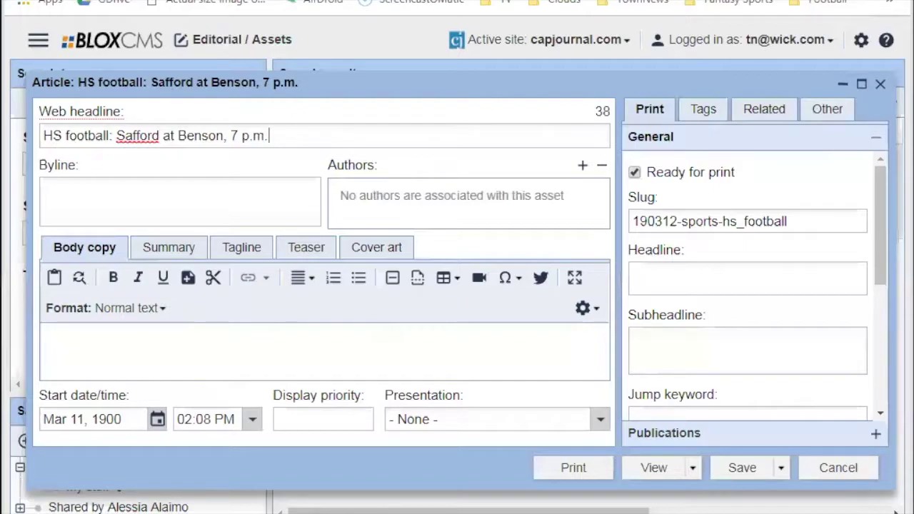
{"action": "left_click_drag", "start_coordinate": [310, 135], "coordinate": [52, 138]}
{"action": "left_click", "coordinate": [347, 134]}
{"action": "left_click", "coordinate": [650, 280]}
{"action": "left_click_drag", "start_coordinate": [268, 136], "coordinate": [45, 135]}
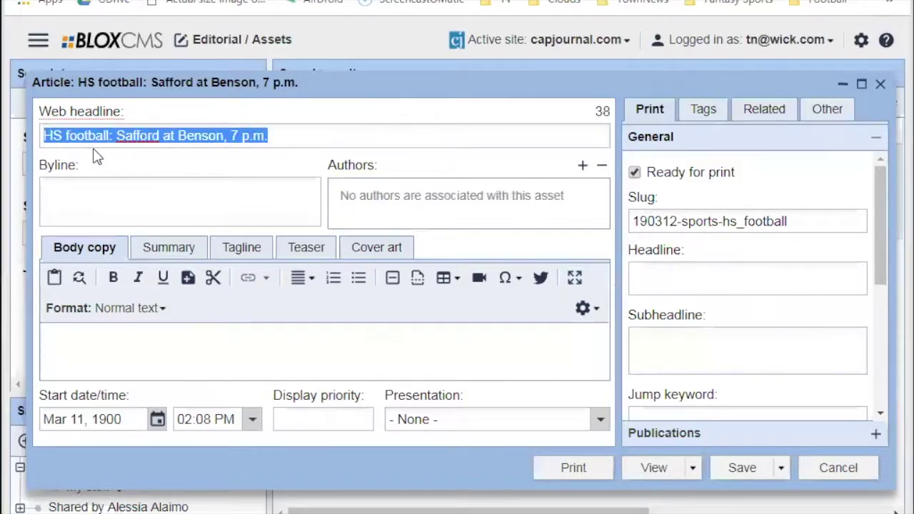
{"action": "left_click", "coordinate": [94, 149]}
{"action": "left_click", "coordinate": [700, 279]}
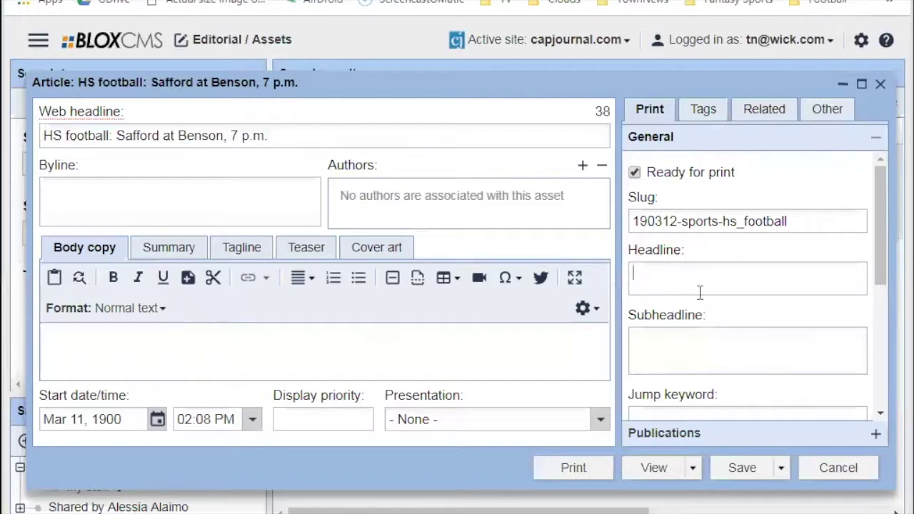
{"action": "left_click", "coordinate": [292, 137]}
{"action": "left_click_drag", "start_coordinate": [293, 137], "coordinate": [42, 135]}
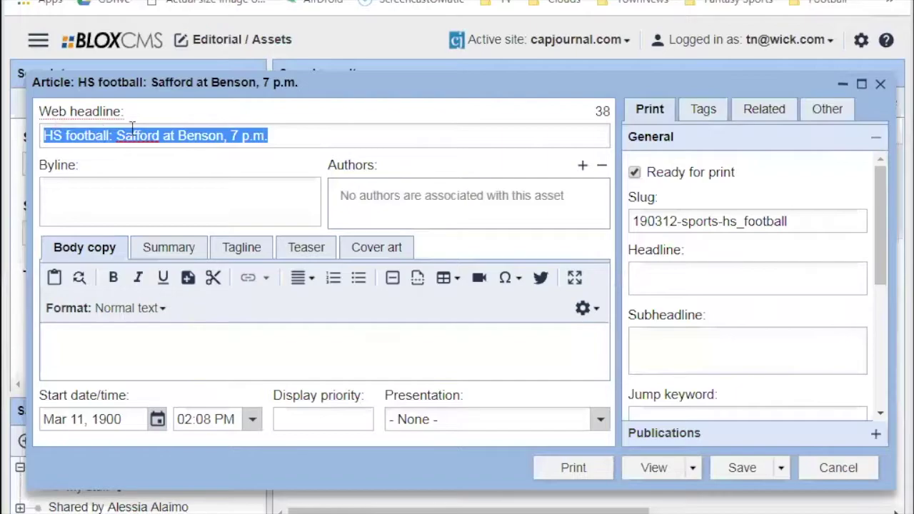
{"action": "left_click", "coordinate": [137, 135]}
{"action": "left_click", "coordinate": [694, 266]}
{"action": "left_click", "coordinate": [288, 136]}
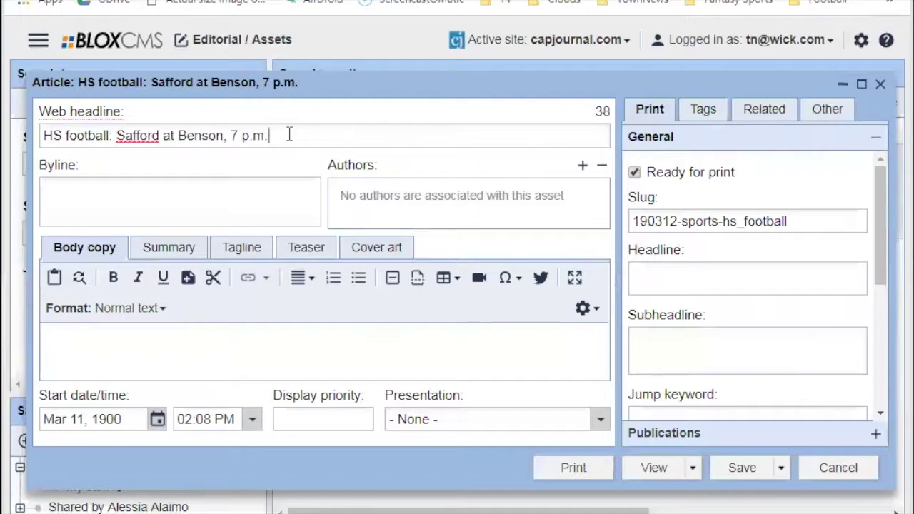
{"action": "left_click", "coordinate": [692, 270]}
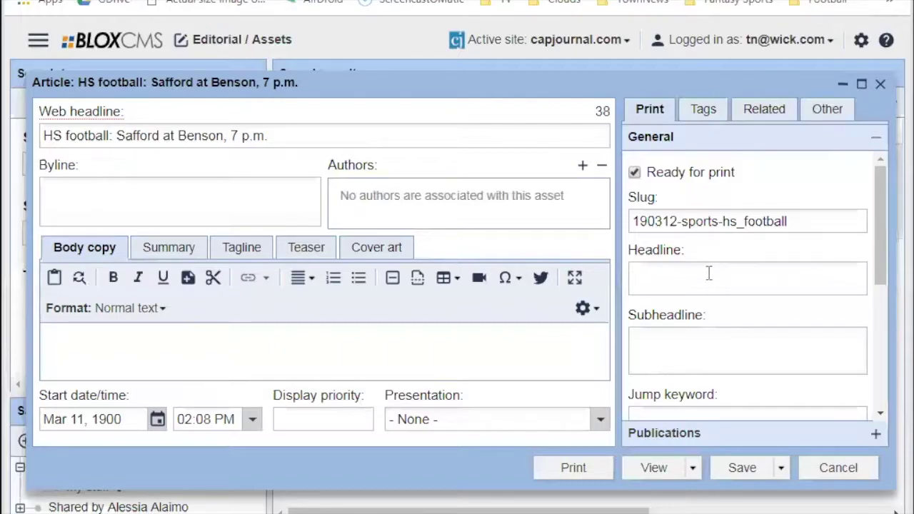
{"action": "left_click", "coordinate": [692, 340]}
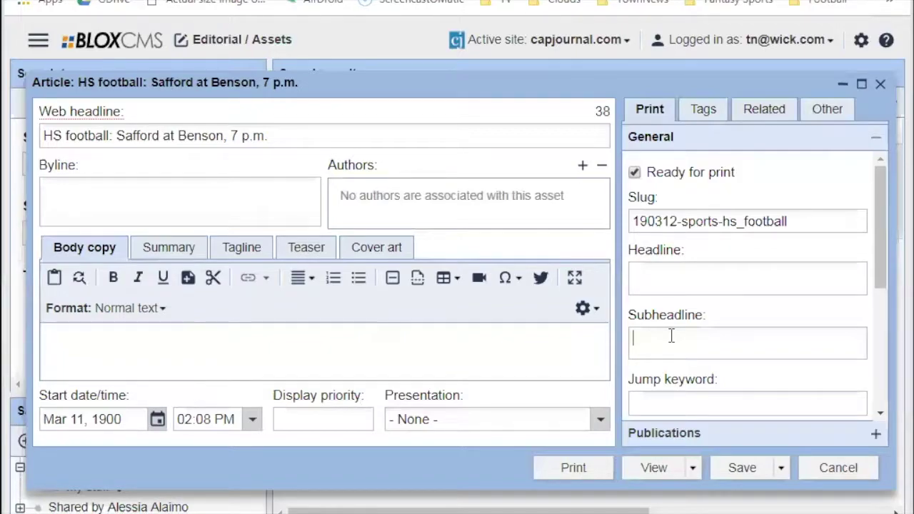
{"action": "left_click", "coordinate": [671, 335]}
{"action": "left_click", "coordinate": [701, 281]}
{"action": "left_click", "coordinate": [699, 336]}
{"action": "scroll", "coordinate": [754, 302], "scroll_direction": "down", "scroll_amount": 3}
{"action": "scroll", "coordinate": [750, 357], "scroll_direction": "up", "scroll_amount": 3}
{"action": "scroll", "coordinate": [689, 320], "scroll_direction": "down", "scroll_amount": 5}
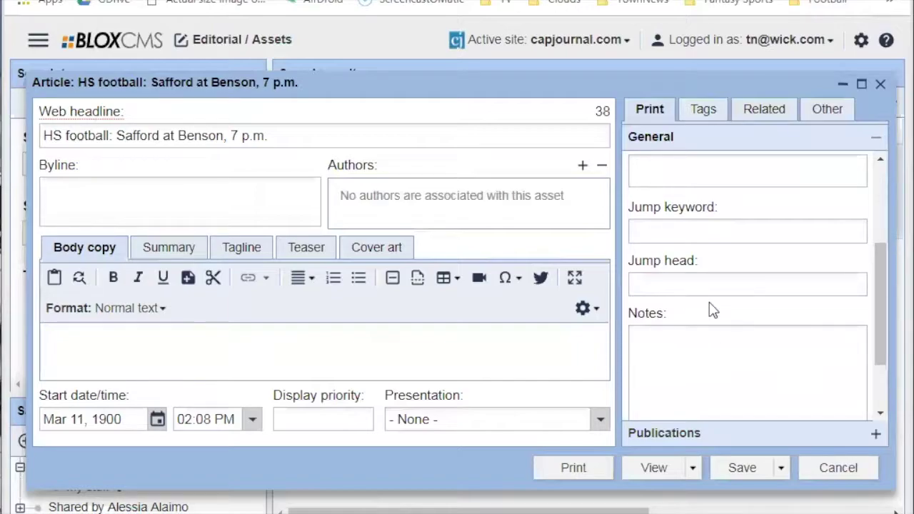
{"action": "scroll", "coordinate": [711, 308], "scroll_direction": "up", "scroll_amount": 5}
{"action": "left_click", "coordinate": [673, 286]}
{"action": "scroll", "coordinate": [676, 328], "scroll_direction": "down", "scroll_amount": 3}
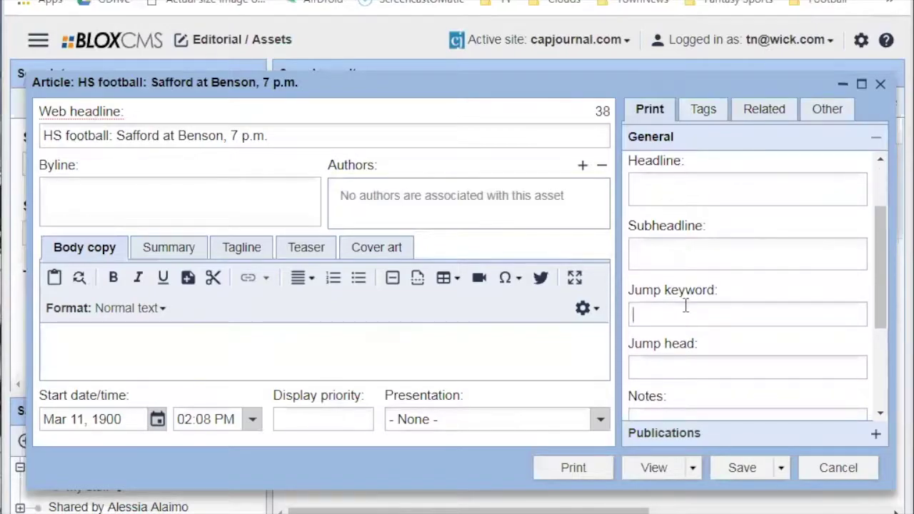
{"action": "left_click", "coordinate": [685, 313]}
{"action": "left_click", "coordinate": [701, 367]}
Type 'Alert:' at the start of the Print tab's Notes field.
{"action": "left_click", "coordinate": [702, 368]}
{"action": "scroll", "coordinate": [710, 353], "scroll_direction": "down", "scroll_amount": 3}
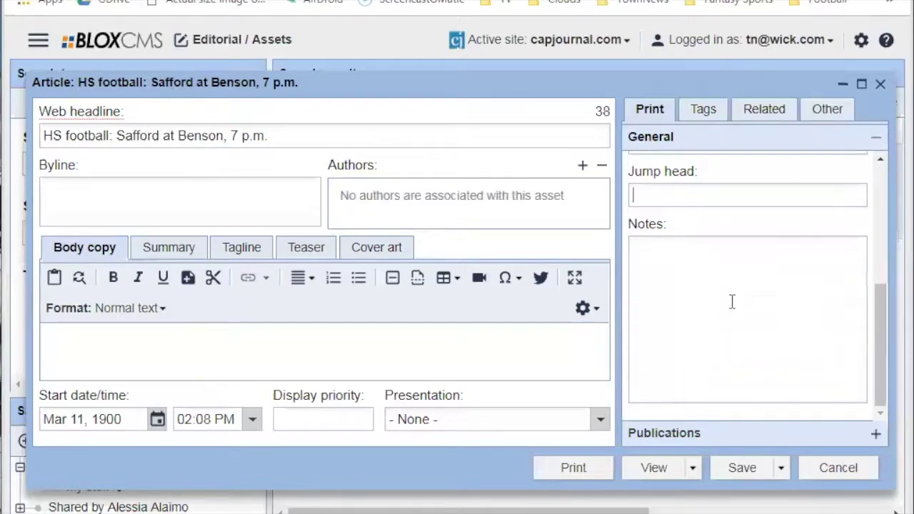
{"action": "left_click", "coordinate": [705, 257]}
{"action": "scroll", "coordinate": [649, 294], "scroll_direction": "up", "scroll_amount": 5}
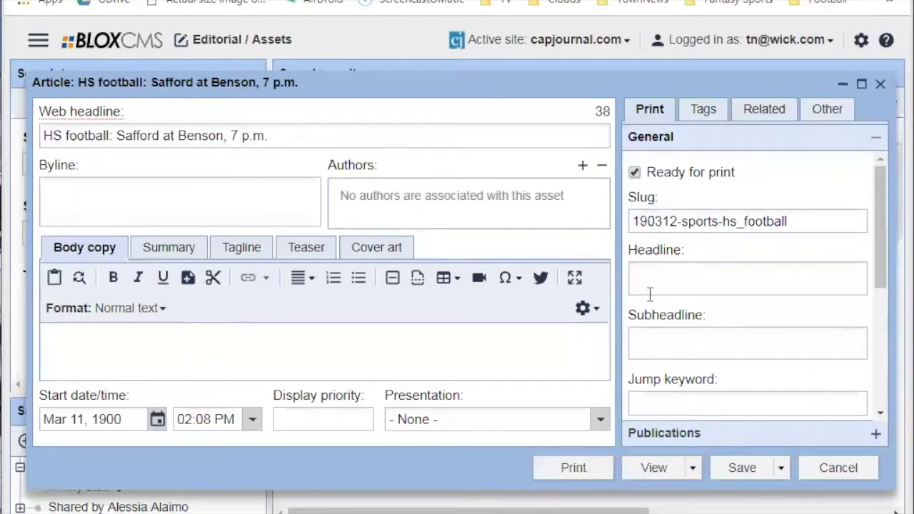
{"action": "scroll", "coordinate": [681, 323], "scroll_direction": "down", "scroll_amount": 5}
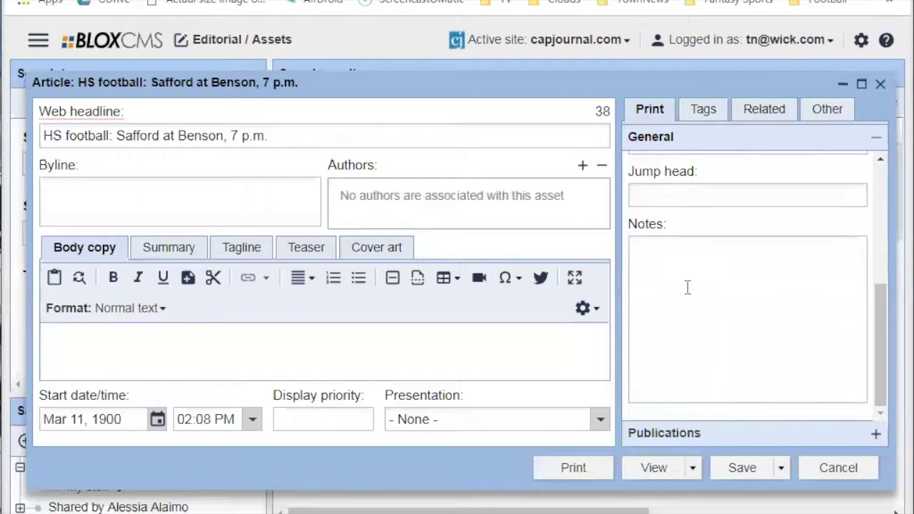
{"action": "type", "text": "Alert:"}
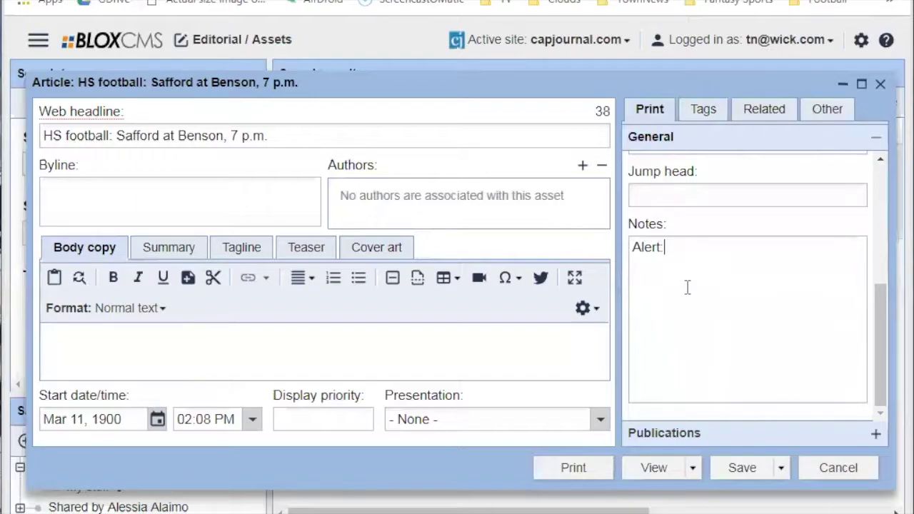
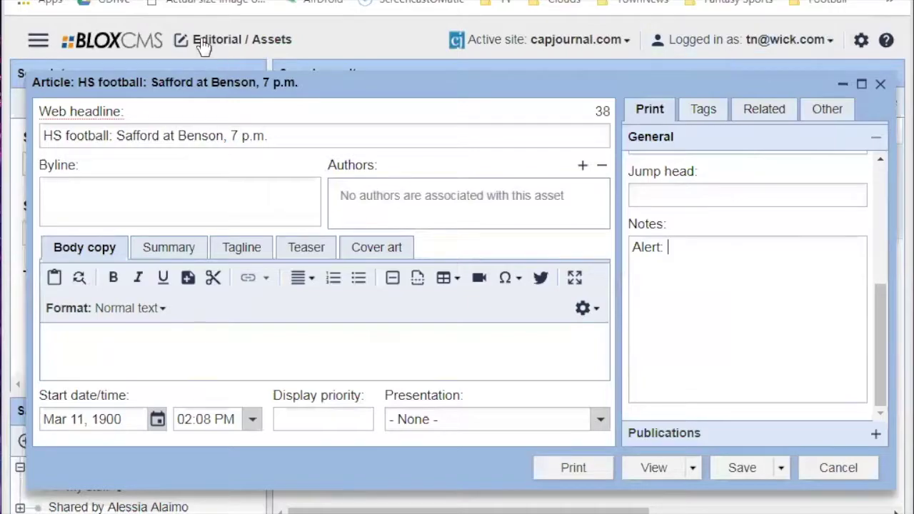
Start a new print publication for the article with Capital Journal (TCJ) as Publication.
{"action": "left_click", "coordinate": [40, 42]}
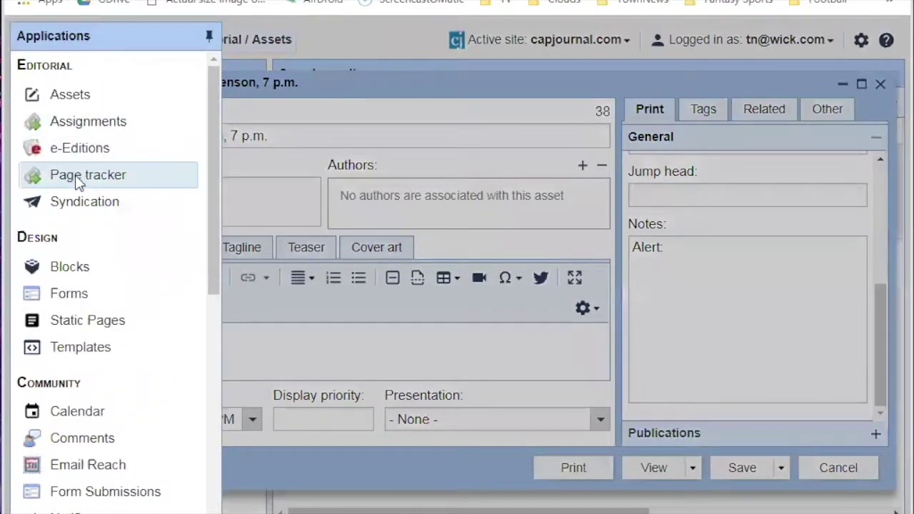
{"action": "left_click", "coordinate": [683, 262]}
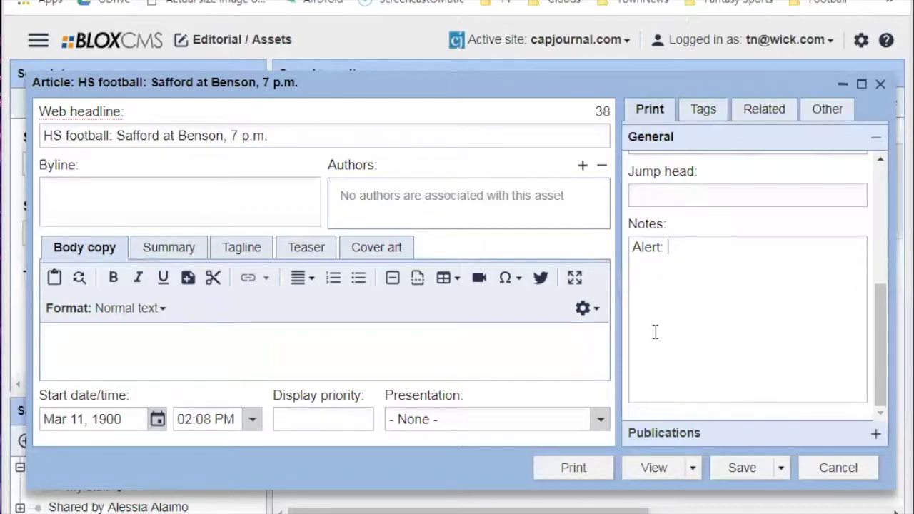
{"action": "left_click", "coordinate": [670, 433]}
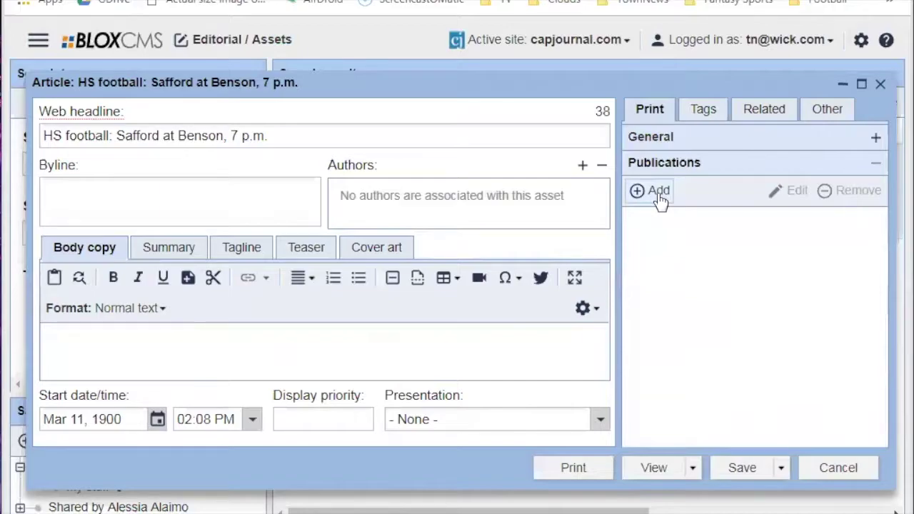
{"action": "left_click", "coordinate": [658, 196]}
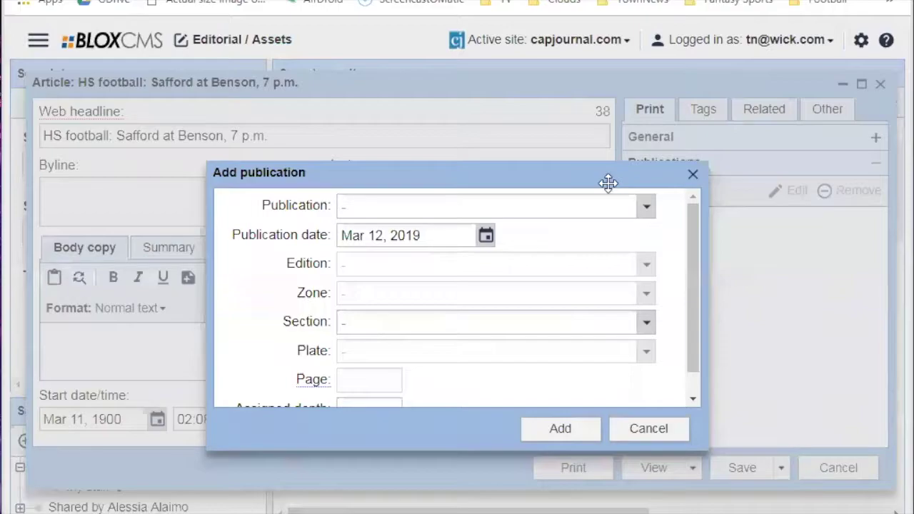
{"action": "left_click", "coordinate": [645, 207]}
{"action": "left_click", "coordinate": [422, 258]}
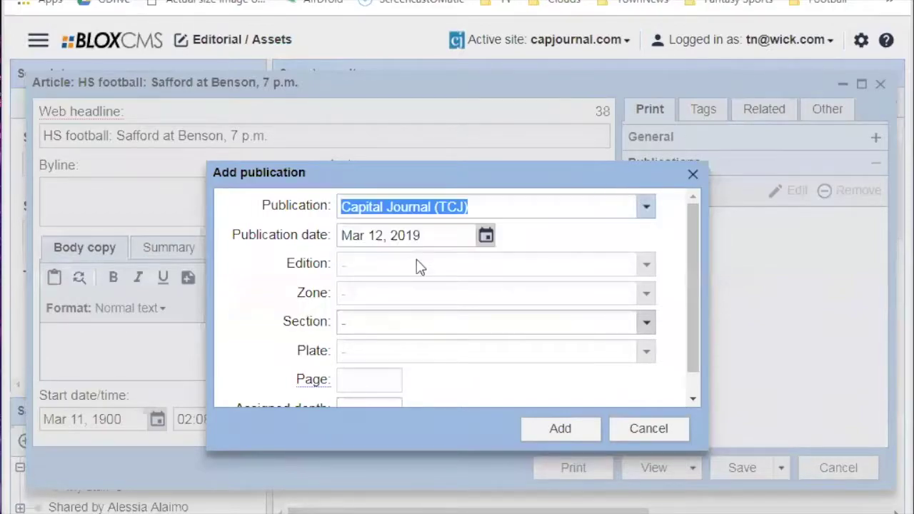
Set the publication's Section to A and Page to 1.
{"action": "left_click", "coordinate": [400, 330]}
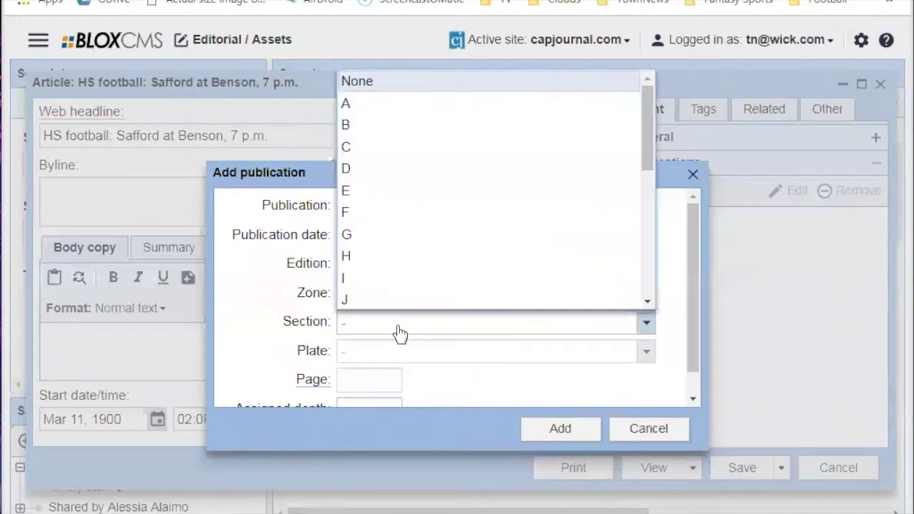
{"action": "left_click", "coordinate": [353, 100]}
{"action": "scroll", "coordinate": [382, 340], "scroll_direction": "down", "scroll_amount": 1}
{"action": "left_click", "coordinate": [368, 357]}
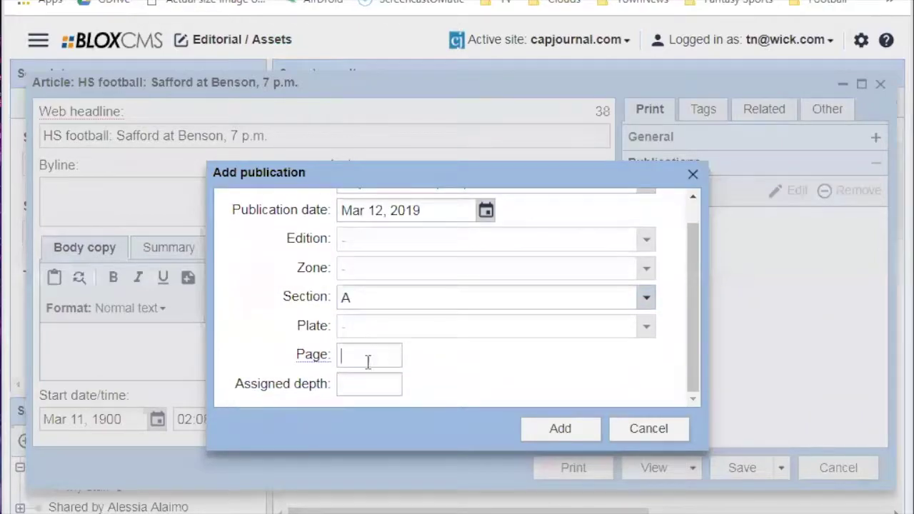
{"action": "type", "text": "1"}
{"action": "left_click", "coordinate": [369, 388]}
{"action": "scroll", "coordinate": [400, 357], "scroll_direction": "up", "scroll_amount": 1}
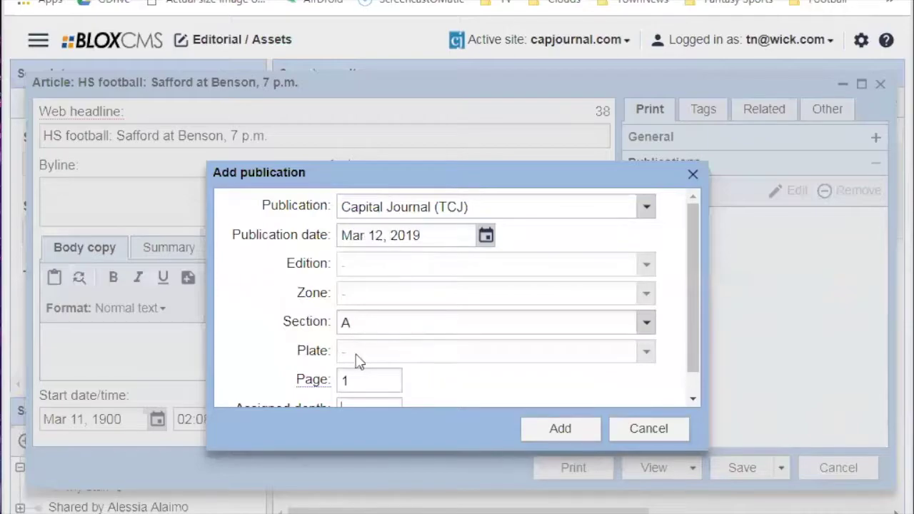
Save the TCJ publication entry: Section A, Page 1, Mar 12, 2019.
{"action": "left_click", "coordinate": [554, 426]}
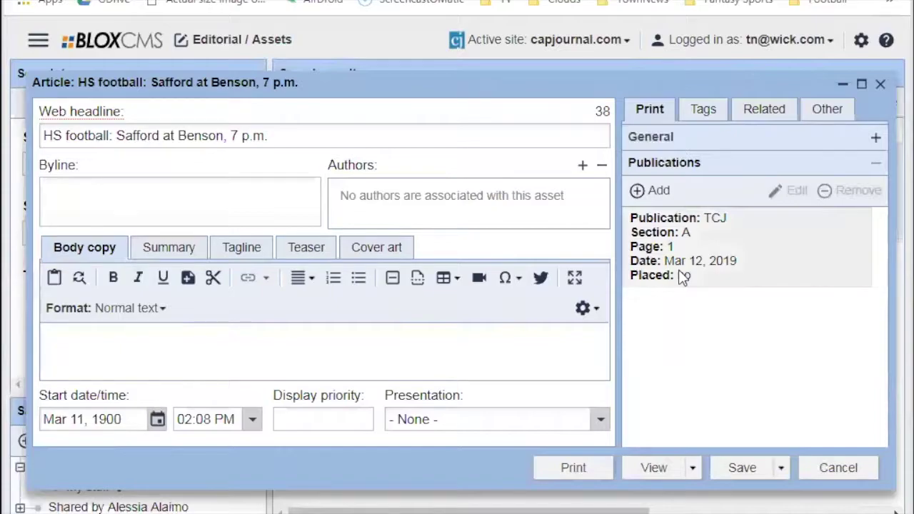
Edit the TCJ publication, clearing its Page value and entering 20 as Assigned depth.
{"action": "double_click", "coordinate": [719, 263]}
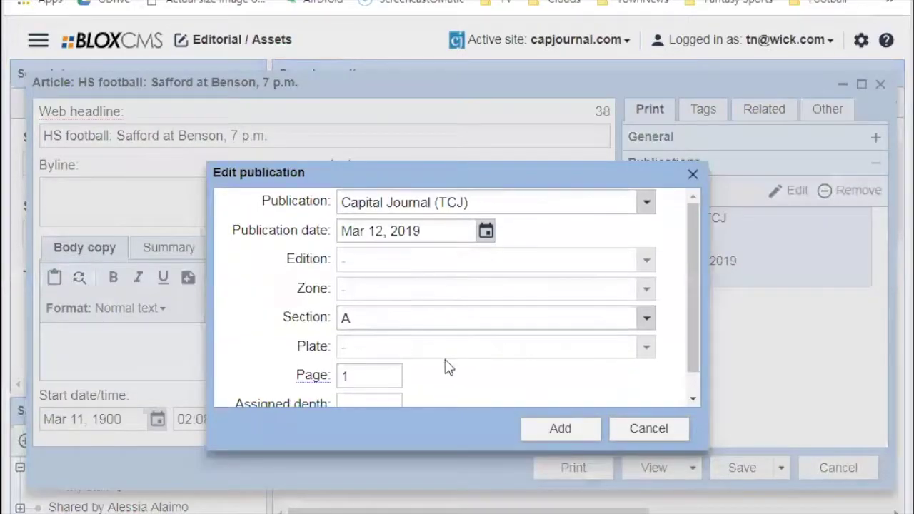
{"action": "scroll", "coordinate": [441, 353], "scroll_direction": "down", "scroll_amount": 1}
{"action": "left_click", "coordinate": [355, 384]}
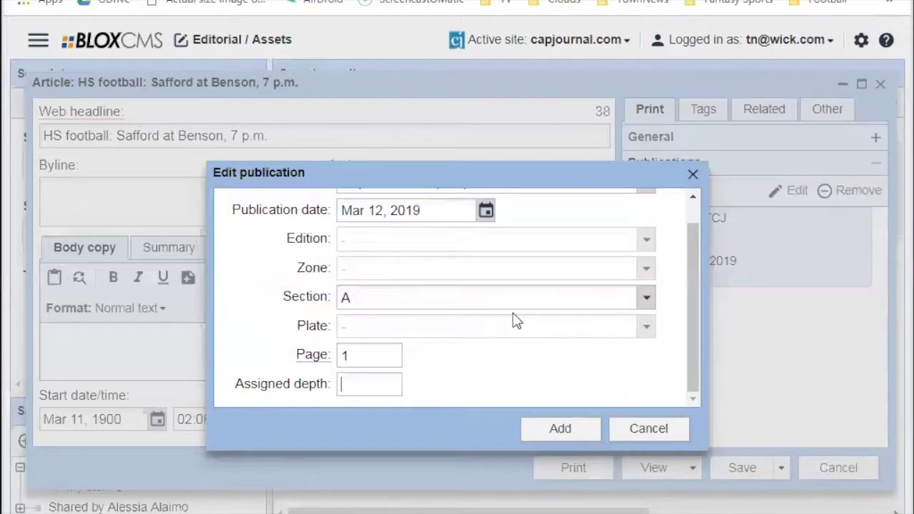
{"action": "left_click_drag", "start_coordinate": [394, 354], "coordinate": [332, 359]}
{"action": "key", "text": "BackSpace"}
{"action": "left_click", "coordinate": [362, 386]}
{"action": "type", "text": "20"}
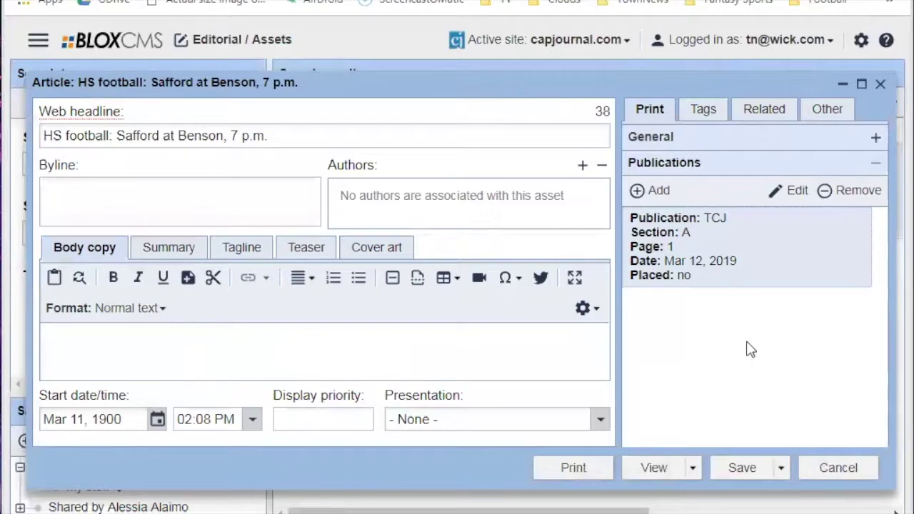
Expand the General print fields, then go back to the Publications section.
{"action": "left_click", "coordinate": [683, 139]}
{"action": "left_click", "coordinate": [654, 433]}
Remove the TCJ publication, then begin adding a publication and cancel it.
{"action": "left_click", "coordinate": [856, 194]}
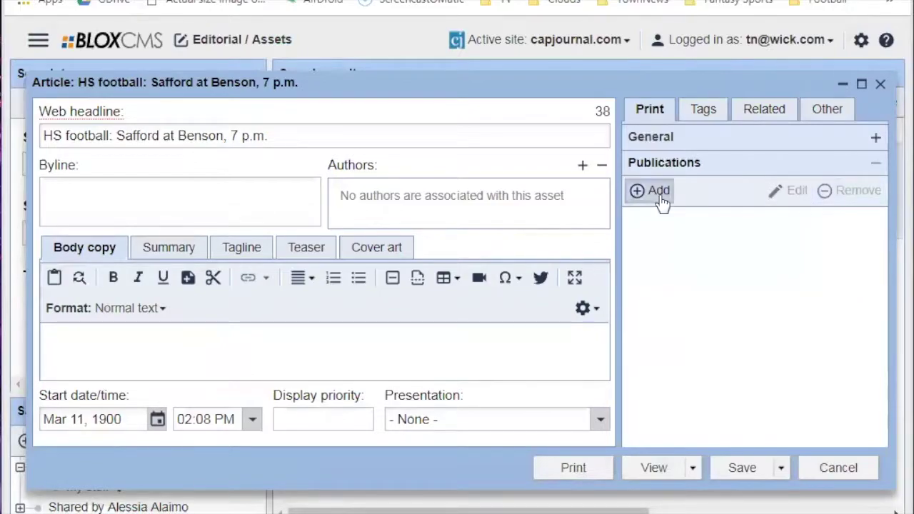
{"action": "left_click", "coordinate": [655, 191]}
{"action": "left_click", "coordinate": [575, 209]}
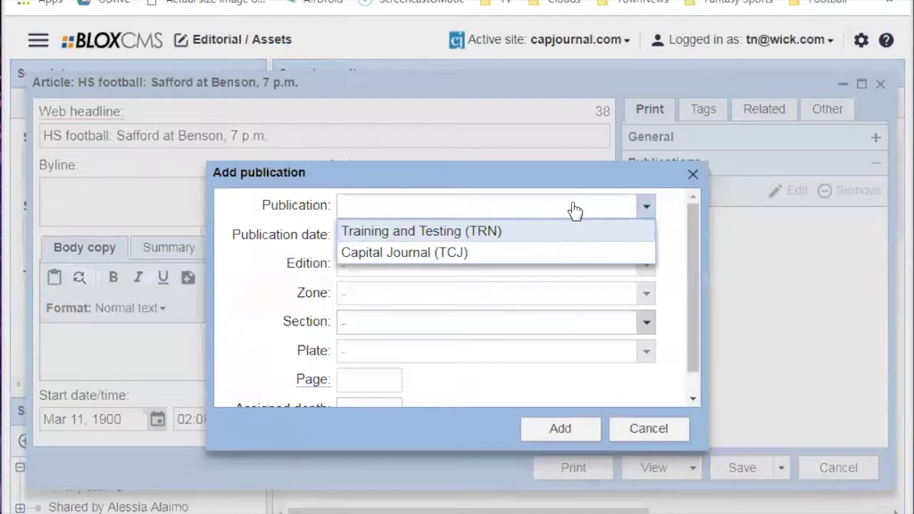
{"action": "left_click", "coordinate": [645, 429]}
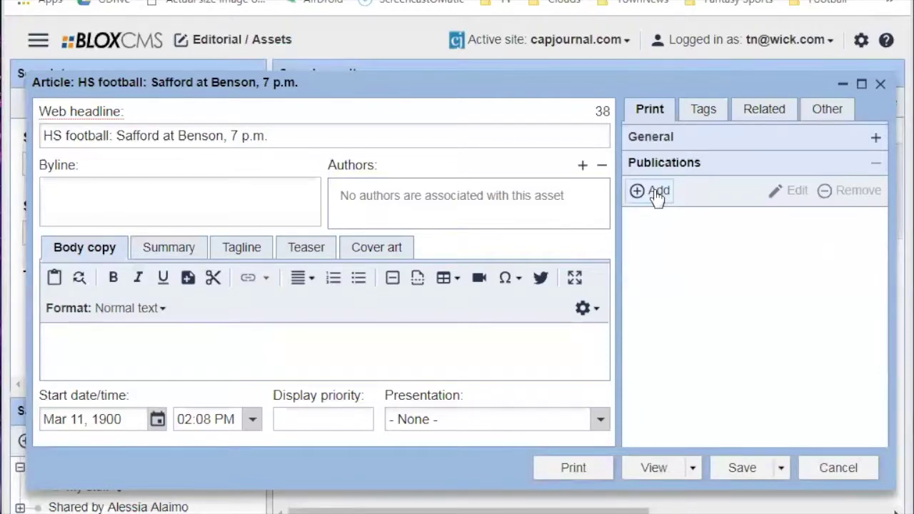
Re-add Capital Journal (TCJ) as a publication and begin adding a second one.
{"action": "left_click", "coordinate": [657, 193]}
{"action": "left_click", "coordinate": [435, 214]}
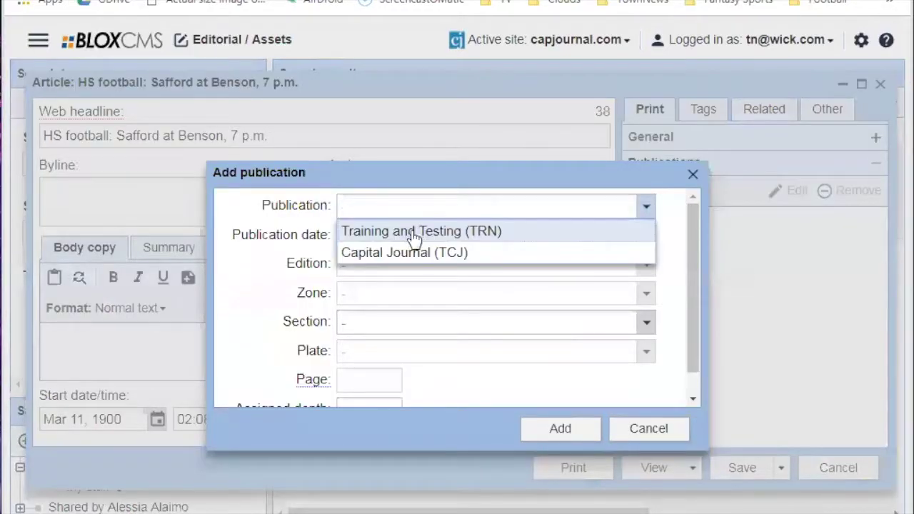
{"action": "left_click", "coordinate": [403, 250]}
{"action": "left_click", "coordinate": [582, 435]}
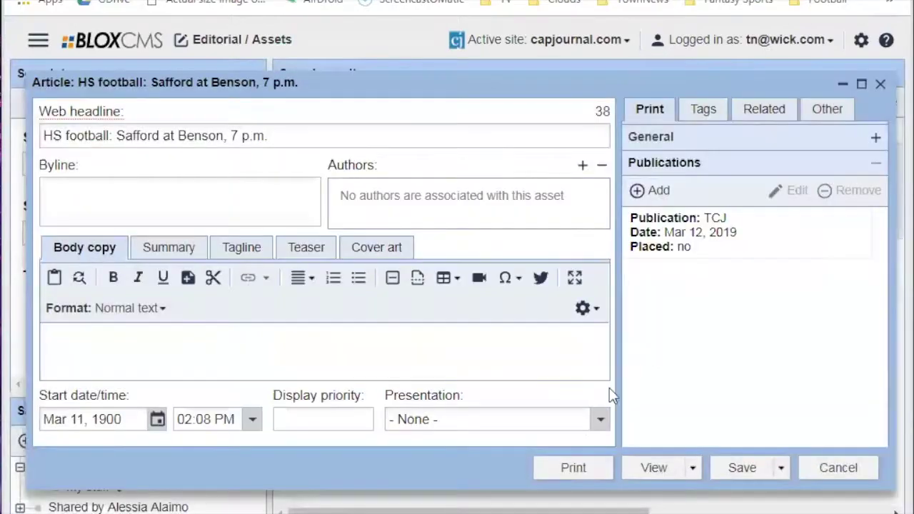
{"action": "left_click", "coordinate": [657, 190]}
{"action": "left_click", "coordinate": [434, 211]}
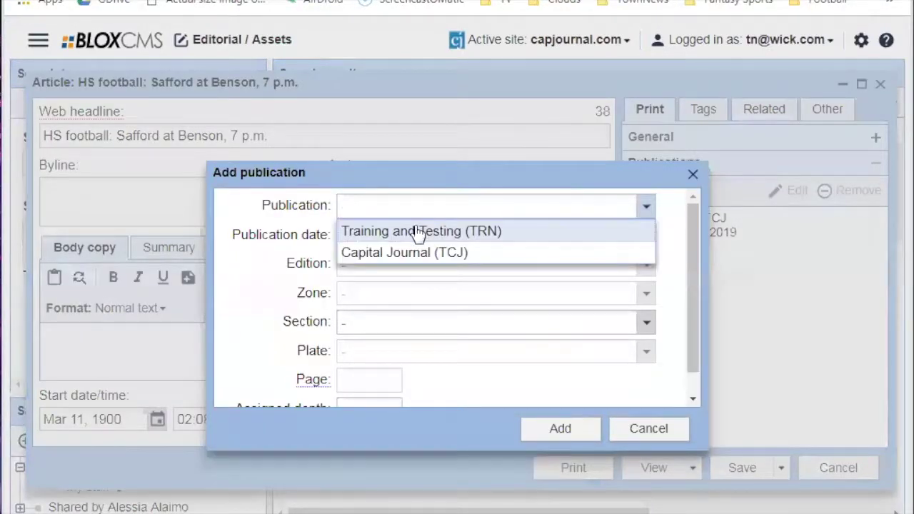
Add Training and Testing (TRN) as the article's second publication.
{"action": "left_click", "coordinate": [422, 232]}
{"action": "left_click", "coordinate": [547, 429]}
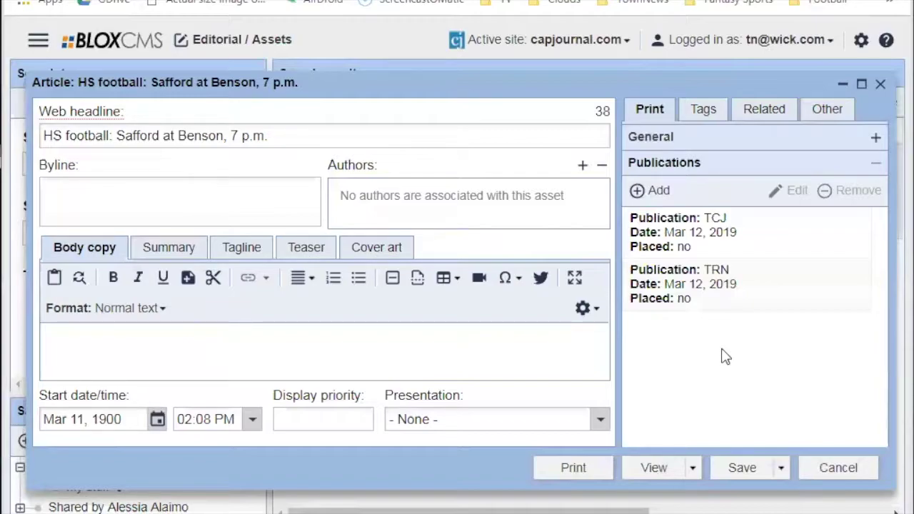
{"action": "left_click", "coordinate": [532, 41]}
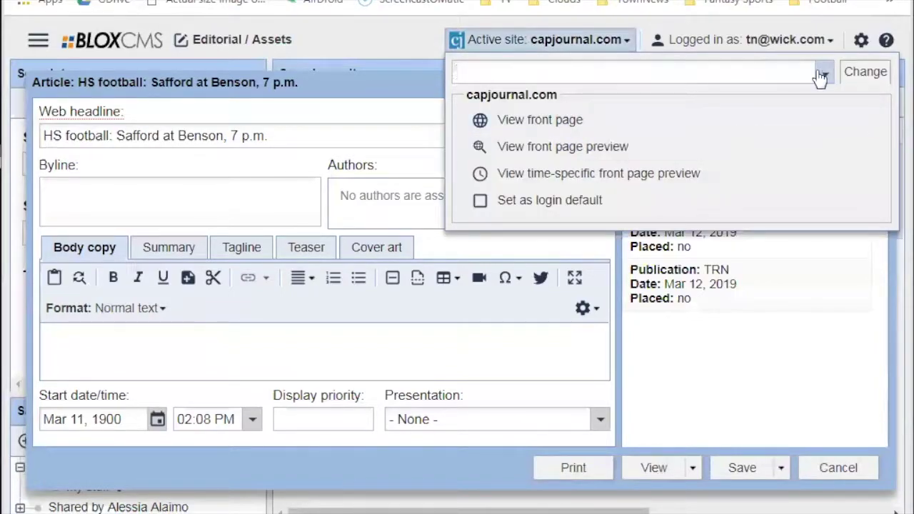
{"action": "left_click", "coordinate": [823, 72]}
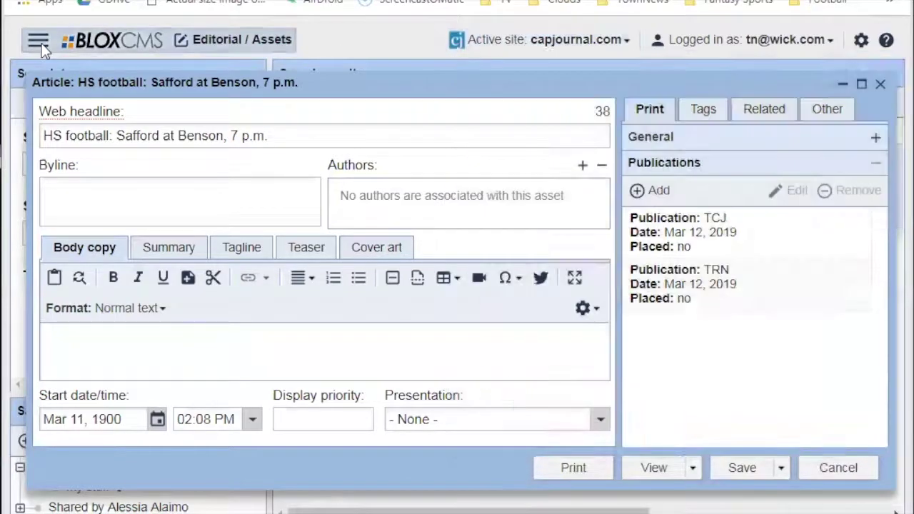
Open and then dismiss the Applications panel to bring the article editor back into view.
{"action": "left_click", "coordinate": [40, 41]}
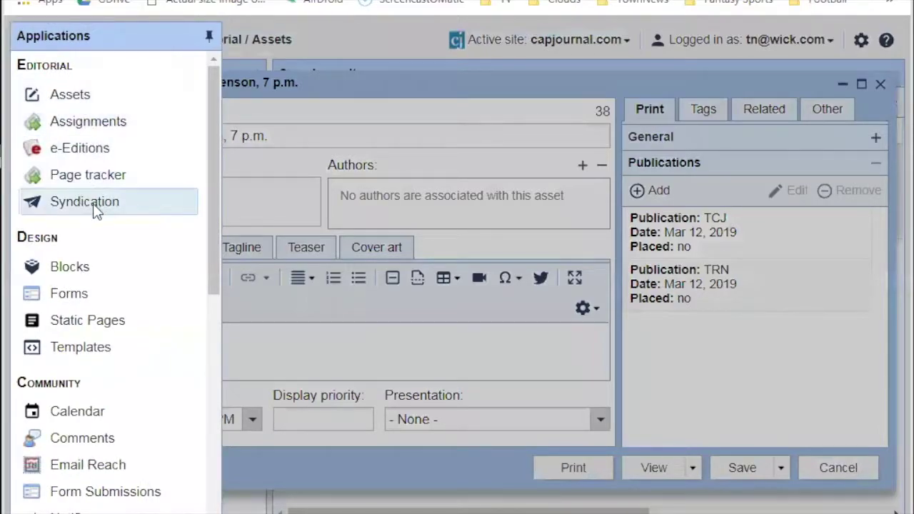
{"action": "left_click", "coordinate": [400, 81]}
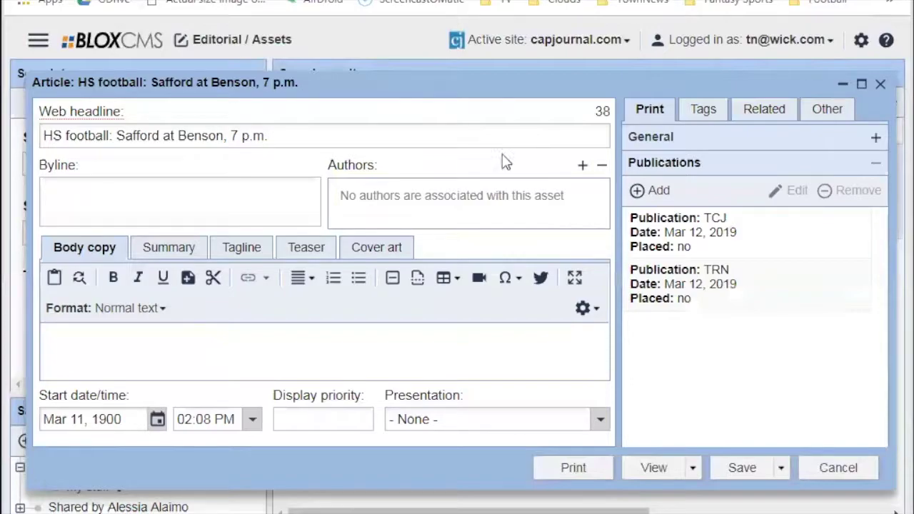
Expand the General print settings and the Publications list on the Print tab.
{"action": "left_click", "coordinate": [708, 139]}
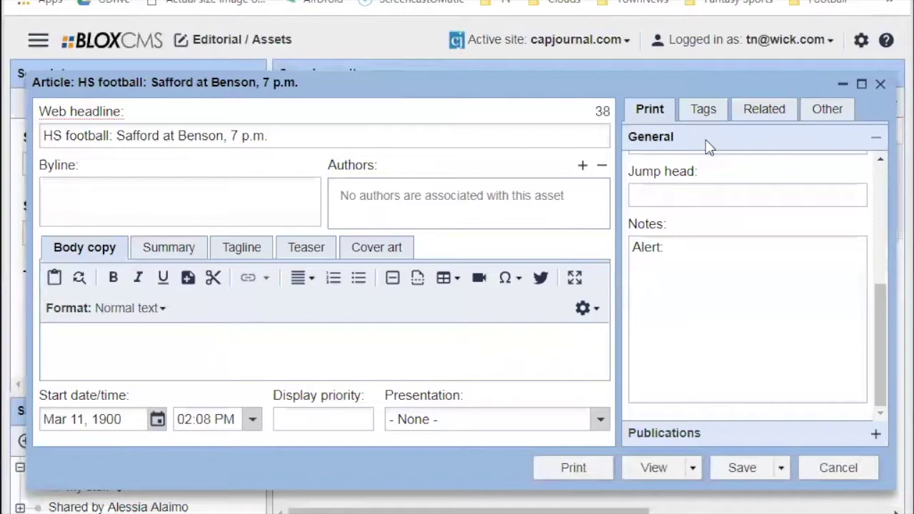
{"action": "left_click", "coordinate": [706, 111]}
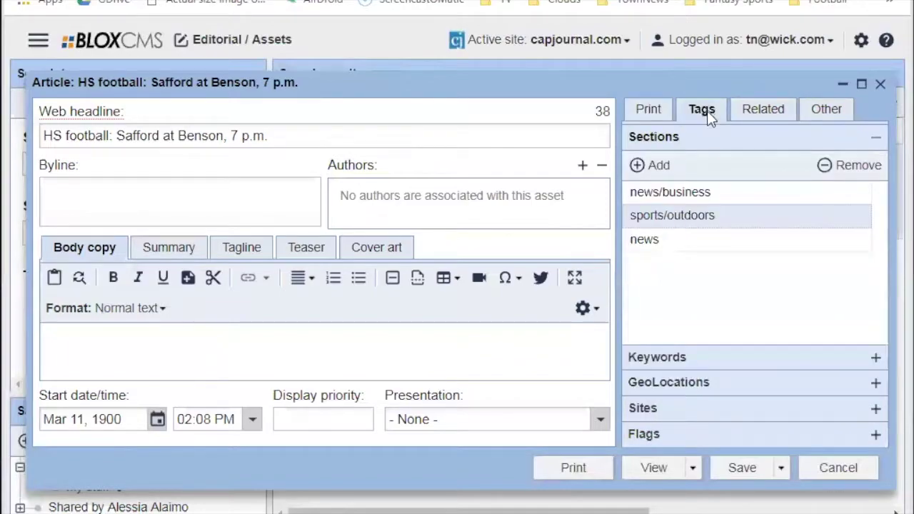
{"action": "left_click", "coordinate": [663, 108]}
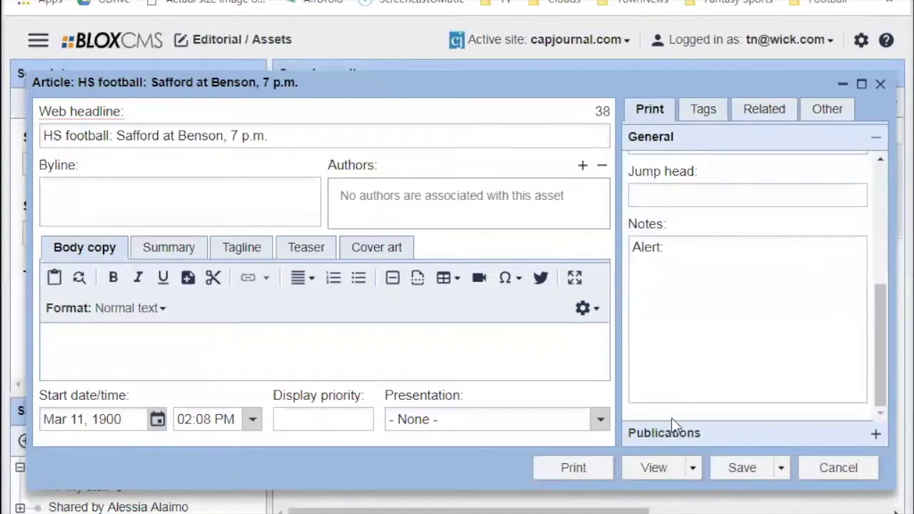
{"action": "left_click", "coordinate": [669, 433]}
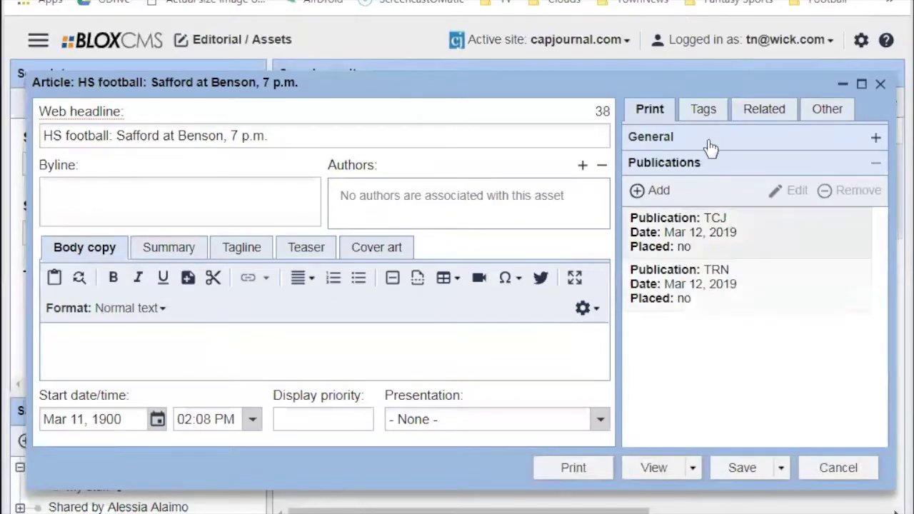
Expand Keywords in the article's tag details and open the application settings.
{"action": "left_click", "coordinate": [703, 111]}
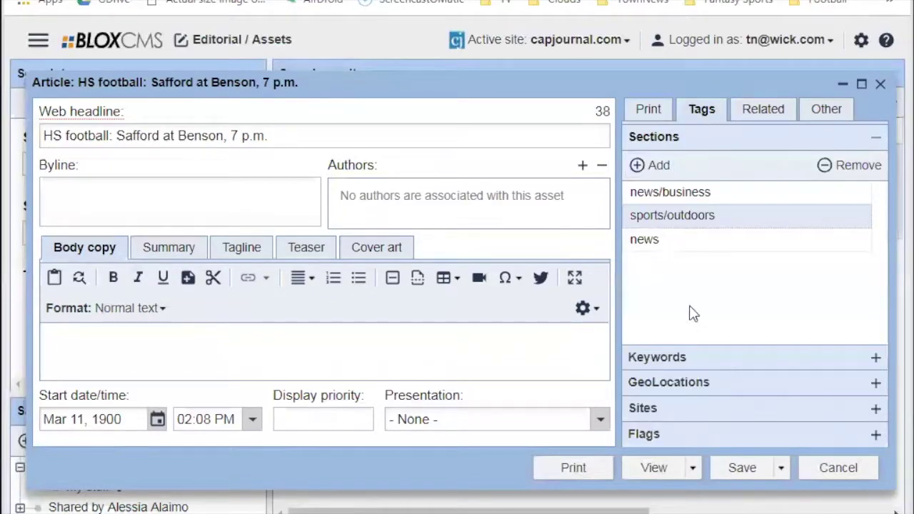
{"action": "left_click", "coordinate": [678, 360]}
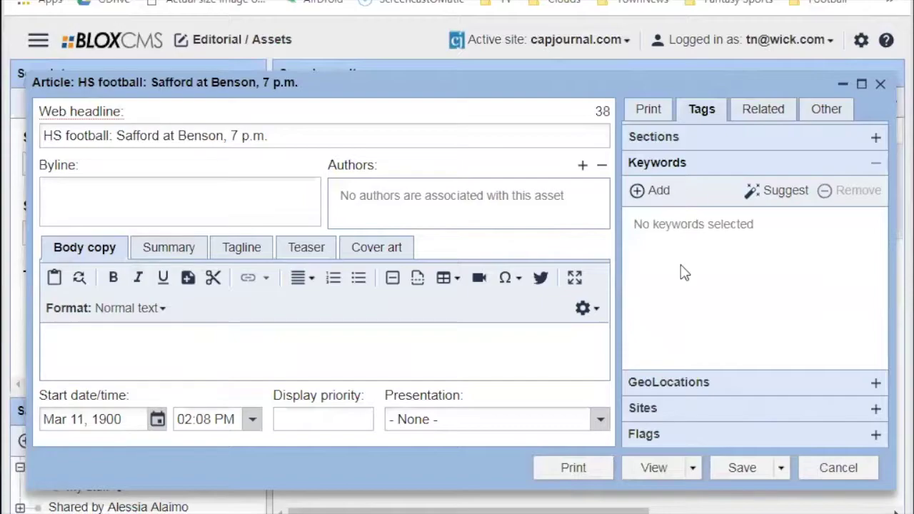
{"action": "left_click", "coordinate": [860, 40]}
Move the article window aside and expand the Semantic analysis settings.
{"action": "left_click_drag", "start_coordinate": [735, 80], "coordinate": [666, 486]}
{"action": "left_click", "coordinate": [686, 357]}
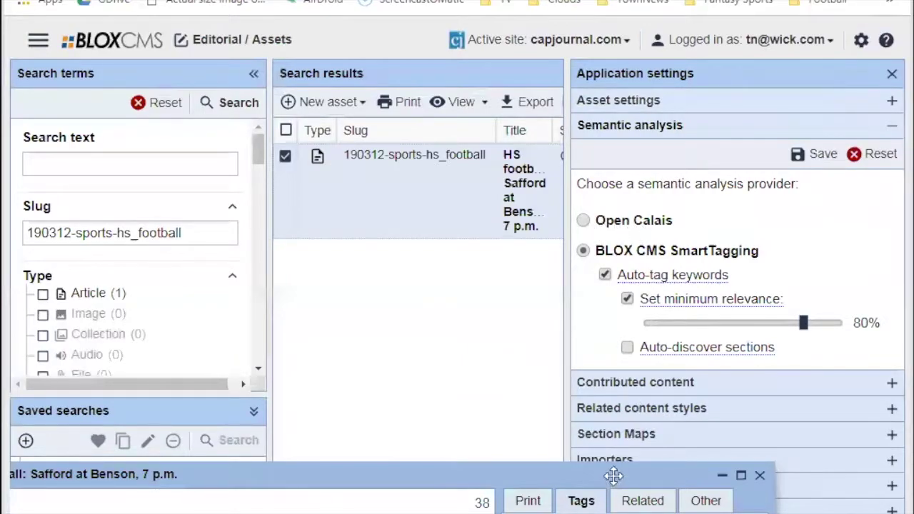
{"action": "left_click_drag", "start_coordinate": [613, 476], "coordinate": [631, 447]}
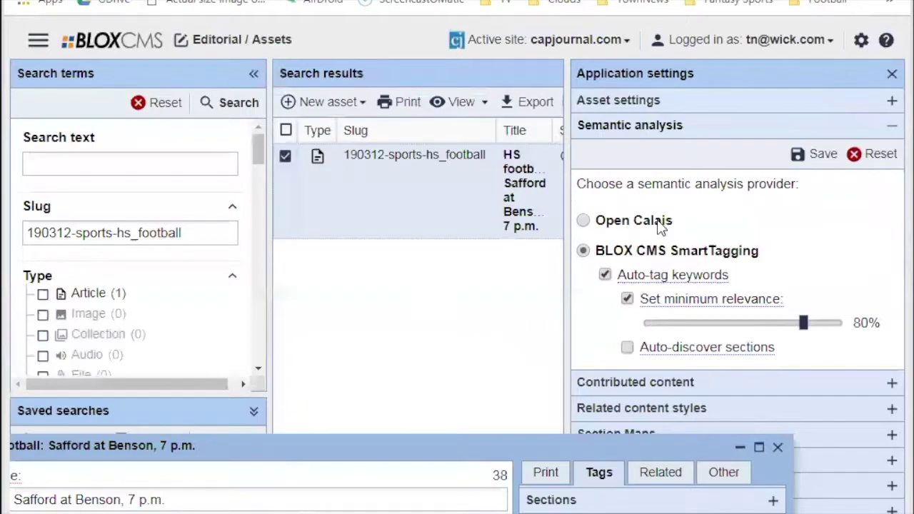
Bring the article back and expand its GeoLocations, Sites and Flags sections.
{"action": "left_click_drag", "start_coordinate": [296, 444], "coordinate": [393, 91]}
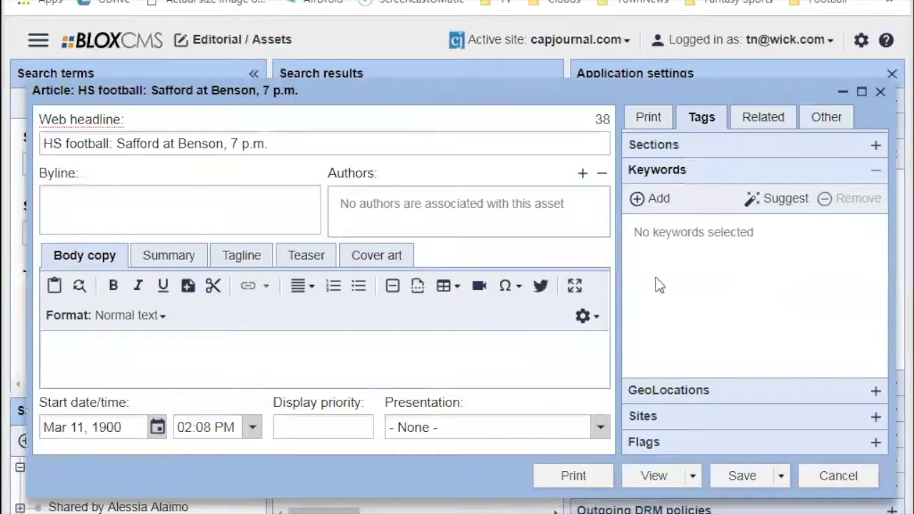
{"action": "left_click", "coordinate": [716, 393]}
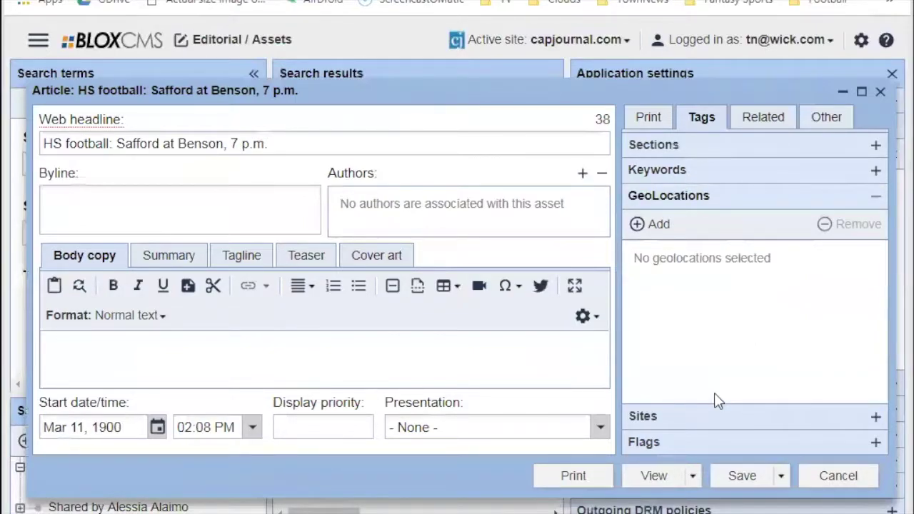
{"action": "left_click", "coordinate": [694, 427]}
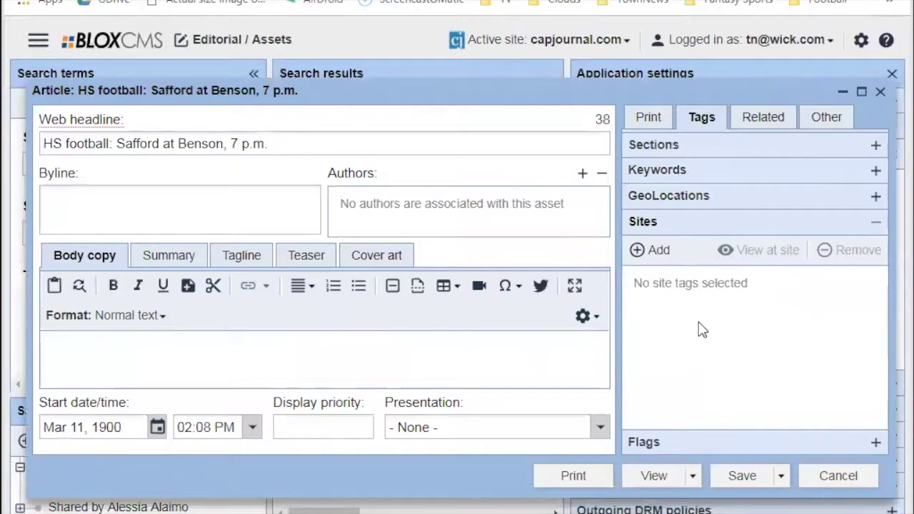
{"action": "left_click", "coordinate": [686, 442]}
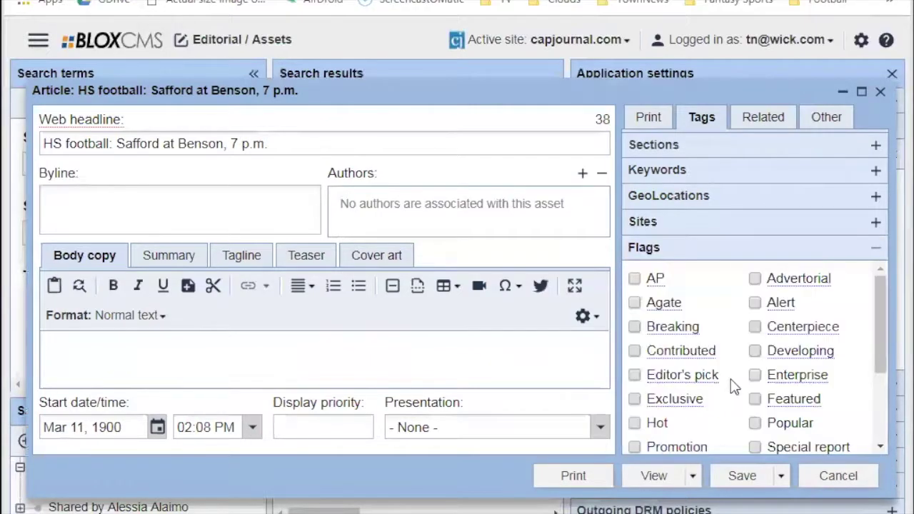
Browse the Flags checkboxes, then switch to the article's Related details.
{"action": "scroll", "coordinate": [744, 355], "scroll_direction": "down", "scroll_amount": 3}
{"action": "scroll", "coordinate": [745, 359], "scroll_direction": "up", "scroll_amount": 3}
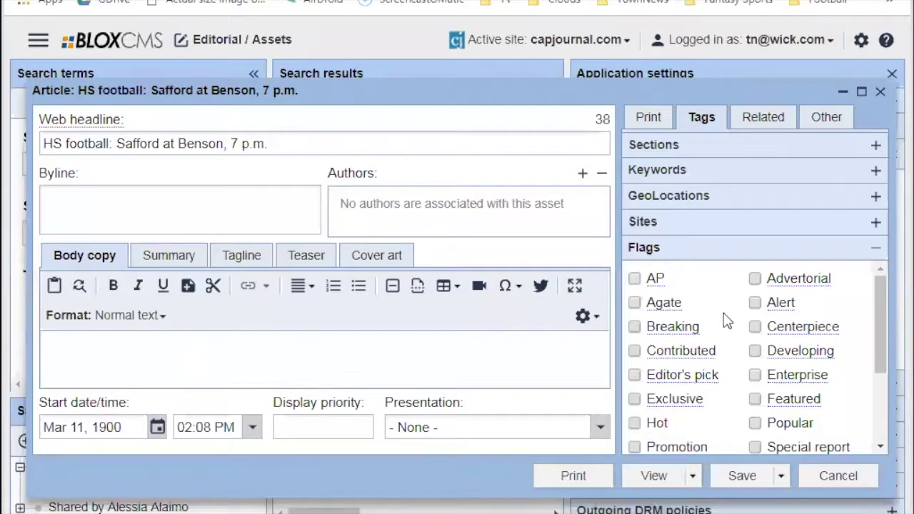
{"action": "scroll", "coordinate": [726, 321], "scroll_direction": "down", "scroll_amount": 3}
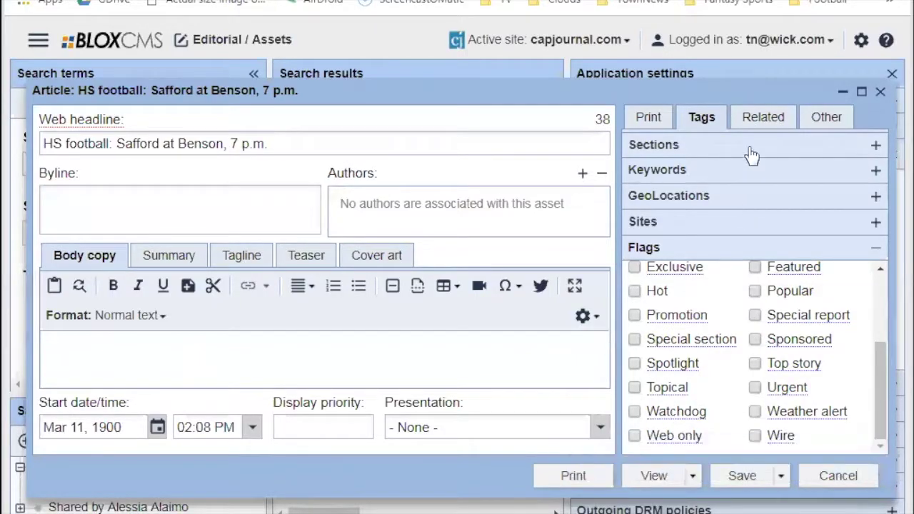
{"action": "left_click", "coordinate": [761, 121]}
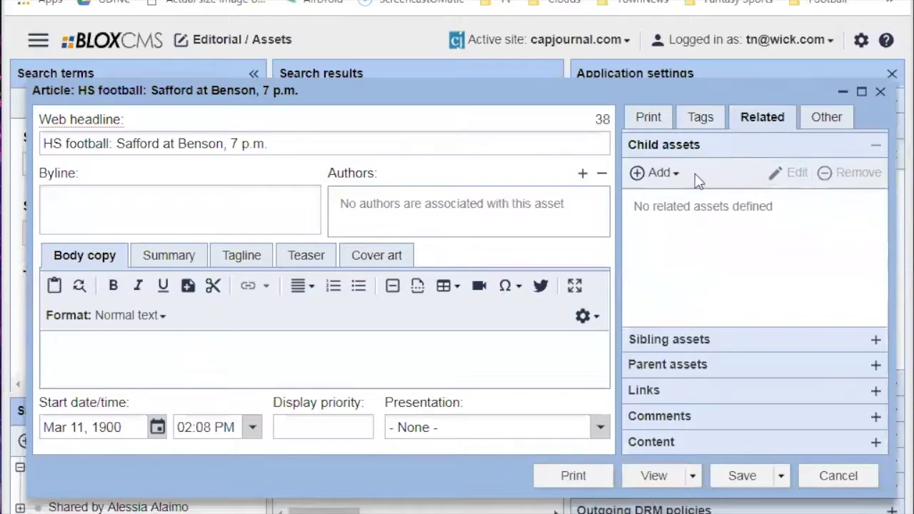
Open the Child assets Add list and show the More Editorial submenu.
{"action": "left_click", "coordinate": [676, 175]}
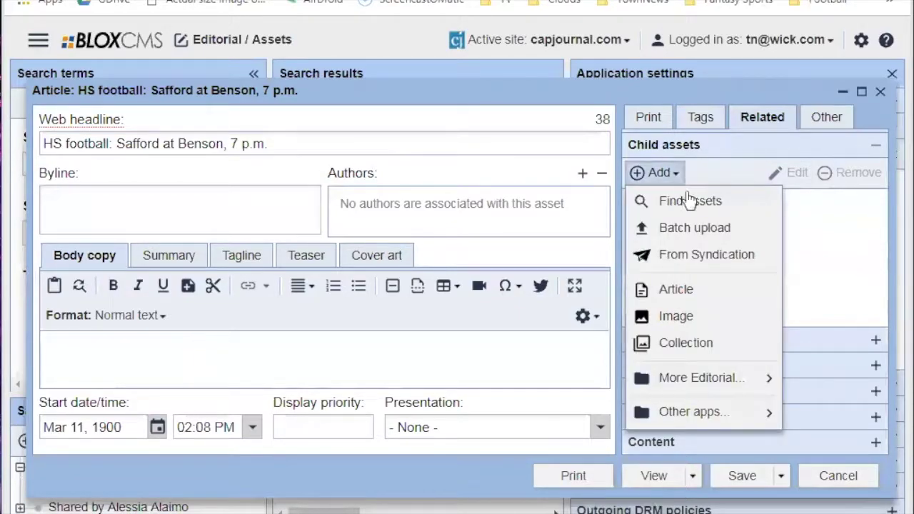
{"action": "mouse_move", "coordinate": [697, 379]}
Open the body copy's embed source code box and cancel it without pasting anything.
{"action": "left_click", "coordinate": [481, 289]}
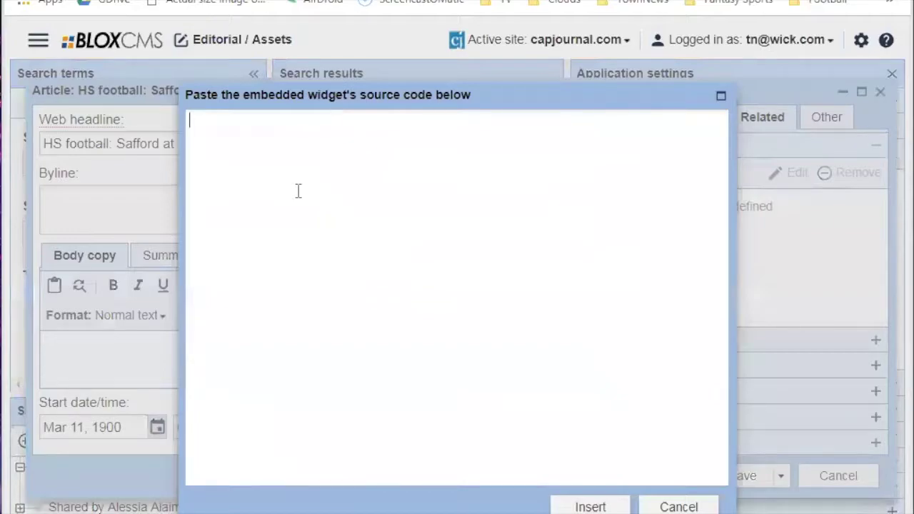
{"action": "left_click", "coordinate": [678, 506]}
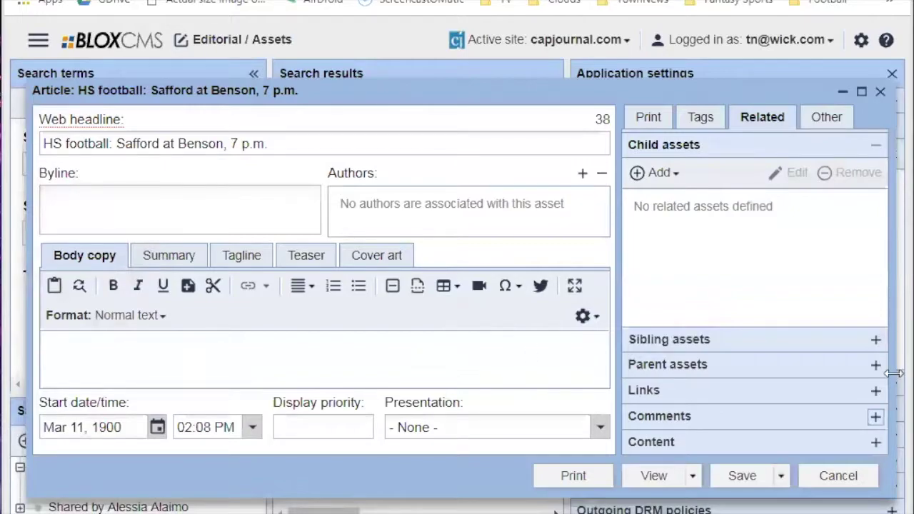
Create a new HTML child asset through Add > More Editorial > HTML.
{"action": "left_click", "coordinate": [655, 172]}
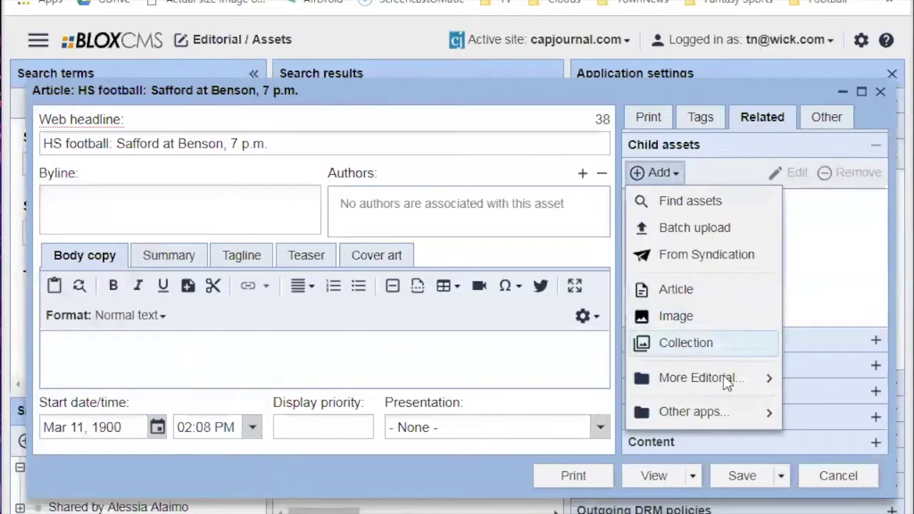
{"action": "mouse_move", "coordinate": [728, 378]}
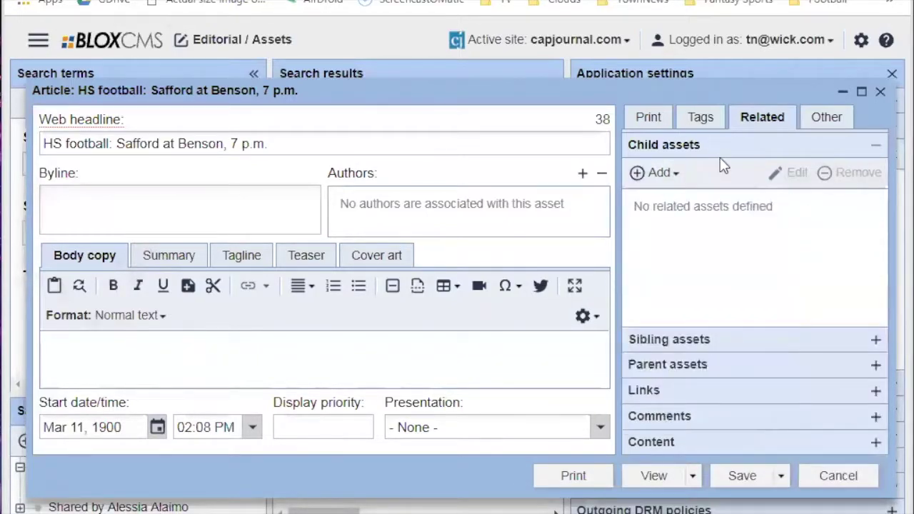
{"action": "left_click", "coordinate": [673, 174]}
{"action": "mouse_move", "coordinate": [696, 377]}
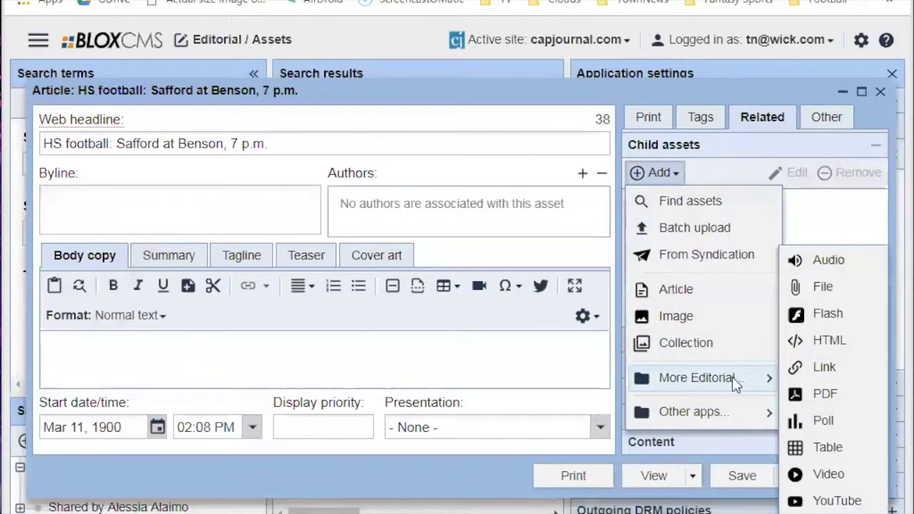
{"action": "left_click", "coordinate": [832, 343]}
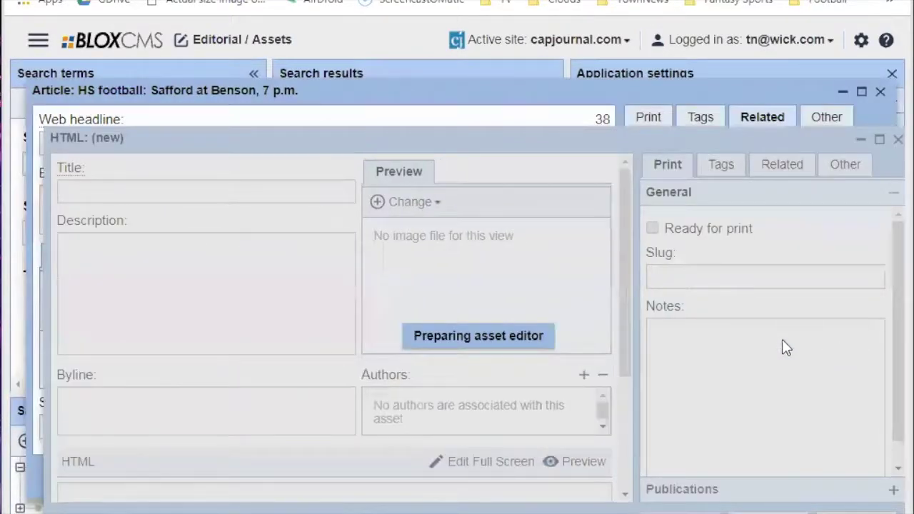
Put the caret in the new HTML asset's body box, ready for content.
{"action": "scroll", "coordinate": [261, 458], "scroll_direction": "down", "scroll_amount": 3}
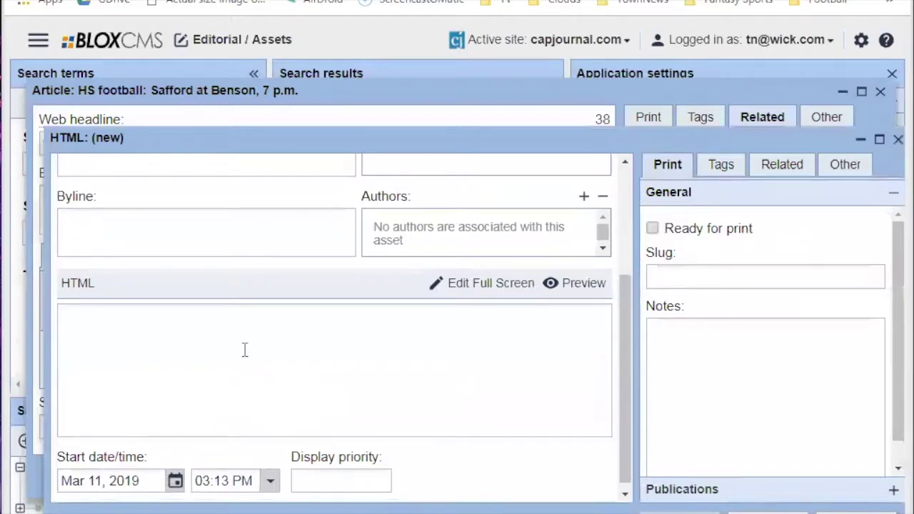
{"action": "scroll", "coordinate": [227, 355], "scroll_direction": "up", "scroll_amount": 3}
{"action": "left_click", "coordinate": [169, 187]}
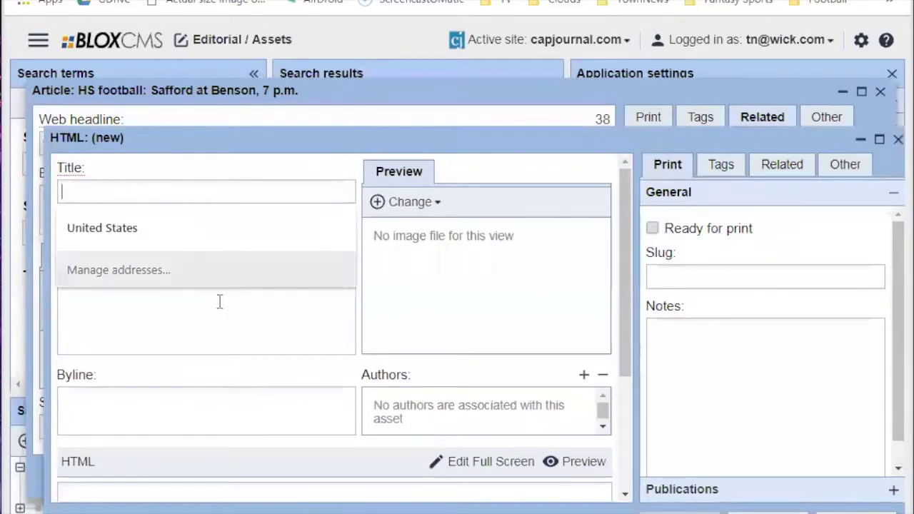
{"action": "scroll", "coordinate": [219, 302], "scroll_direction": "down", "scroll_amount": 3}
{"action": "left_click", "coordinate": [205, 366]}
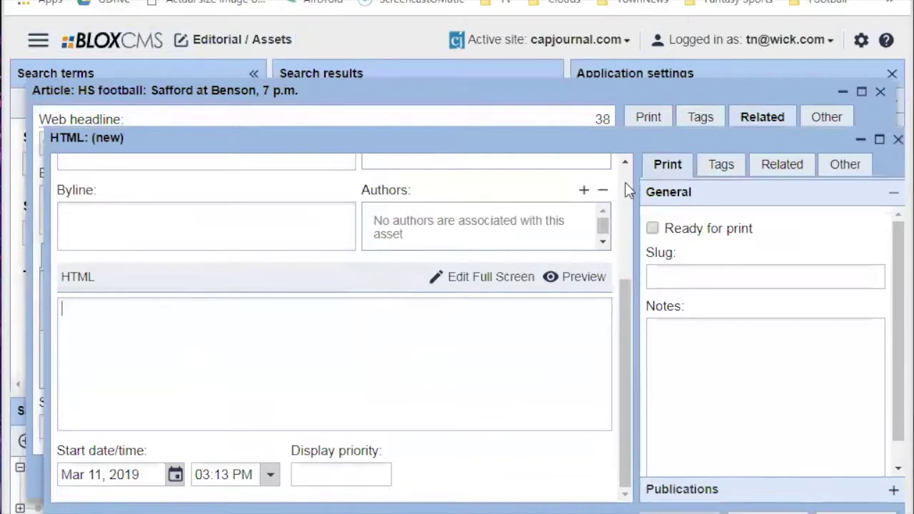
Load youtube.com in a new browser tab.
{"action": "key", "text": "ctrl+t"}
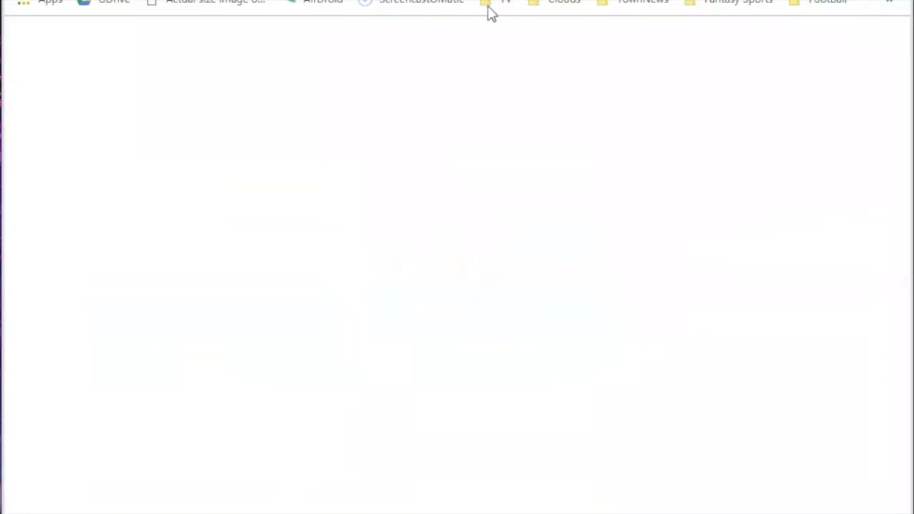
{"action": "type", "text": "youtube.c"}
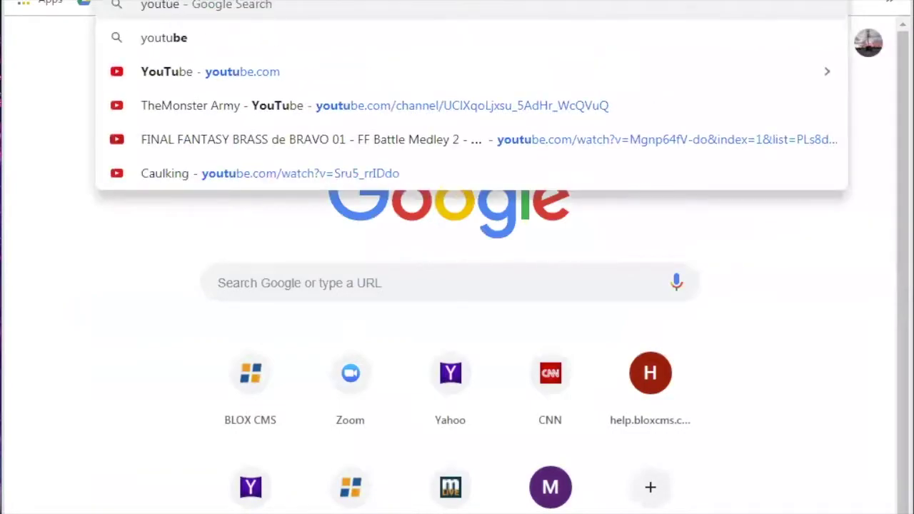
{"action": "key", "text": "Return"}
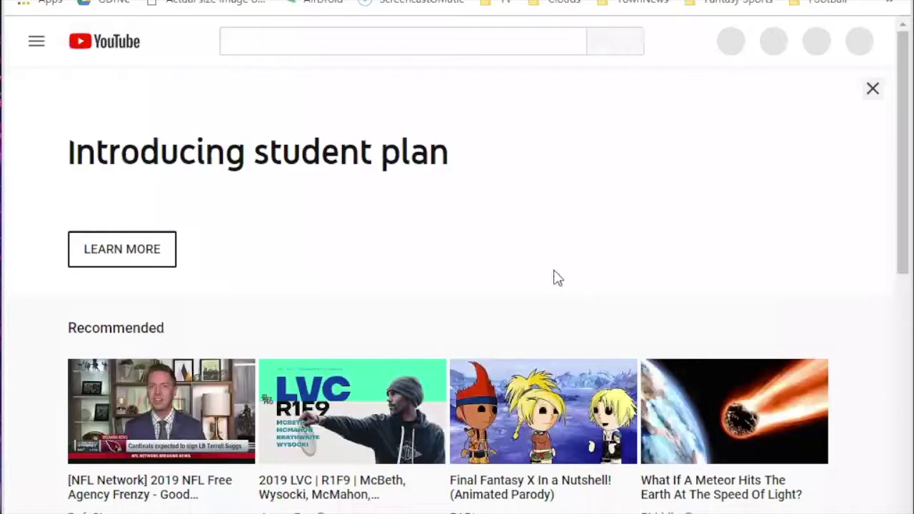
Open the 2019 LVC R1B9 video and bring up its share options.
{"action": "scroll", "coordinate": [543, 285], "scroll_direction": "down", "scroll_amount": 8}
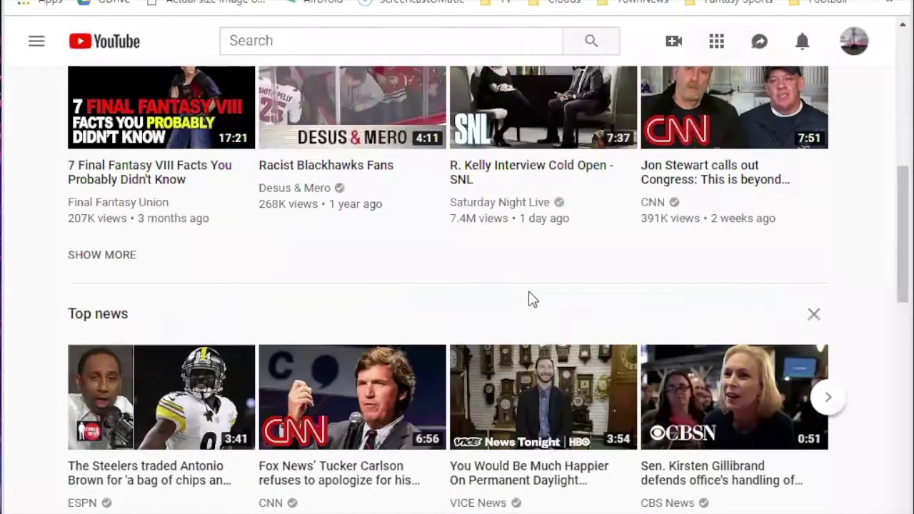
{"action": "scroll", "coordinate": [456, 321], "scroll_direction": "down", "scroll_amount": 1}
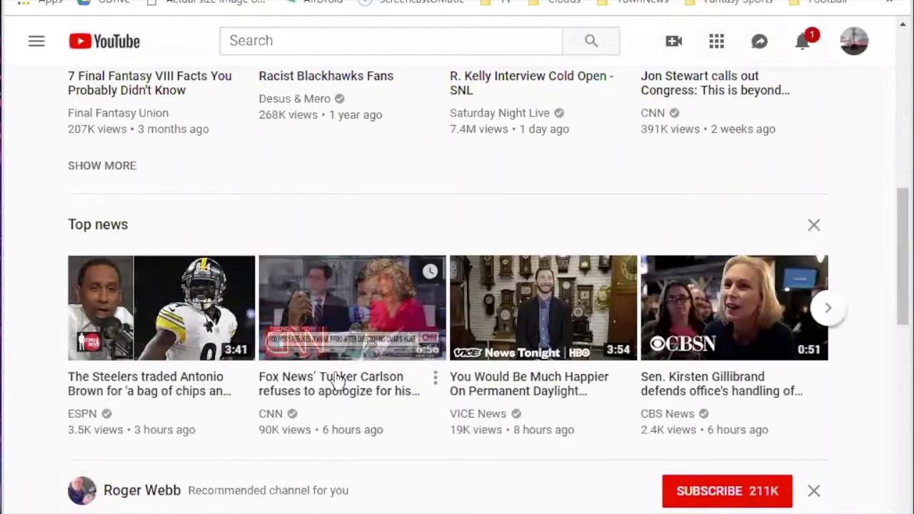
{"action": "scroll", "coordinate": [321, 357], "scroll_direction": "down", "scroll_amount": 1}
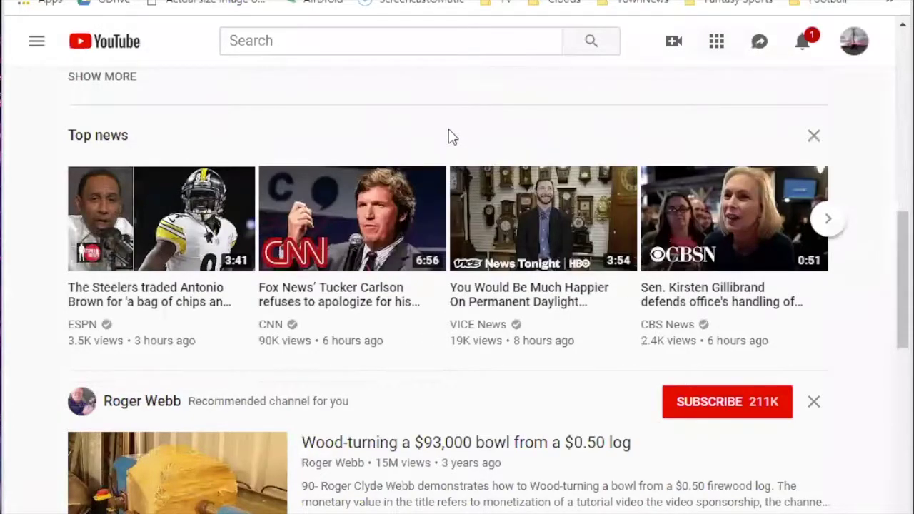
{"action": "scroll", "coordinate": [450, 136], "scroll_direction": "down", "scroll_amount": 5}
{"action": "scroll", "coordinate": [447, 344], "scroll_direction": "down", "scroll_amount": 4}
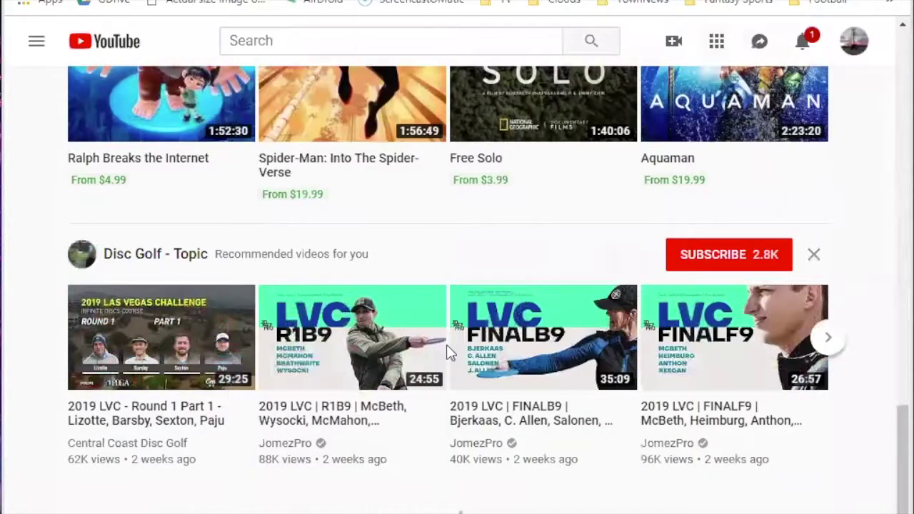
{"action": "scroll", "coordinate": [446, 344], "scroll_direction": "down", "scroll_amount": 3}
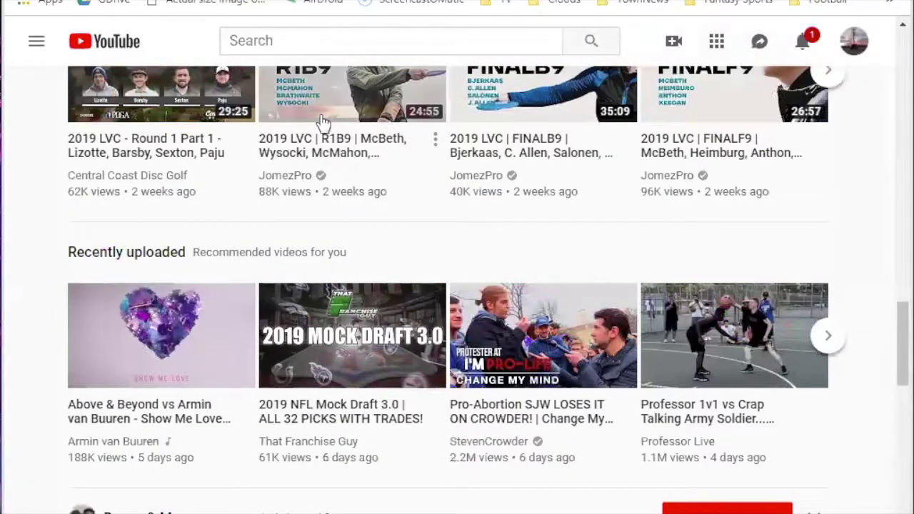
{"action": "left_click", "coordinate": [325, 118]}
{"action": "scroll", "coordinate": [586, 368], "scroll_direction": "down", "scroll_amount": 6}
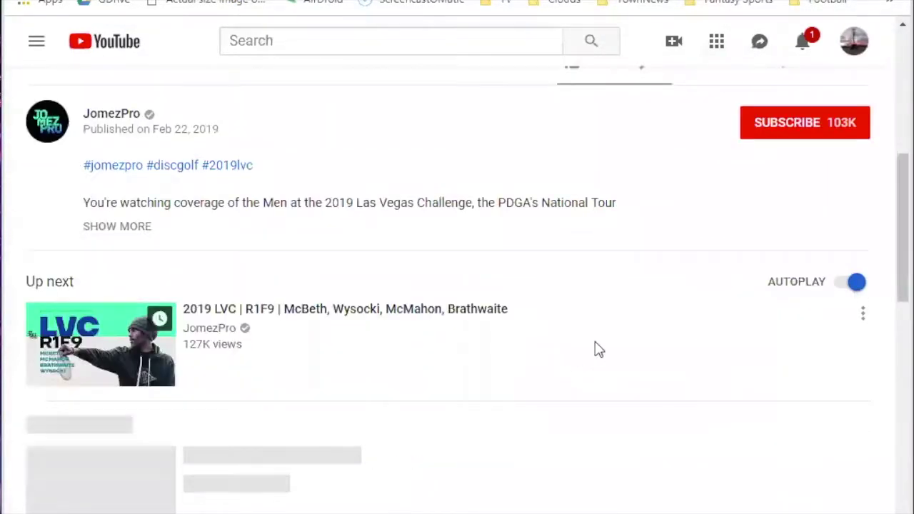
{"action": "scroll", "coordinate": [621, 328], "scroll_direction": "up", "scroll_amount": 3}
{"action": "left_click", "coordinate": [711, 252]}
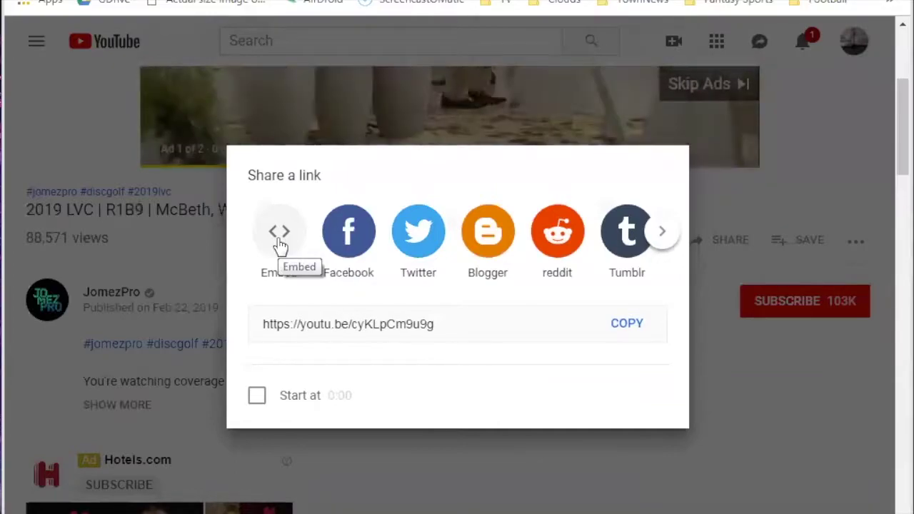
Copy the video's 560x315 iframe embed code from YouTube's Embed panel.
{"action": "left_click", "coordinate": [279, 245]}
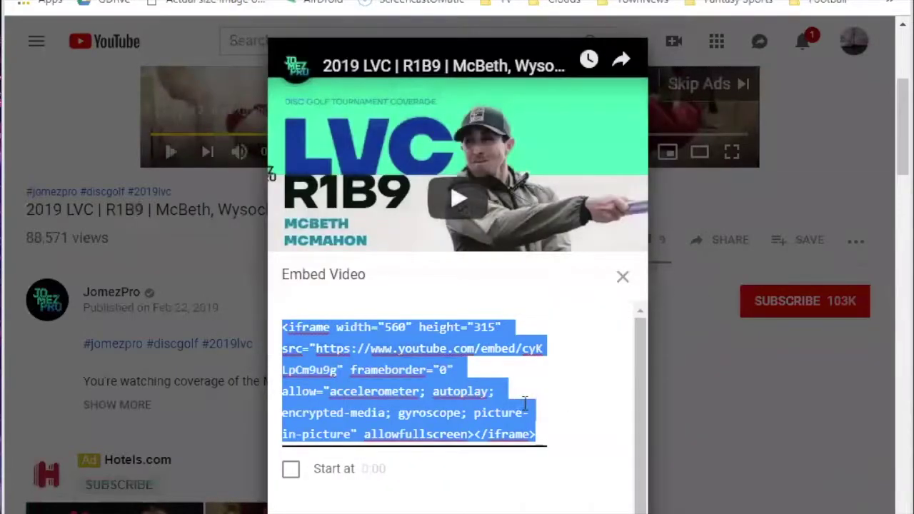
{"action": "scroll", "coordinate": [539, 372], "scroll_direction": "down", "scroll_amount": 1}
{"action": "scroll", "coordinate": [539, 372], "scroll_direction": "down", "scroll_amount": 2}
{"action": "scroll", "coordinate": [547, 385], "scroll_direction": "up", "scroll_amount": 3}
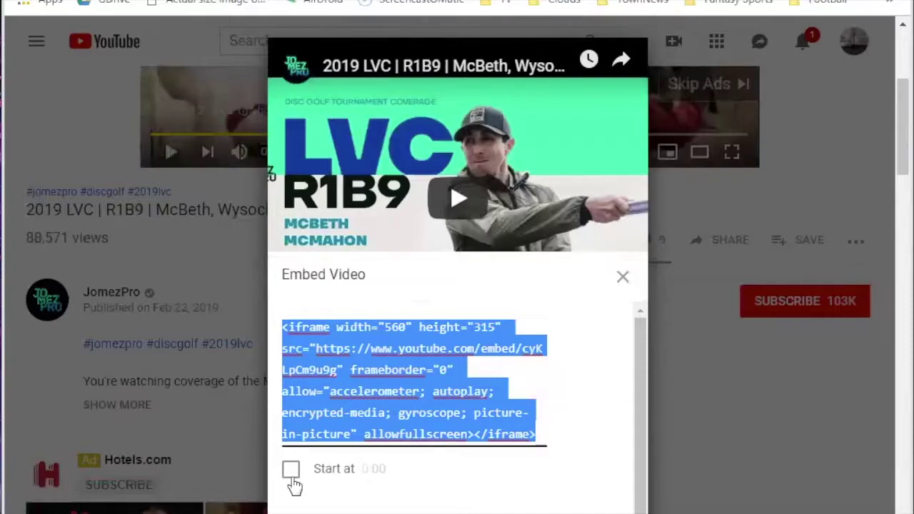
{"action": "right_click", "coordinate": [434, 407]}
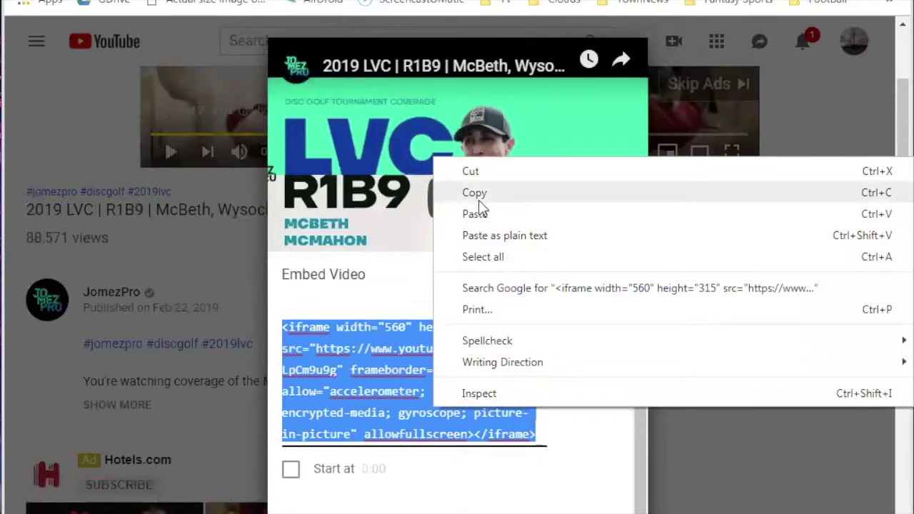
{"action": "left_click", "coordinate": [477, 200]}
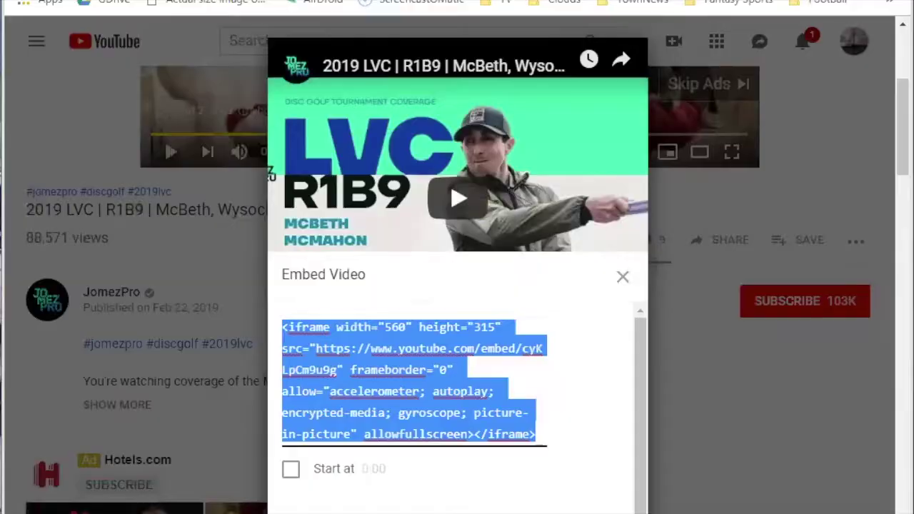
Paste the embed code into the BLOX CMS HTML asset's body field.
{"action": "key", "text": "ctrl+Tab"}
{"action": "left_click", "coordinate": [347, 305]}
{"action": "type", "text": "<iframe width=\"560\" height=\"315\" src=\"https://www.youtube.com/embed/cyKLpCm9u9g\" frameborder=\"0\" allow=\"accelerometer; autoplay; encrypted-media; gyroscope; picture-in-picture\" allowfullscreen></iframe>"}
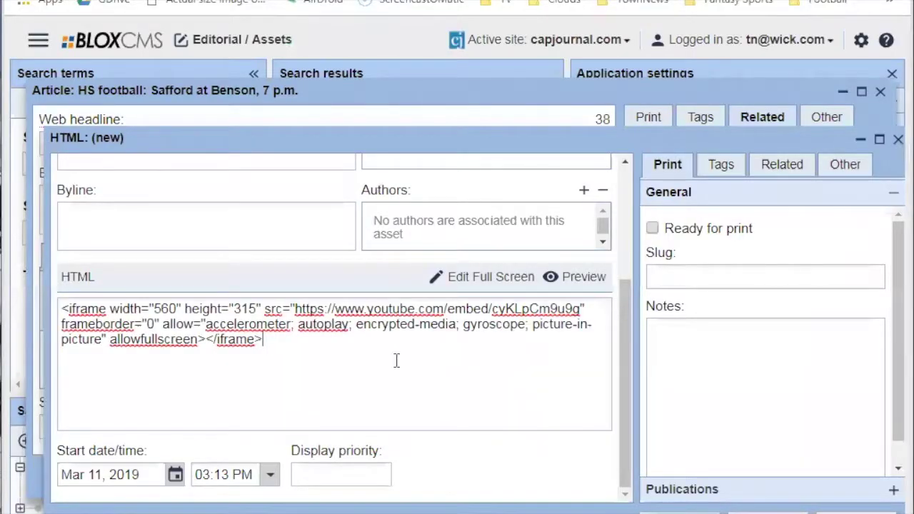
Undo the paste and re-paste the embed code as plain text in the HTML box.
{"action": "scroll", "coordinate": [394, 365], "scroll_direction": "up", "scroll_amount": 3}
{"action": "scroll", "coordinate": [381, 393], "scroll_direction": "down", "scroll_amount": 3}
{"action": "key", "text": "ctrl+z"}
{"action": "right_click", "coordinate": [320, 363]}
{"action": "left_click", "coordinate": [368, 246]}
Title the asset 'Sample embed', save and close it, then select it under Child assets.
{"action": "scroll", "coordinate": [434, 379], "scroll_direction": "up", "scroll_amount": 3}
{"action": "left_click", "coordinate": [280, 192]}
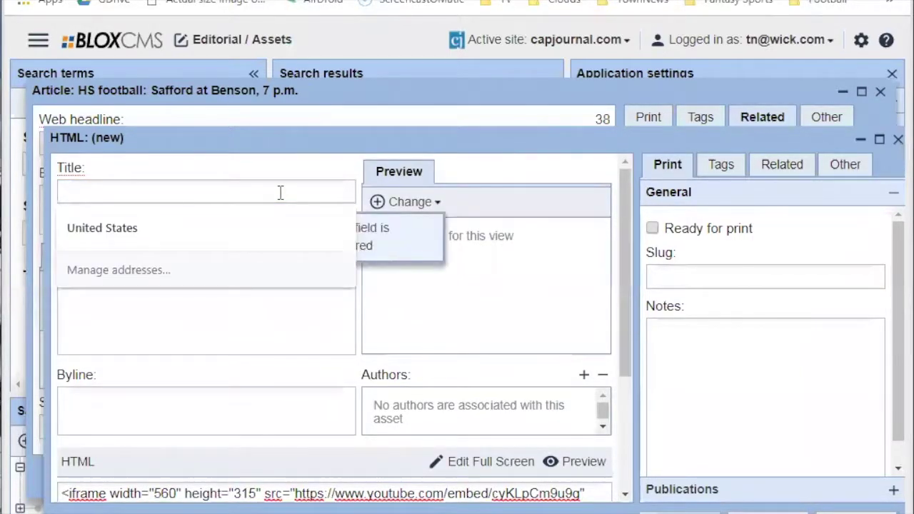
{"action": "type", "text": "Sample embed"}
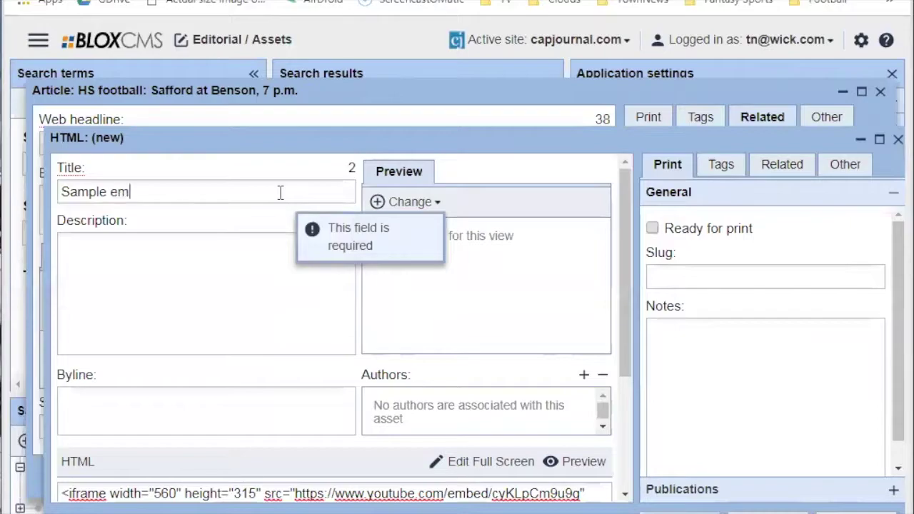
{"action": "left_click", "coordinate": [892, 511]}
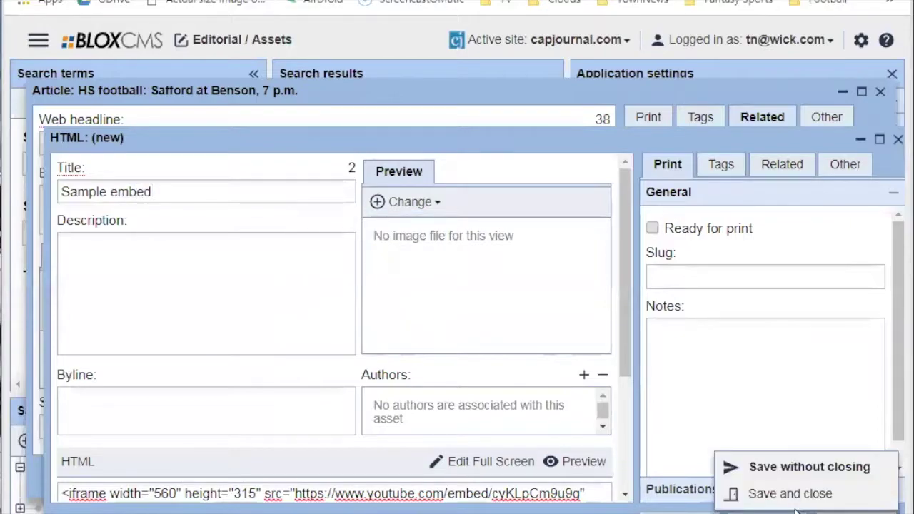
{"action": "left_click", "coordinate": [756, 493]}
{"action": "left_click", "coordinate": [704, 214]}
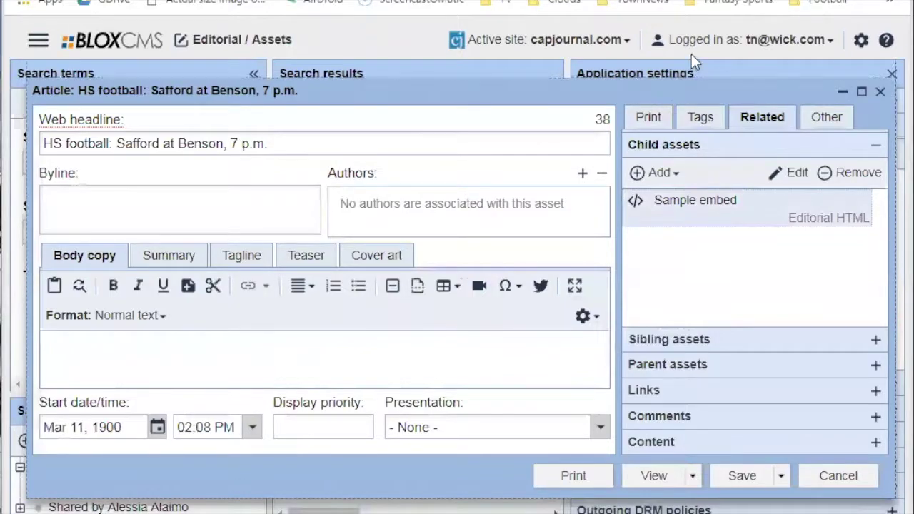
Enlarge the article window and type 'text here' above the Sample embed block.
{"action": "left_click_drag", "start_coordinate": [693, 80], "coordinate": [694, 74]}
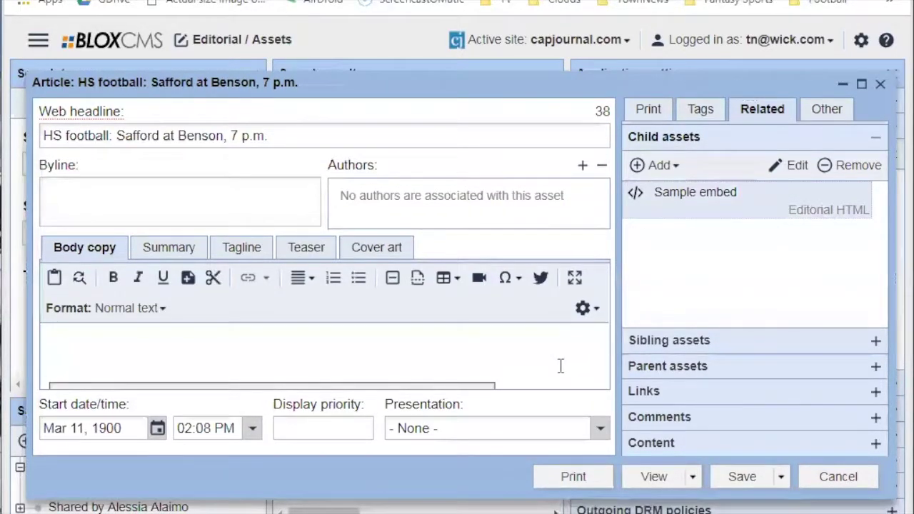
{"action": "left_click_drag", "start_coordinate": [505, 500], "coordinate": [507, 513]}
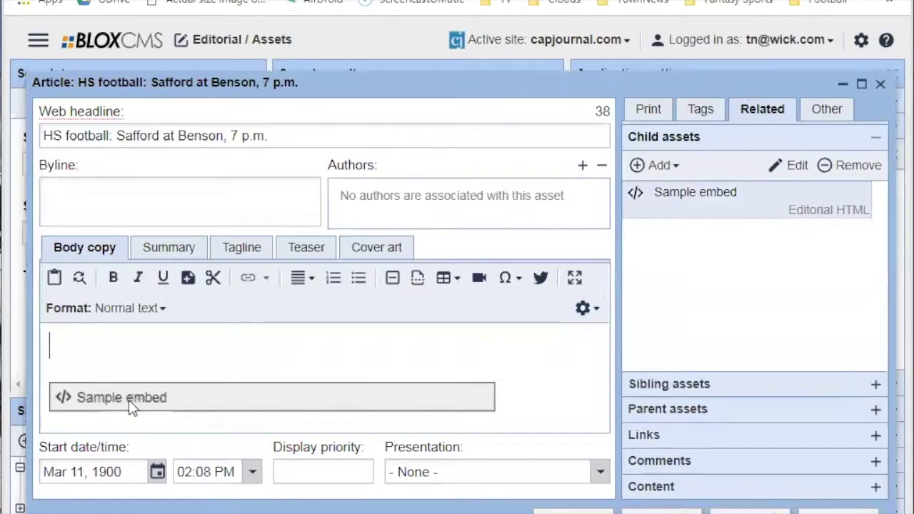
{"action": "mouse_move", "coordinate": [129, 400]}
{"action": "left_mouse_down"}
{"action": "mouse_move", "coordinate": [136, 355]}
{"action": "mouse_move", "coordinate": [122, 343]}
{"action": "mouse_move", "coordinate": [81, 343]}
{"action": "mouse_move", "coordinate": [143, 391]}
{"action": "left_mouse_up"}
{"action": "left_click", "coordinate": [128, 358]}
{"action": "type", "text": "text here"}
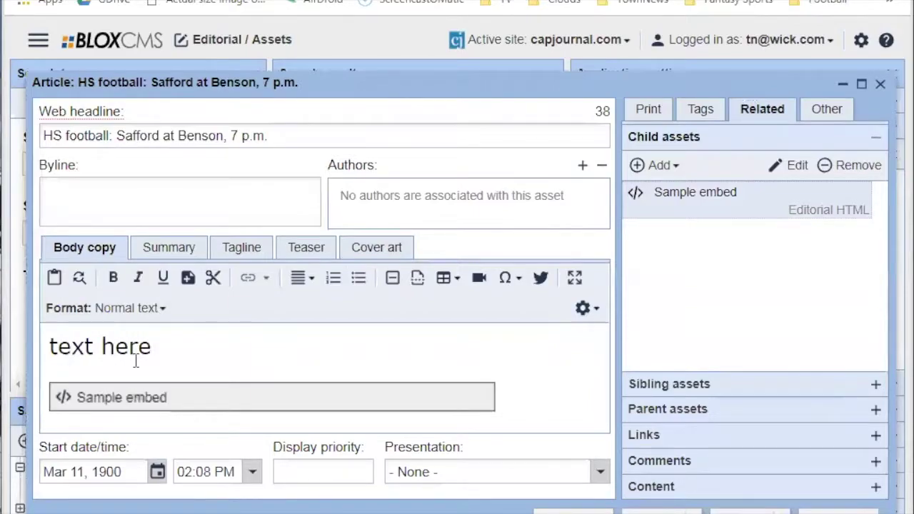
Type filler lines 'dasfasdfa asdfasdf' and 'dsfasdf' below the embed.
{"action": "key", "text": "Down"}
{"action": "key", "text": "Down"}
{"action": "type", "text": "dasfasdfa"}
{"action": "left_click_drag", "start_coordinate": [127, 369], "coordinate": [130, 417]}
{"action": "left_click", "coordinate": [166, 397]}
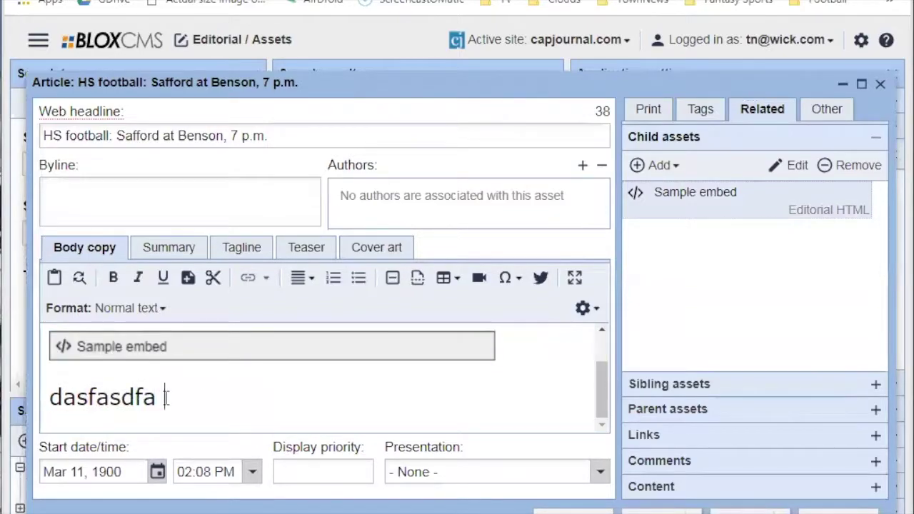
{"action": "type", "text": "asdfasdf"}
{"action": "key", "text": "Return"}
{"action": "type", "text": "dsfasdf"}
{"action": "scroll", "coordinate": [166, 397], "scroll_direction": "up", "scroll_amount": 2}
{"action": "left_click_drag", "start_coordinate": [165, 394], "coordinate": [54, 381]}
{"action": "right_click", "coordinate": [214, 394]}
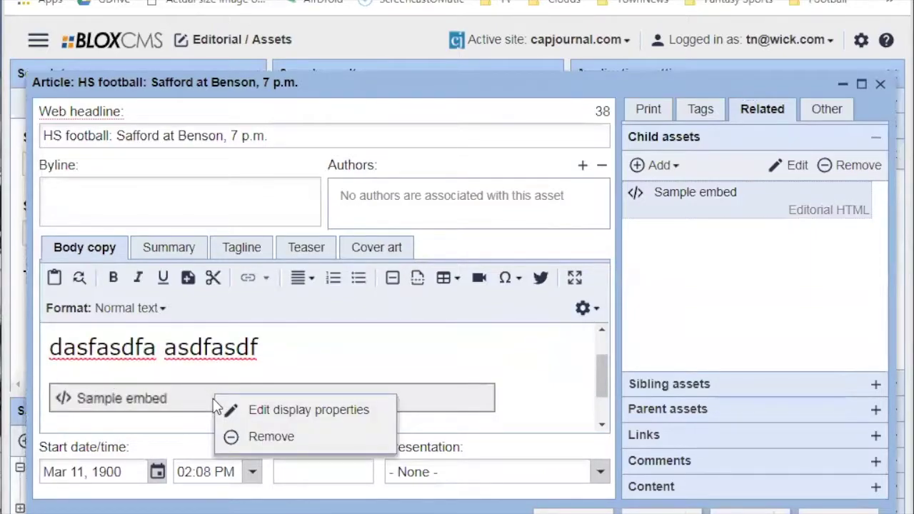
{"action": "left_click", "coordinate": [289, 419]}
{"action": "left_click", "coordinate": [401, 334]}
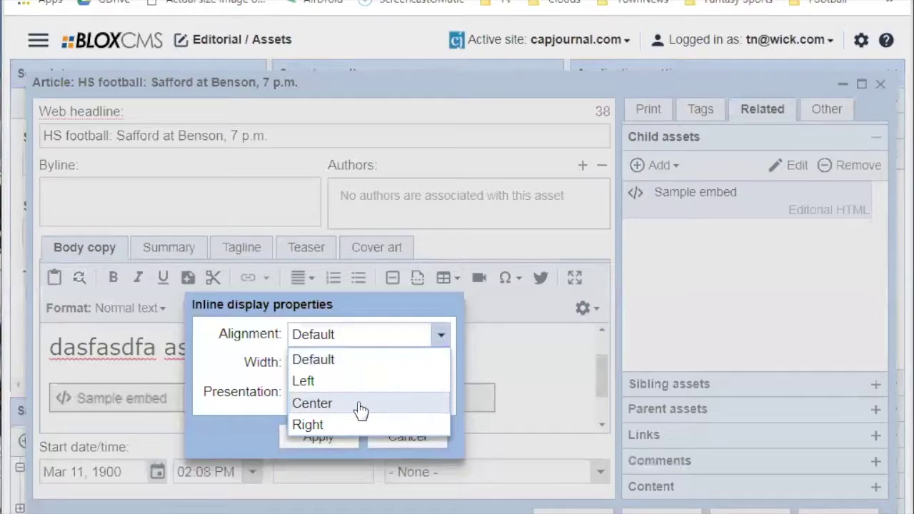
{"action": "left_click", "coordinate": [360, 404]}
{"action": "left_click", "coordinate": [378, 365]}
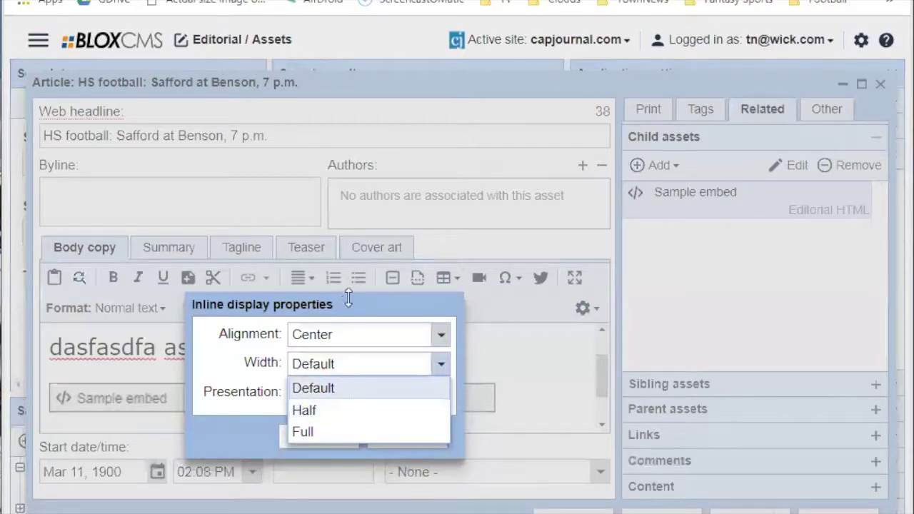
{"action": "left_click", "coordinate": [503, 341]}
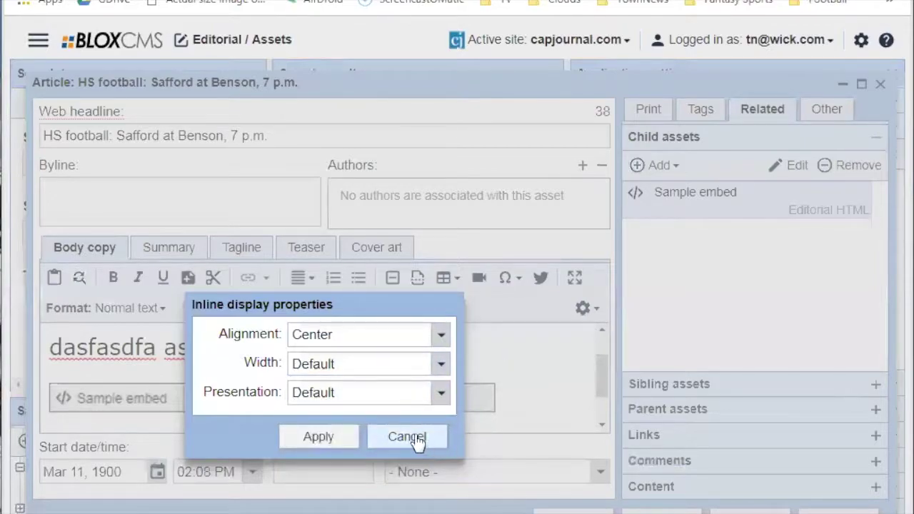
{"action": "left_click", "coordinate": [395, 442]}
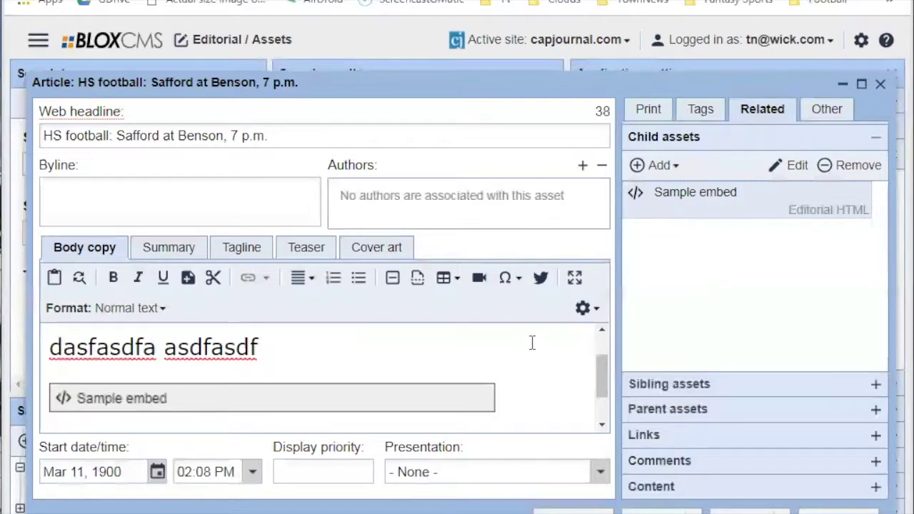
Browse More Editorial child asset types, nudge the article window down, and open Applications.
{"action": "scroll", "coordinate": [538, 351], "scroll_direction": "down", "scroll_amount": 1}
{"action": "scroll", "coordinate": [527, 369], "scroll_direction": "up", "scroll_amount": 1}
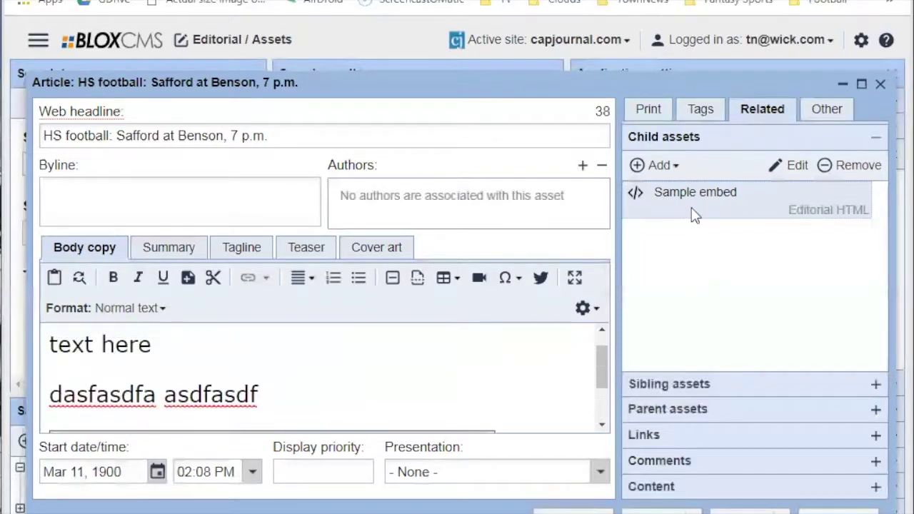
{"action": "left_click", "coordinate": [662, 167]}
{"action": "mouse_move", "coordinate": [693, 371]}
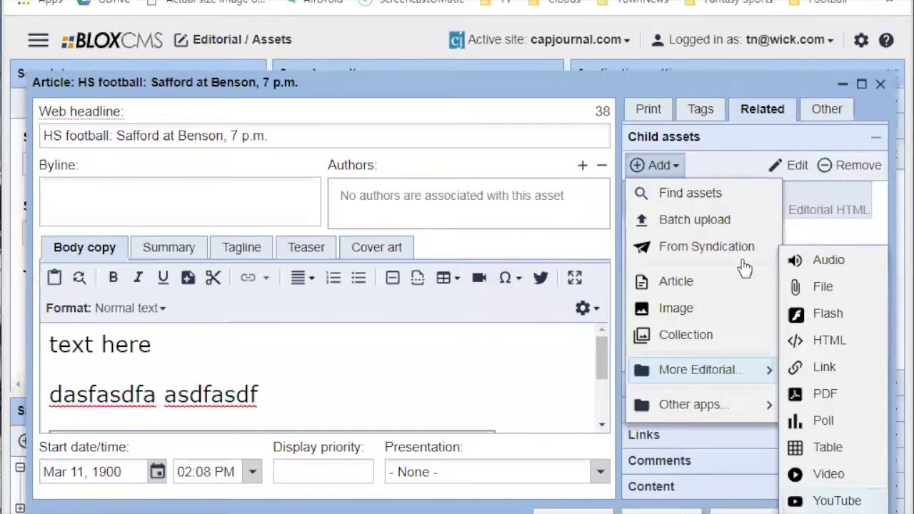
{"action": "mouse_move", "coordinate": [708, 372]}
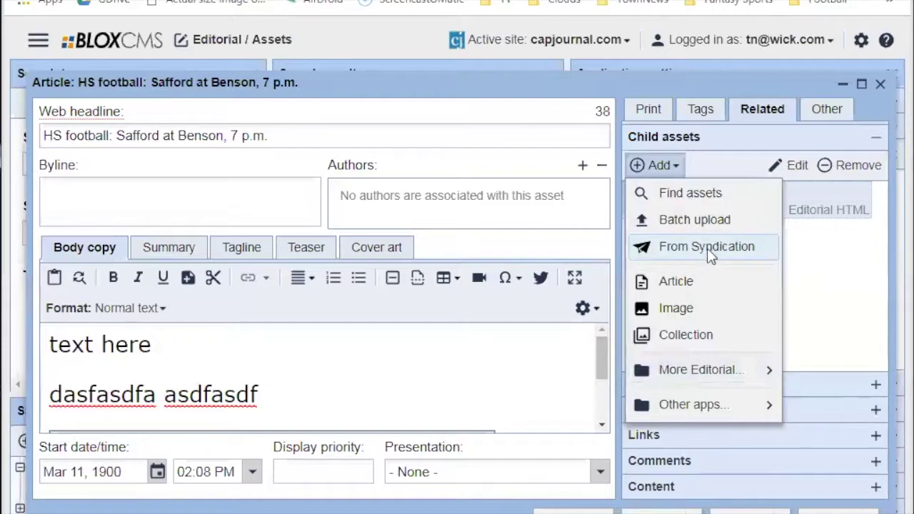
{"action": "left_click_drag", "start_coordinate": [311, 82], "coordinate": [312, 101]}
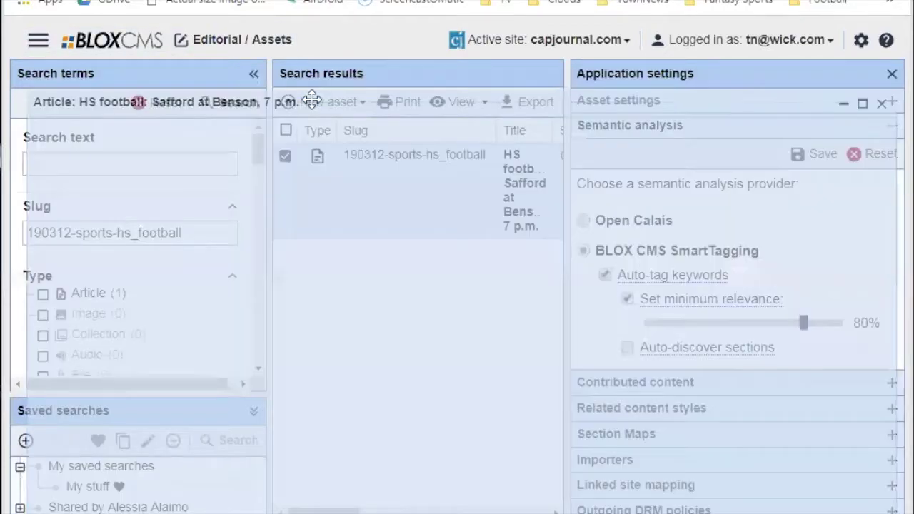
{"action": "left_click", "coordinate": [39, 39]}
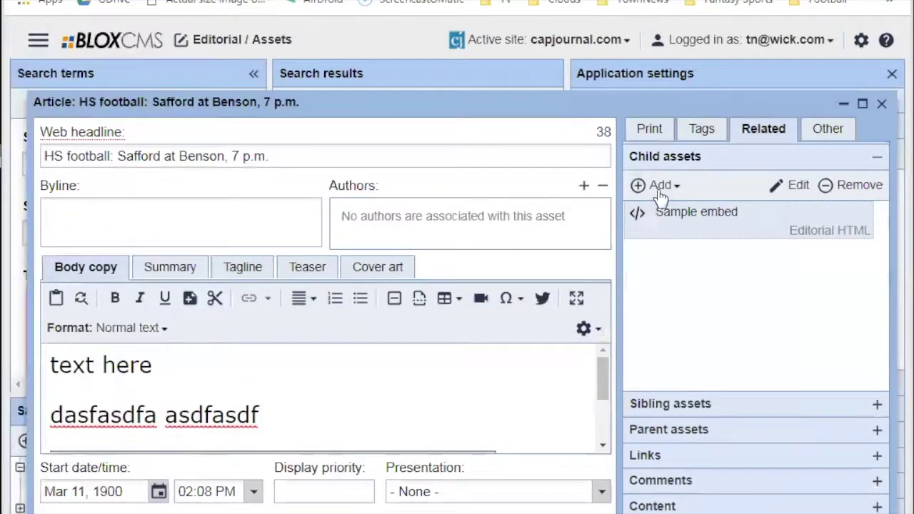
Choose From Syndication in the article's Child assets Add menu.
{"action": "left_click", "coordinate": [655, 186]}
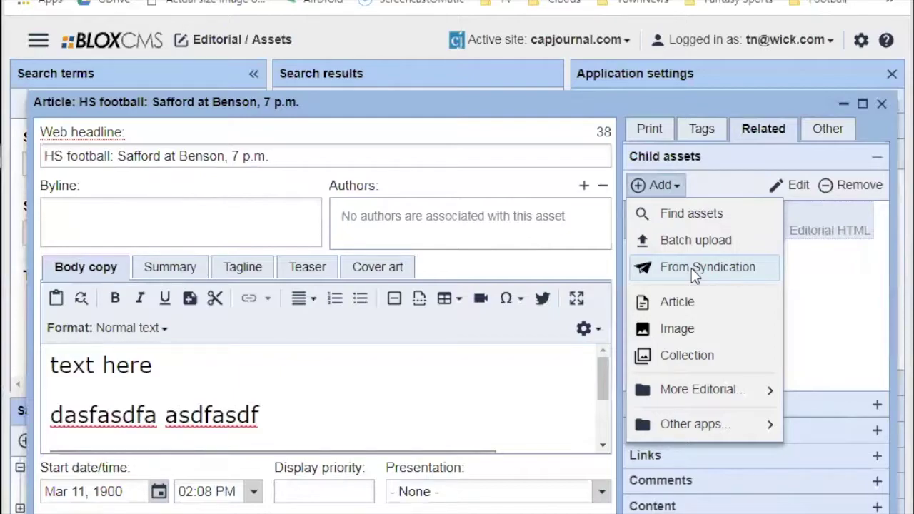
{"action": "left_click", "coordinate": [691, 268]}
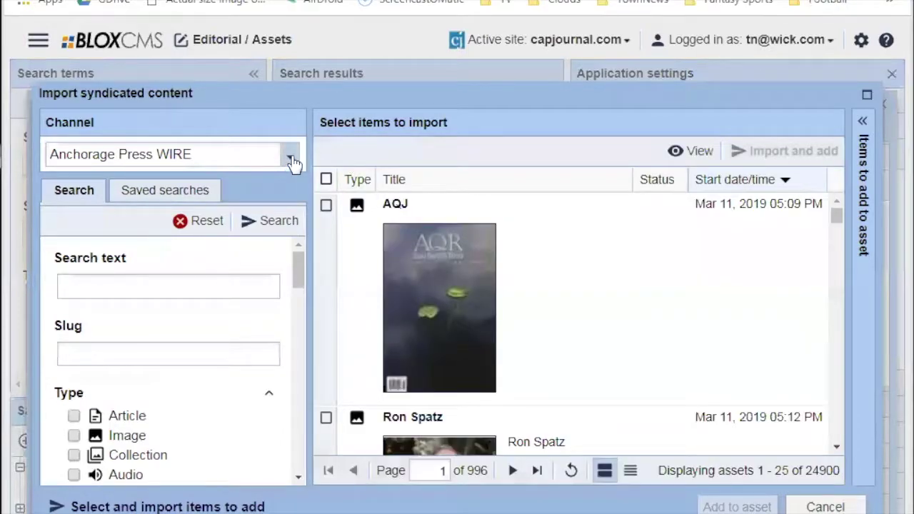
Switch to the Parker Pioneer WIRE channel and import the U.S. District Court image.
{"action": "left_click", "coordinate": [290, 157]}
{"action": "scroll", "coordinate": [210, 314], "scroll_direction": "down", "scroll_amount": 4}
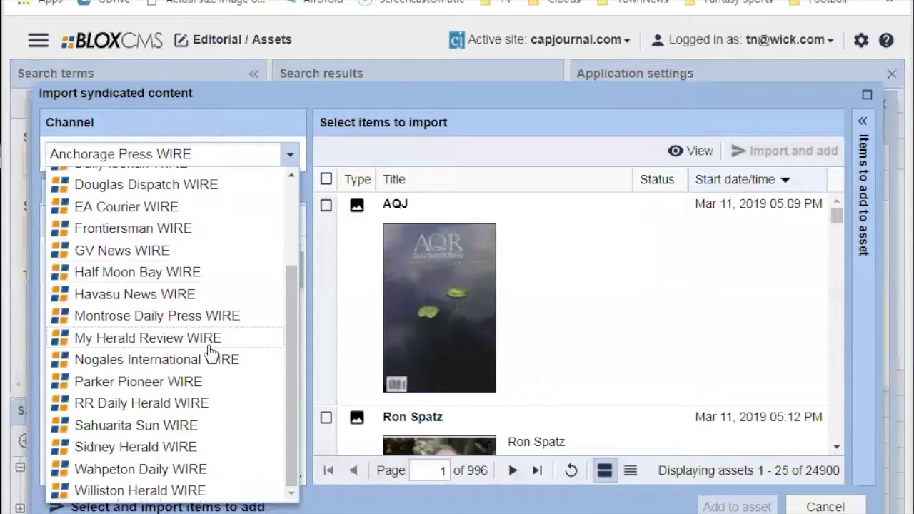
{"action": "left_click", "coordinate": [125, 383]}
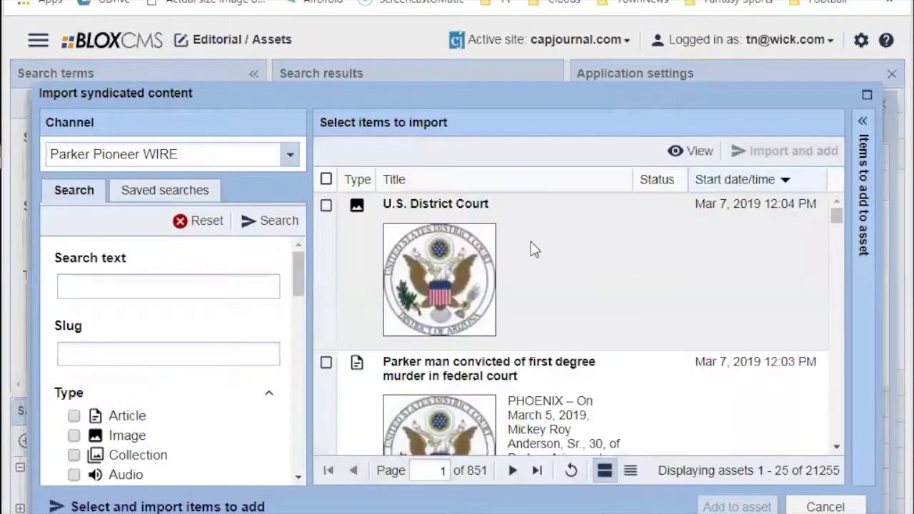
{"action": "scroll", "coordinate": [499, 275], "scroll_direction": "down", "scroll_amount": 3}
{"action": "scroll", "coordinate": [499, 275], "scroll_direction": "up", "scroll_amount": 3}
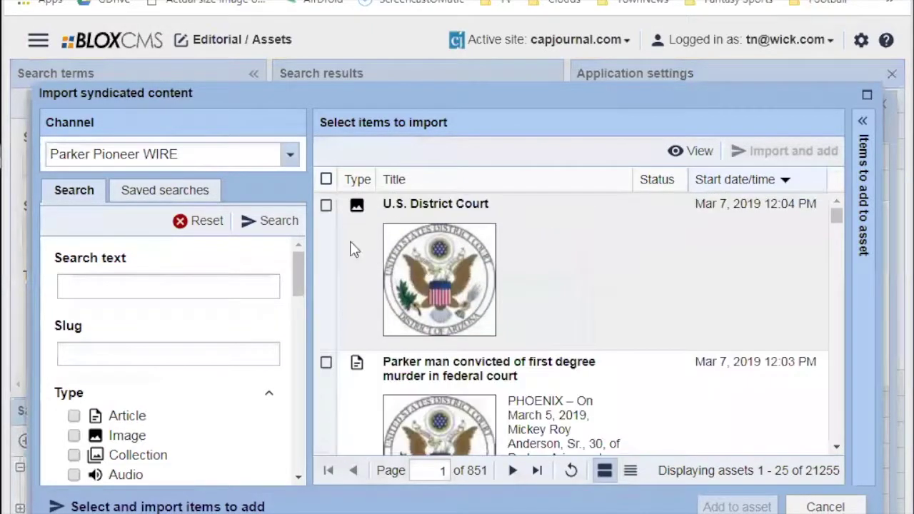
{"action": "left_click", "coordinate": [326, 206]}
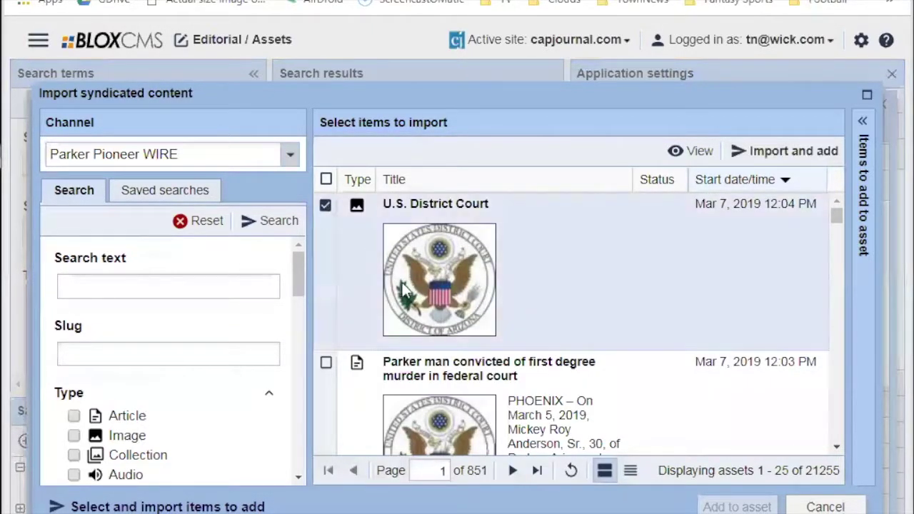
{"action": "left_click", "coordinate": [625, 185]}
{"action": "left_click", "coordinate": [607, 173]}
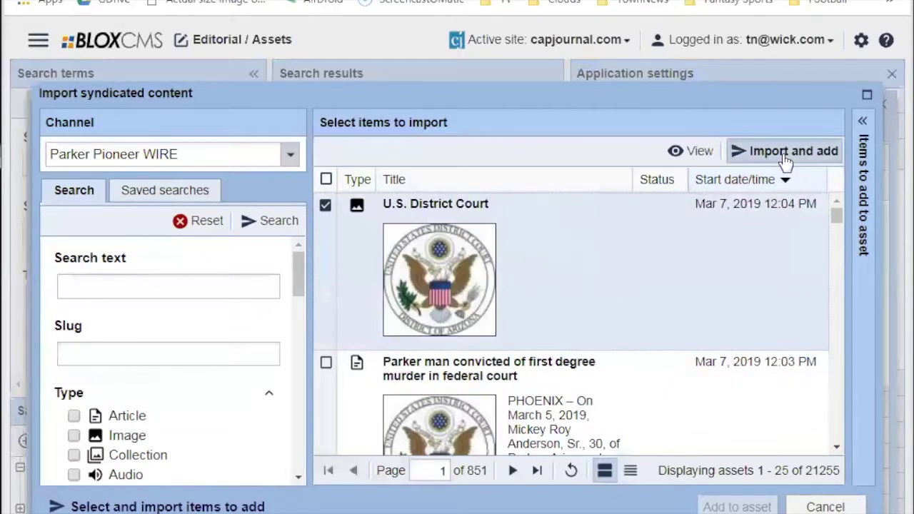
{"action": "left_click", "coordinate": [778, 151]}
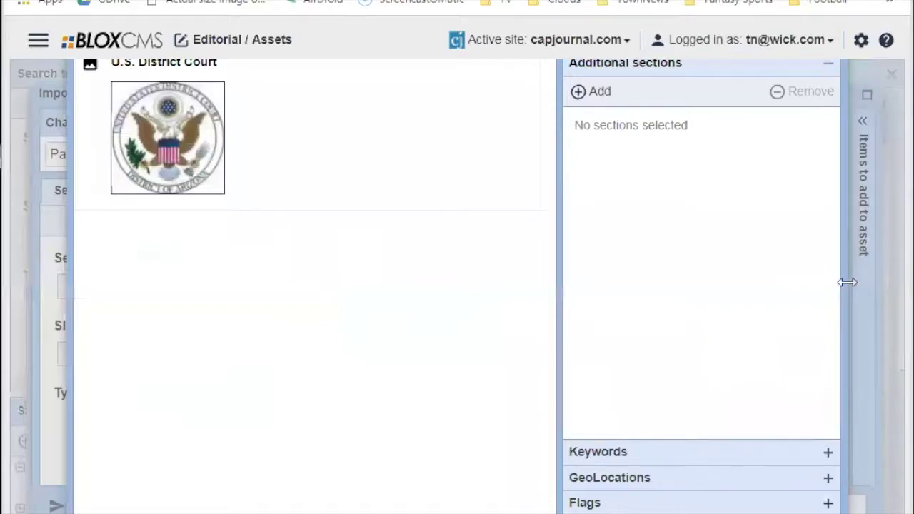
Zoom out and cancel both the asset properties and syndicated import dialogs.
{"action": "key", "text": "ctrl+minus"}
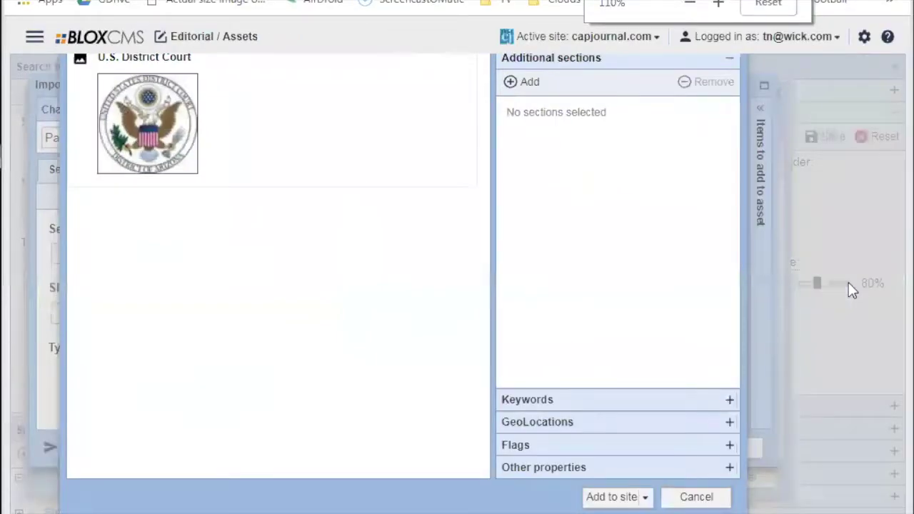
{"action": "left_click", "coordinate": [696, 497]}
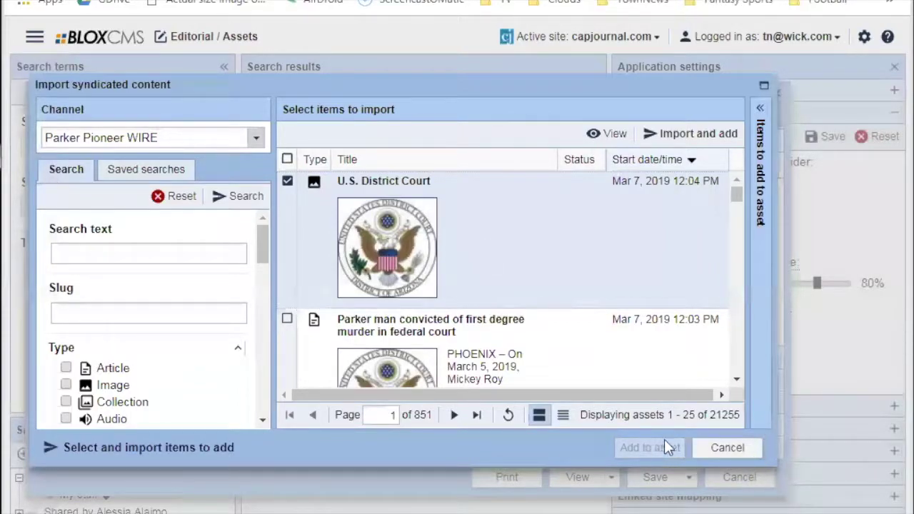
{"action": "left_click", "coordinate": [723, 448]}
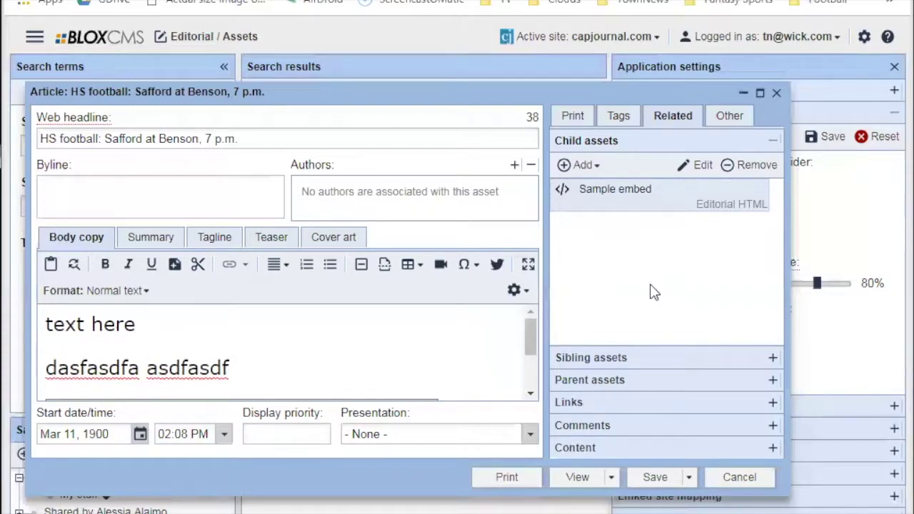
{"action": "left_click", "coordinate": [597, 166]}
{"action": "left_click", "coordinate": [597, 165]}
{"action": "left_click", "coordinate": [635, 359]}
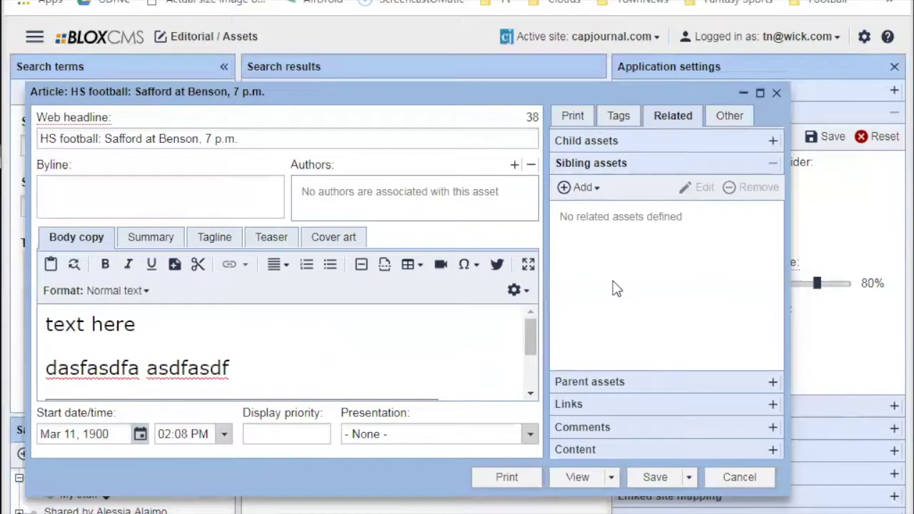
{"action": "left_click", "coordinate": [614, 141]}
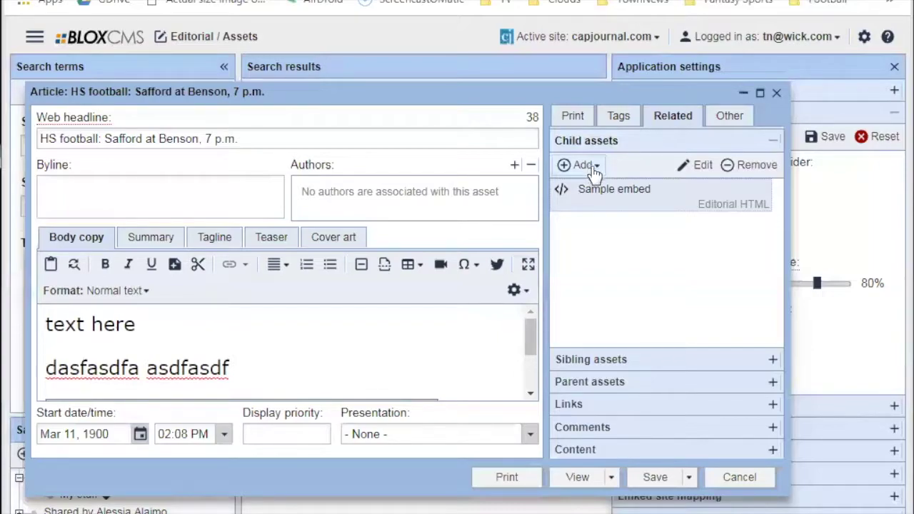
{"action": "left_click", "coordinate": [584, 164]}
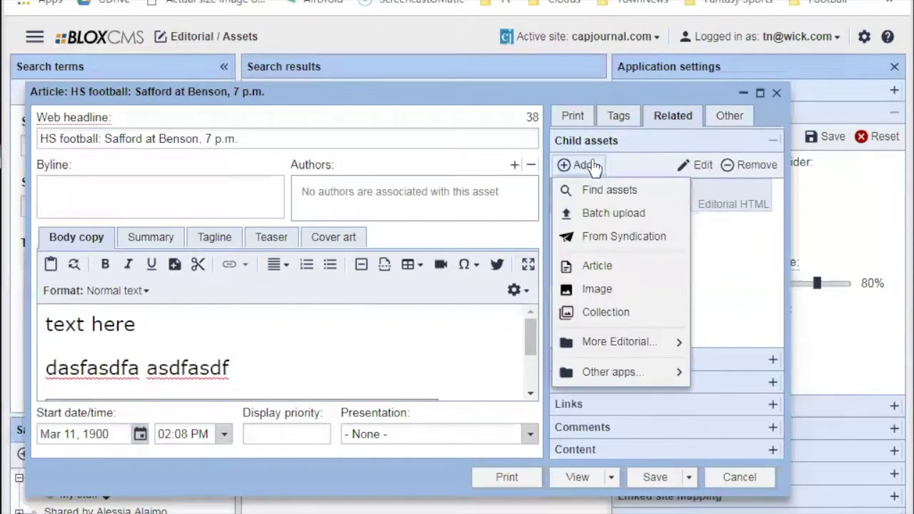
{"action": "left_click", "coordinate": [584, 164]}
{"action": "left_click", "coordinate": [598, 166]}
{"action": "left_click", "coordinate": [754, 263]}
{"action": "left_click", "coordinate": [660, 360]}
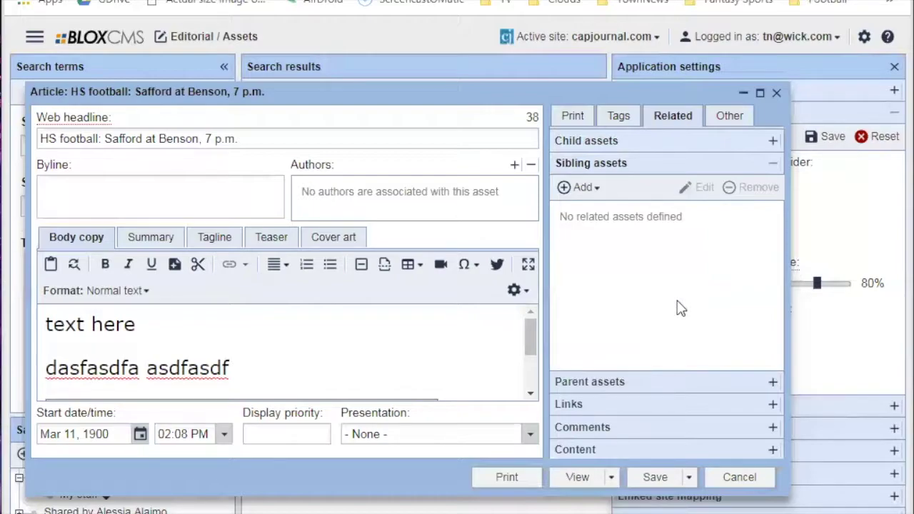
{"action": "left_click", "coordinate": [600, 386]}
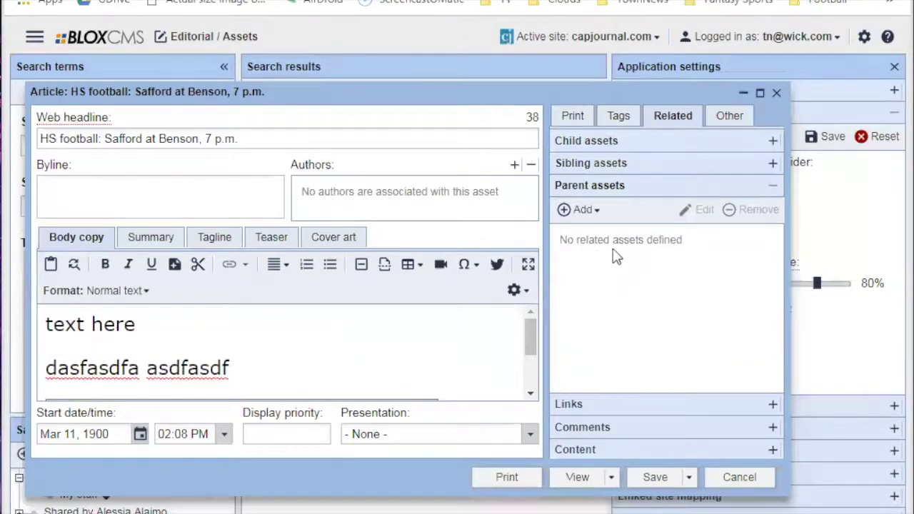
{"action": "left_click", "coordinate": [602, 143]}
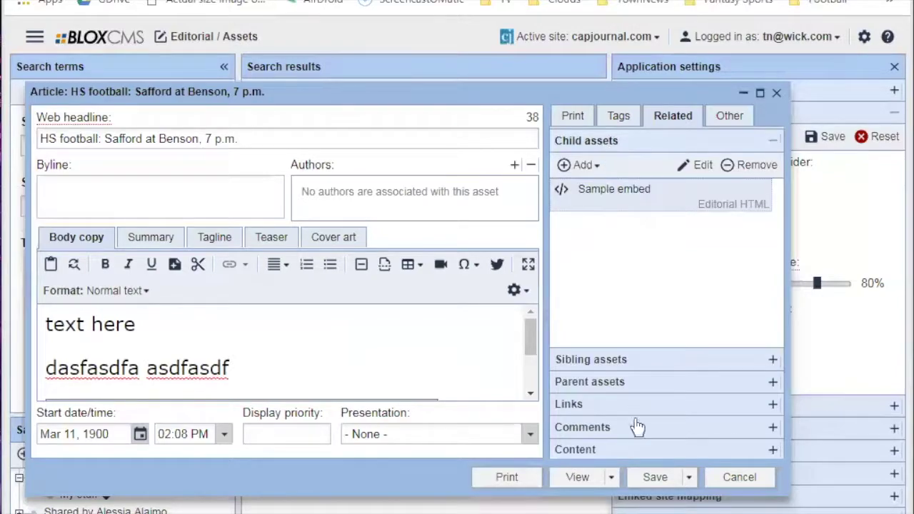
{"action": "left_click", "coordinate": [652, 477]}
{"action": "double_click", "coordinate": [607, 189]}
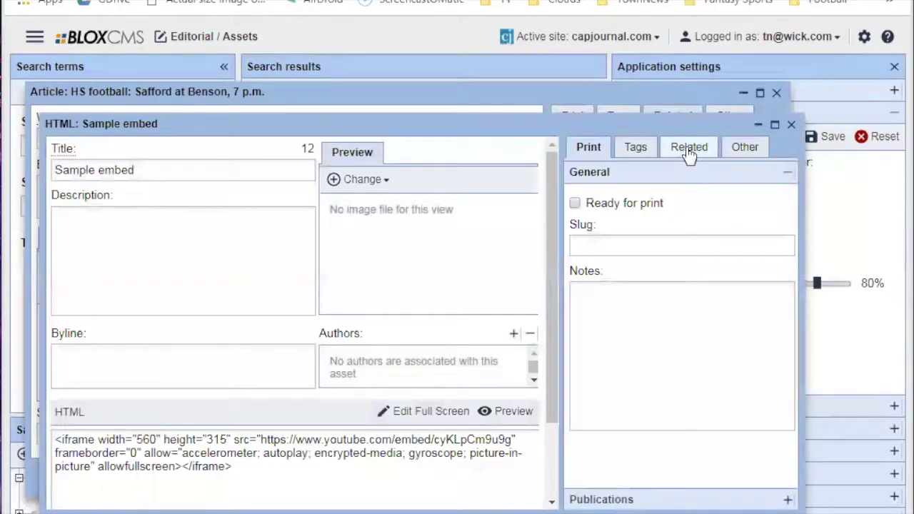
{"action": "left_click", "coordinate": [689, 150]}
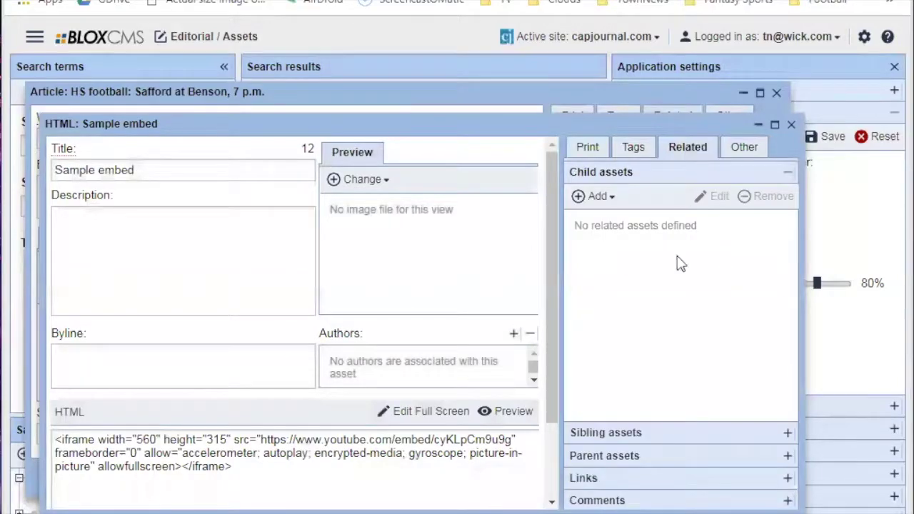
{"action": "left_click", "coordinate": [651, 455]}
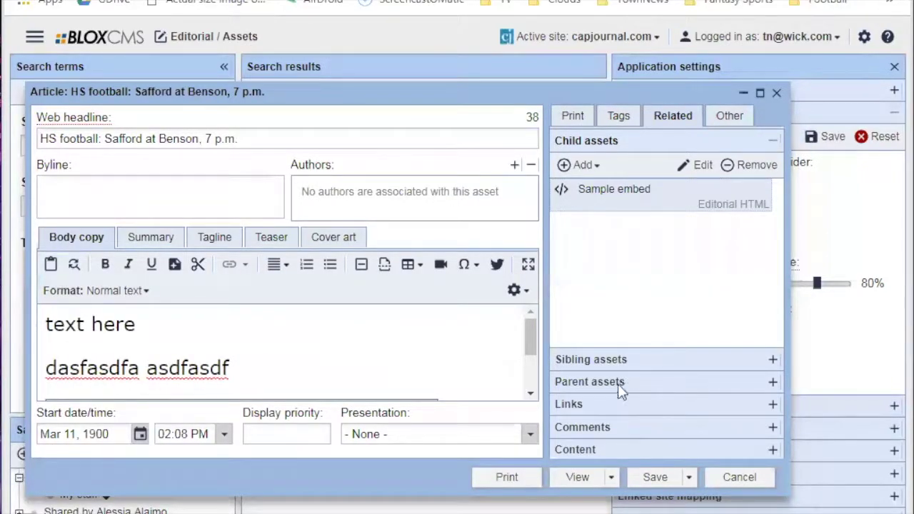
Expand the Related panel's Links, Comments and Content sections, then begin adding a related content item.
{"action": "left_click", "coordinate": [600, 404]}
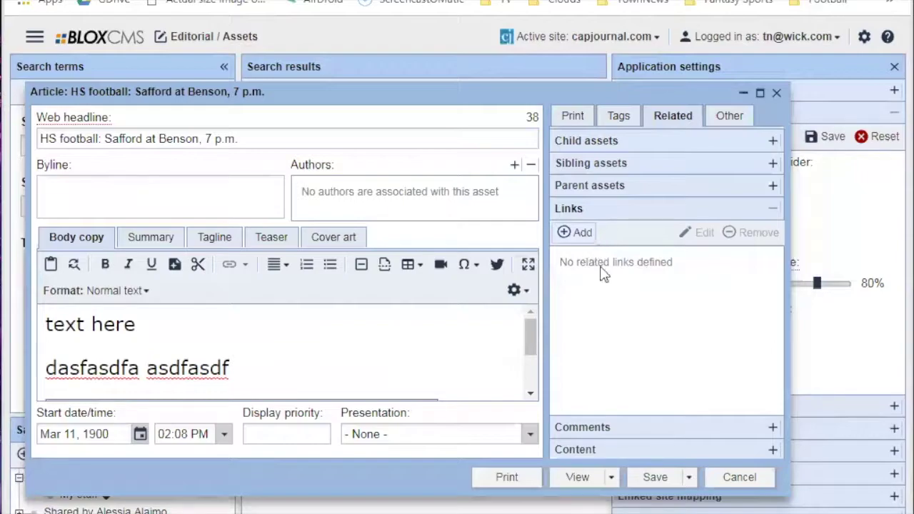
{"action": "left_click", "coordinate": [587, 426]}
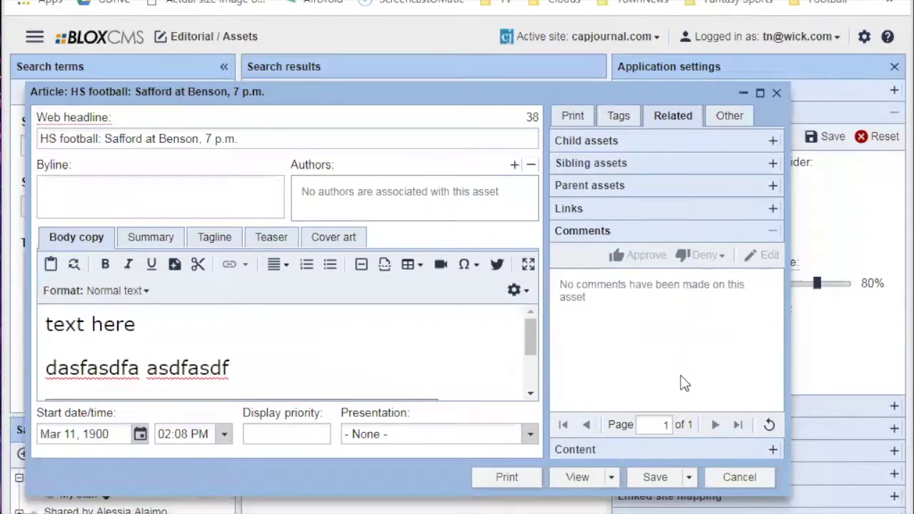
{"action": "left_click", "coordinate": [642, 449]}
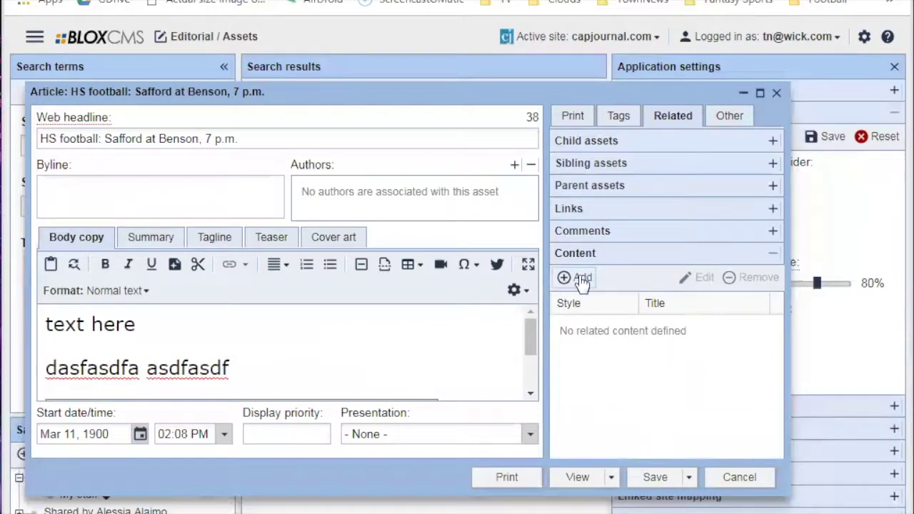
{"action": "left_click", "coordinate": [576, 277]}
{"action": "left_click", "coordinate": [402, 189]}
{"action": "left_click", "coordinate": [401, 189]}
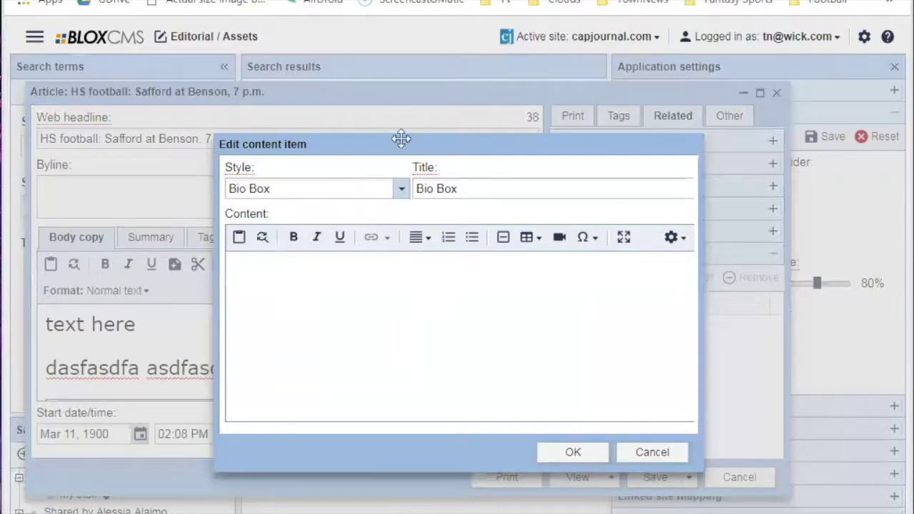
{"action": "left_click", "coordinate": [408, 325]}
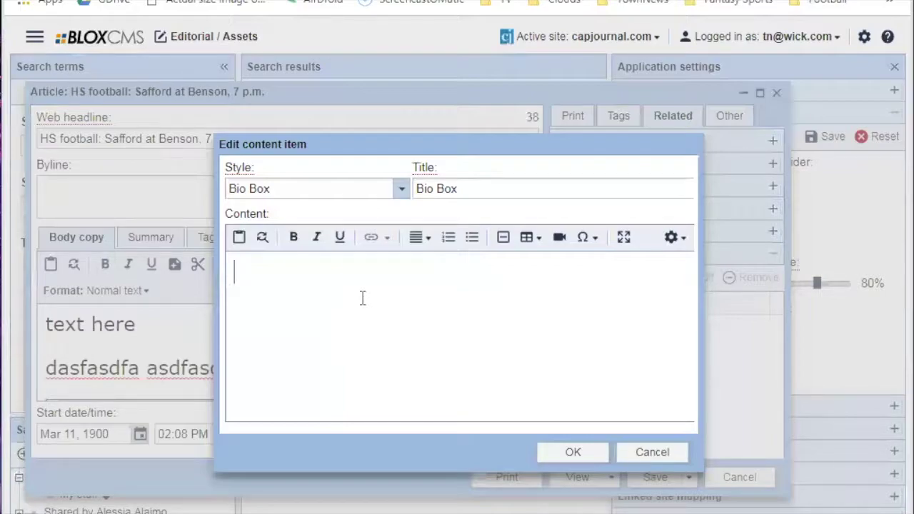
Switch the new related content item's style from Bio Box to Places To Go, then discard it unsaved.
{"action": "left_click", "coordinate": [482, 180]}
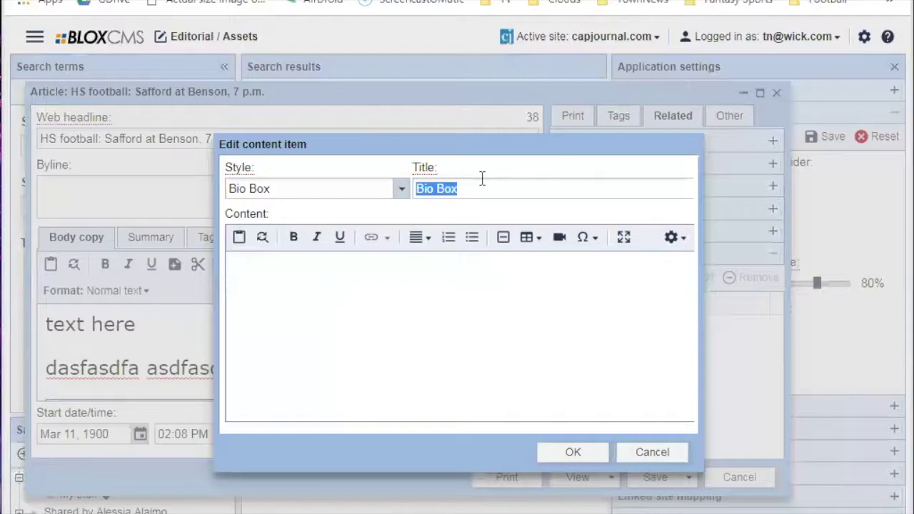
{"action": "left_click", "coordinate": [657, 456]}
{"action": "left_click", "coordinate": [582, 279]}
{"action": "left_click", "coordinate": [402, 188]}
{"action": "left_click", "coordinate": [333, 346]}
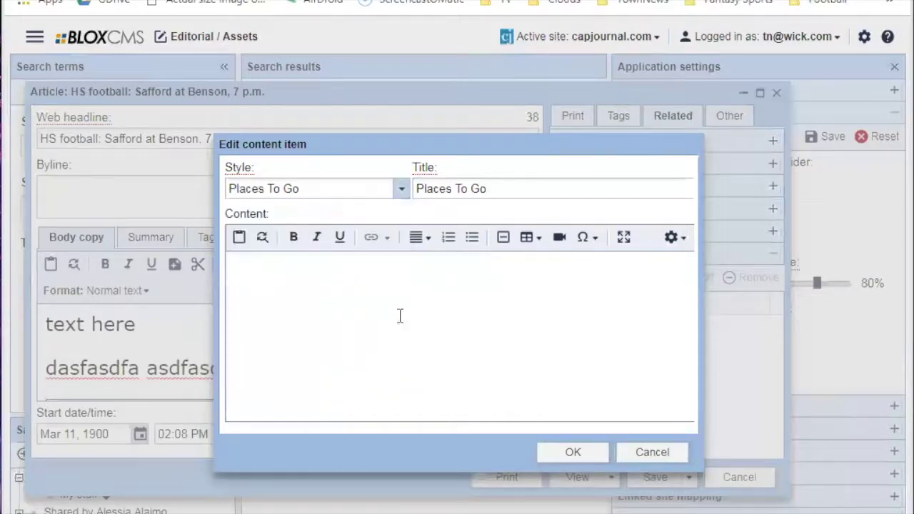
{"action": "left_click", "coordinate": [404, 190]}
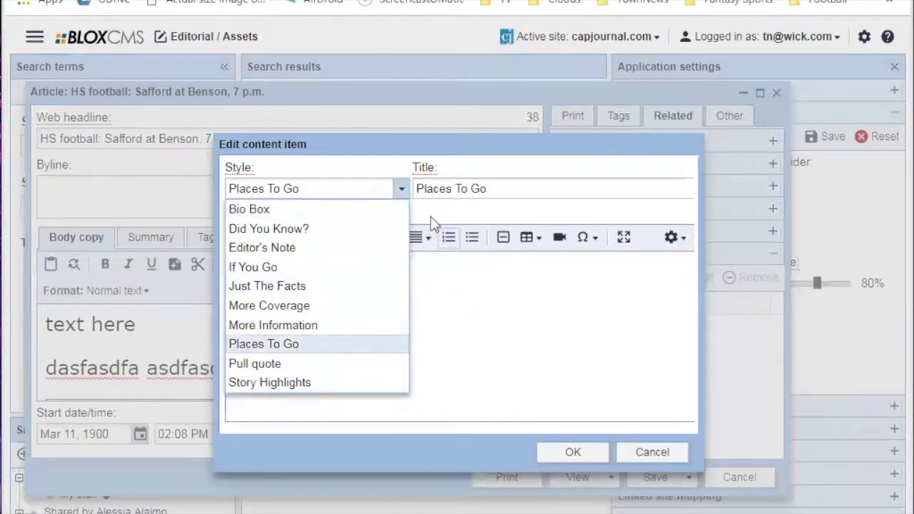
{"action": "left_click", "coordinate": [405, 188]}
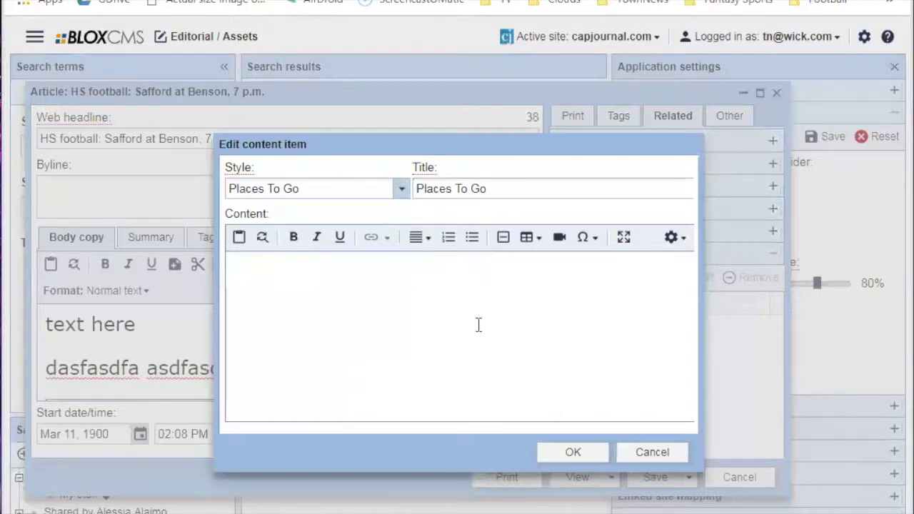
{"action": "left_click", "coordinate": [654, 451]}
Under the Other properties, pick Mar 12, 2019 as the Delete date, then clear it.
{"action": "left_click", "coordinate": [724, 115]}
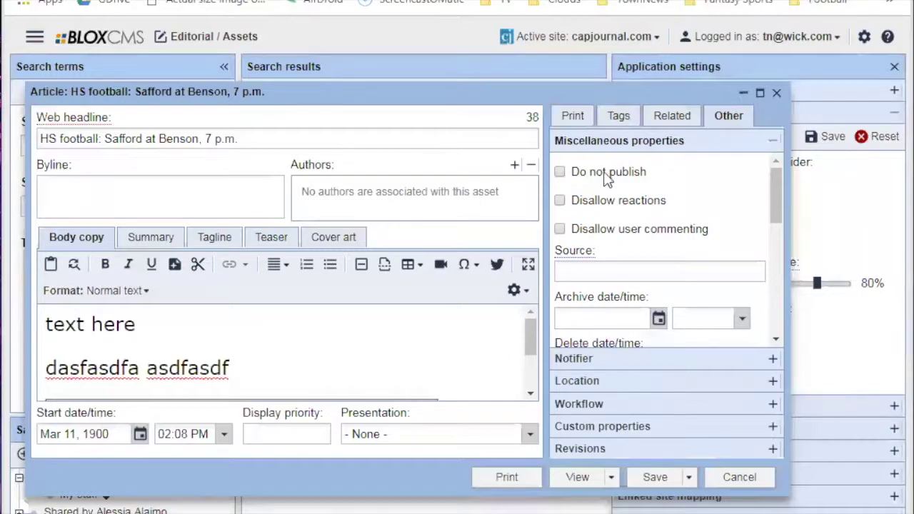
{"action": "scroll", "coordinate": [714, 243], "scroll_direction": "down", "scroll_amount": 3}
{"action": "scroll", "coordinate": [687, 265], "scroll_direction": "up", "scroll_amount": 3}
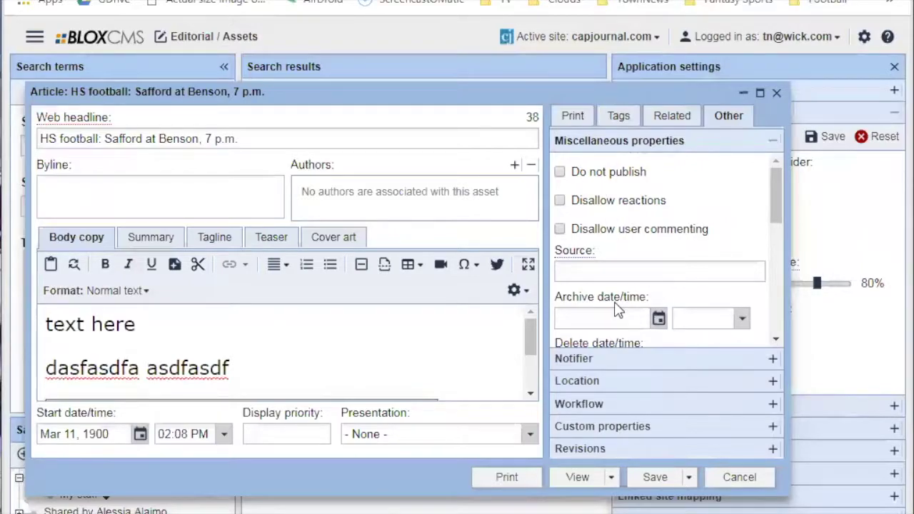
{"action": "scroll", "coordinate": [620, 305], "scroll_direction": "down", "scroll_amount": 3}
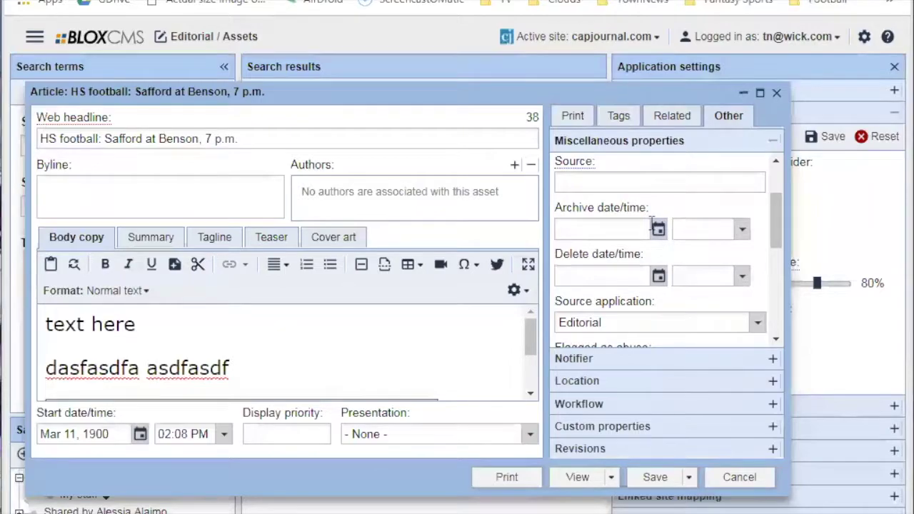
{"action": "left_click", "coordinate": [595, 271]}
{"action": "left_click", "coordinate": [658, 277]}
{"action": "left_click", "coordinate": [621, 373]}
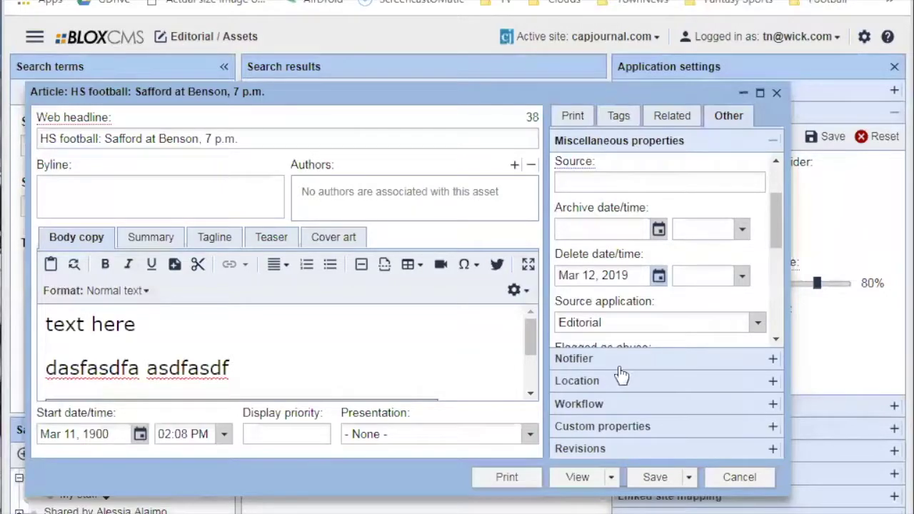
{"action": "left_click_drag", "start_coordinate": [630, 276], "coordinate": [499, 282]}
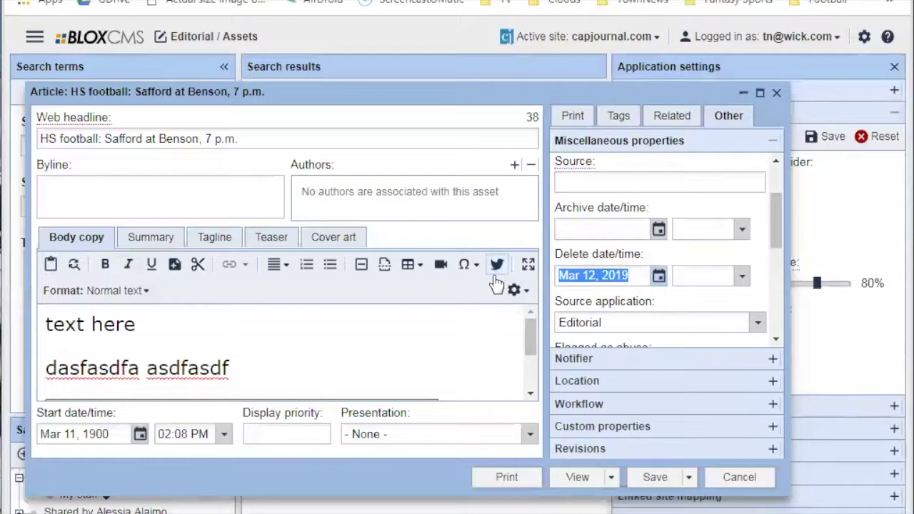
{"action": "key", "text": "Delete"}
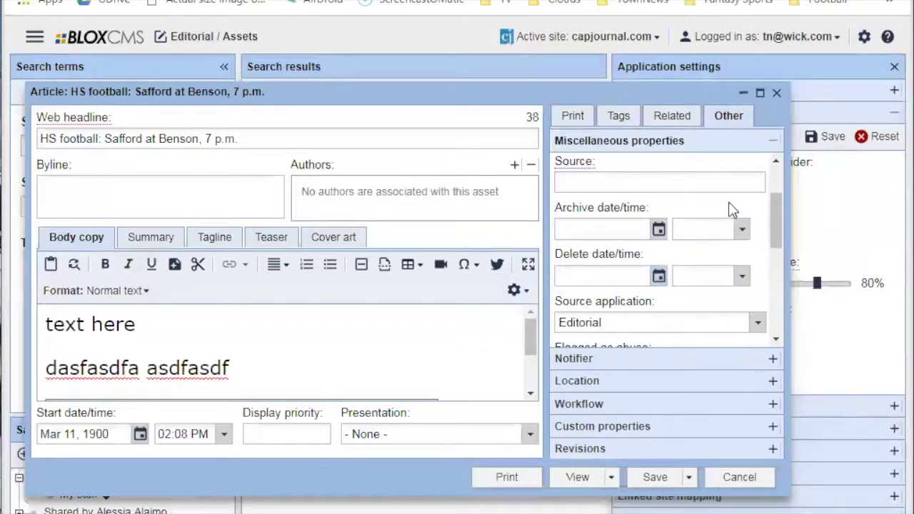
Click into the Archive date field, leaving it empty.
{"action": "left_click", "coordinate": [612, 222]}
{"action": "scroll", "coordinate": [663, 187], "scroll_direction": "up", "scroll_amount": 2}
{"action": "scroll", "coordinate": [671, 214], "scroll_direction": "down", "scroll_amount": 4}
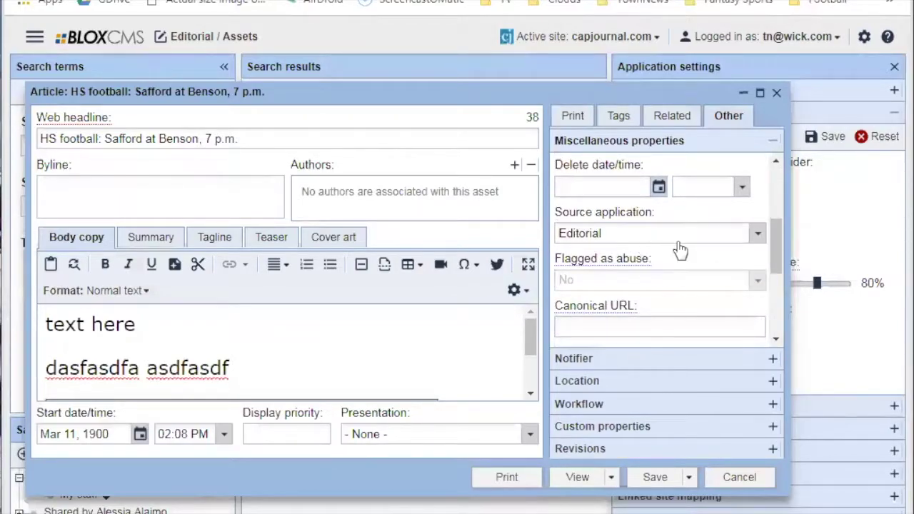
{"action": "scroll", "coordinate": [671, 272], "scroll_direction": "down", "scroll_amount": 2}
Expand Notifier and Location, then view and dismiss the saved Address suggestions.
{"action": "left_click", "coordinate": [639, 360]}
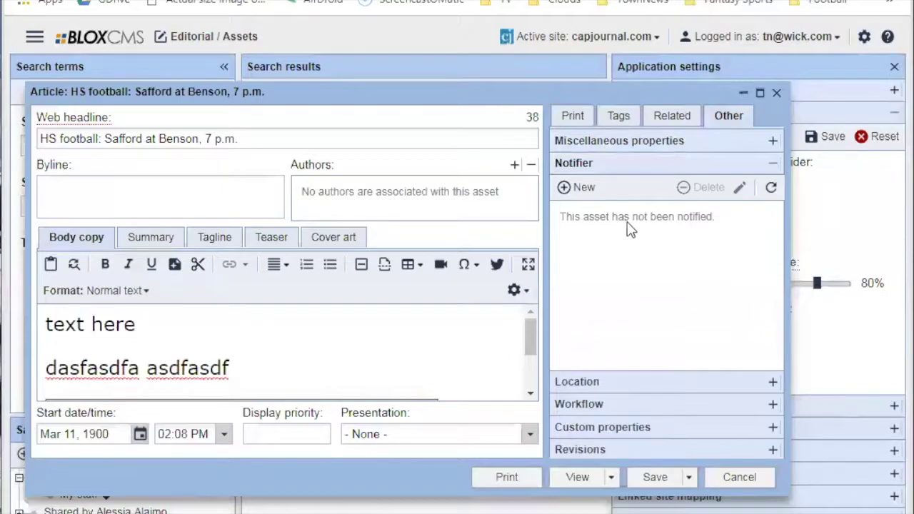
{"action": "left_click", "coordinate": [628, 390]}
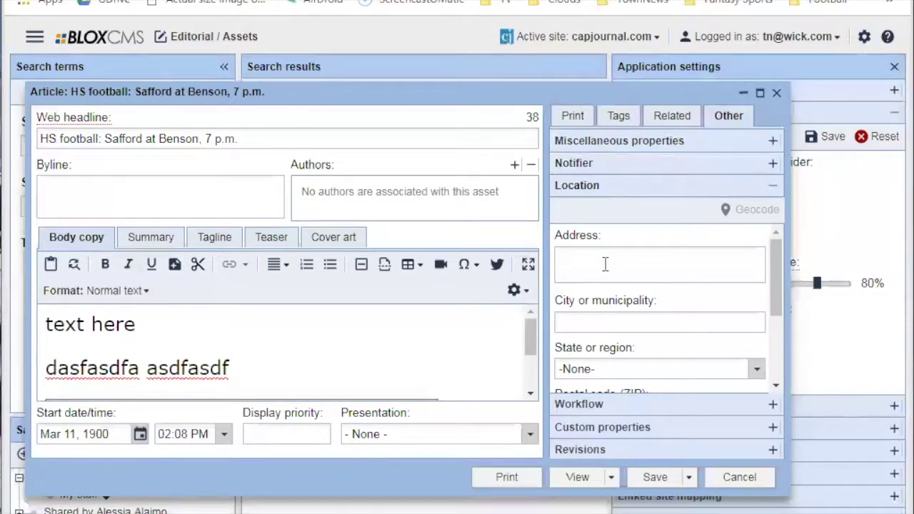
{"action": "left_click", "coordinate": [605, 264]}
{"action": "left_click", "coordinate": [621, 260]}
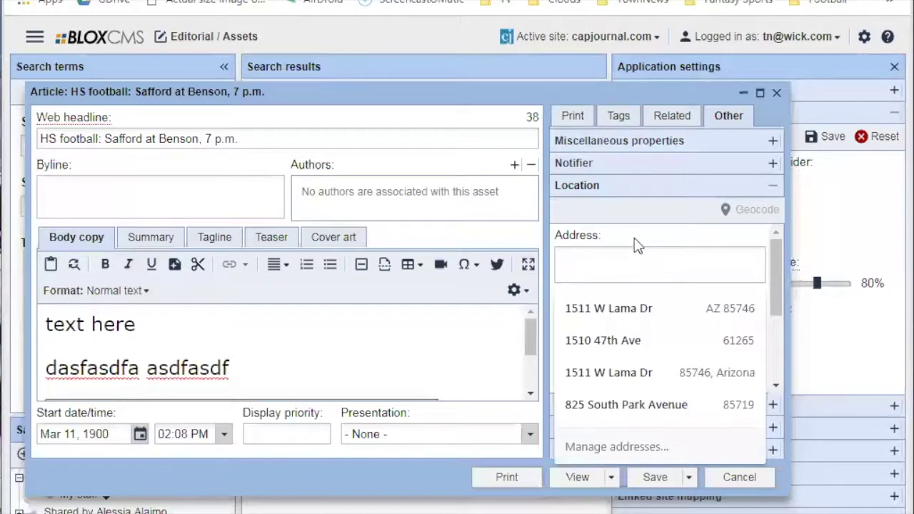
{"action": "left_click", "coordinate": [640, 235]}
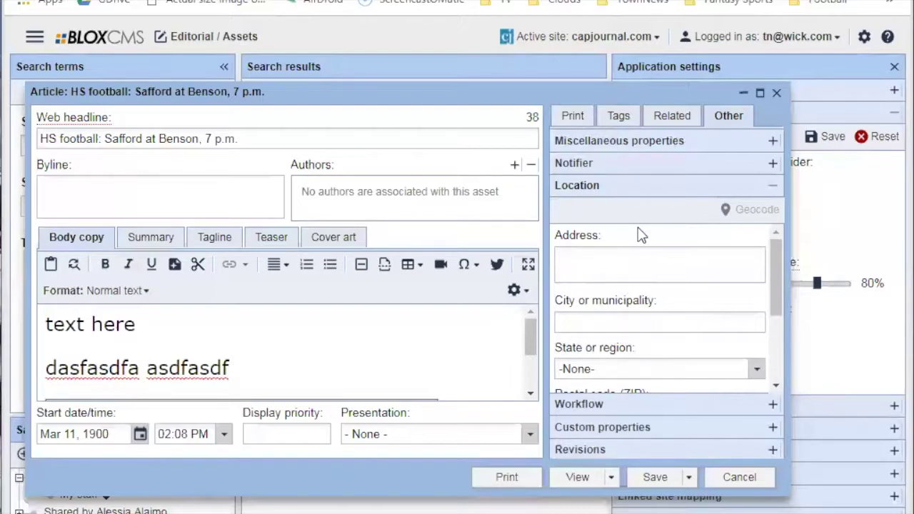
{"action": "scroll", "coordinate": [642, 286], "scroll_direction": "down", "scroll_amount": 2}
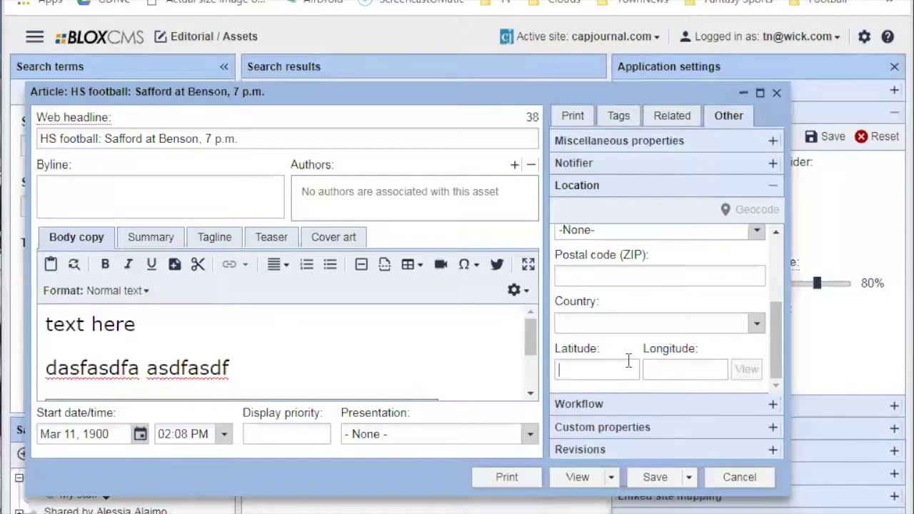
{"action": "left_click", "coordinate": [628, 361]}
{"action": "left_click", "coordinate": [628, 362]}
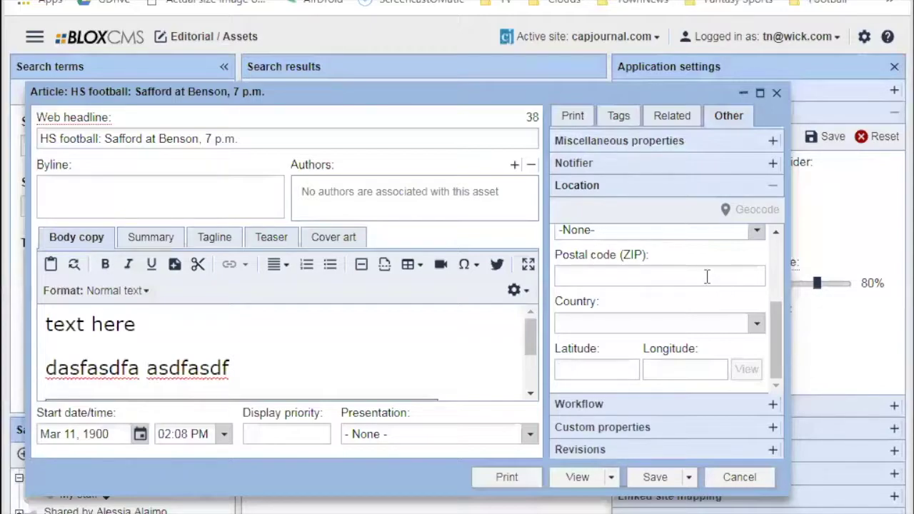
Keep the workflow as Print and Web and expand the empty Custom properties section.
{"action": "left_click", "coordinate": [652, 404]}
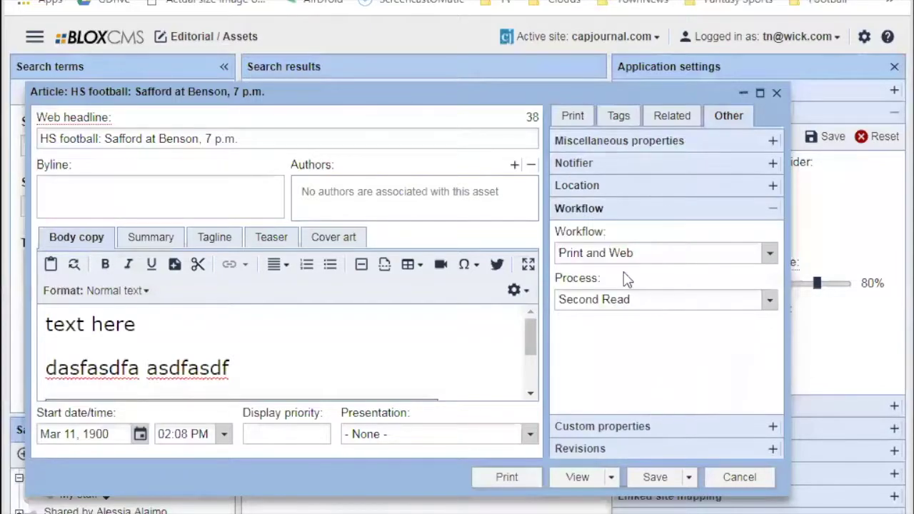
{"action": "left_click", "coordinate": [612, 253]}
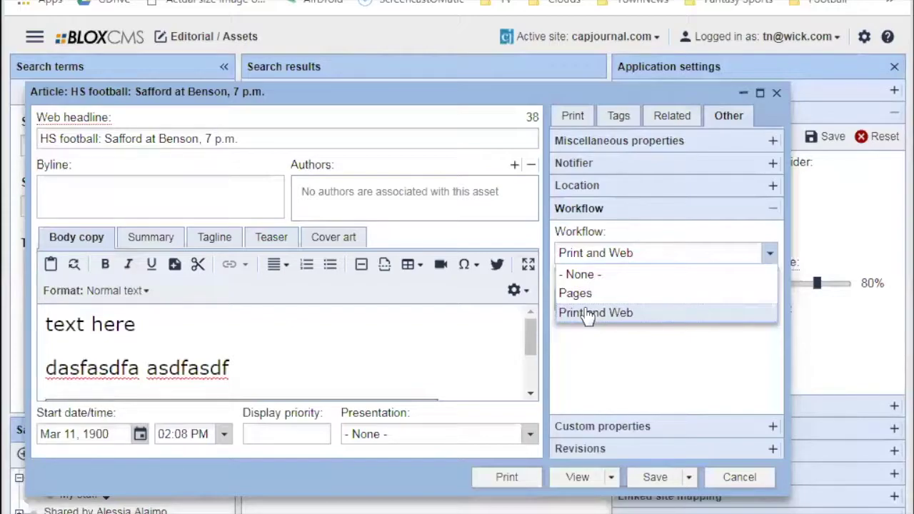
{"action": "left_click", "coordinate": [673, 363]}
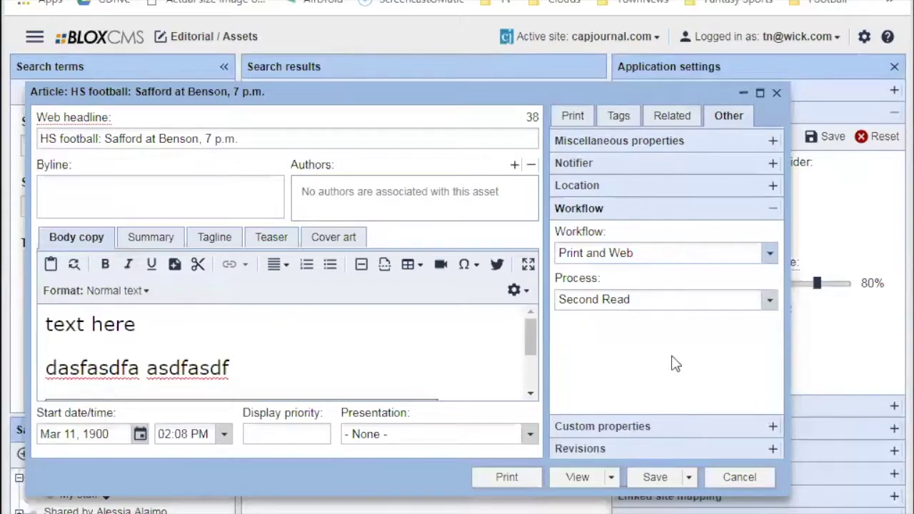
{"action": "left_click", "coordinate": [636, 424]}
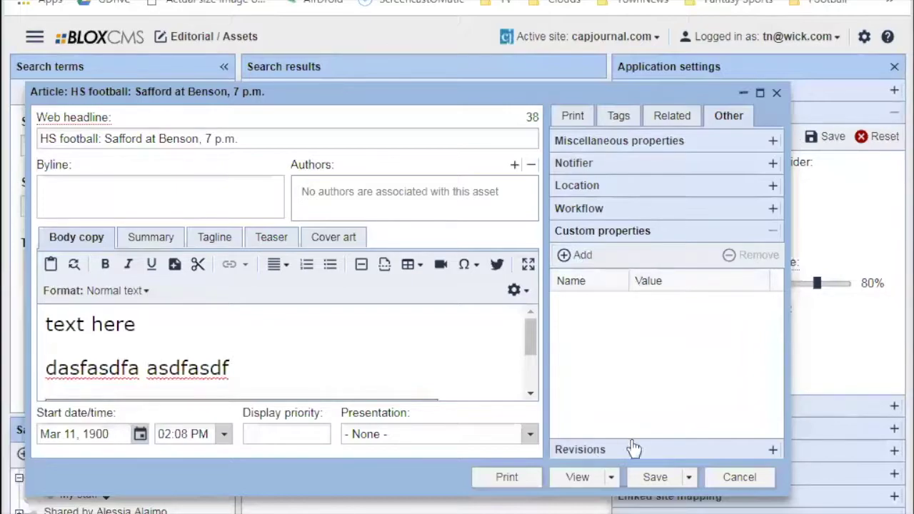
Expand Revisions to see three Mar 11, 2019 saves, and check the Save options without saving.
{"action": "left_click", "coordinate": [602, 450]}
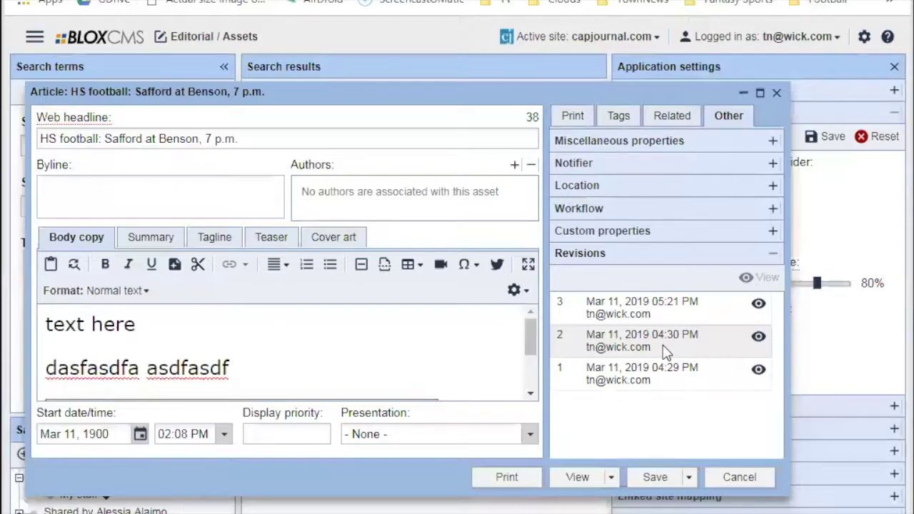
{"action": "left_click", "coordinate": [689, 476]}
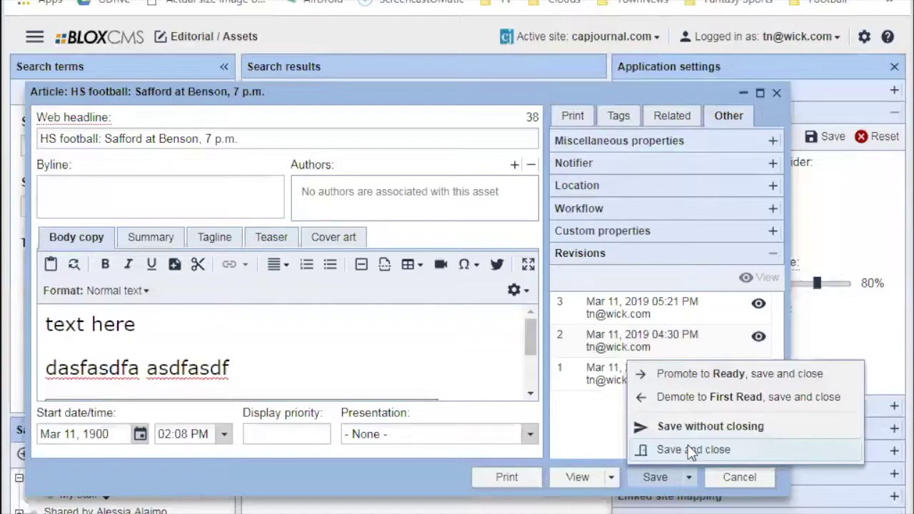
{"action": "left_click", "coordinate": [549, 435]}
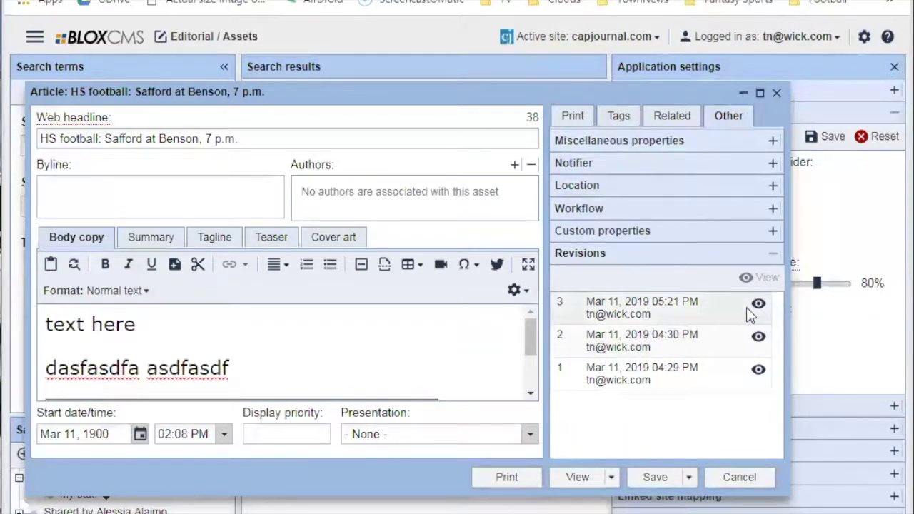
Open the latest revision in a second editor and browse its Summary, Tagline and Teaser tabs.
{"action": "double_click", "coordinate": [696, 301]}
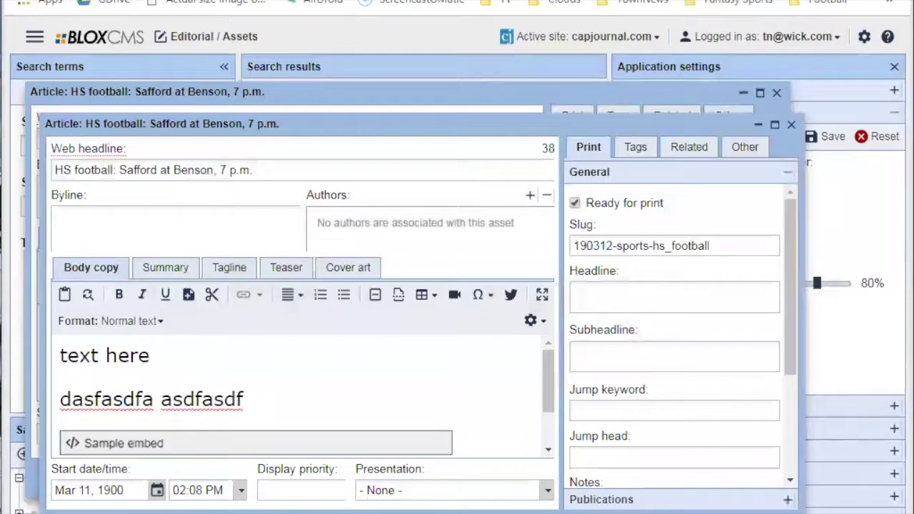
{"action": "scroll", "coordinate": [212, 430], "scroll_direction": "down", "scroll_amount": 1}
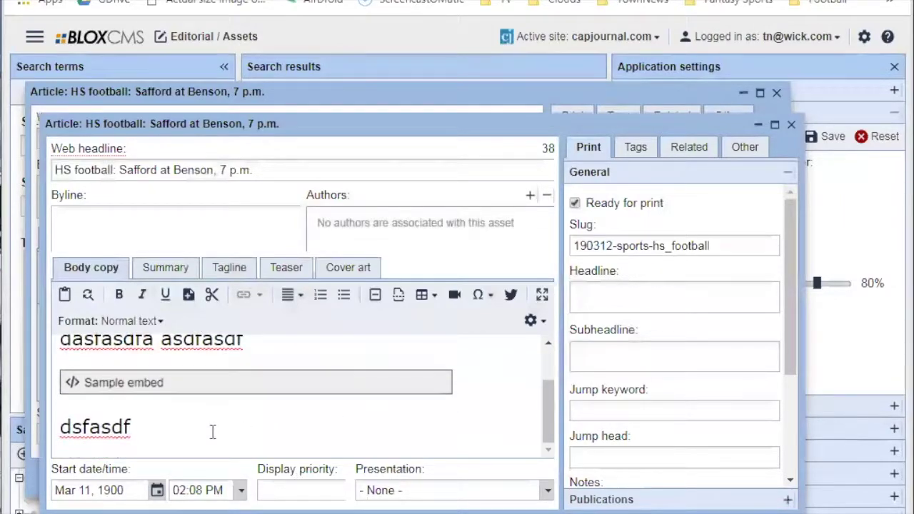
{"action": "scroll", "coordinate": [212, 421], "scroll_direction": "up", "scroll_amount": 2}
{"action": "left_click", "coordinate": [165, 267]}
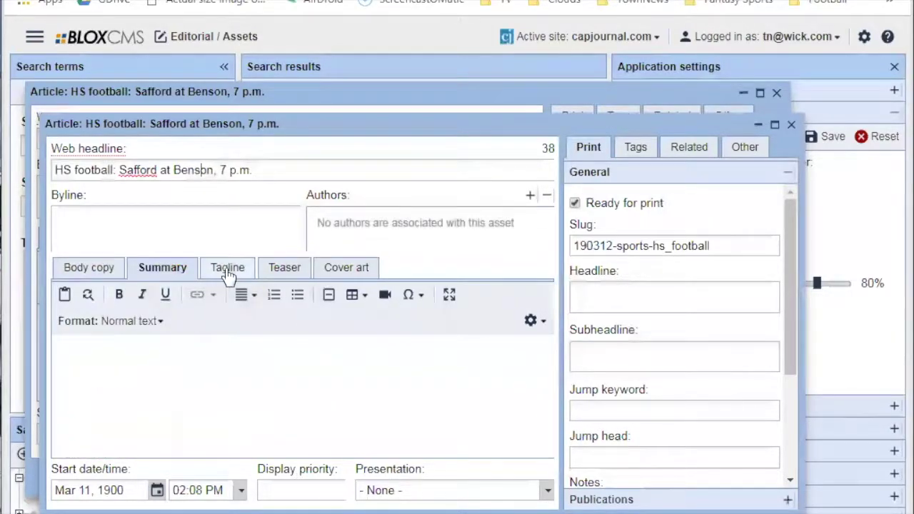
{"action": "left_click", "coordinate": [230, 267]}
{"action": "left_click", "coordinate": [285, 267]}
{"action": "left_click", "coordinate": [88, 267]}
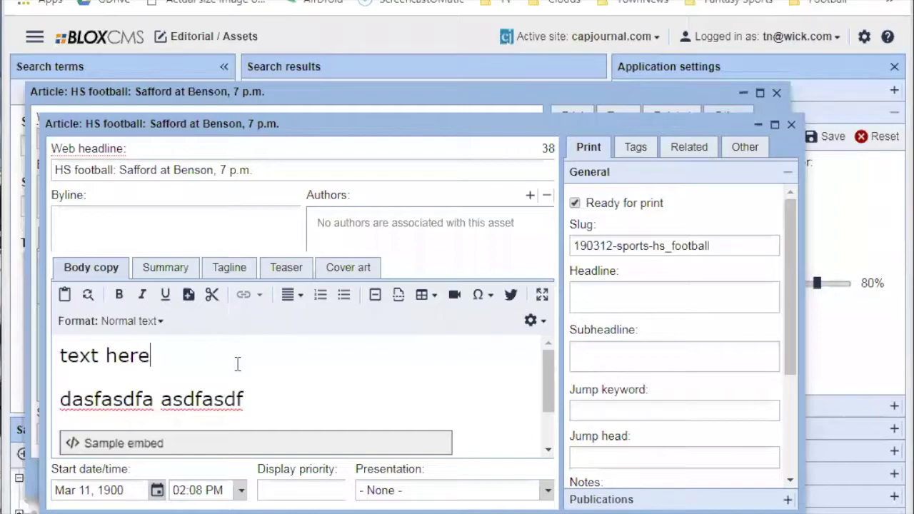
Show the revision's miscellaneous properties under the Other tab.
{"action": "scroll", "coordinate": [285, 395], "scroll_direction": "down", "scroll_amount": 1}
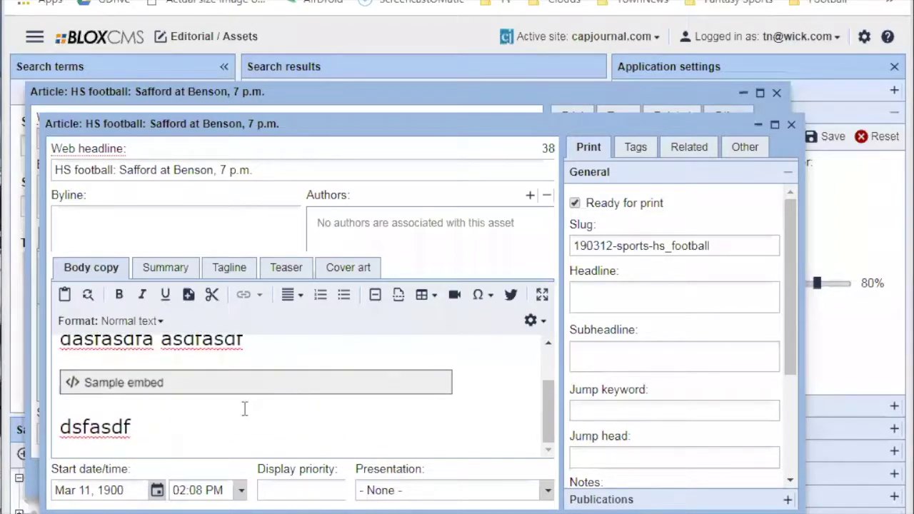
{"action": "left_click", "coordinate": [745, 146]}
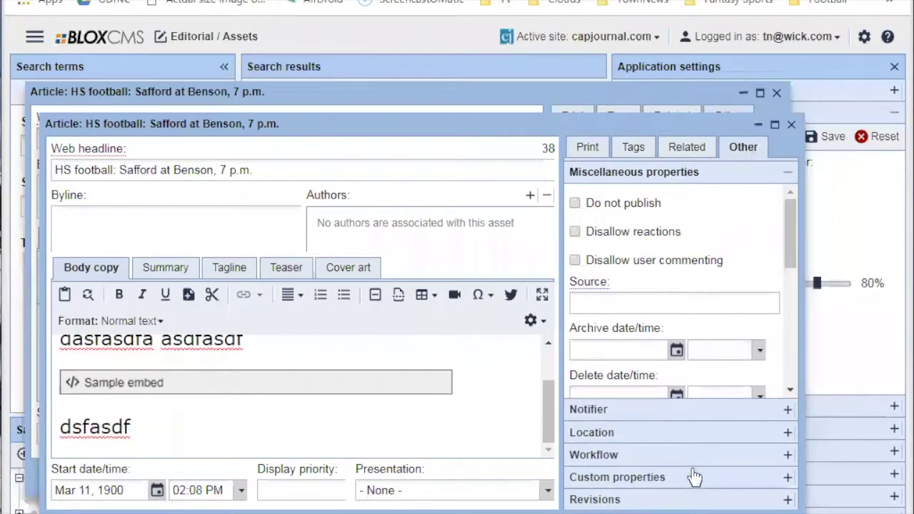
{"action": "scroll", "coordinate": [316, 339], "scroll_direction": "up", "scroll_amount": 1}
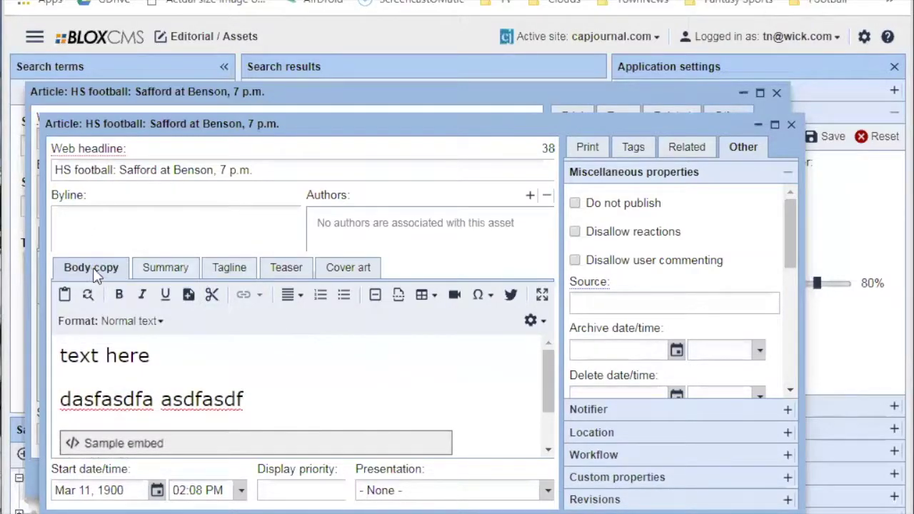
Add the admin trainer user as author by searching for the user's e-mail in Find user.
{"action": "left_click", "coordinate": [530, 195]}
{"action": "left_click", "coordinate": [348, 160]}
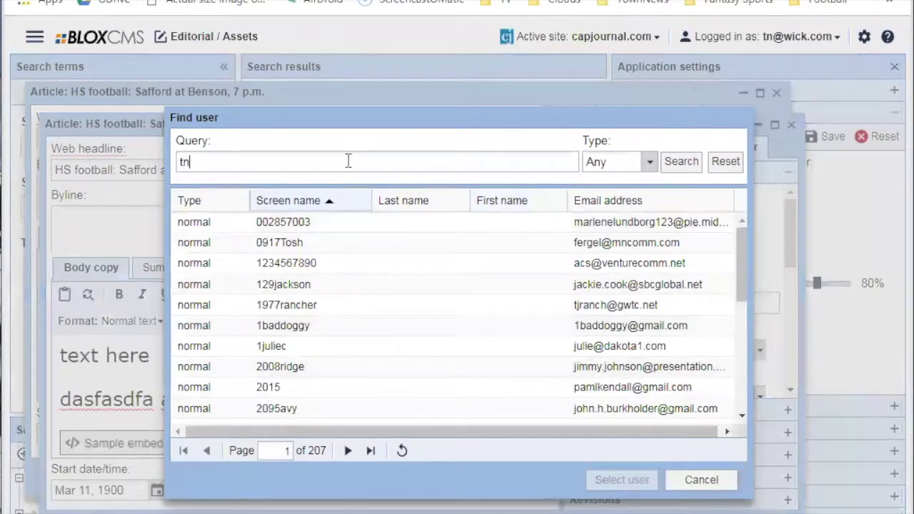
{"action": "left_click", "coordinate": [665, 161]}
{"action": "left_click", "coordinate": [359, 224]}
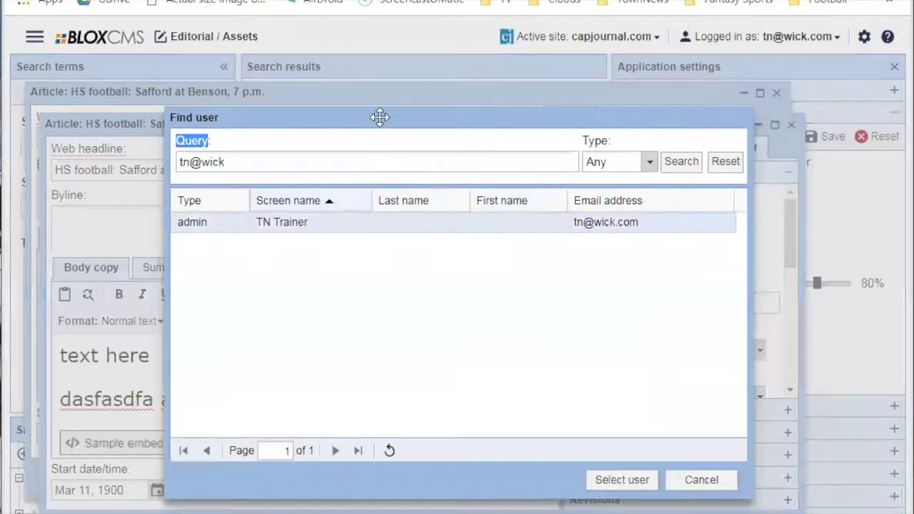
{"action": "left_click", "coordinate": [619, 480]}
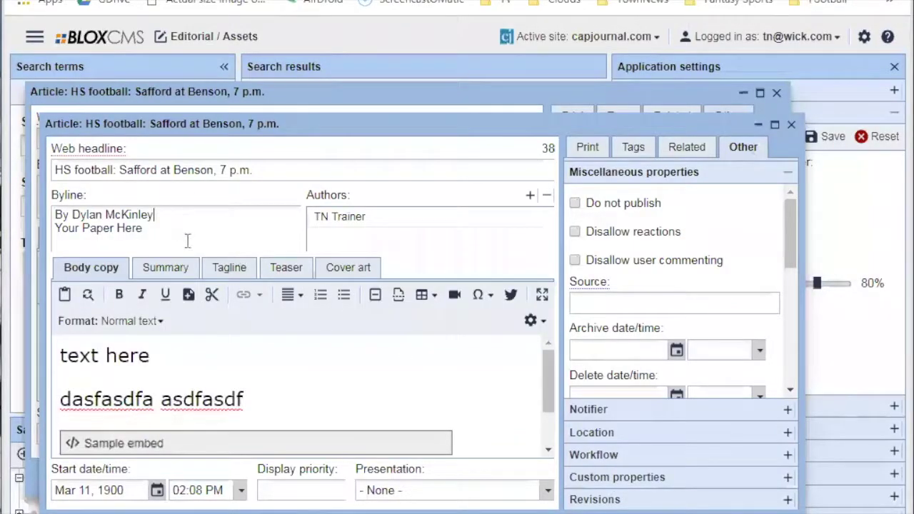
Clear the byline and the sample tagline text, then select the new author.
{"action": "left_click", "coordinate": [216, 275]}
{"action": "left_click", "coordinate": [90, 267]}
{"action": "left_click", "coordinate": [220, 225]}
{"action": "left_click_drag", "start_coordinate": [145, 228], "coordinate": [55, 214]}
{"action": "key", "text": "BackSpace"}
{"action": "left_click", "coordinate": [242, 270]}
{"action": "left_click_drag", "start_coordinate": [285, 325], "coordinate": [7, 335]}
{"action": "key", "text": "BackSpace"}
{"action": "left_click", "coordinate": [398, 215]}
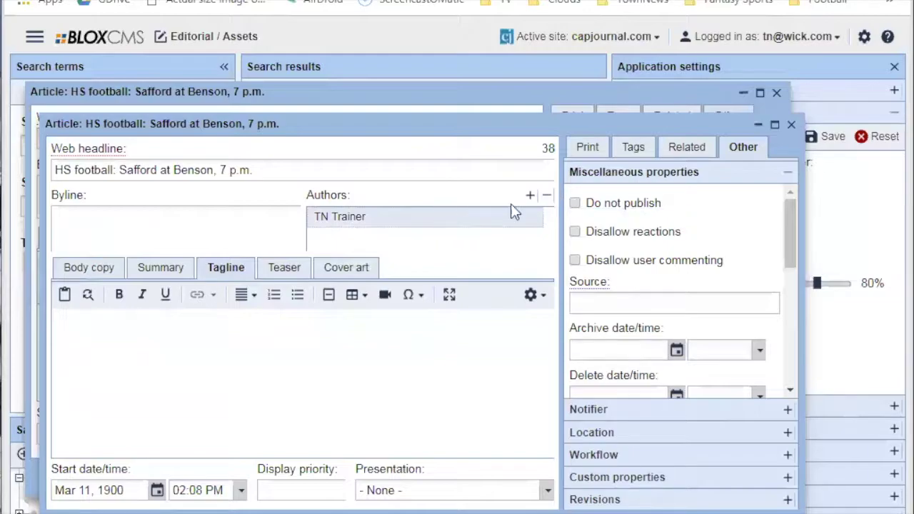
Remove the author, close the revision window, and view the original article's empty summary.
{"action": "left_click", "coordinate": [546, 195]}
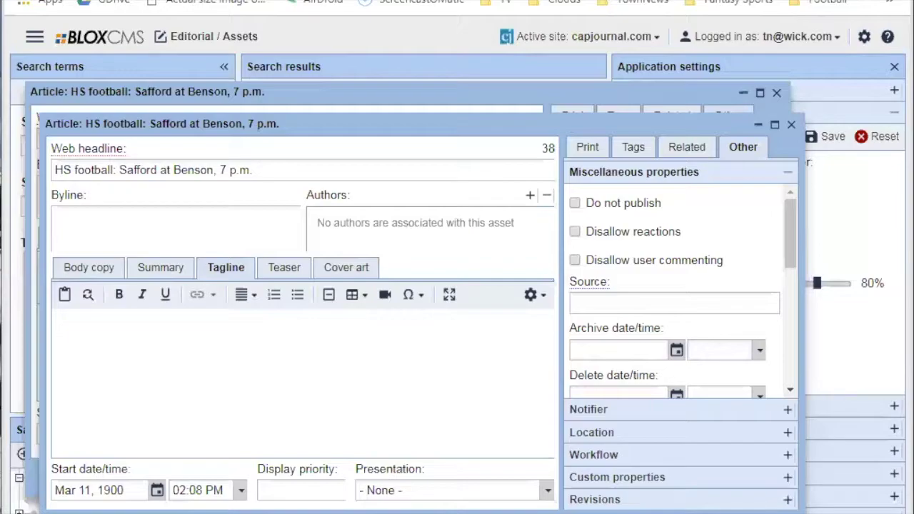
{"action": "left_click", "coordinate": [753, 513]}
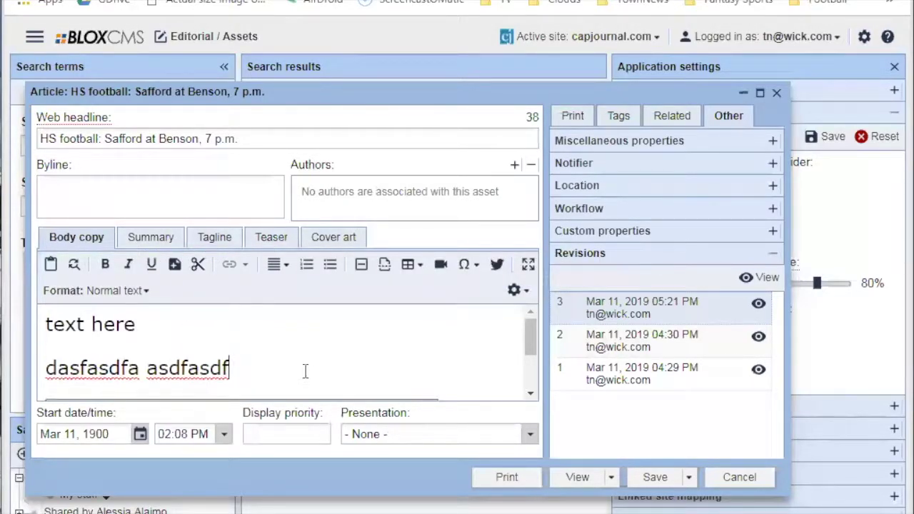
{"action": "left_click", "coordinate": [150, 237]}
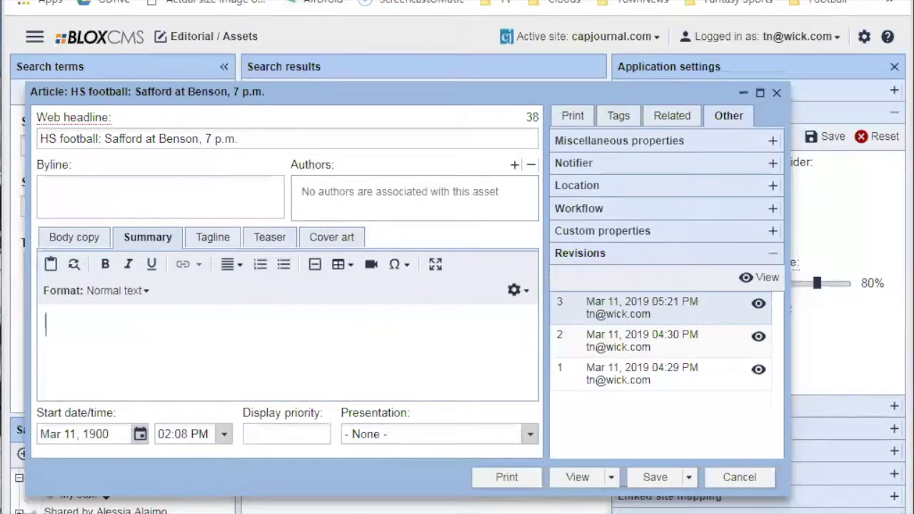
{"action": "scroll", "coordinate": [224, 352], "scroll_direction": "down", "scroll_amount": 3}
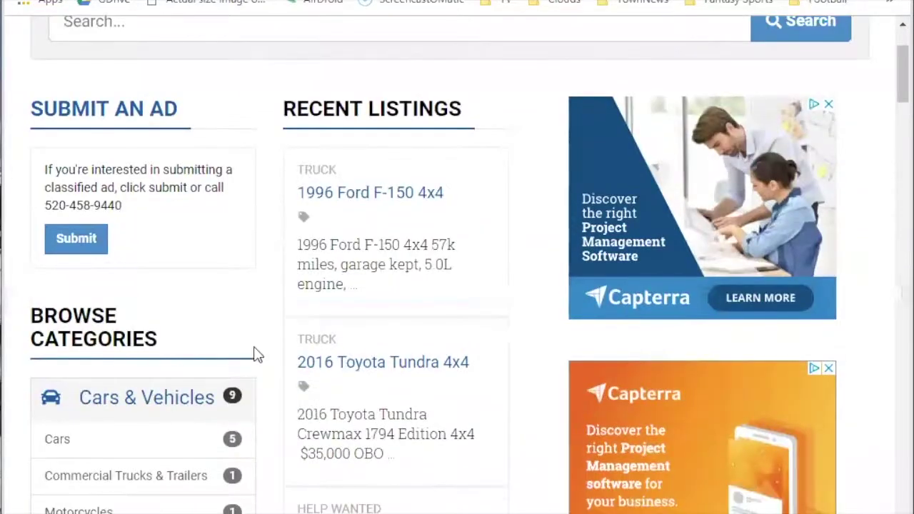
{"action": "left_click", "coordinate": [50, 0]}
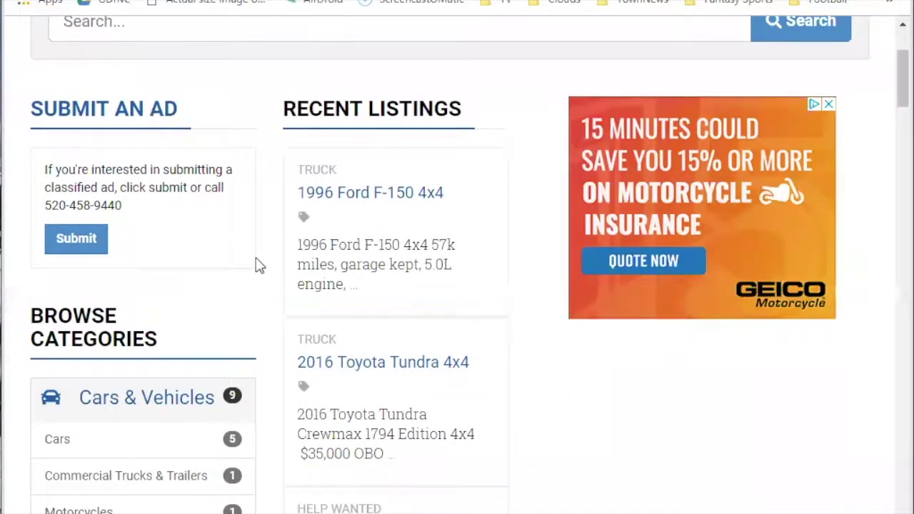
{"action": "scroll", "coordinate": [326, 316], "scroll_direction": "down", "scroll_amount": 4}
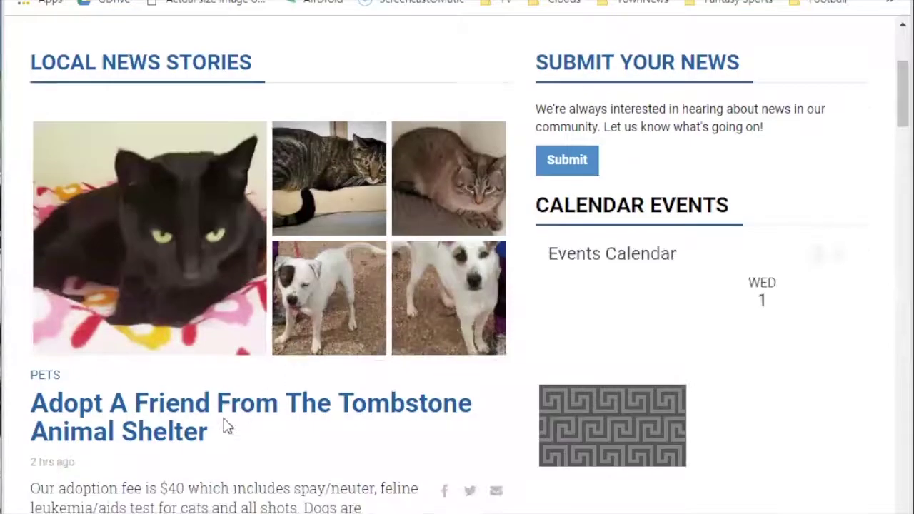
{"action": "left_click_drag", "start_coordinate": [32, 490], "coordinate": [31, 407]}
{"action": "scroll", "coordinate": [342, 478], "scroll_direction": "down", "scroll_amount": 1}
{"action": "left_click", "coordinate": [121, 422]}
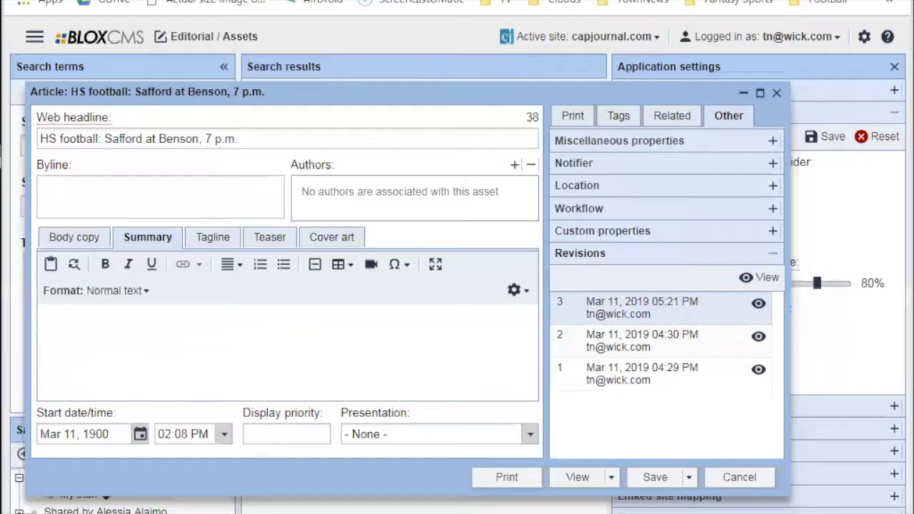
{"action": "left_click", "coordinate": [126, 320]}
Browse the Tagline and Teaser tabs, expand the Related child assets, and dismiss the teaser image options.
{"action": "left_click", "coordinate": [213, 239]}
{"action": "left_click", "coordinate": [237, 367]}
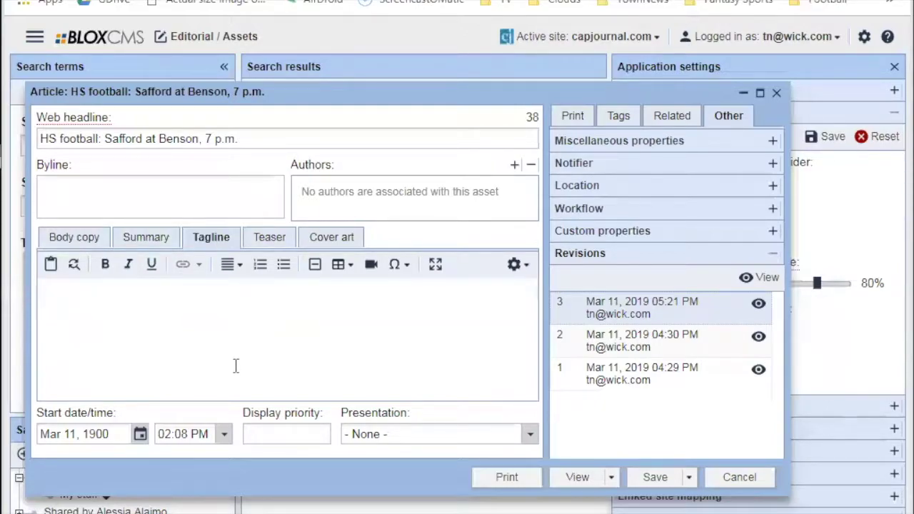
{"action": "left_click", "coordinate": [277, 239]}
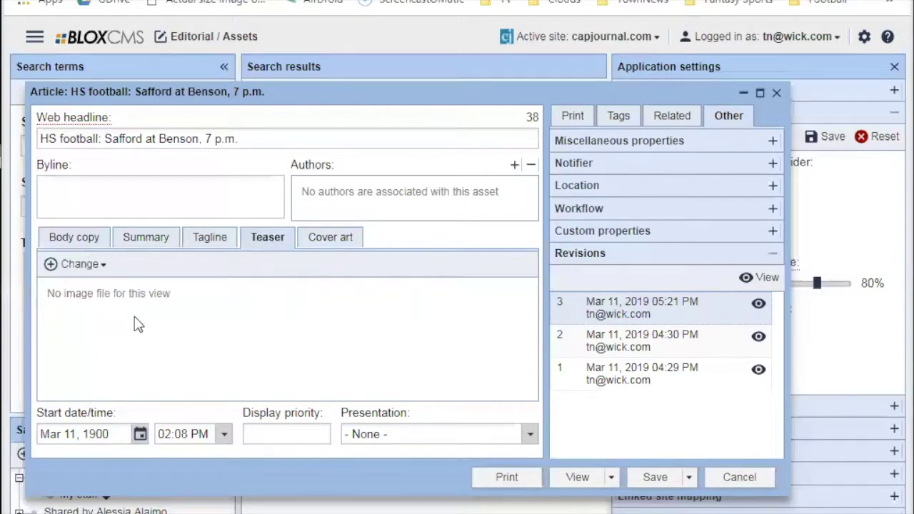
{"action": "left_click", "coordinate": [671, 117]}
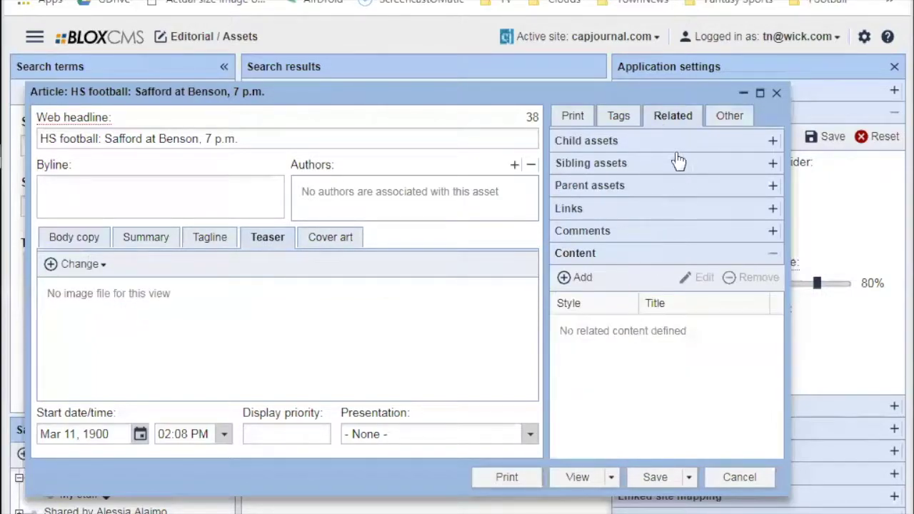
{"action": "left_click", "coordinate": [674, 141]}
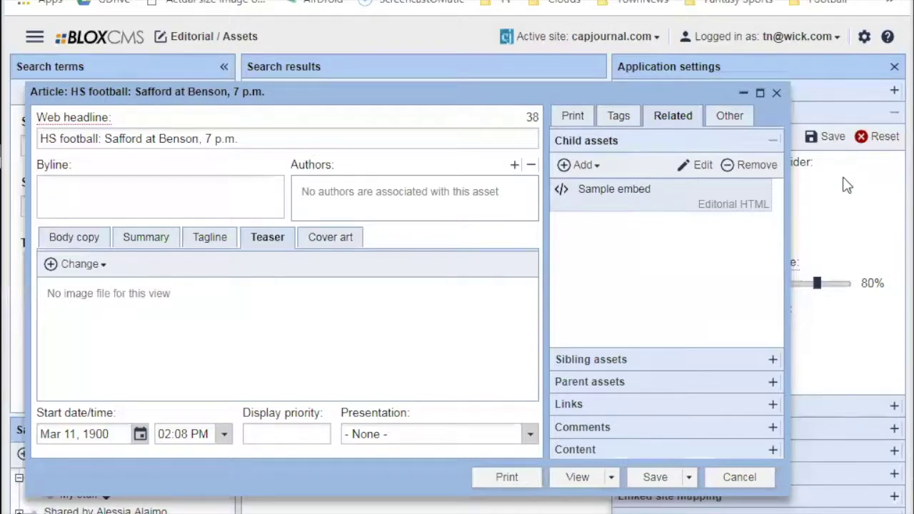
{"action": "left_click", "coordinate": [100, 264]}
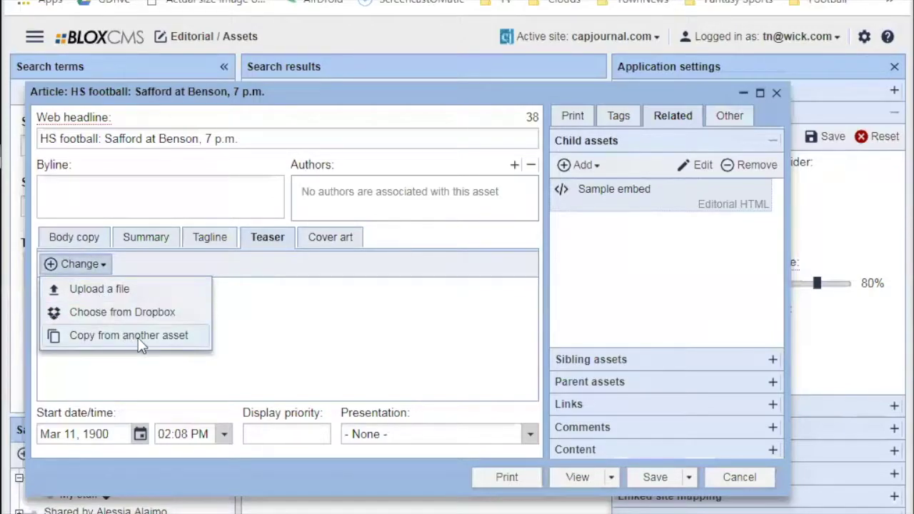
{"action": "left_click", "coordinate": [331, 277]}
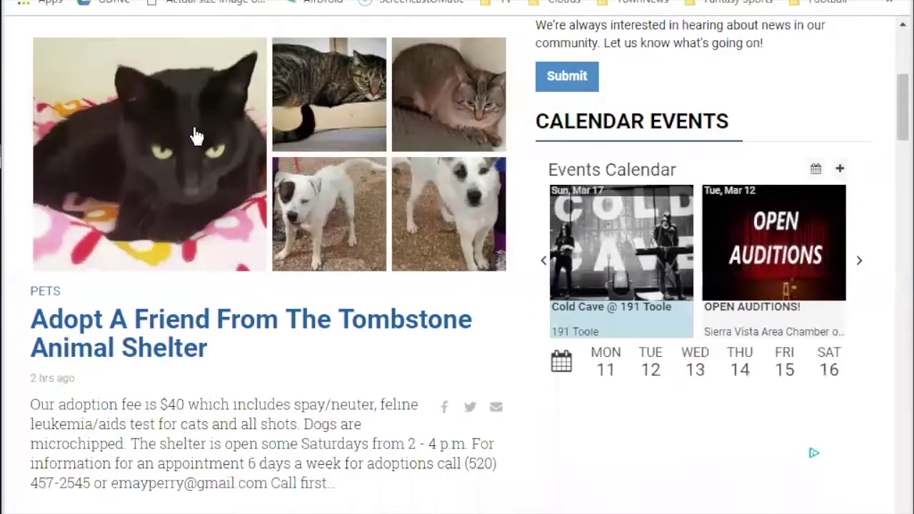
View the article's empty cover art, then open the SVUSD board meeting story on the site.
{"action": "scroll", "coordinate": [206, 359], "scroll_direction": "down", "scroll_amount": 1}
{"action": "scroll", "coordinate": [206, 358], "scroll_direction": "down", "scroll_amount": 4}
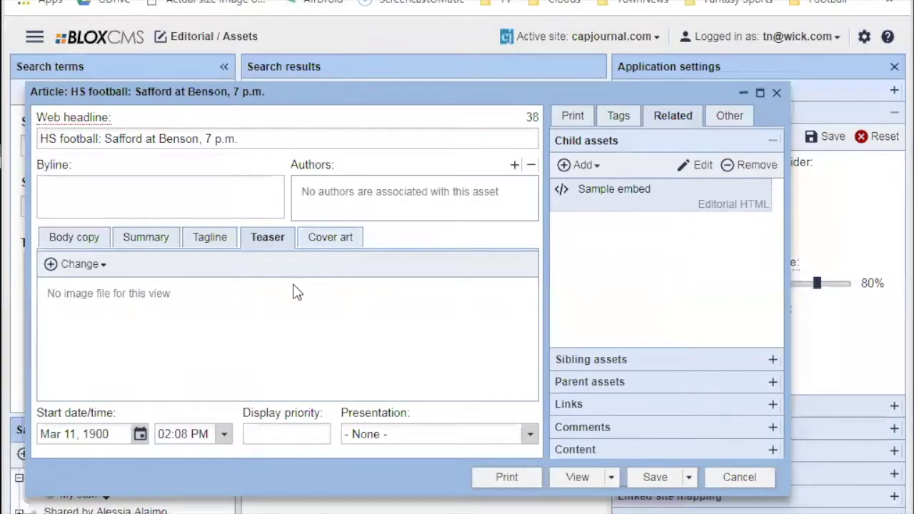
{"action": "left_click", "coordinate": [333, 237]}
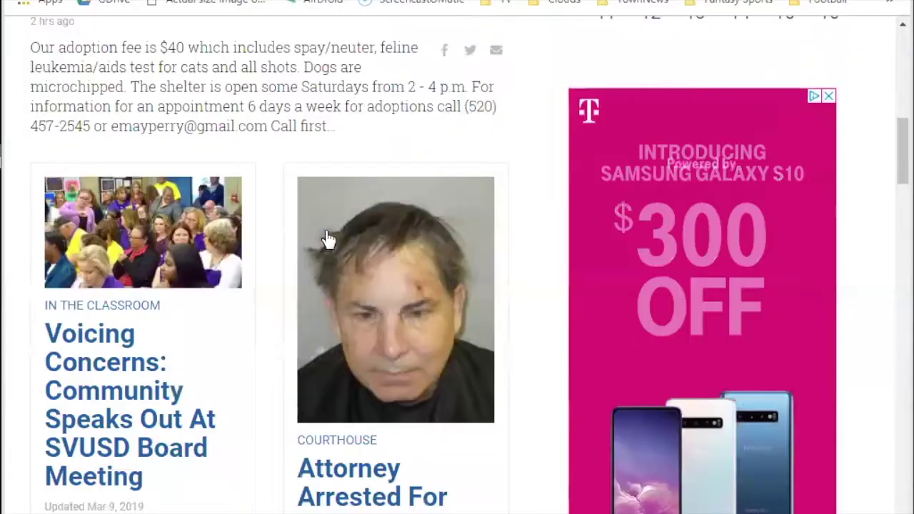
{"action": "left_click", "coordinate": [226, 366]}
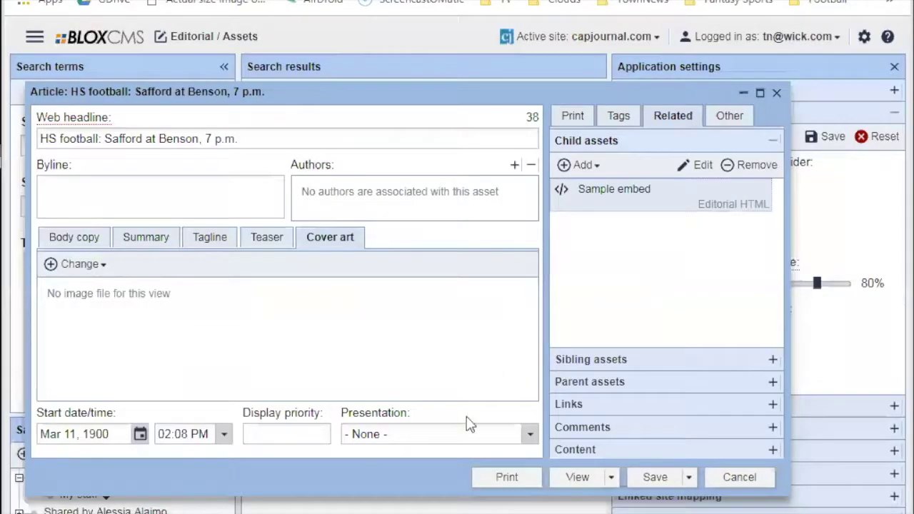
Browse the Safford at Benson article's presentation and cover art options, leaving None, then list child asset types.
{"action": "left_click", "coordinate": [530, 434]}
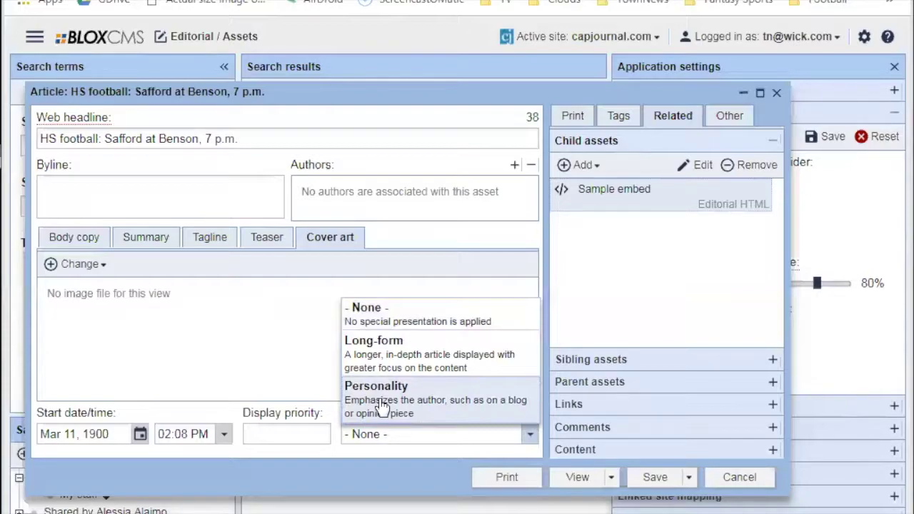
{"action": "left_click", "coordinate": [251, 304]}
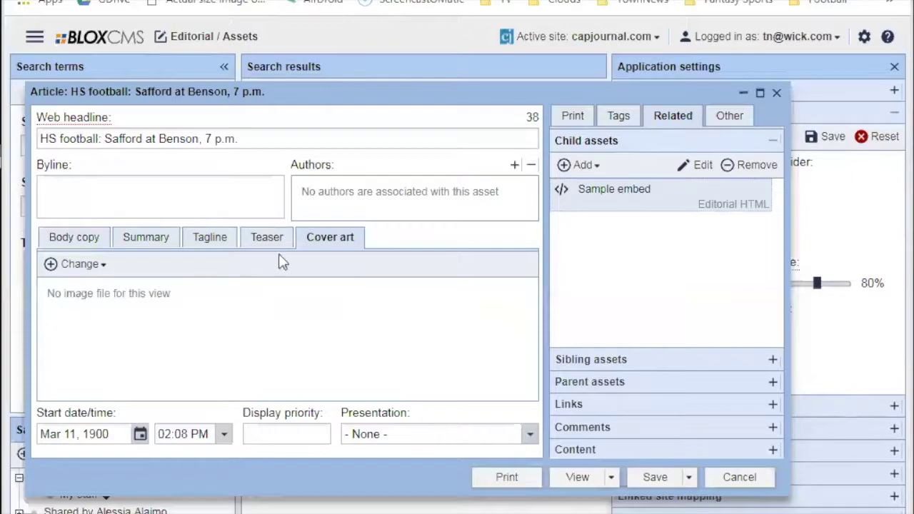
{"action": "left_click", "coordinate": [107, 264]}
{"action": "left_click", "coordinate": [107, 264]}
{"action": "left_click", "coordinate": [288, 434]}
{"action": "left_click", "coordinate": [598, 165]}
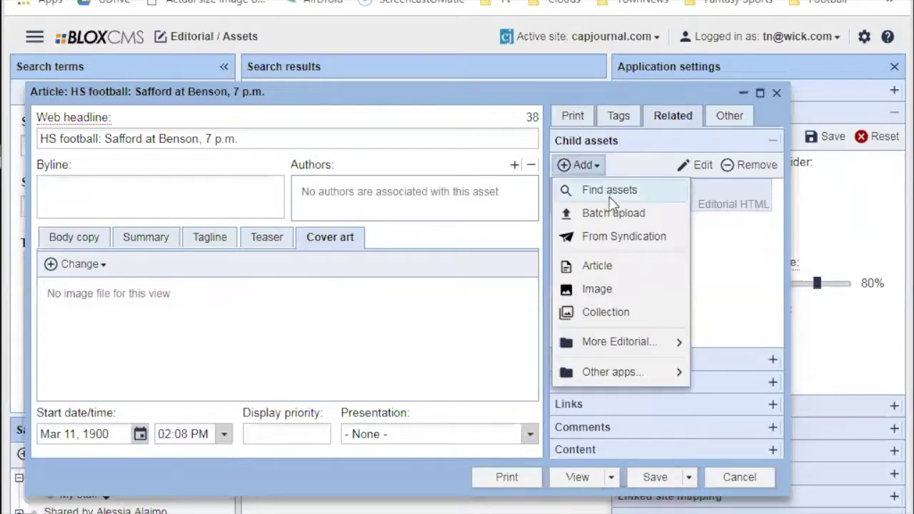
{"action": "left_click", "coordinate": [592, 290]}
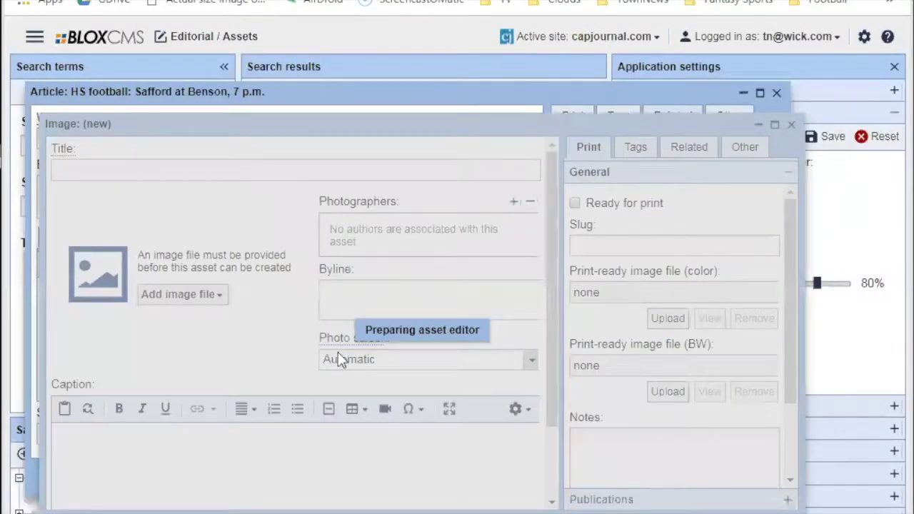
{"action": "scroll", "coordinate": [546, 362], "scroll_direction": "down", "scroll_amount": 3}
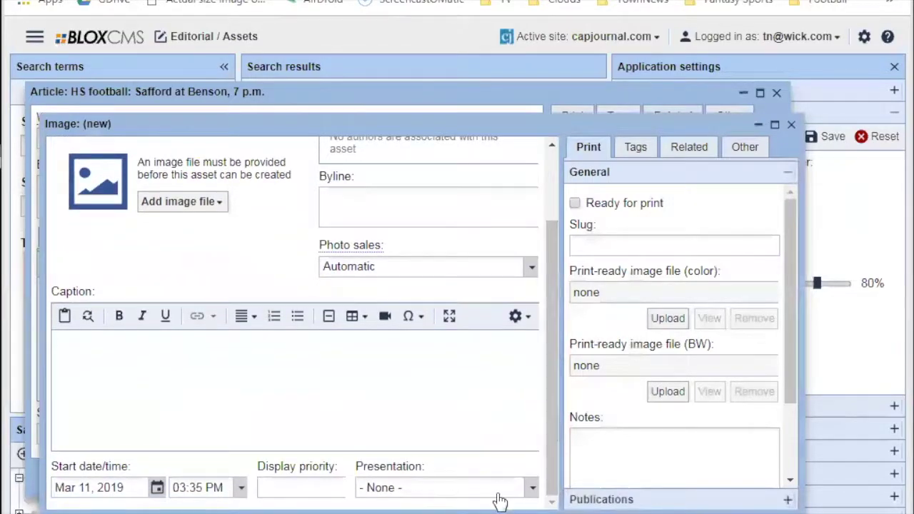
{"action": "left_click", "coordinate": [499, 492]}
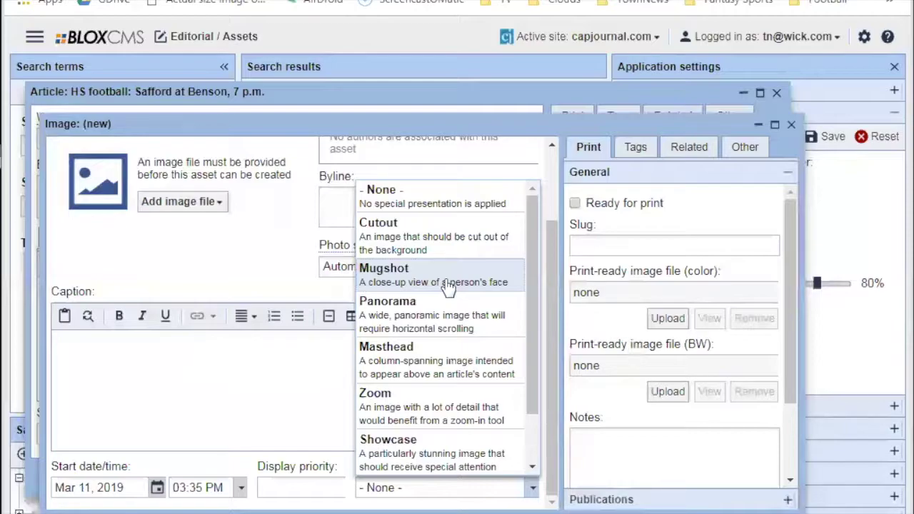
{"action": "left_click", "coordinate": [751, 513]}
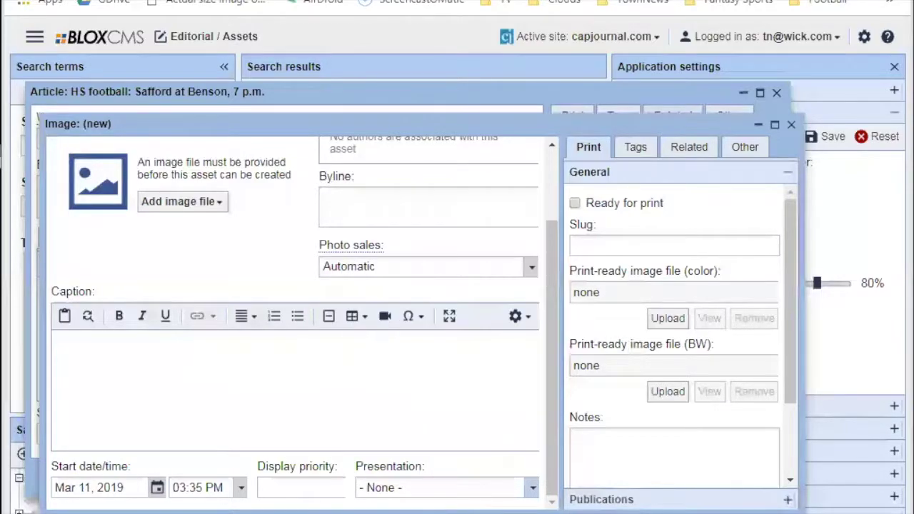
{"action": "left_click", "coordinate": [582, 165]}
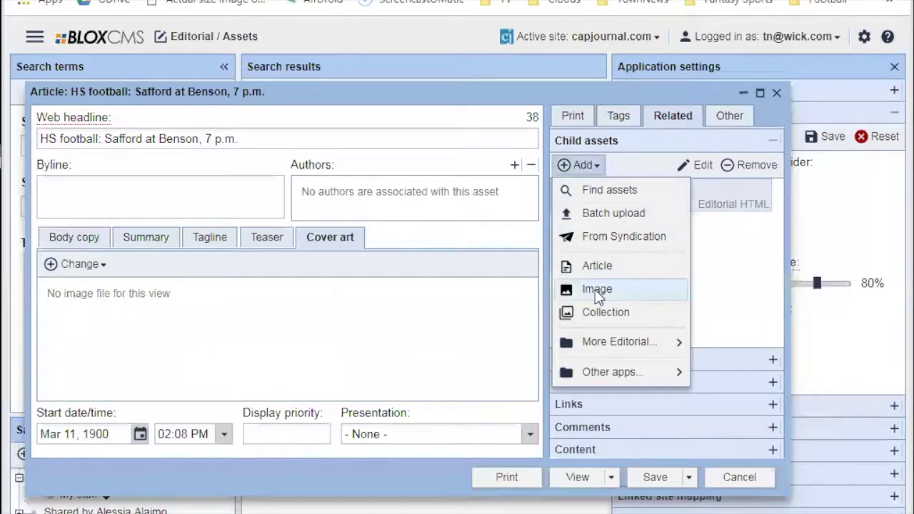
Move the article window lower and look over the new-asset and child-asset menus without choosing.
{"action": "left_click_drag", "start_coordinate": [402, 100], "coordinate": [405, 141]}
{"action": "left_click", "coordinate": [285, 93]}
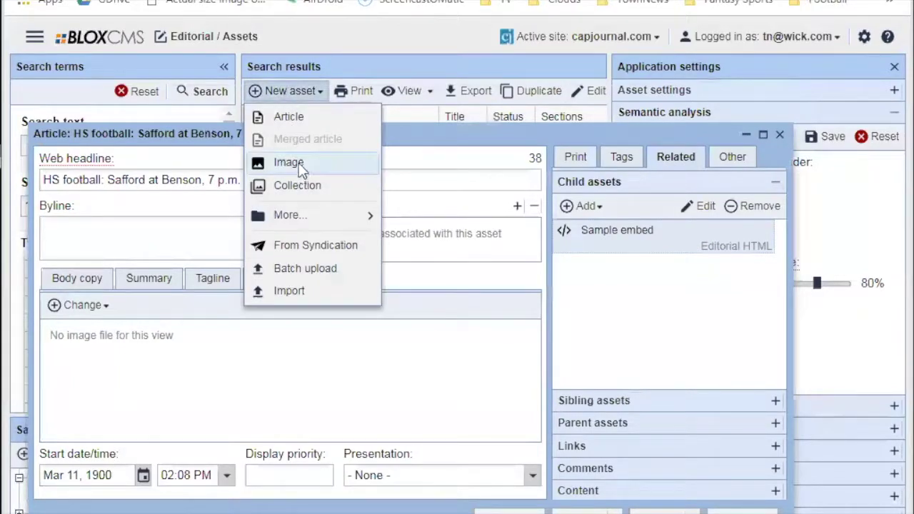
{"action": "left_click", "coordinate": [602, 316]}
{"action": "left_click", "coordinate": [583, 205]}
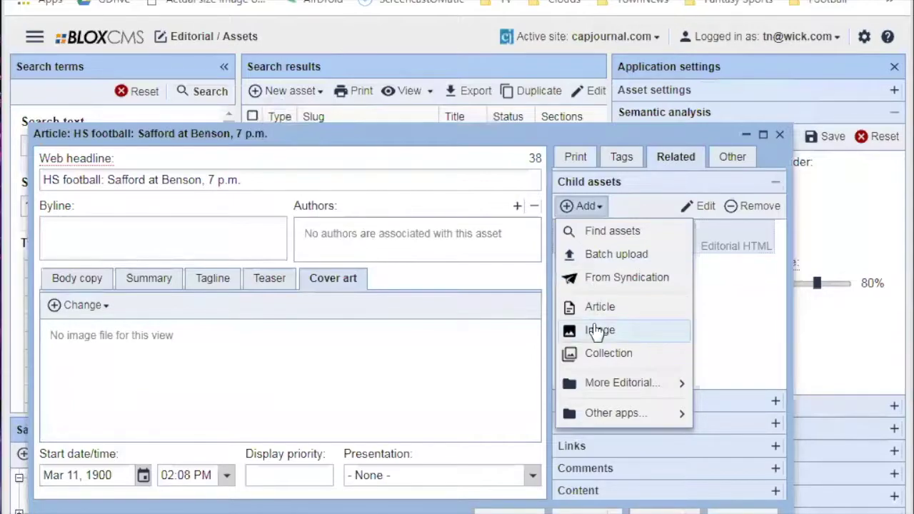
{"action": "left_click", "coordinate": [749, 297]}
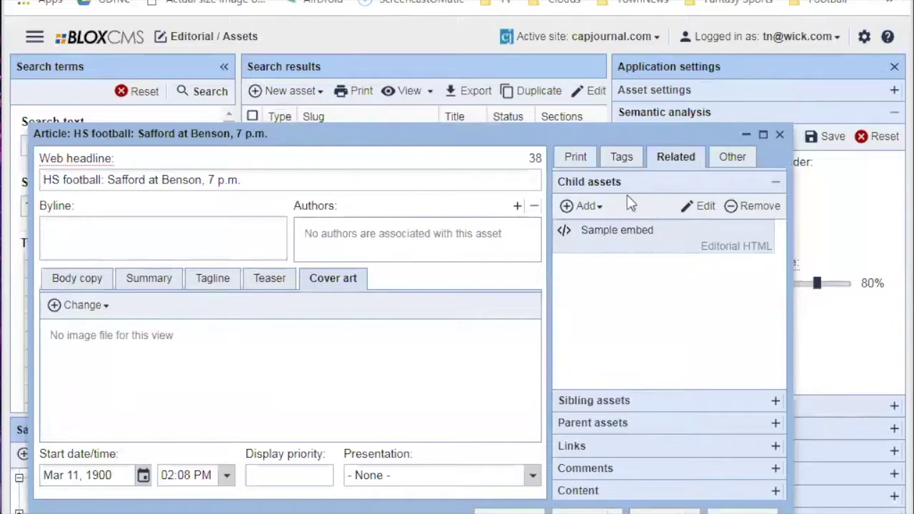
Add a new Image child asset to the article and start uploading a file from the computer.
{"action": "left_click", "coordinate": [585, 205]}
{"action": "left_click", "coordinate": [597, 330]}
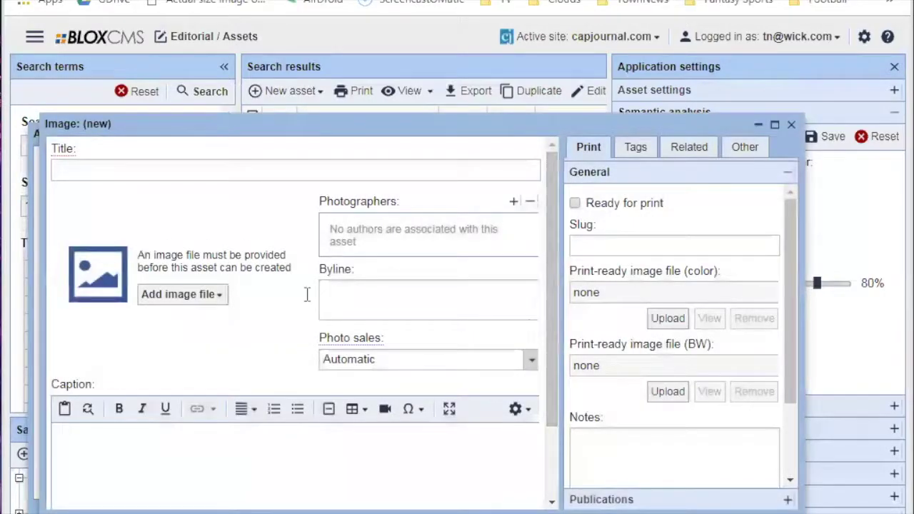
{"action": "left_click", "coordinate": [211, 294]}
{"action": "left_click", "coordinate": [233, 326]}
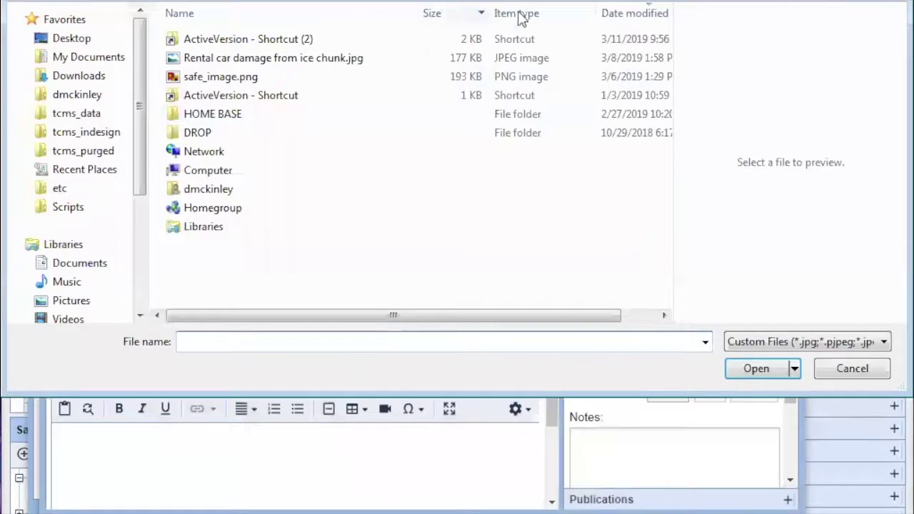
Upload the first kitten JPG from My Documents' Training assets folder into the new image.
{"action": "left_click", "coordinate": [839, 364]}
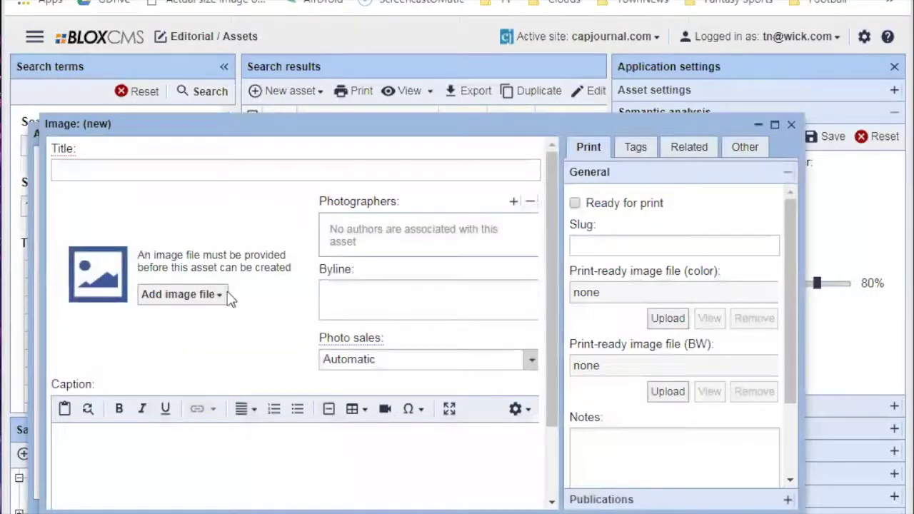
{"action": "left_click", "coordinate": [175, 292]}
{"action": "left_click", "coordinate": [194, 324]}
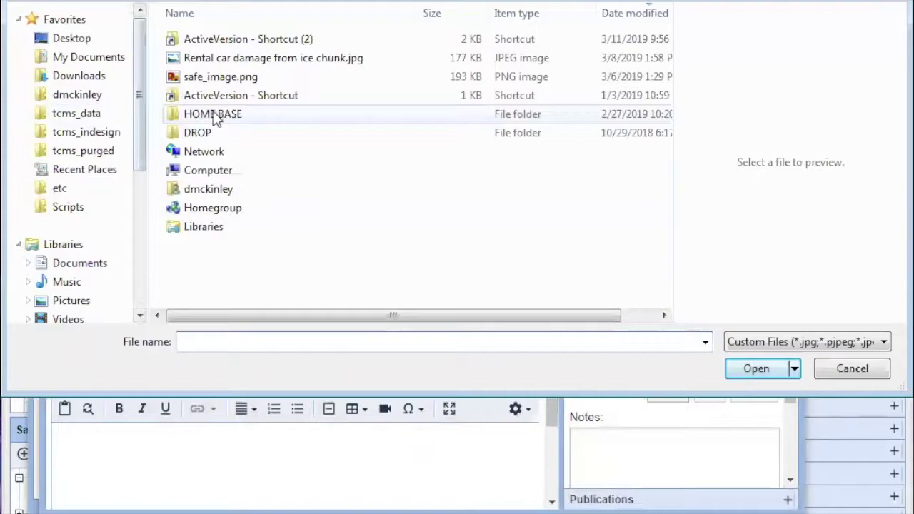
{"action": "left_click", "coordinate": [97, 63]}
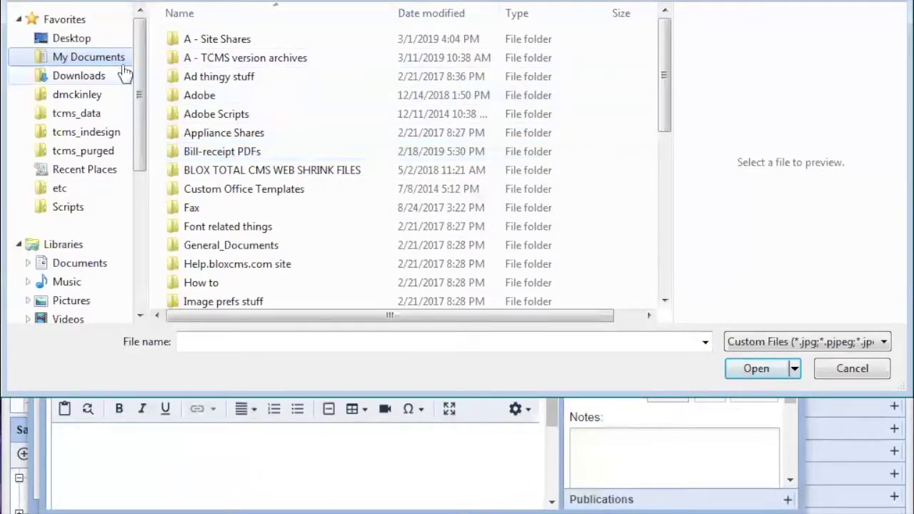
{"action": "left_click", "coordinate": [215, 243]}
{"action": "scroll", "coordinate": [215, 236], "scroll_direction": "down", "scroll_amount": 2}
{"action": "scroll", "coordinate": [217, 246], "scroll_direction": "down", "scroll_amount": 2}
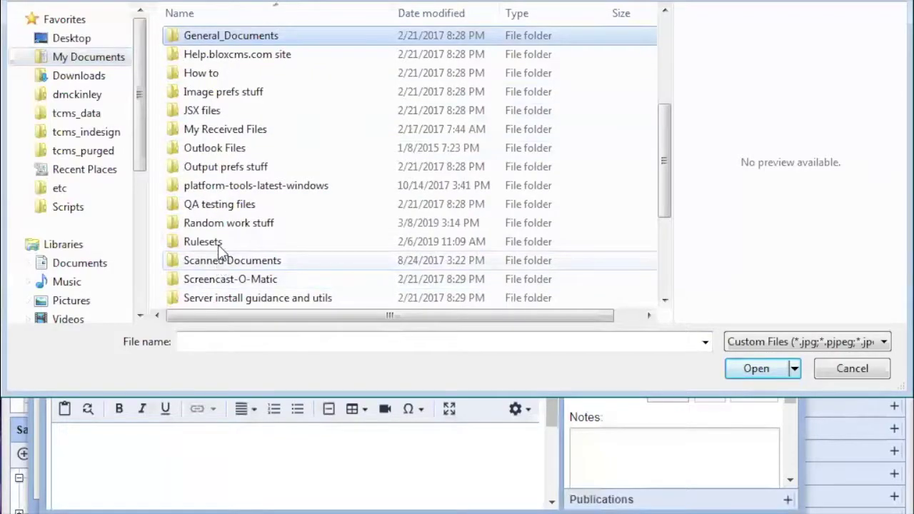
{"action": "scroll", "coordinate": [221, 246], "scroll_direction": "down", "scroll_amount": 2}
{"action": "double_click", "coordinate": [219, 261]}
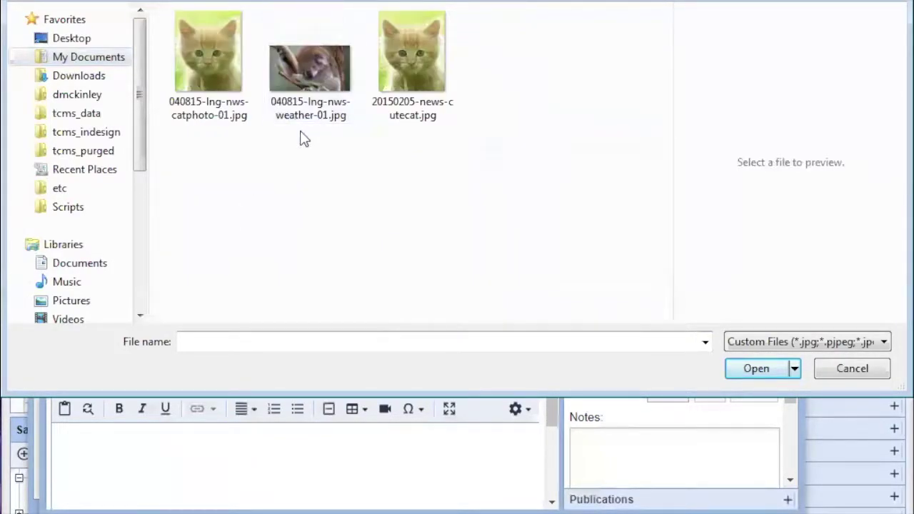
{"action": "left_click", "coordinate": [194, 81]}
{"action": "left_click", "coordinate": [753, 371]}
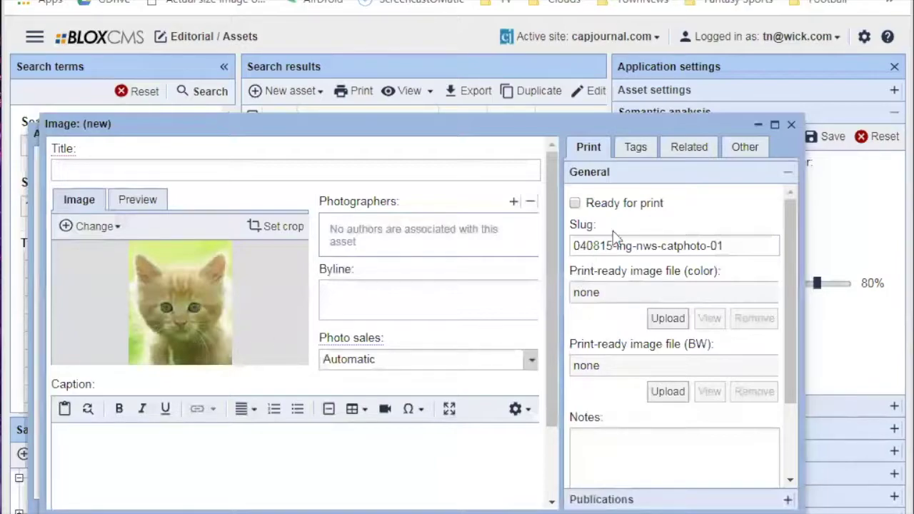
Scroll down the Image editor and show the kitten image's Presentation style options.
{"action": "scroll", "coordinate": [551, 500], "scroll_direction": "down", "scroll_amount": 2}
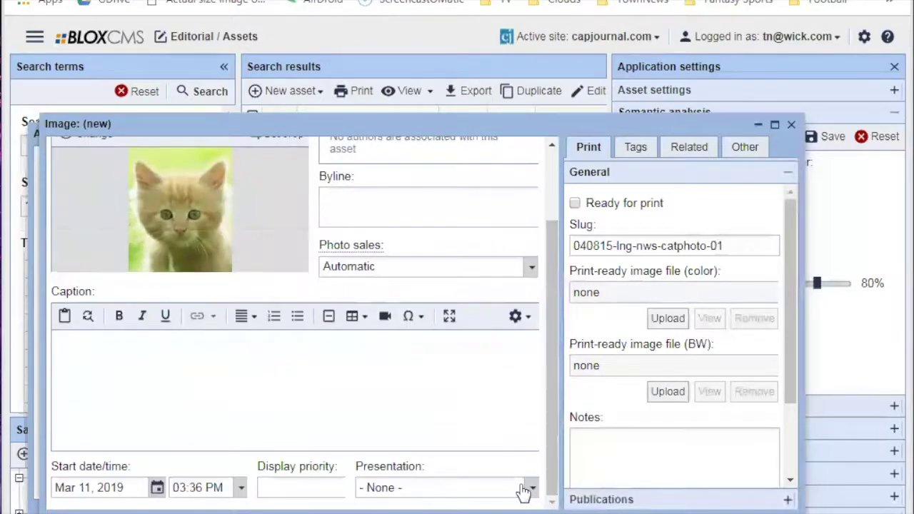
{"action": "left_click", "coordinate": [524, 490]}
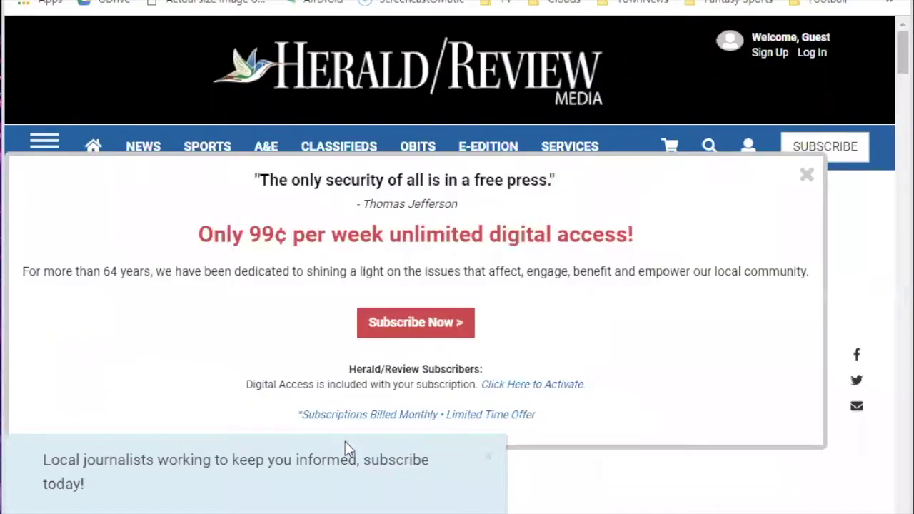
{"action": "scroll", "coordinate": [344, 441], "scroll_direction": "down", "scroll_amount": 5}
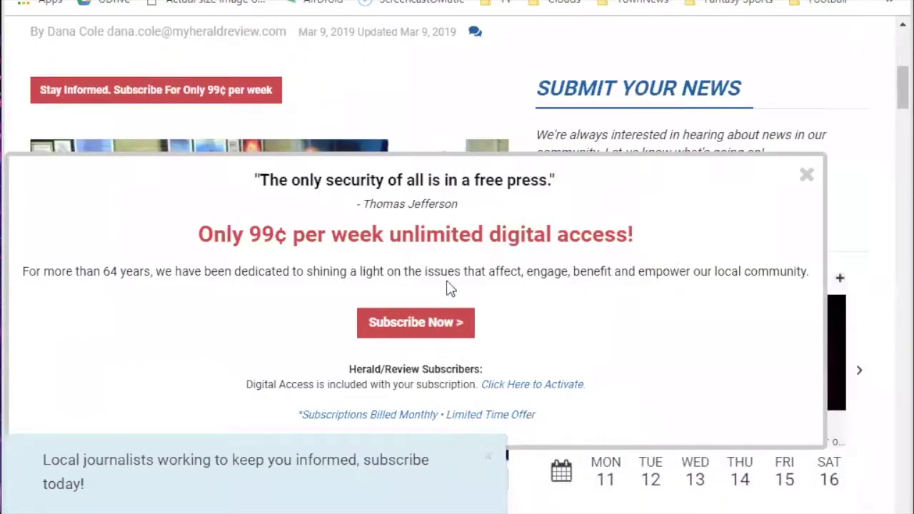
Scroll the Herald/Review SVUSD board meeting article down to its opening paragraph.
{"action": "scroll", "coordinate": [345, 114], "scroll_direction": "down", "scroll_amount": 6}
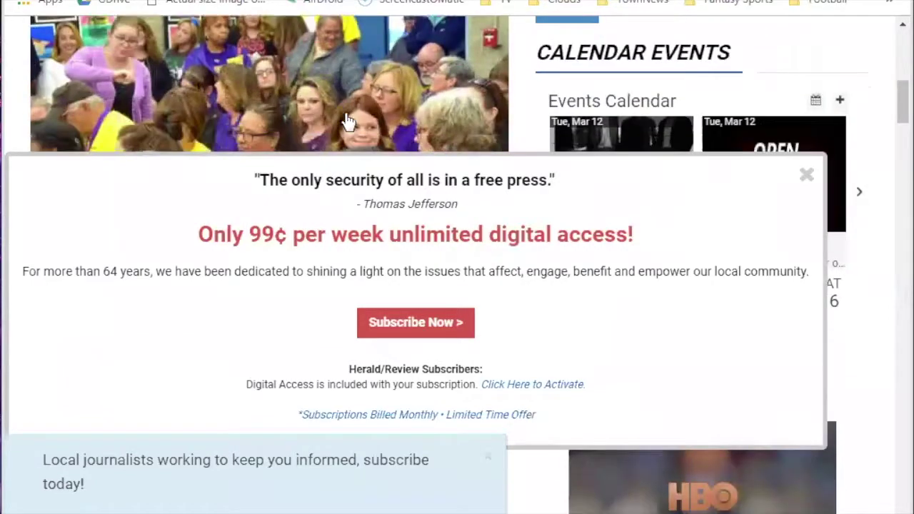
{"action": "scroll", "coordinate": [244, 73], "scroll_direction": "down", "scroll_amount": 1}
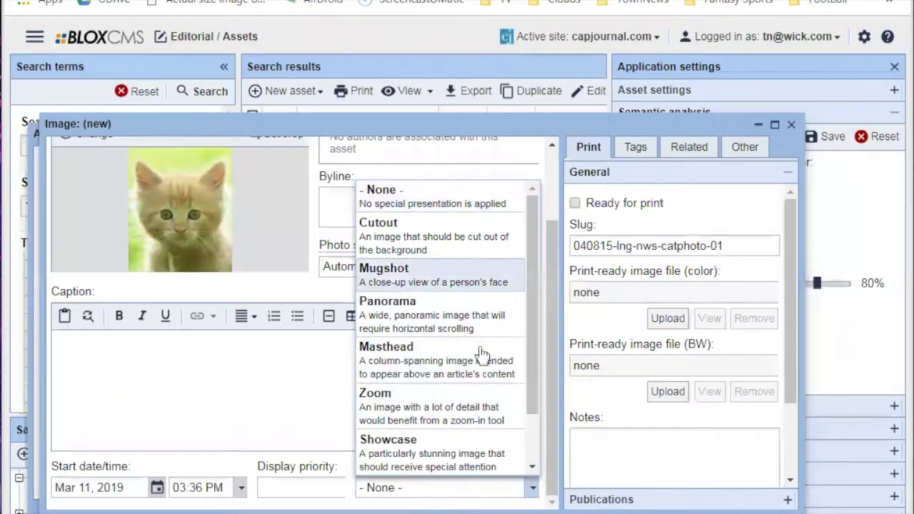
{"action": "key", "text": "Down"}
{"action": "key", "text": "Down"}
{"action": "key", "text": "Down"}
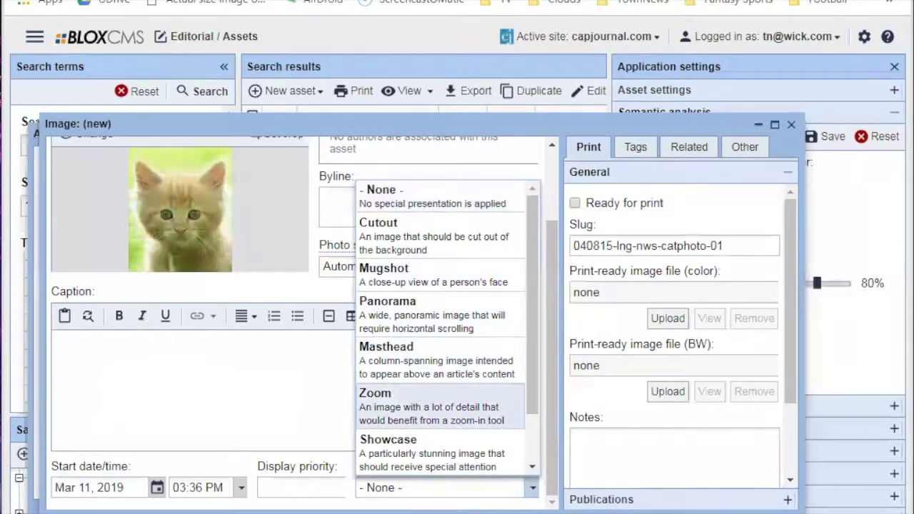
Reopen the kitten image's Presentation list and scroll through Cutout, Mugshot, Zoom and Showcase, keeping None.
{"action": "key", "text": "Escape"}
{"action": "key", "text": "Escape"}
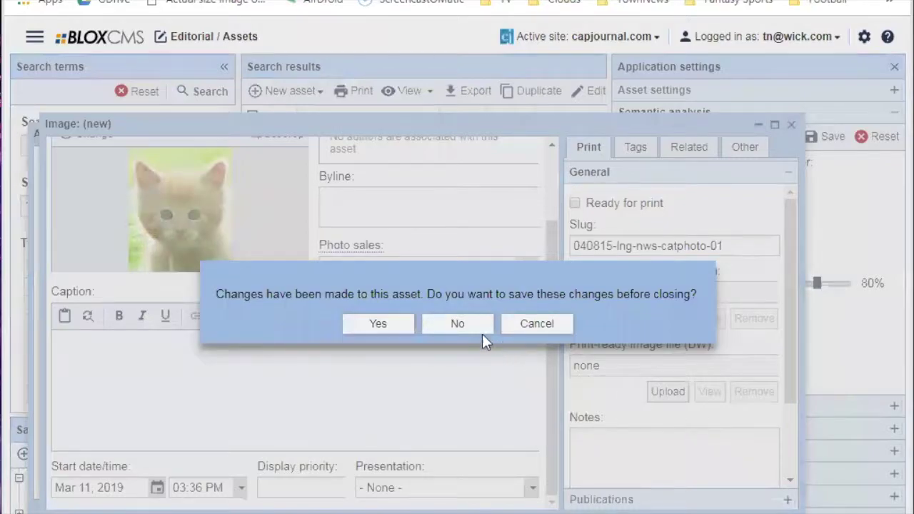
{"action": "left_click", "coordinate": [525, 327]}
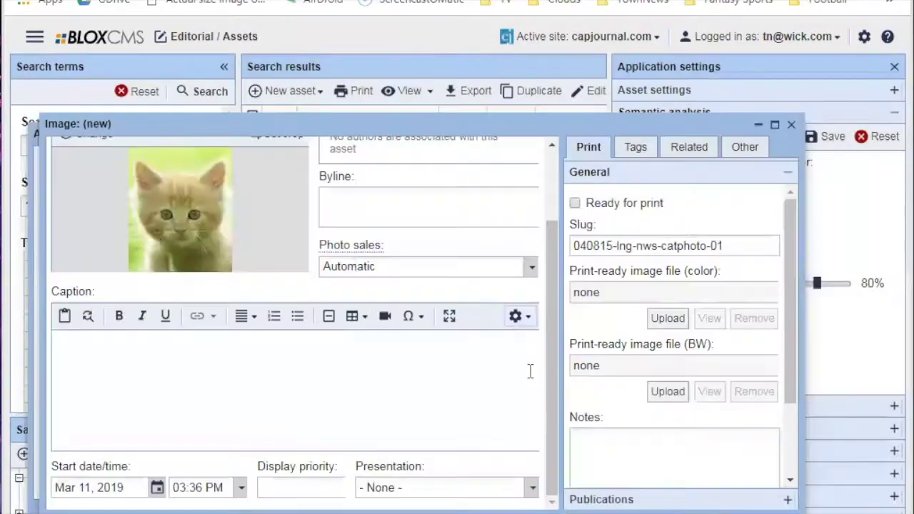
{"action": "left_click", "coordinate": [532, 489]}
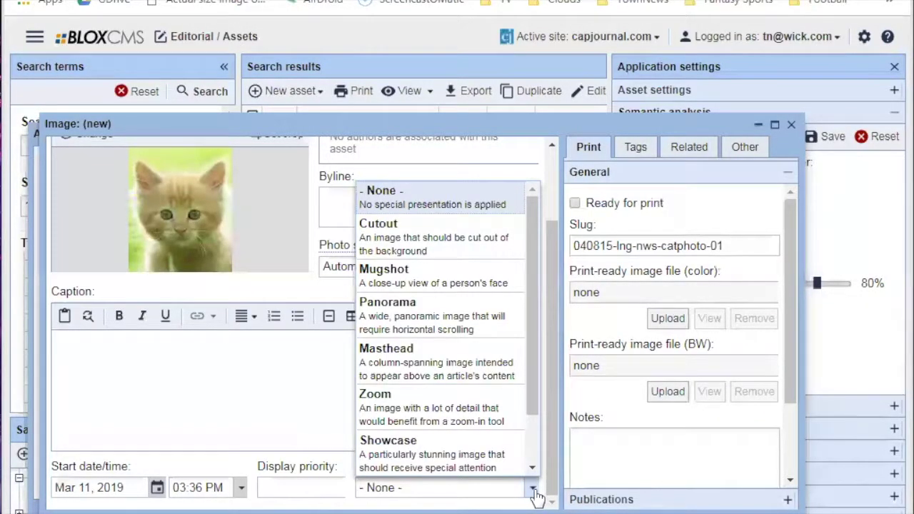
{"action": "left_click", "coordinate": [534, 491]}
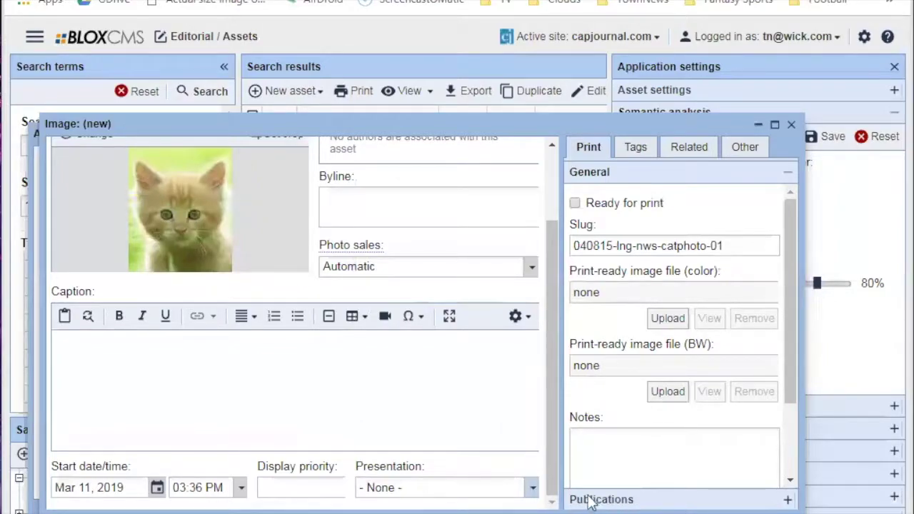
{"action": "left_click_drag", "start_coordinate": [557, 457], "coordinate": [569, 472]}
{"action": "left_click", "coordinate": [533, 488]}
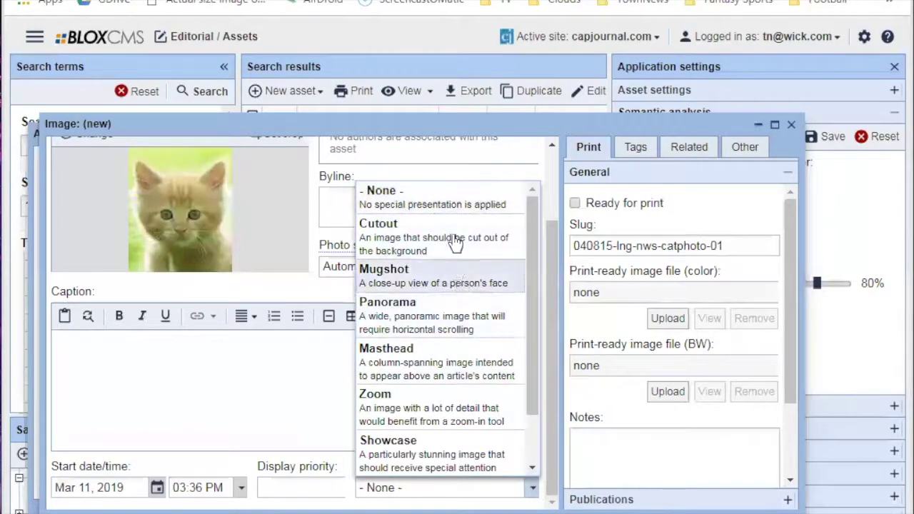
{"action": "left_click_drag", "start_coordinate": [534, 306], "coordinate": [536, 361]}
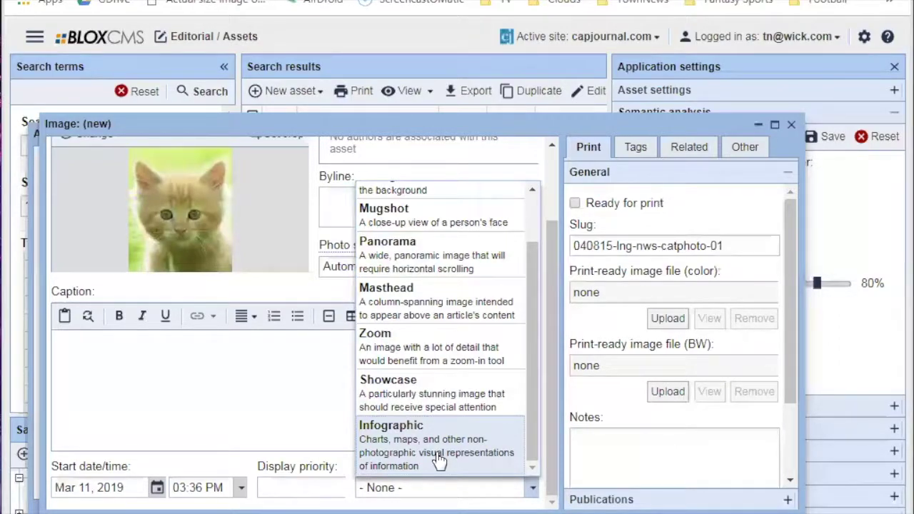
{"action": "scroll", "coordinate": [446, 446], "scroll_direction": "up", "scroll_amount": 2}
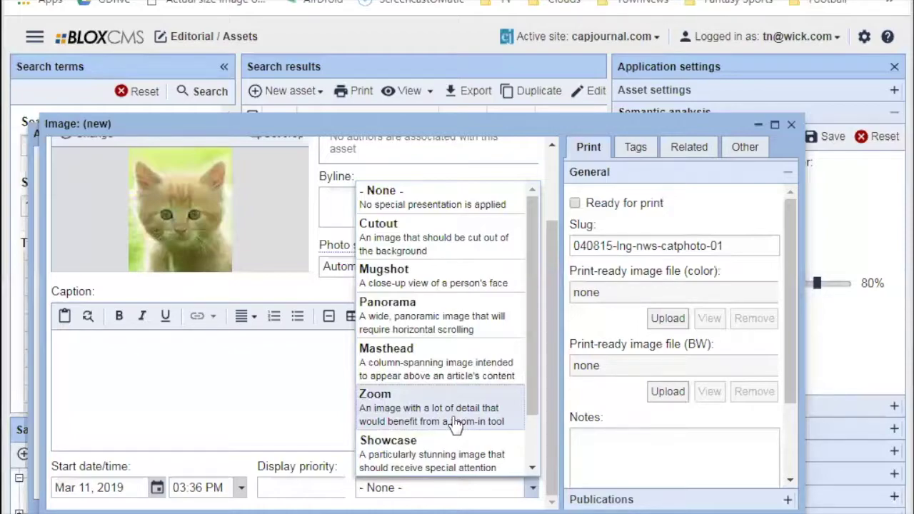
Show the kitten image's Other tab and scroll Miscellaneous properties down to the empty Hi-res image field.
{"action": "left_click", "coordinate": [738, 150]}
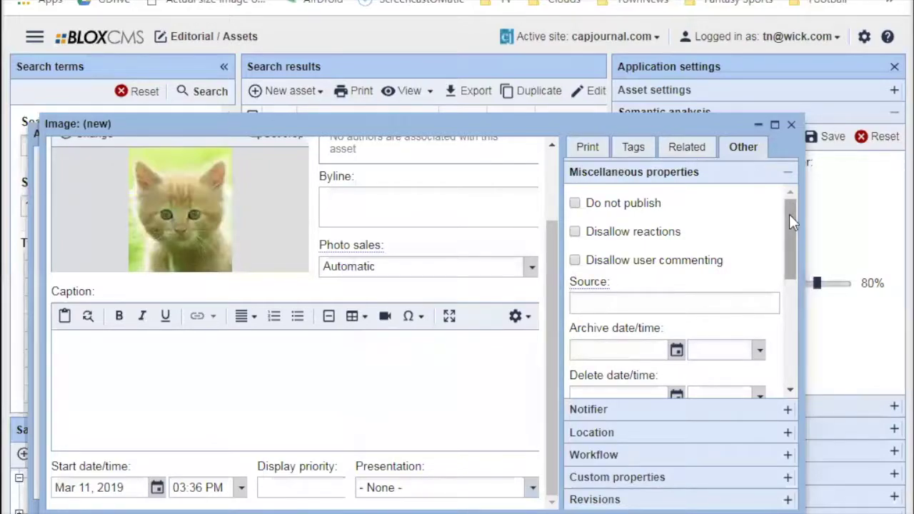
{"action": "left_click_drag", "start_coordinate": [789, 208], "coordinate": [791, 339]}
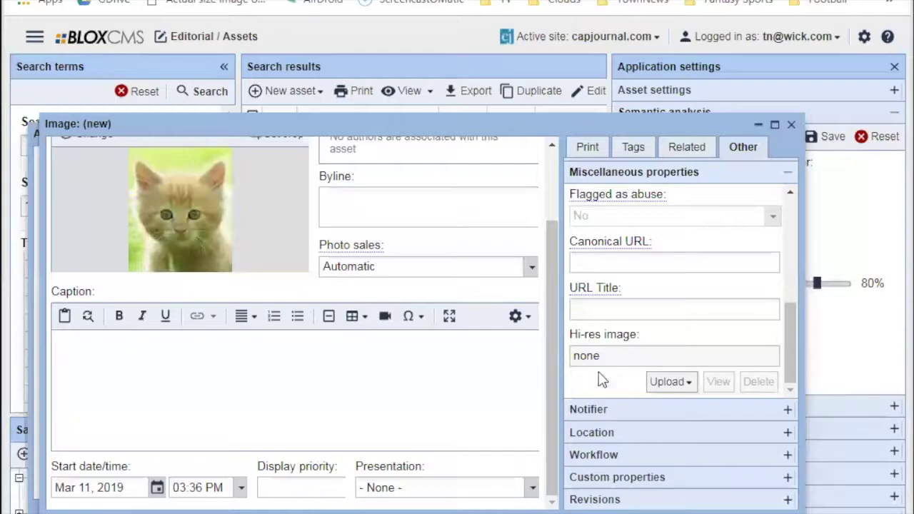
{"action": "scroll", "coordinate": [209, 224], "scroll_direction": "up", "scroll_amount": 3}
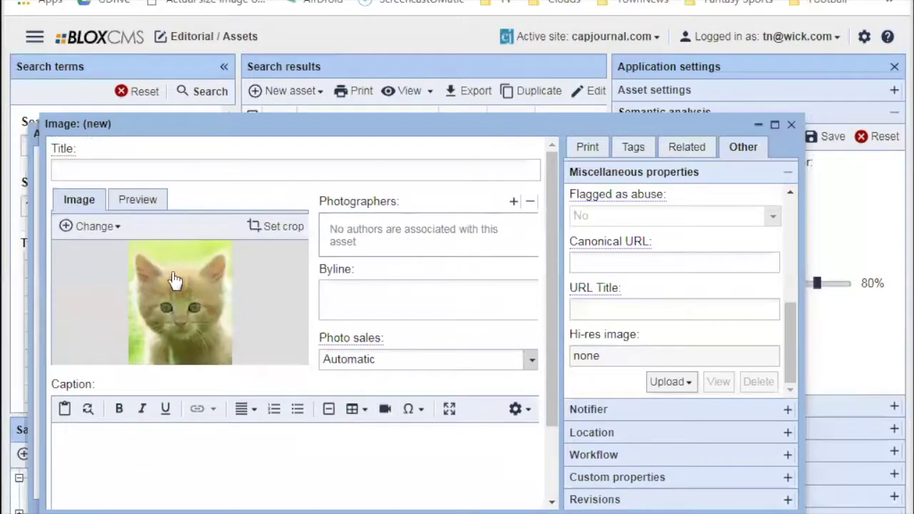
{"action": "left_click", "coordinate": [137, 202]}
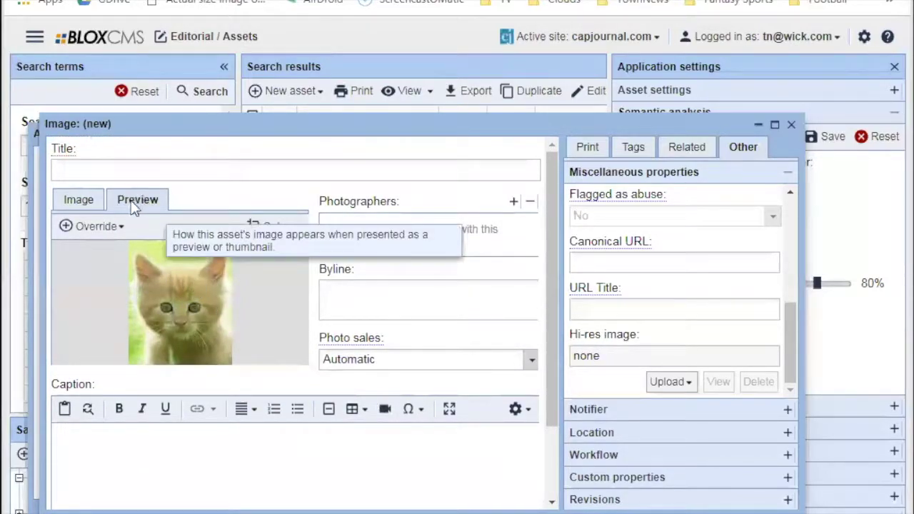
{"action": "left_click", "coordinate": [80, 201]}
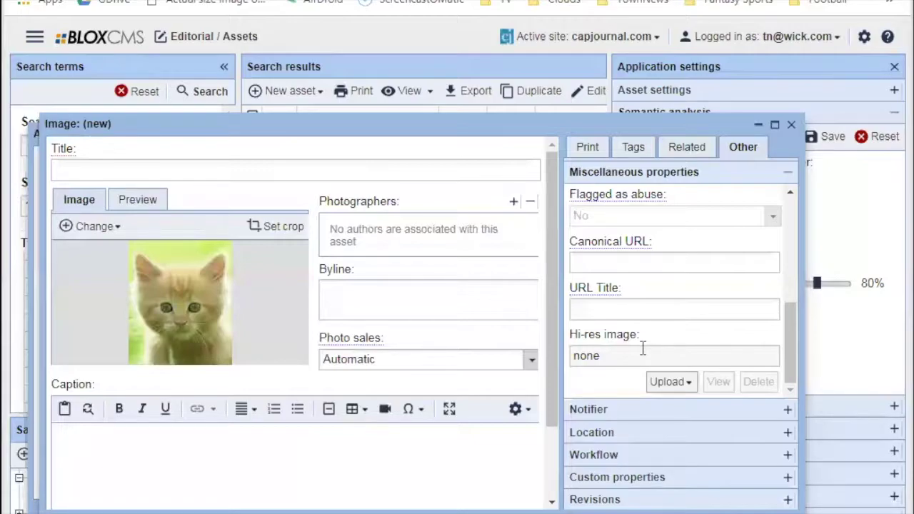
Draw a crop region around the kitten's eyes and nose and close the crop editor.
{"action": "left_click", "coordinate": [253, 231]}
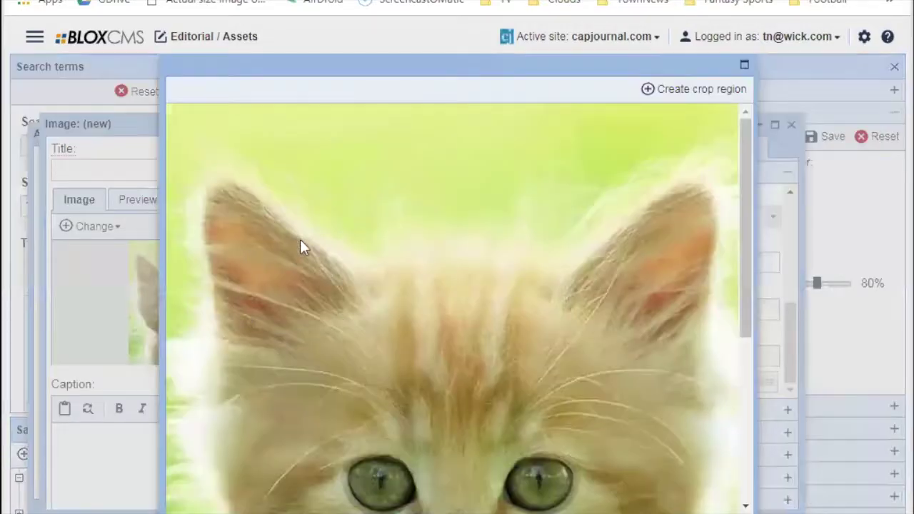
{"action": "left_click", "coordinate": [652, 88]}
{"action": "left_click_drag", "start_coordinate": [334, 290], "coordinate": [469, 307]}
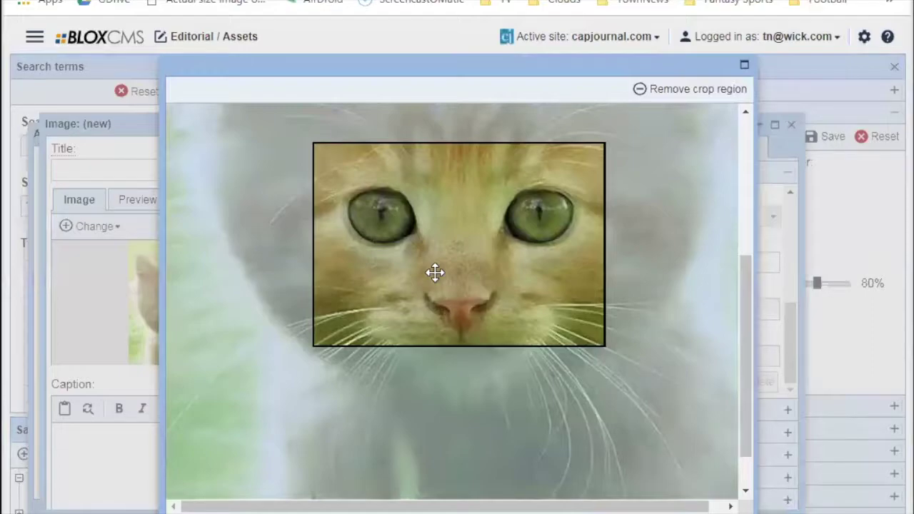
{"action": "left_click", "coordinate": [703, 506]}
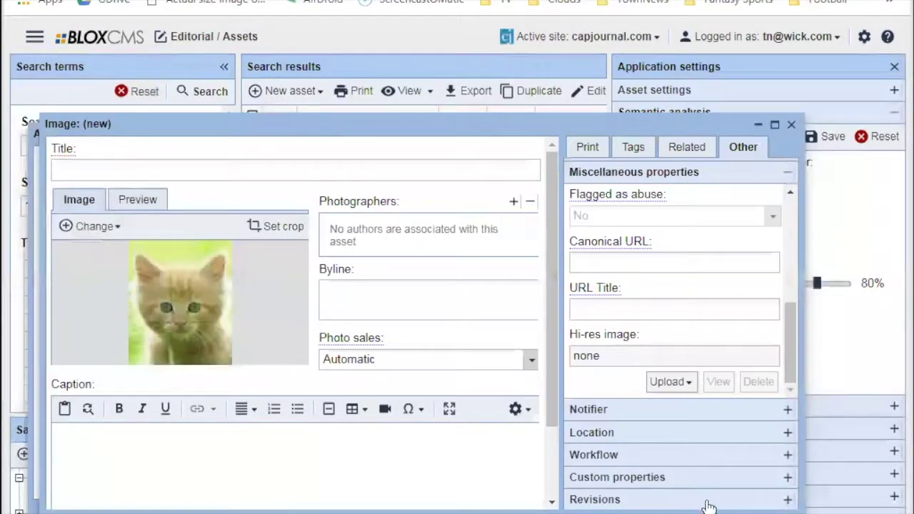
Discard the unsaved kitten image and open the article's Related tab Child assets Add menu.
{"action": "key", "text": "Escape"}
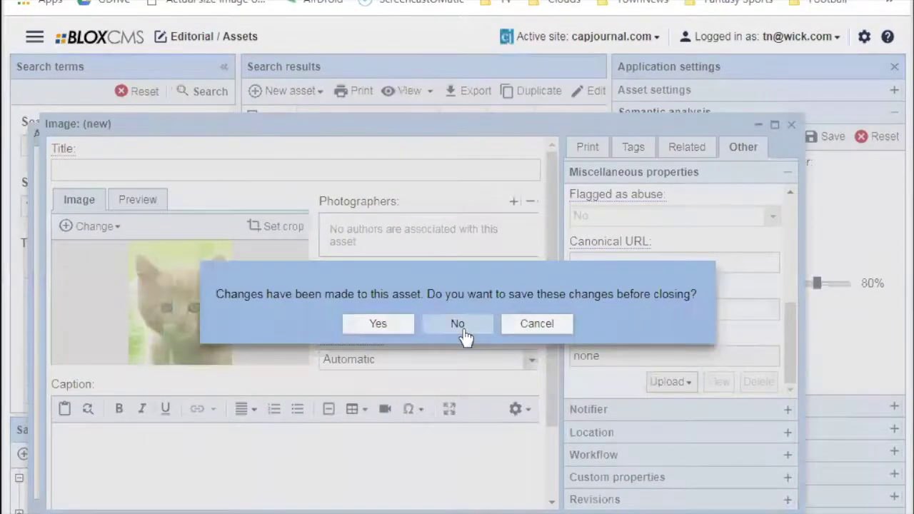
{"action": "left_click", "coordinate": [458, 325]}
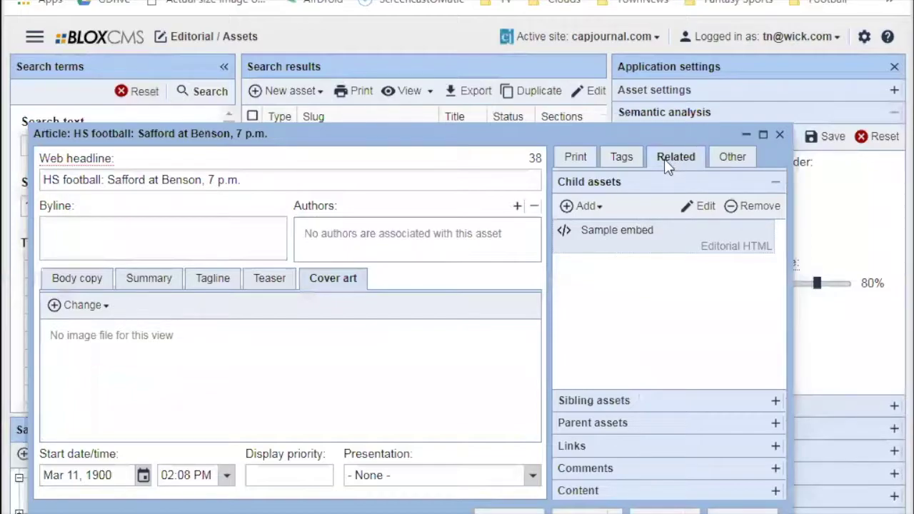
{"action": "left_click", "coordinate": [573, 160]}
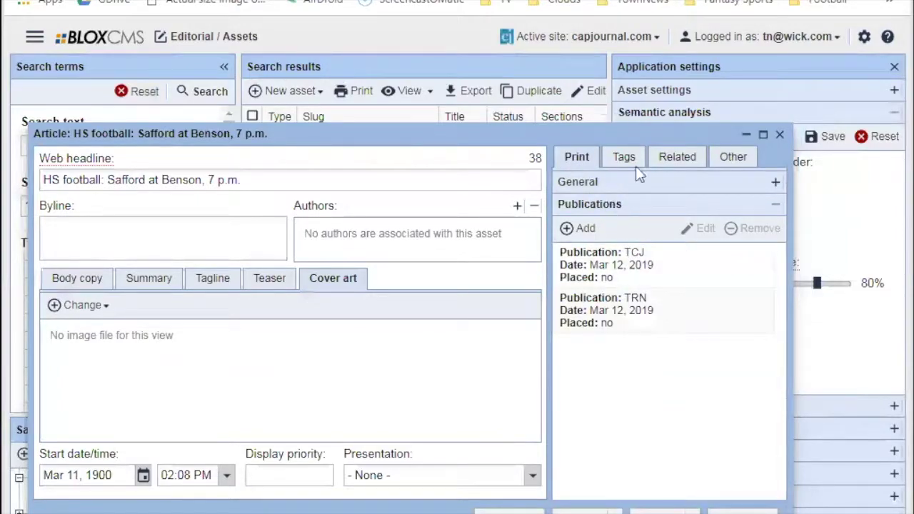
{"action": "left_click", "coordinate": [676, 157]}
{"action": "left_click", "coordinate": [598, 209]}
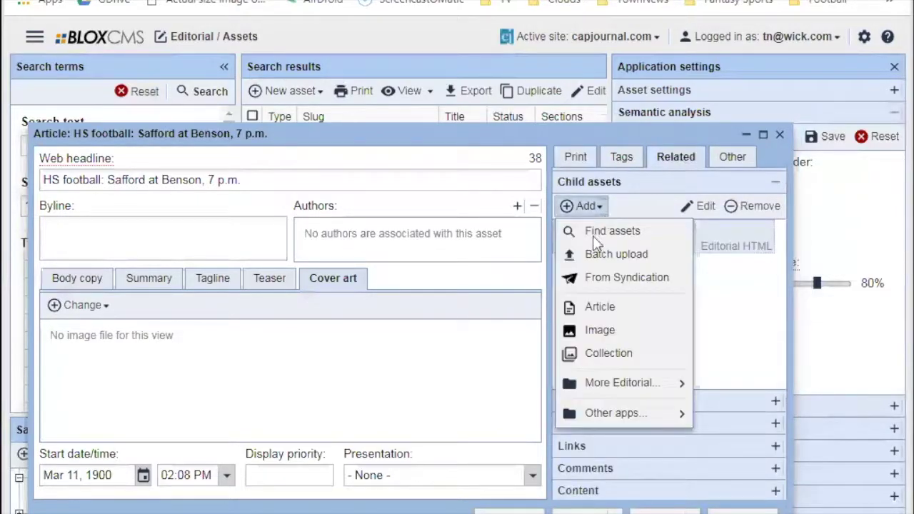
Pick Image from the Child assets Add menu to start a blank image asset.
{"action": "left_click", "coordinate": [607, 332]}
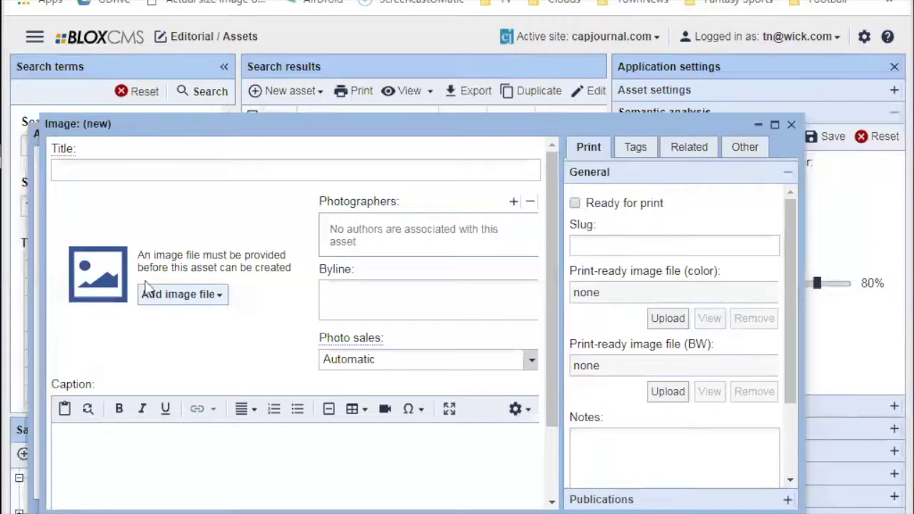
{"action": "left_click", "coordinate": [161, 299]}
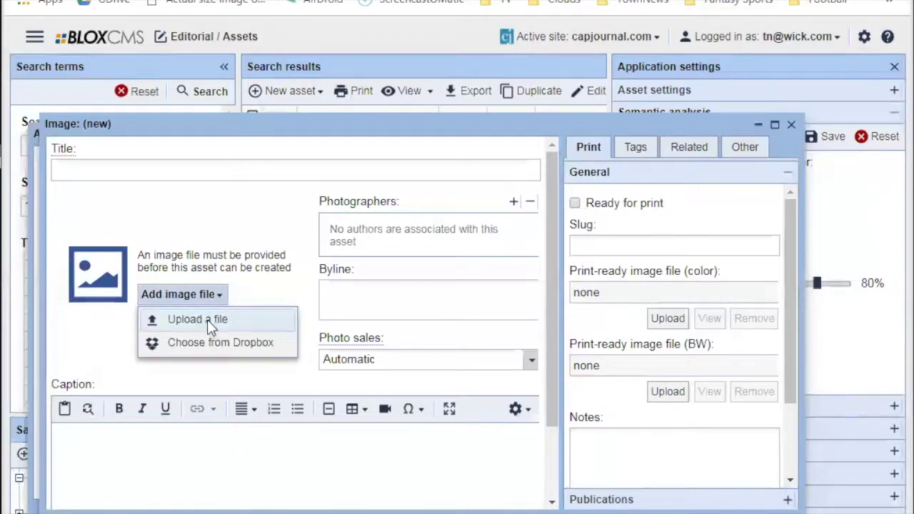
{"action": "left_click", "coordinate": [248, 220]}
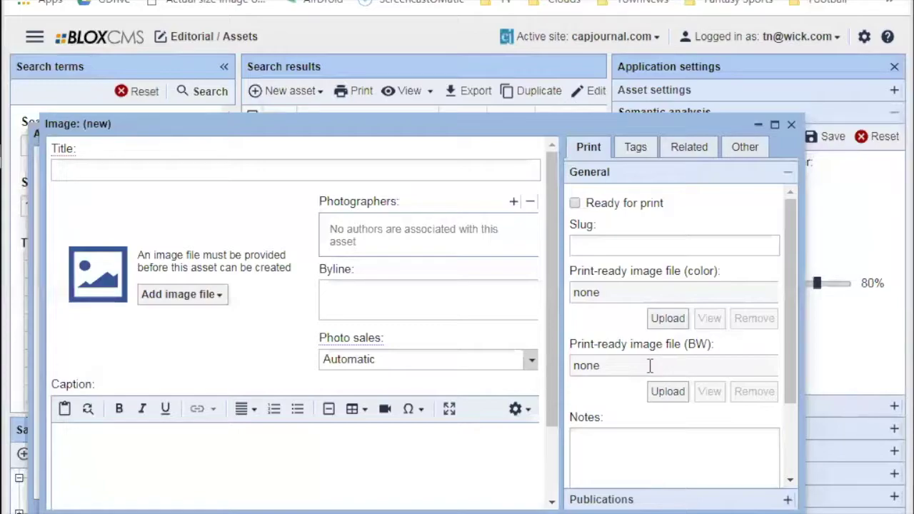
{"action": "left_click_drag", "start_coordinate": [243, 121], "coordinate": [286, 250]}
{"action": "left_click_drag", "start_coordinate": [369, 259], "coordinate": [376, 309]}
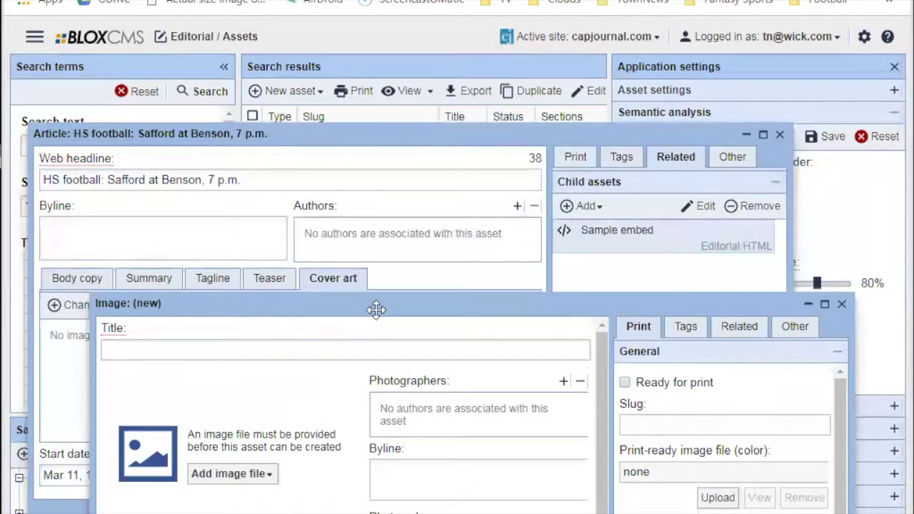
{"action": "left_click_drag", "start_coordinate": [377, 308], "coordinate": [345, 248]}
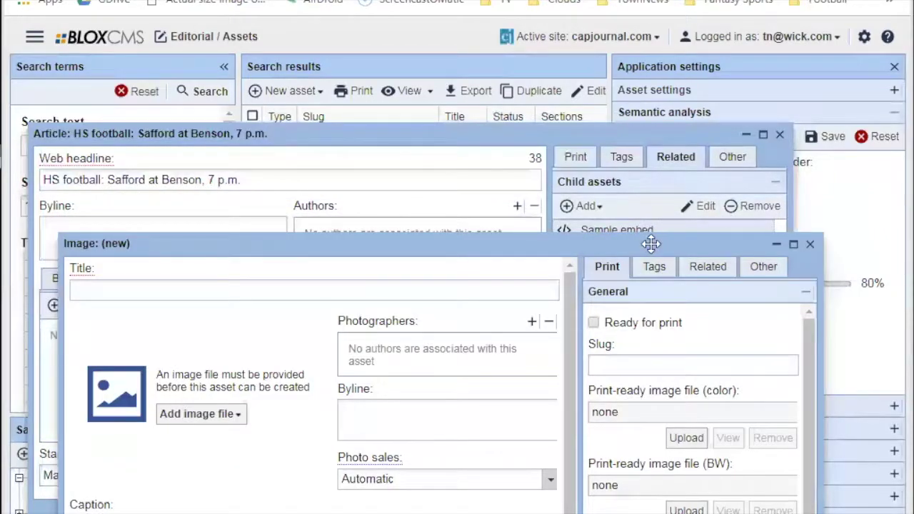
{"action": "left_click_drag", "start_coordinate": [678, 245], "coordinate": [663, 163]}
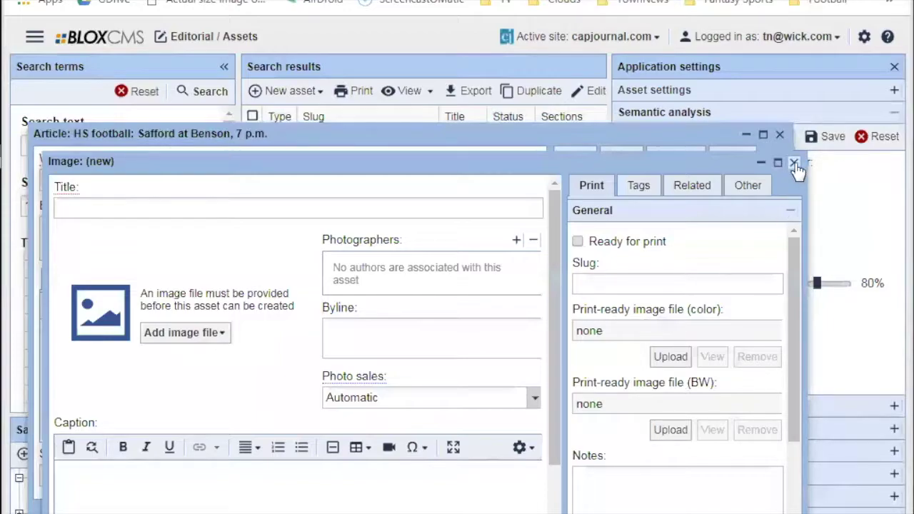
Copy the football article's print slug 190312-sports-hs_football.
{"action": "left_click", "coordinate": [680, 136]}
{"action": "left_click", "coordinate": [576, 157]}
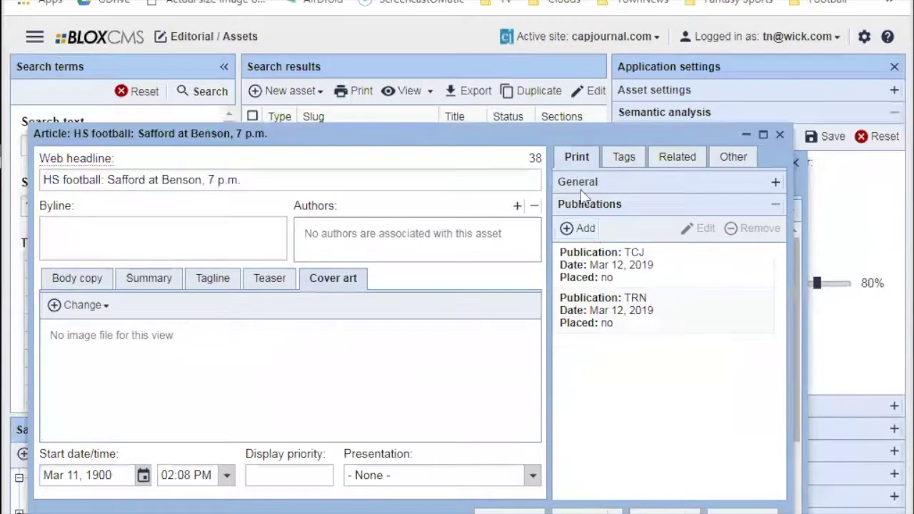
{"action": "left_click", "coordinate": [579, 182]}
{"action": "left_click_drag", "start_coordinate": [780, 360], "coordinate": [791, 217]}
{"action": "triple_click", "coordinate": [673, 248]}
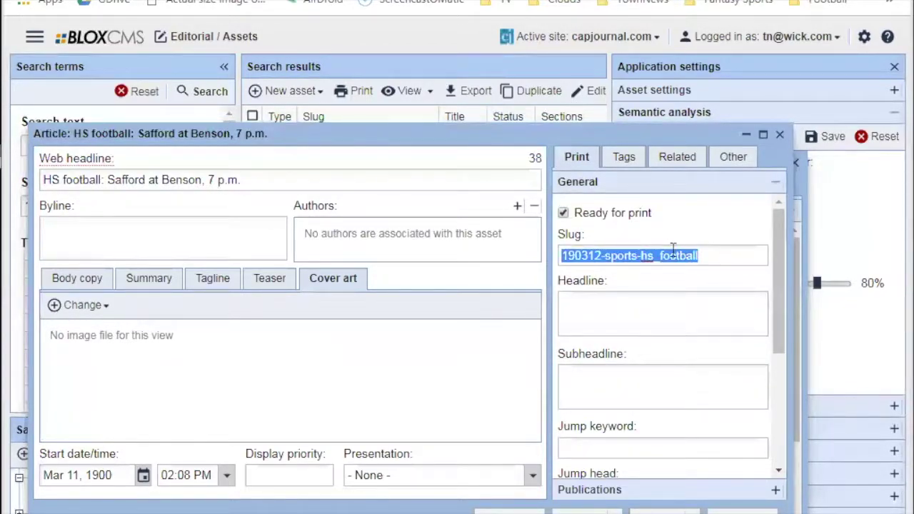
{"action": "right_click", "coordinate": [673, 248]}
{"action": "left_click", "coordinate": [678, 294]}
Paste the article slug into the new image's Print slug field, followed by 01.
{"action": "left_click_drag", "start_coordinate": [806, 223], "coordinate": [813, 225]}
{"action": "left_click", "coordinate": [796, 237]}
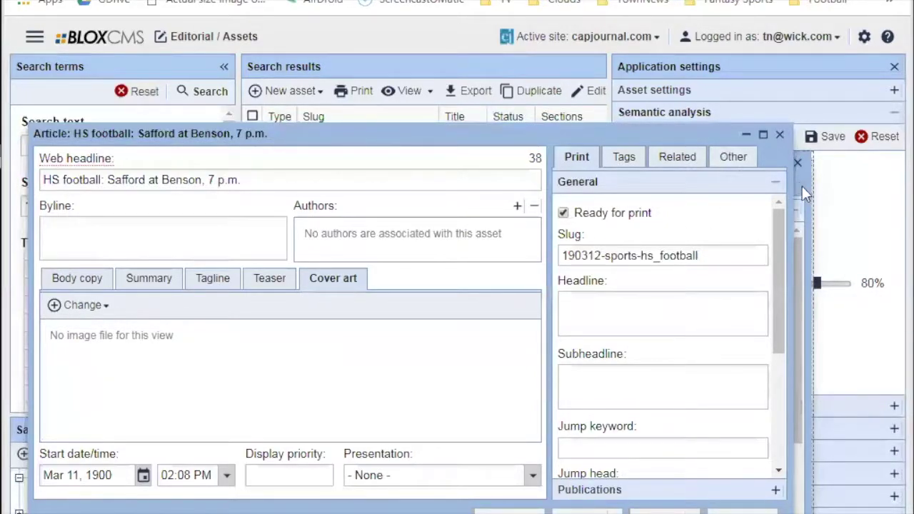
{"action": "left_click", "coordinate": [801, 185]}
{"action": "left_click", "coordinate": [609, 286]}
{"action": "right_click", "coordinate": [609, 286]}
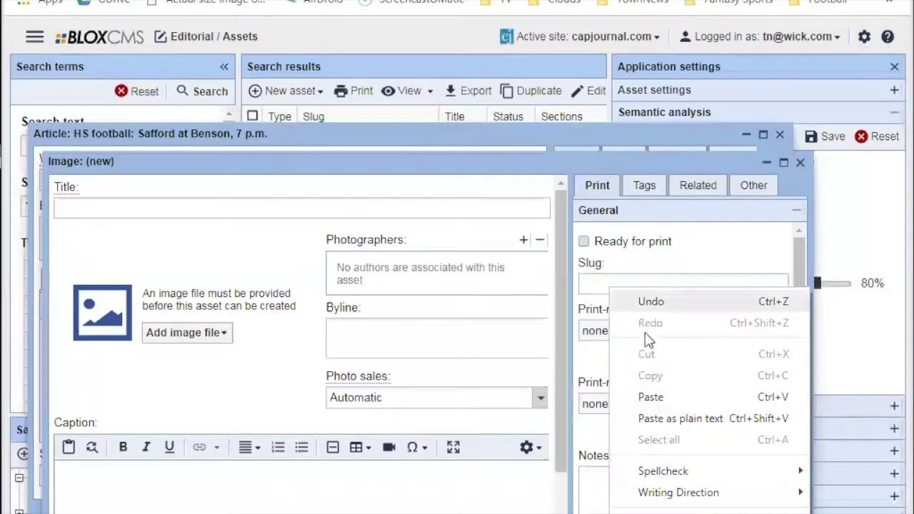
{"action": "left_click", "coordinate": [651, 397]}
{"action": "type", "text": "0312-sports-hs_football"}
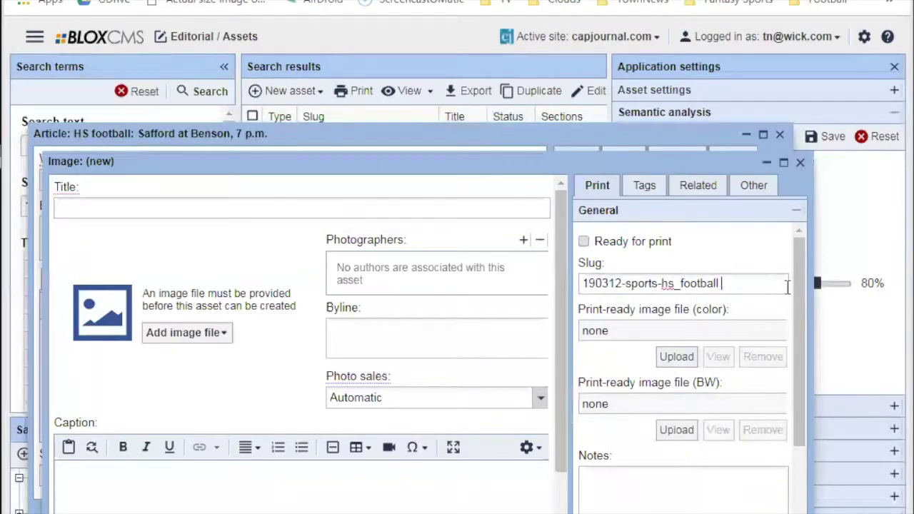
{"action": "type", "text": "1"}
Replace the trailing 01 in the image slug with initials.
{"action": "left_click_drag", "start_coordinate": [719, 284], "coordinate": [551, 343]}
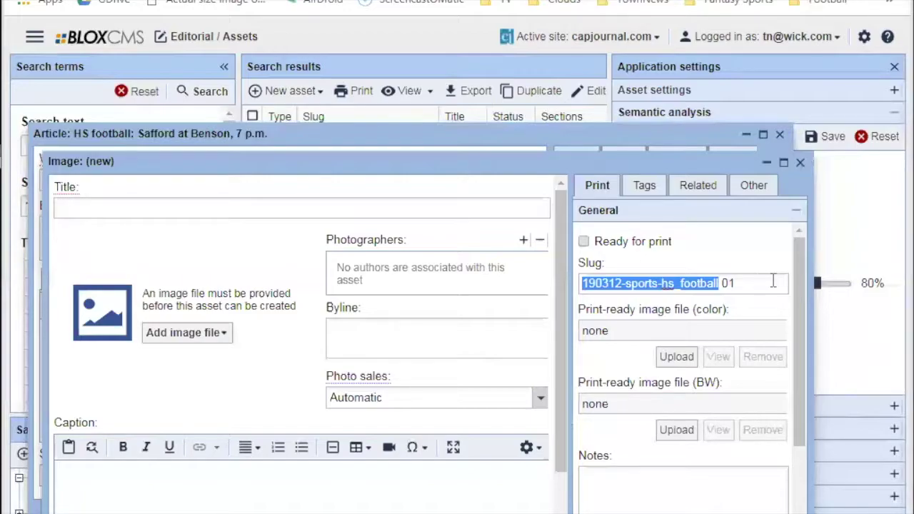
{"action": "left_click", "coordinate": [772, 281]}
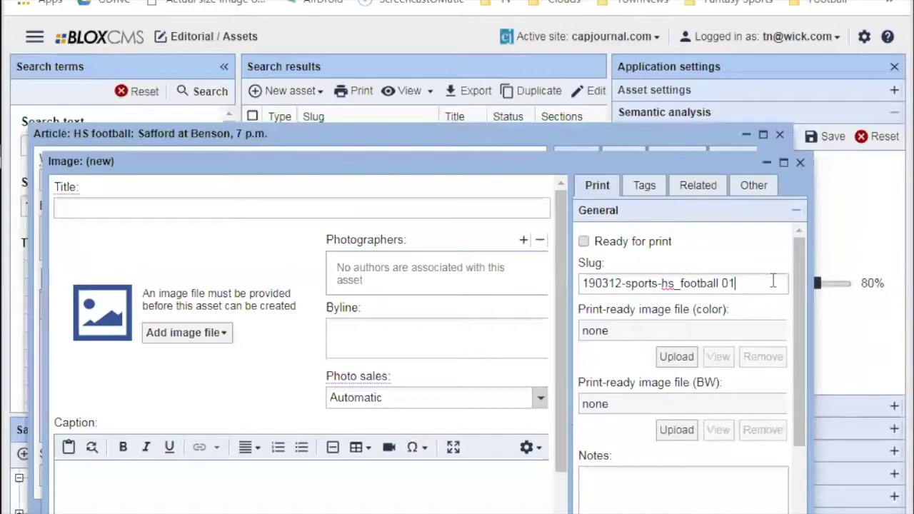
{"action": "key", "text": "BackSpace"}
{"action": "key", "text": "BackSpace"}
{"action": "type", "text": "djm"}
{"action": "left_click_drag", "start_coordinate": [719, 284], "coordinate": [584, 284]}
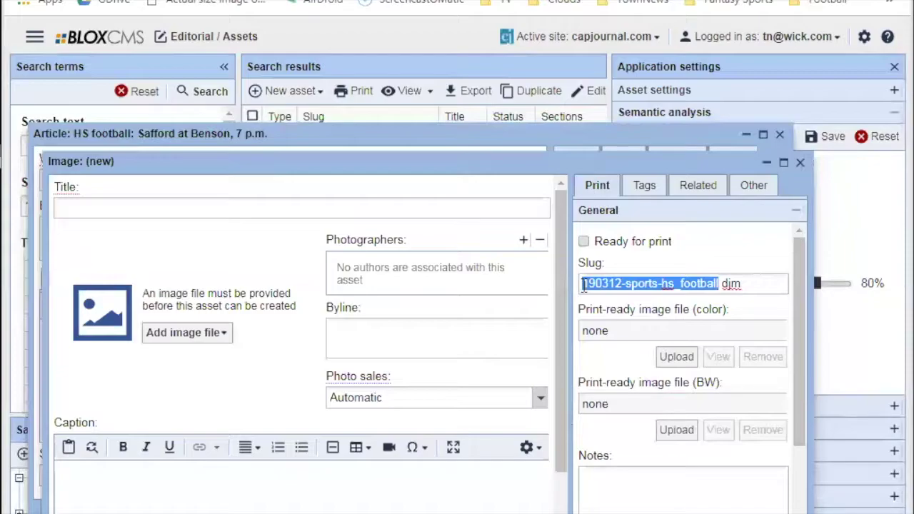
Discard the unsaved new image without saving, then save and close the football article.
{"action": "left_click", "coordinate": [800, 164]}
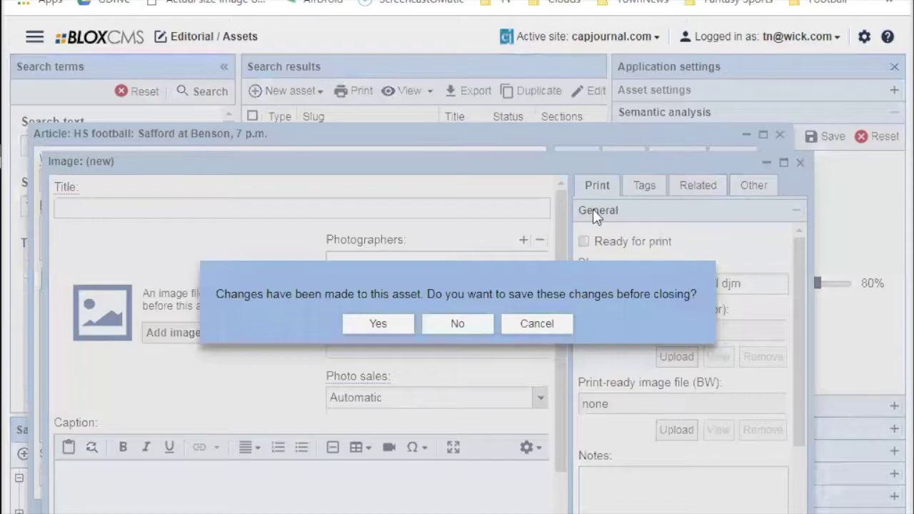
{"action": "left_click", "coordinate": [457, 324]}
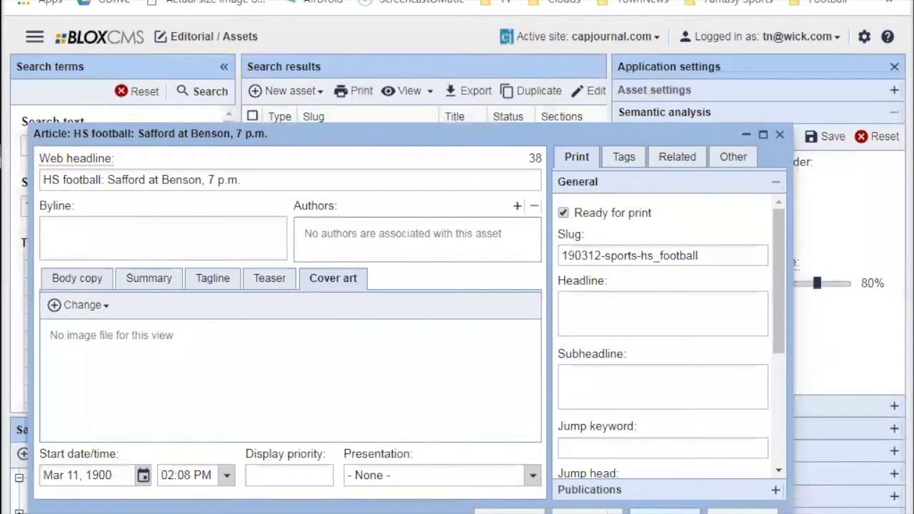
{"action": "left_click", "coordinate": [653, 512]}
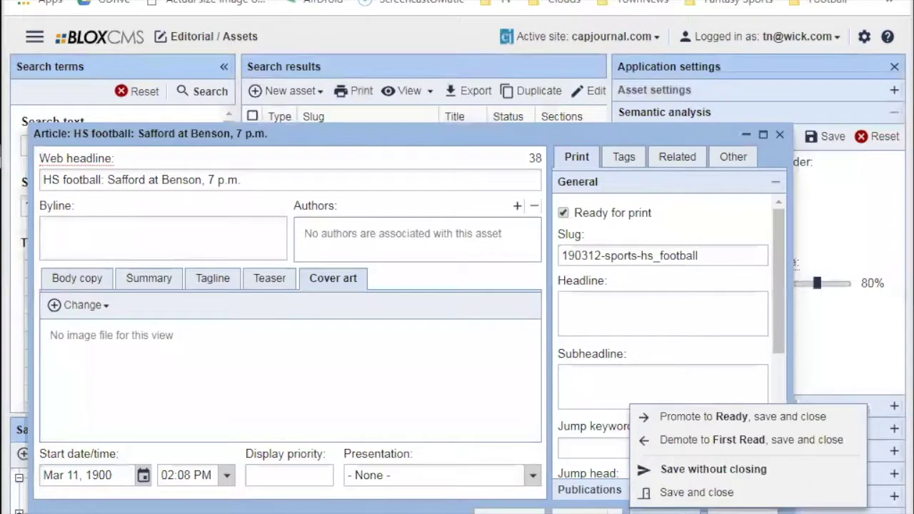
{"action": "left_click", "coordinate": [696, 493]}
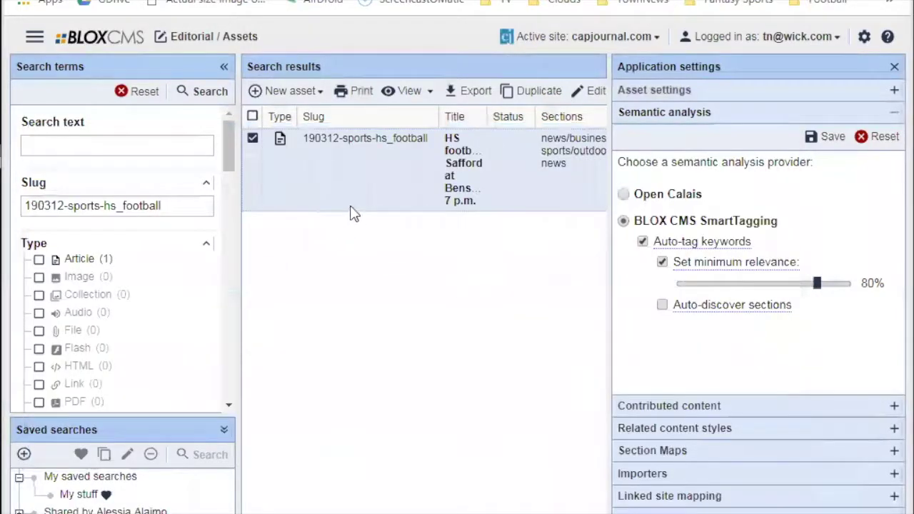
Close Application settings and search assets by the full 190312-sports-hs_football slug.
{"action": "left_click", "coordinate": [864, 36]}
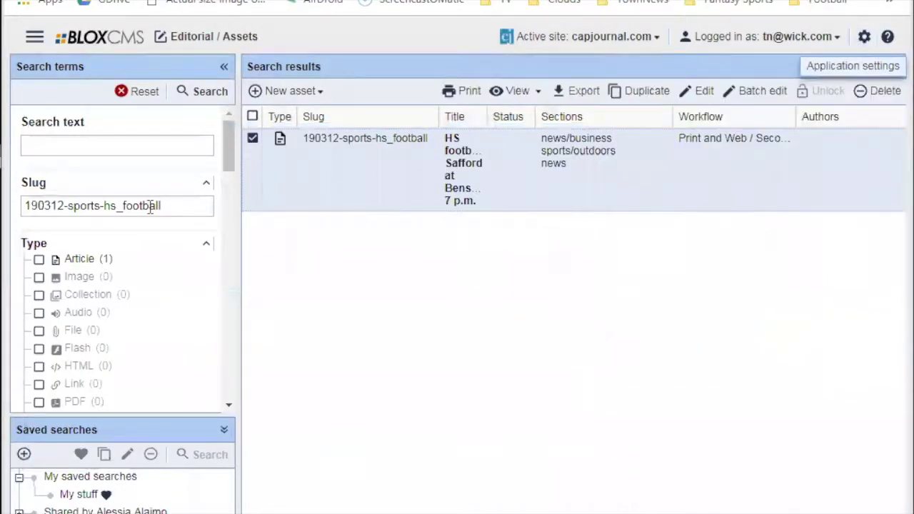
{"action": "triple_click", "coordinate": [150, 205]}
{"action": "left_click", "coordinate": [189, 206]}
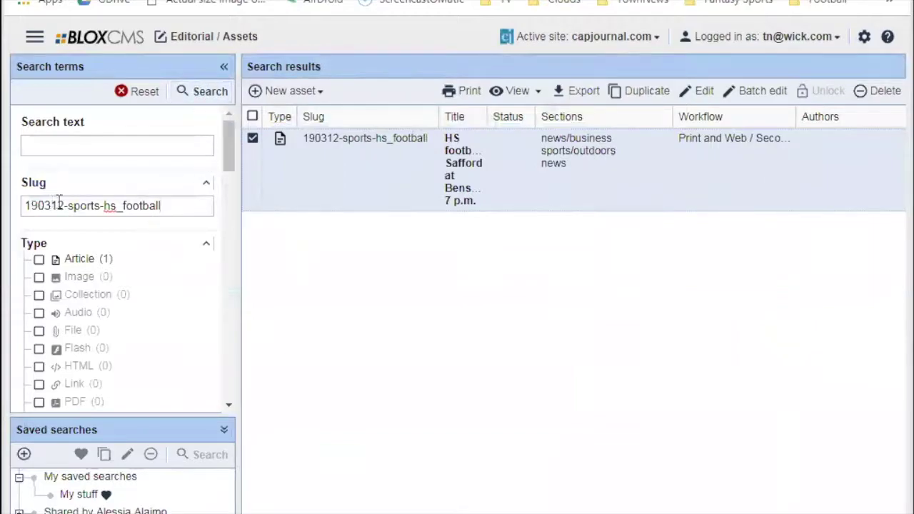
{"action": "left_click", "coordinate": [202, 91]}
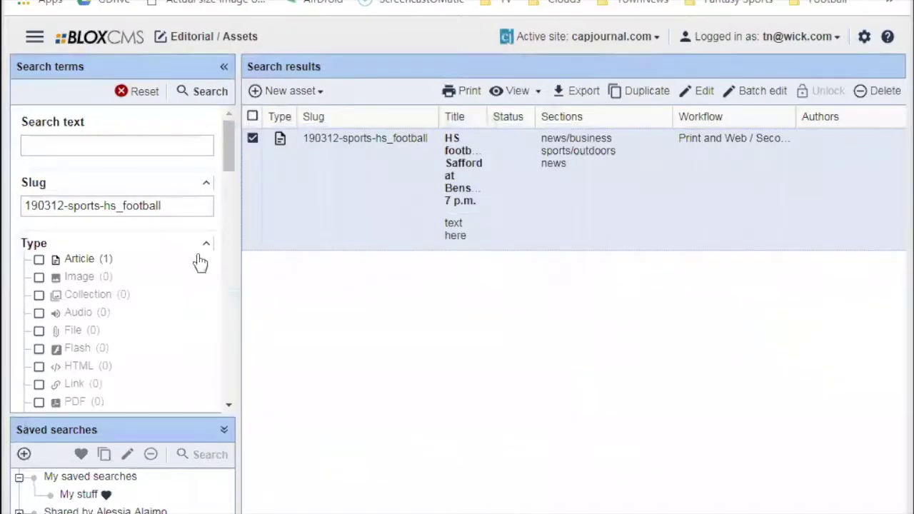
Trim the slug filter to 190312 and search again.
{"action": "triple_click", "coordinate": [205, 205]}
{"action": "key", "text": "ctrl+c"}
{"action": "left_click", "coordinate": [188, 205]}
{"action": "left_click", "coordinate": [64, 205]}
{"action": "key", "text": "shift+End"}
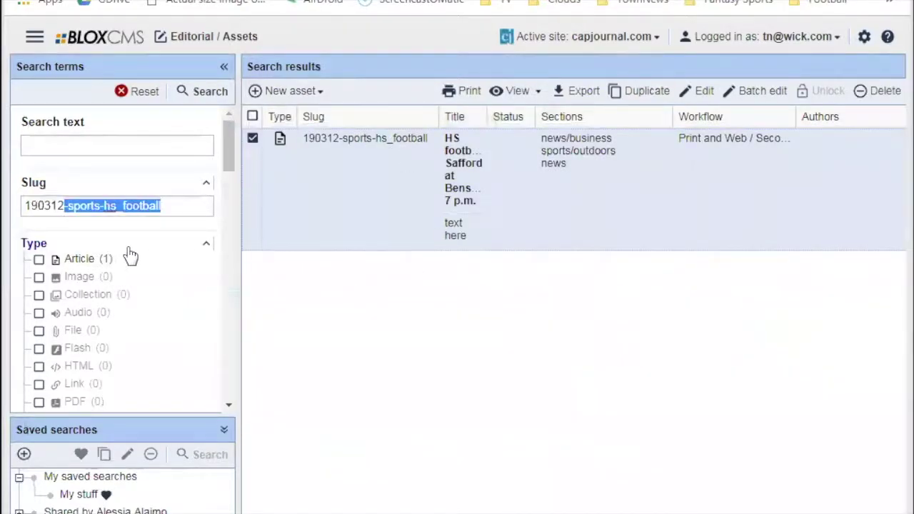
{"action": "key", "text": "BackSpace"}
{"action": "left_click", "coordinate": [205, 91]}
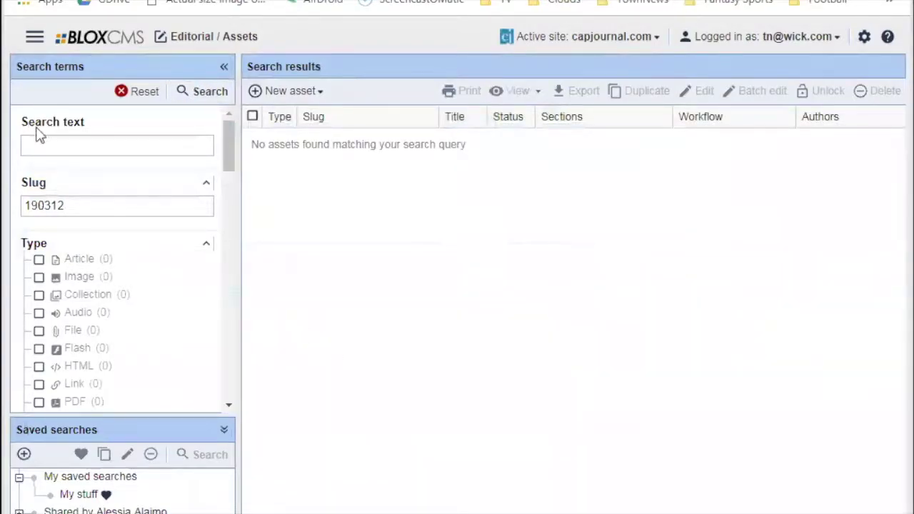
Append an asterisk so the slug filter reads 190312*.
{"action": "double_click", "coordinate": [117, 197]}
{"action": "left_click", "coordinate": [110, 205]}
{"action": "left_click_drag", "start_coordinate": [81, 206], "coordinate": [20, 212]}
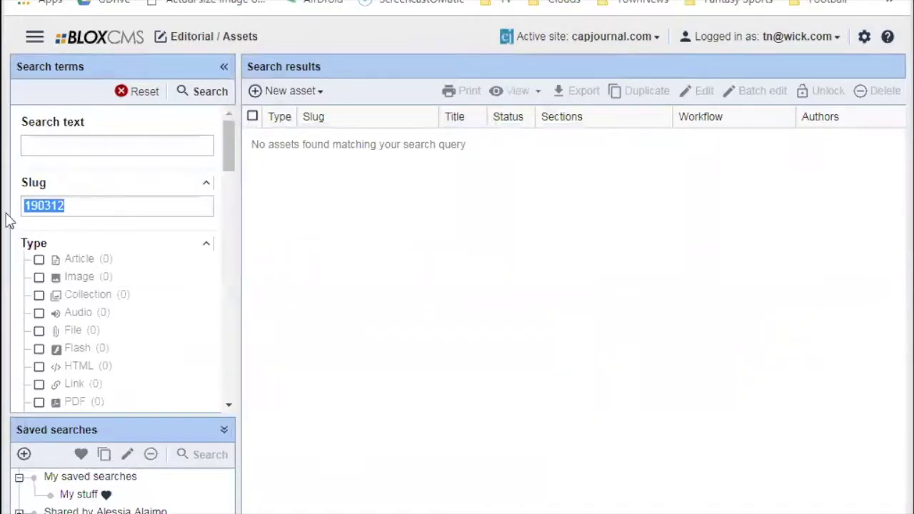
{"action": "left_click", "coordinate": [72, 200]}
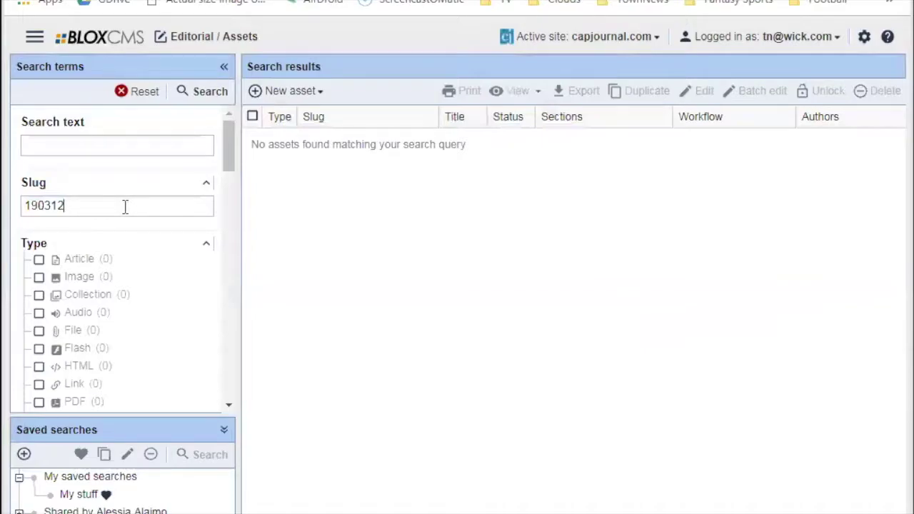
{"action": "type", "text": "*"}
{"action": "left_click_drag", "start_coordinate": [24, 205], "coordinate": [63, 205]}
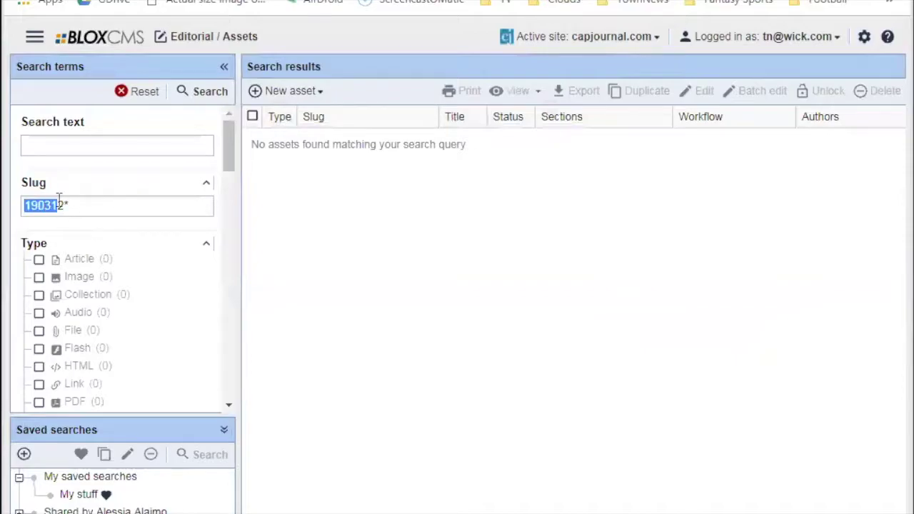
Run the wildcard slug search for 190312*.
{"action": "left_click", "coordinate": [95, 205]}
{"action": "left_click", "coordinate": [205, 94]}
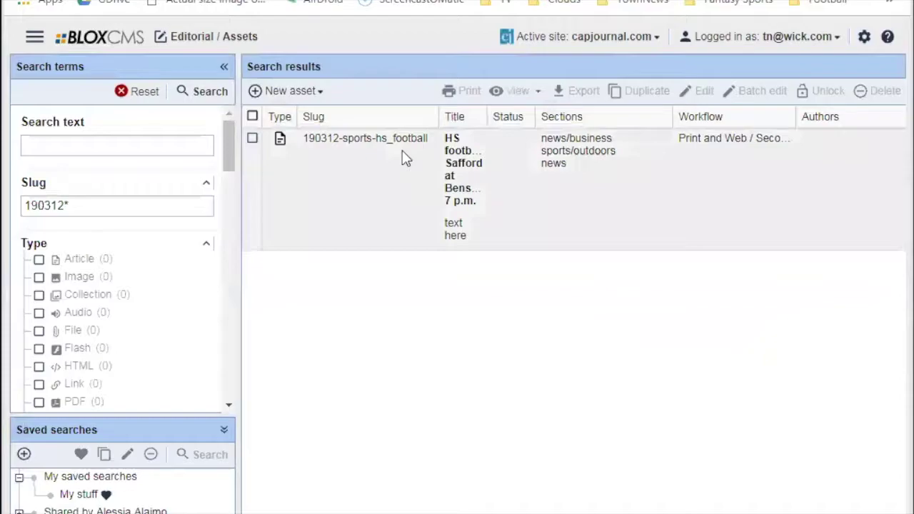
{"action": "left_click_drag", "start_coordinate": [227, 142], "coordinate": [305, 188]}
Change the slug filter to 190312-sports* and search again.
{"action": "triple_click", "coordinate": [116, 206]}
{"action": "left_click", "coordinate": [137, 197]}
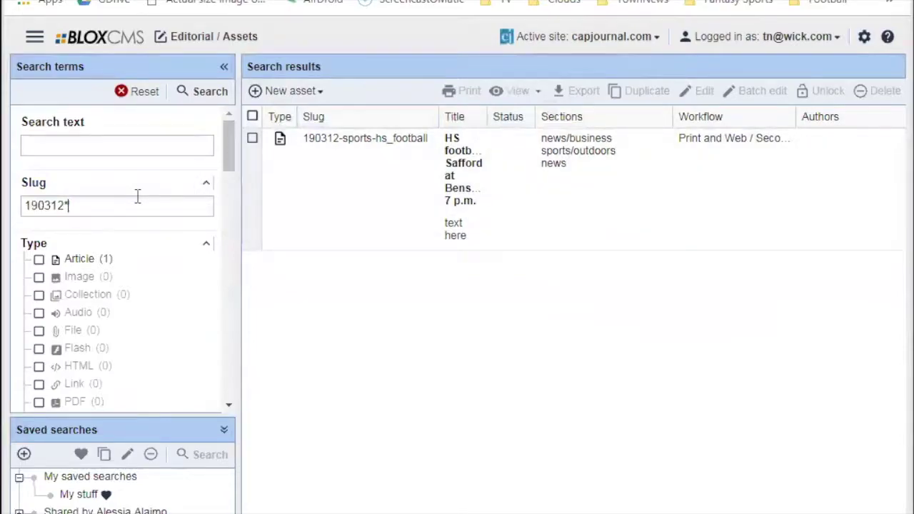
{"action": "type", "text": "-sports"}
{"action": "key", "text": "Return"}
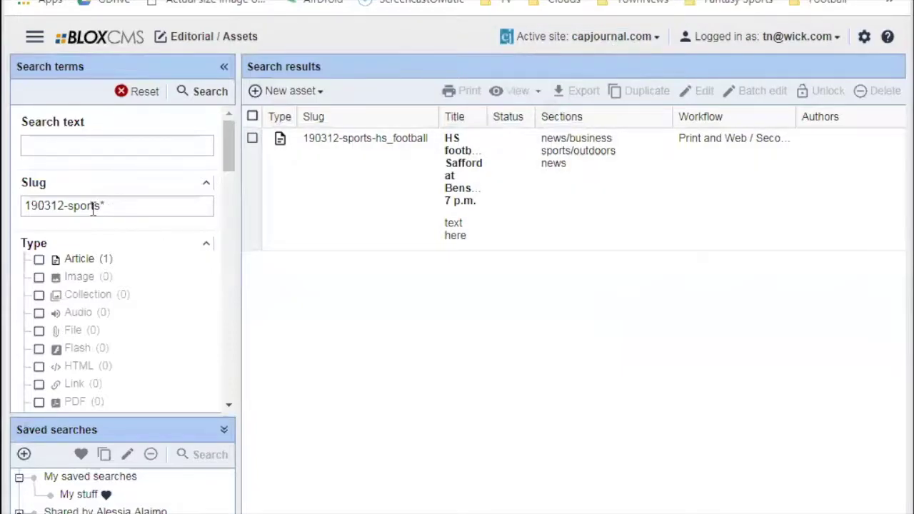
{"action": "left_click", "coordinate": [66, 205]}
{"action": "type", "text": "gv"}
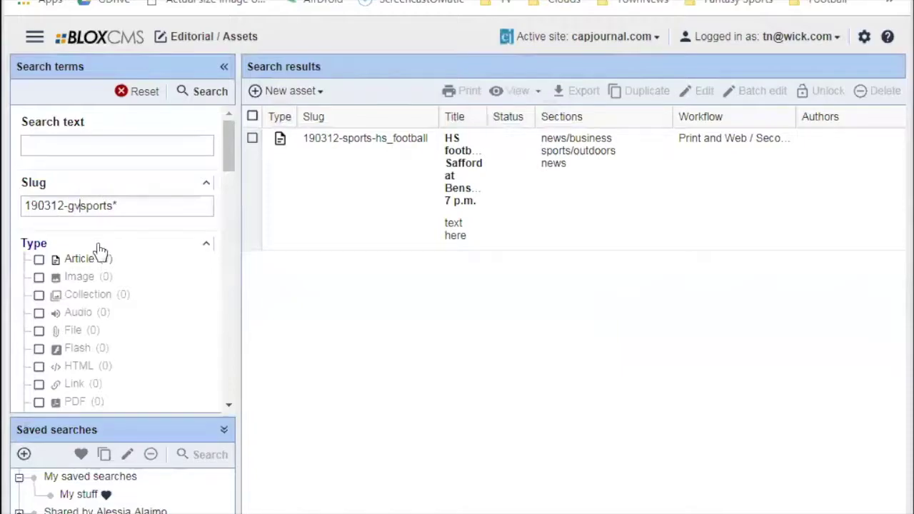
{"action": "key", "text": "BackSpace"}
{"action": "key", "text": "BackSpace"}
{"action": "left_click", "coordinate": [202, 91]}
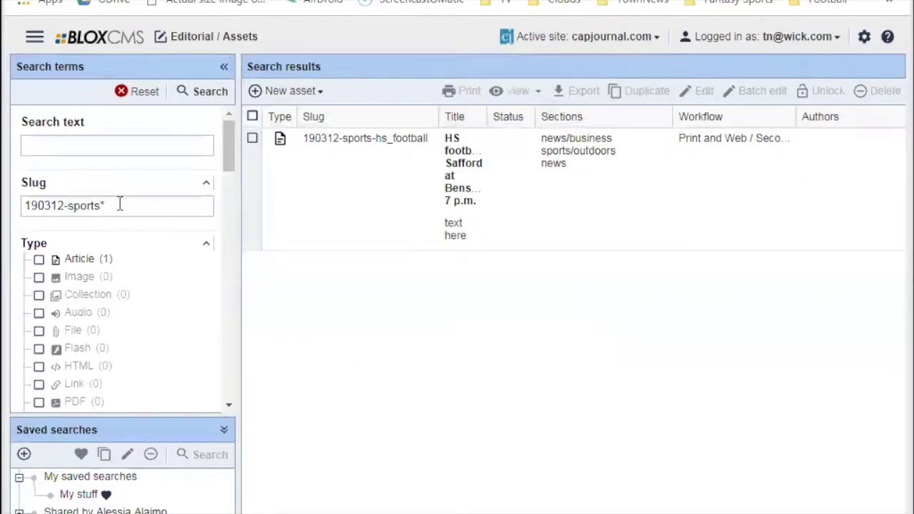
Replace the 190312- prefix with an asterisk so the slug reads *sports*.
{"action": "triple_click", "coordinate": [129, 205]}
{"action": "left_click", "coordinate": [132, 205]}
{"action": "key", "text": "Left"}
{"action": "key", "text": "Left"}
{"action": "key", "text": "Left"}
{"action": "key", "text": "Left"}
{"action": "key", "text": "Left"}
{"action": "key", "text": "Left"}
{"action": "key", "text": "Left"}
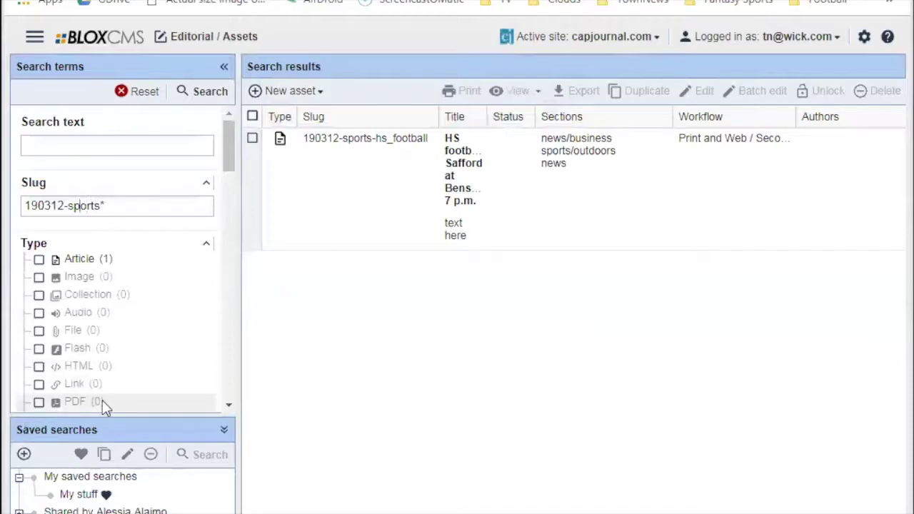
{"action": "key", "text": "shift+Home"}
{"action": "type", "text": "*"}
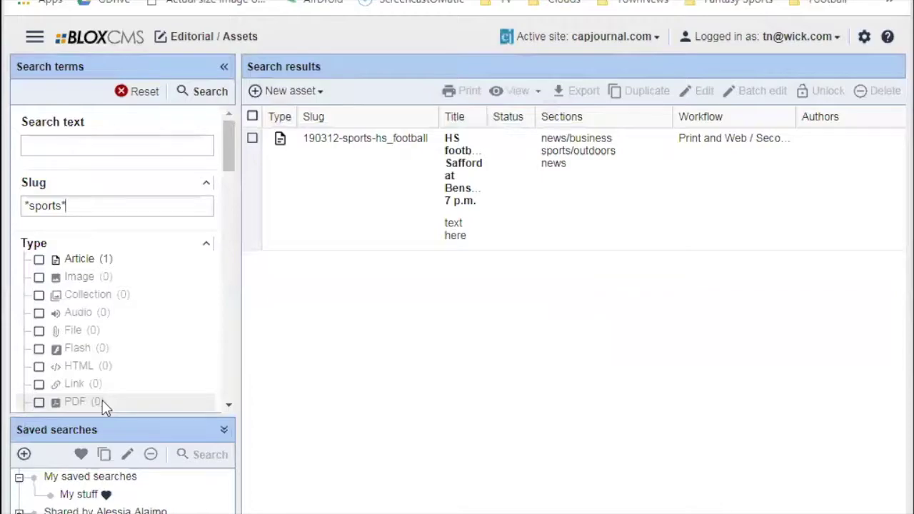
Search assets with the wildcard slug term *0302*.
{"action": "left_click_drag", "start_coordinate": [88, 206], "coordinate": [4, 211]}
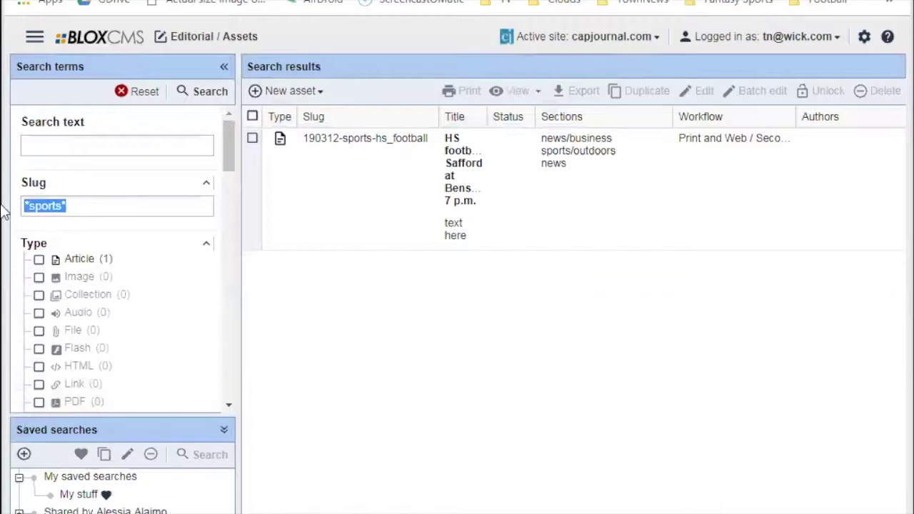
{"action": "type", "text": "1903"}
{"action": "type", "text": "02*"}
{"action": "key", "text": "Left"}
{"action": "key", "text": "Left"}
{"action": "key", "text": "Left"}
{"action": "key", "text": "Left"}
{"action": "key", "text": "Left"}
{"action": "key", "text": "shift+Home"}
{"action": "type", "text": "*"}
{"action": "key", "text": "Return"}
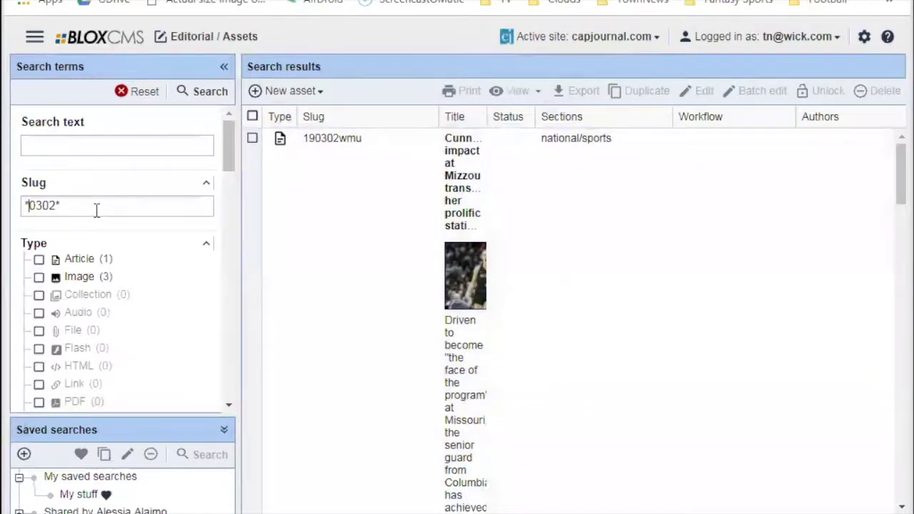
Replace the slug filter with the pasted 190312-sports-hs_football and search.
{"action": "left_click", "coordinate": [95, 208]}
{"action": "double_click", "coordinate": [95, 207]}
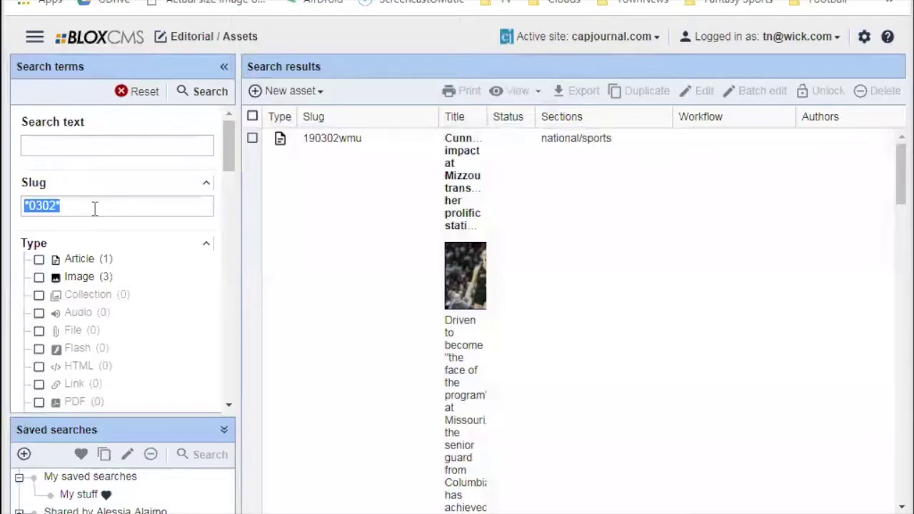
{"action": "key", "text": "BackSpace"}
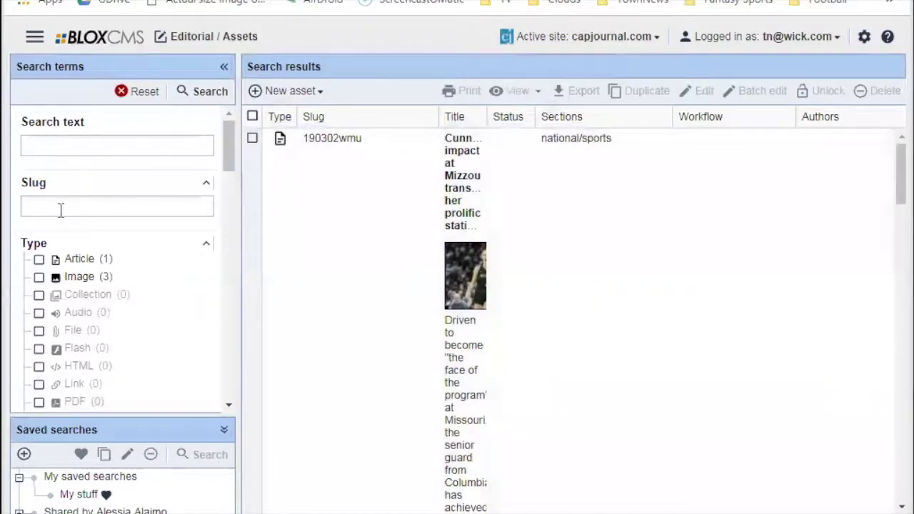
{"action": "key", "text": "ctrl+v"}
{"action": "key", "text": "Return"}
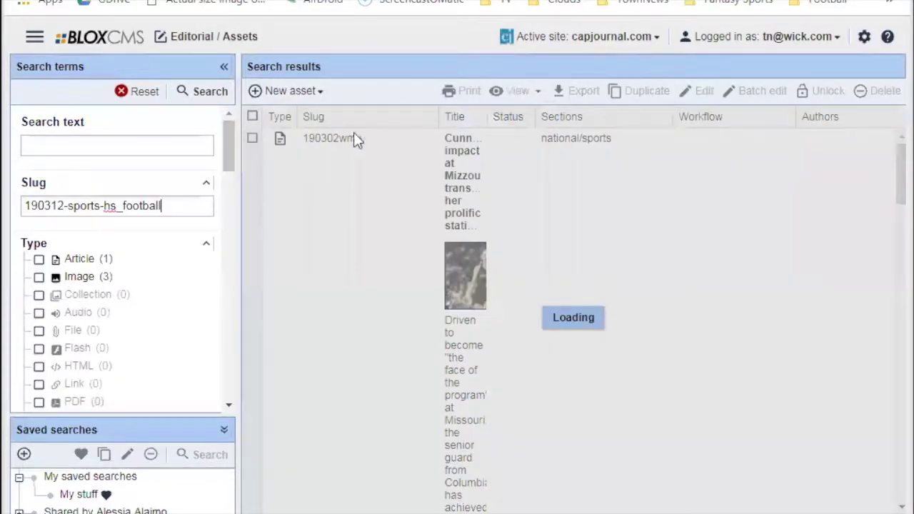
Open the HS football: Safford at Benson article and save and close it.
{"action": "left_click", "coordinate": [384, 141]}
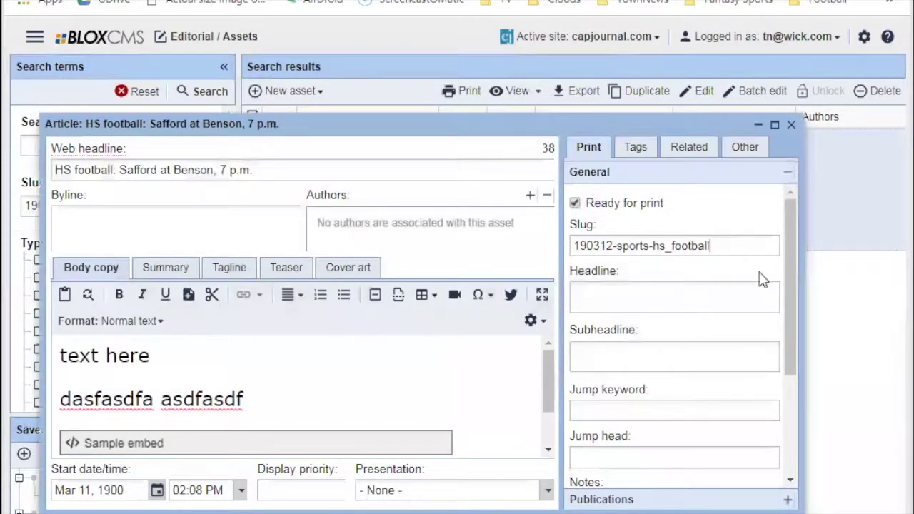
{"action": "left_click", "coordinate": [764, 511]}
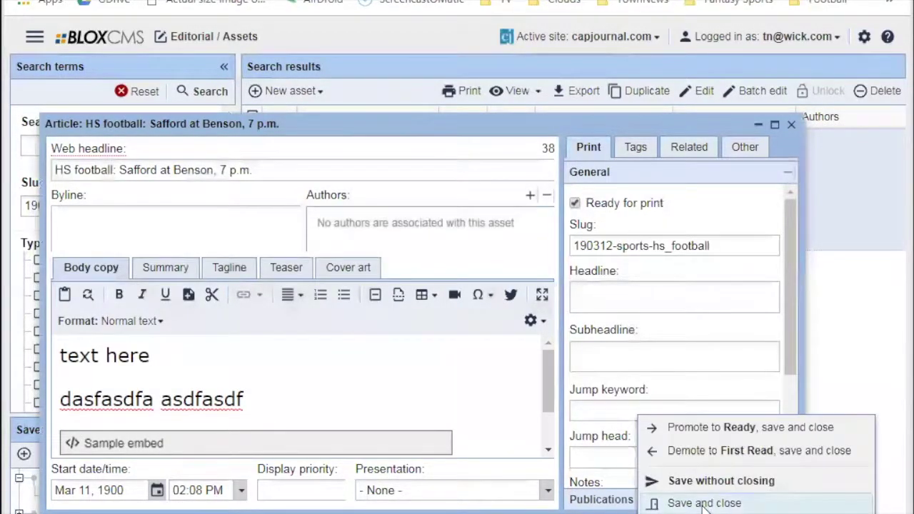
{"action": "left_click", "coordinate": [674, 502]}
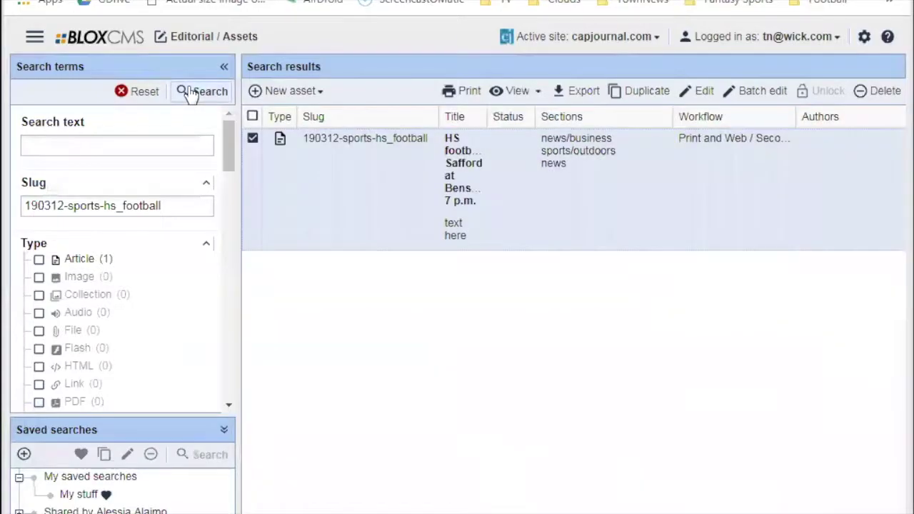
Rerun the search for slug 190312-sports-hs_football, which now finds no assets.
{"action": "left_click", "coordinate": [202, 91]}
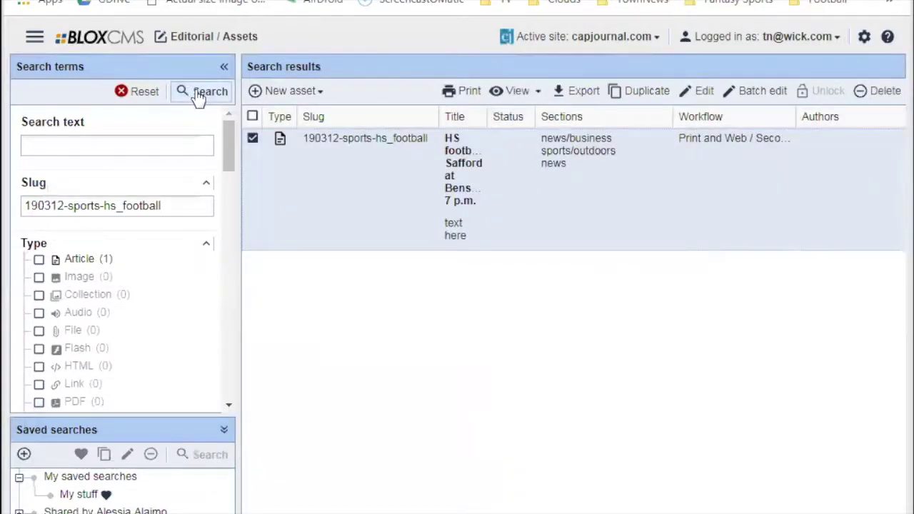
{"action": "left_click", "coordinate": [198, 98]}
{"action": "left_click", "coordinate": [199, 97]}
{"action": "triple_click", "coordinate": [189, 207]}
{"action": "left_click", "coordinate": [189, 208]}
{"action": "left_click", "coordinate": [223, 97]}
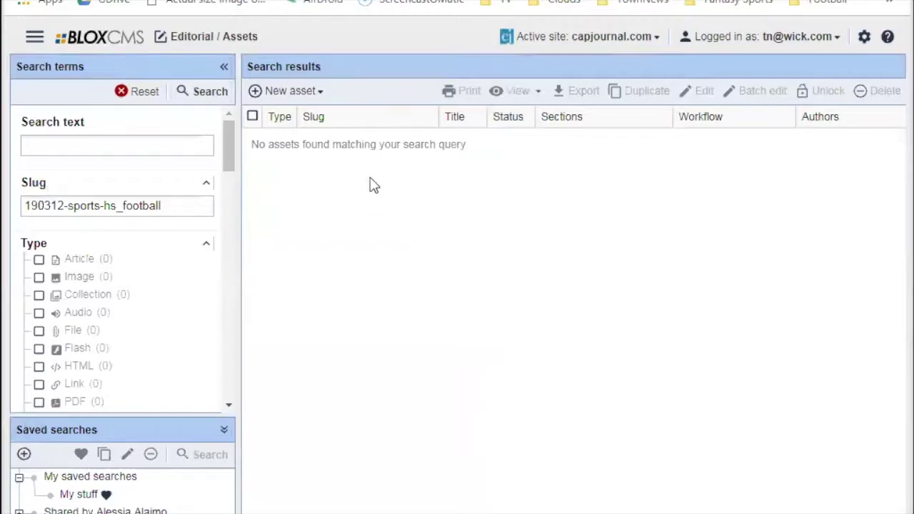
Run a wildcard slug search for 190312-sports-hs_football*.
{"action": "left_click", "coordinate": [176, 205]}
{"action": "type", "text": "*"}
{"action": "key", "text": "Return"}
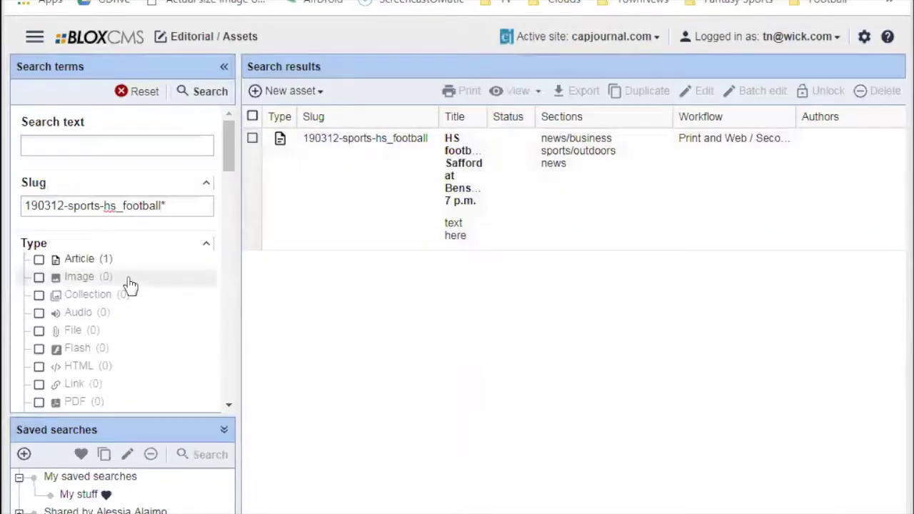
Limit the workflow filter to Print and Web First Read and Second Read stages.
{"action": "scroll", "coordinate": [131, 288], "scroll_direction": "down", "scroll_amount": 3}
{"action": "scroll", "coordinate": [135, 300], "scroll_direction": "down", "scroll_amount": 15}
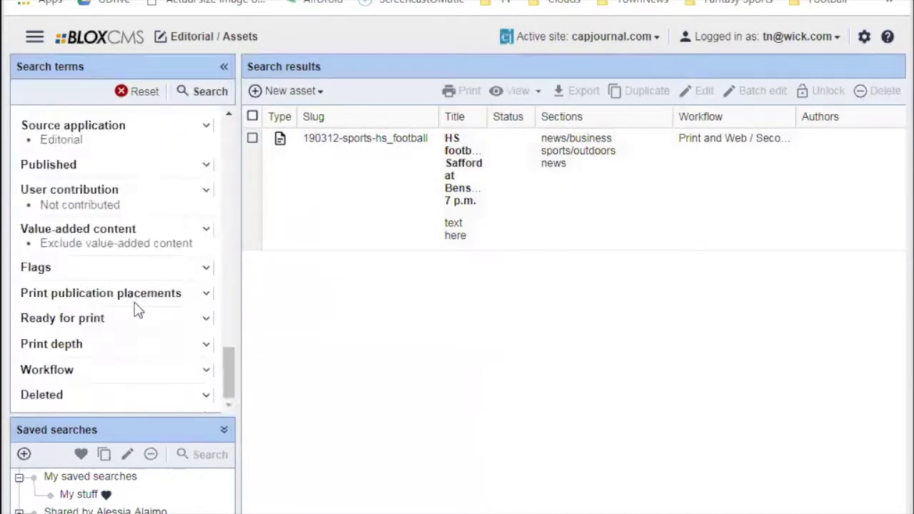
{"action": "left_click", "coordinate": [60, 370]}
{"action": "scroll", "coordinate": [117, 361], "scroll_direction": "down", "scroll_amount": 1}
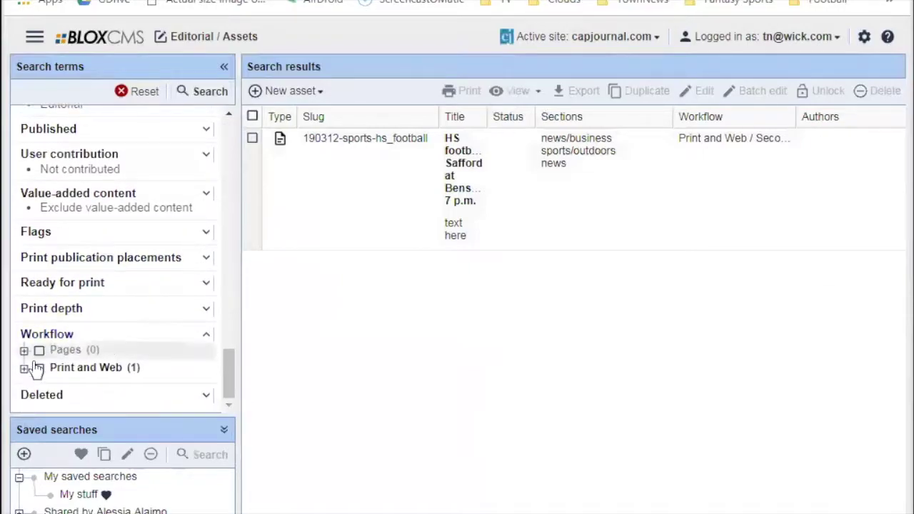
{"action": "left_click", "coordinate": [24, 368]}
{"action": "scroll", "coordinate": [179, 331], "scroll_direction": "down", "scroll_amount": 2}
{"action": "left_click", "coordinate": [54, 349]}
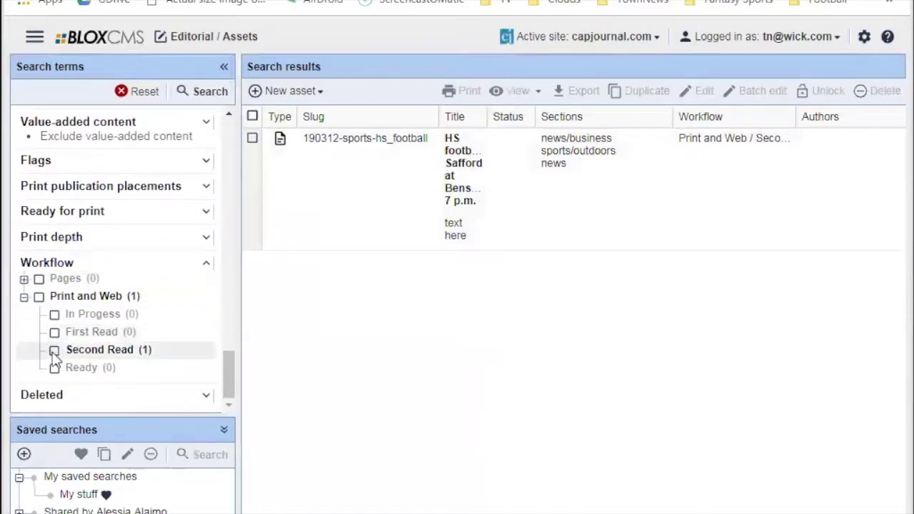
{"action": "left_click", "coordinate": [54, 349]}
{"action": "left_click", "coordinate": [54, 332]}
{"action": "left_click", "coordinate": [54, 350]}
{"action": "left_click_drag", "start_coordinate": [227, 374], "coordinate": [223, 170]}
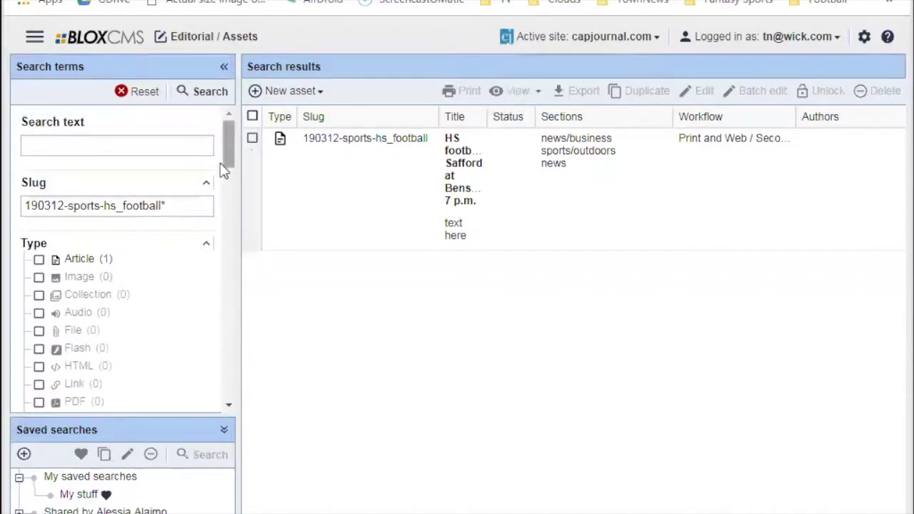
{"action": "triple_click", "coordinate": [67, 205]}
{"action": "left_click", "coordinate": [65, 205]}
{"action": "left_click_drag", "start_coordinate": [65, 205], "coordinate": [21, 206]}
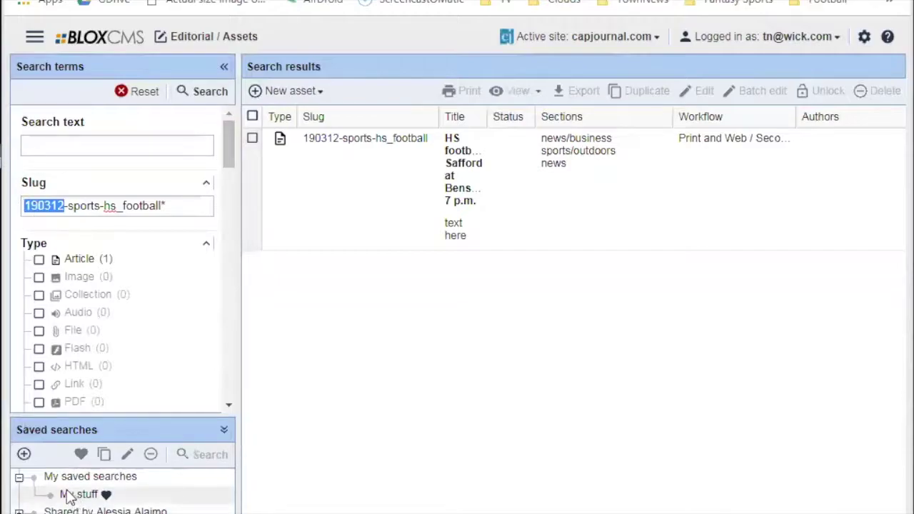
Expand the Print publication placements filter and look through the Pub dropdown.
{"action": "scroll", "coordinate": [229, 163], "scroll_direction": "down", "scroll_amount": 1}
{"action": "scroll", "coordinate": [225, 129], "scroll_direction": "up", "scroll_amount": 1}
{"action": "left_click", "coordinate": [67, 205]}
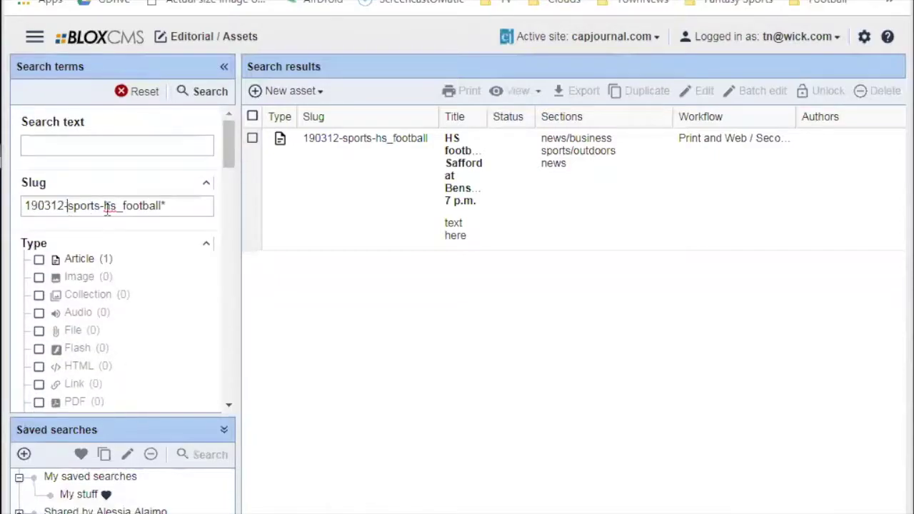
{"action": "left_click_drag", "start_coordinate": [227, 145], "coordinate": [236, 406]}
{"action": "left_click_drag", "start_coordinate": [224, 356], "coordinate": [279, 75]}
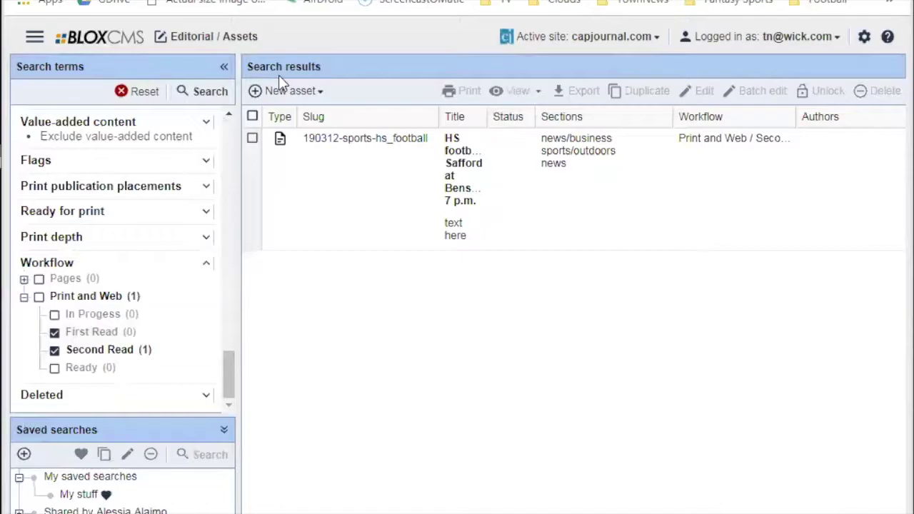
{"action": "left_click", "coordinate": [100, 187]}
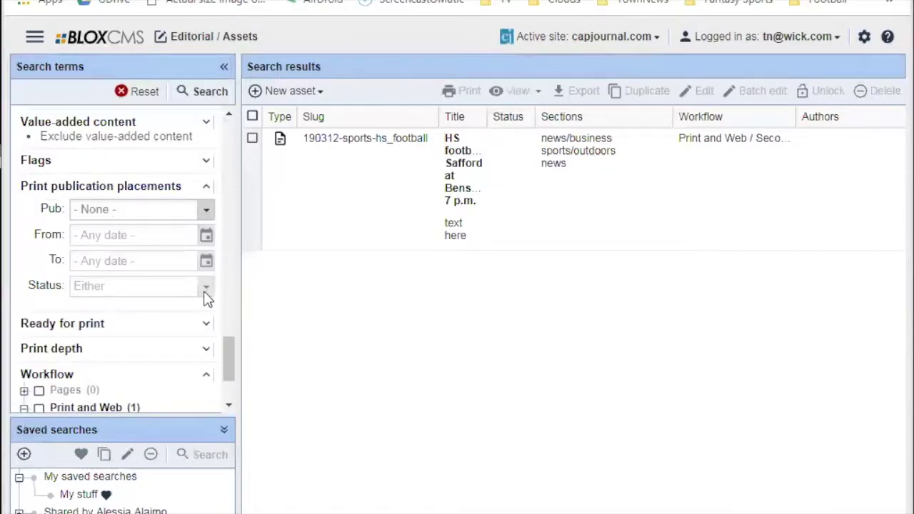
{"action": "left_click", "coordinate": [180, 214]}
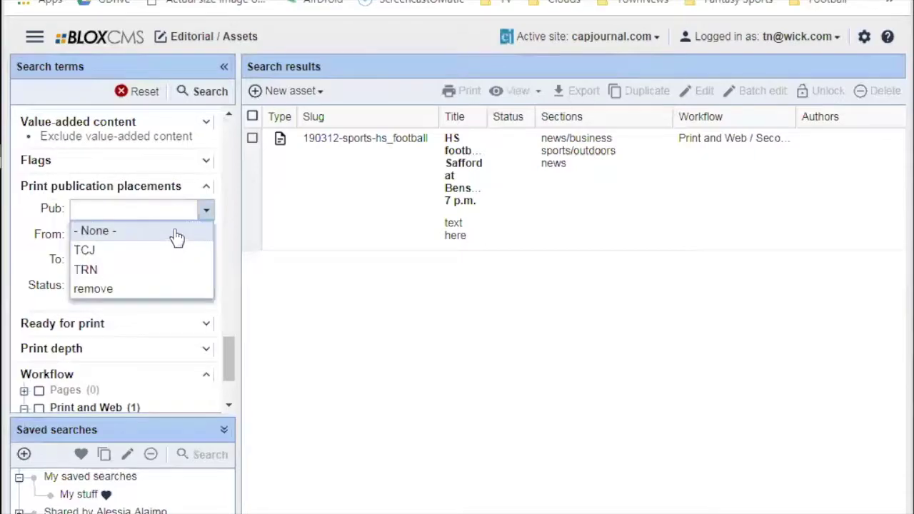
{"action": "left_click", "coordinate": [235, 214]}
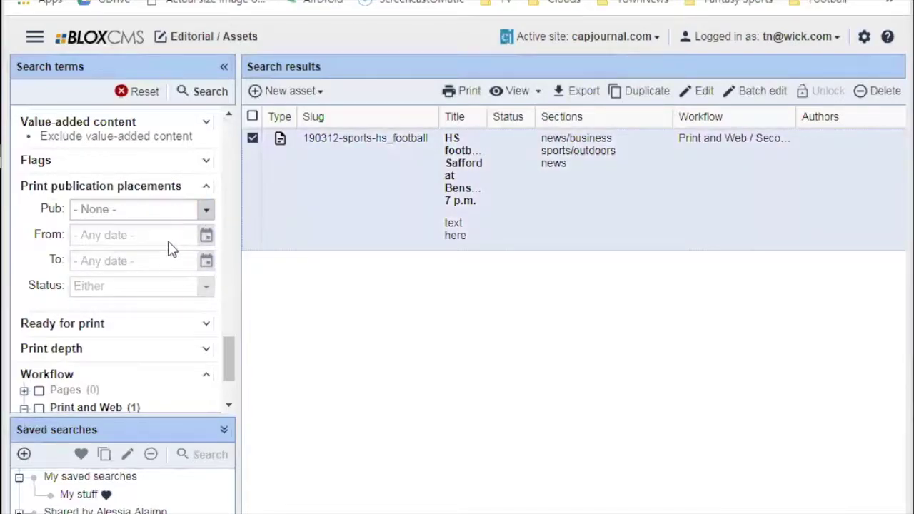
{"action": "scroll", "coordinate": [138, 236], "scroll_direction": "up", "scroll_amount": 4}
{"action": "scroll", "coordinate": [142, 240], "scroll_direction": "down", "scroll_amount": 7}
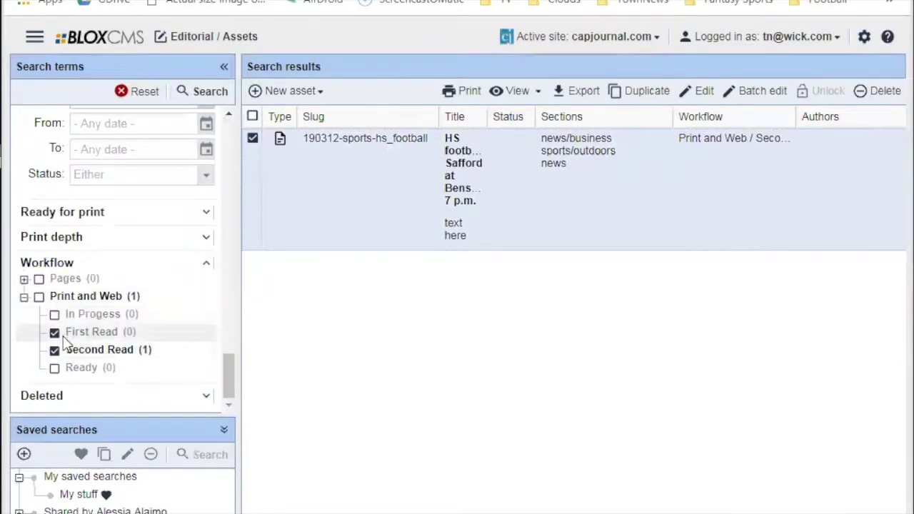
{"action": "left_click_drag", "start_coordinate": [231, 367], "coordinate": [220, 139]}
Expand the Deleted filter section to show its deleted-status options.
{"action": "triple_click", "coordinate": [131, 206]}
{"action": "left_click", "coordinate": [131, 206]}
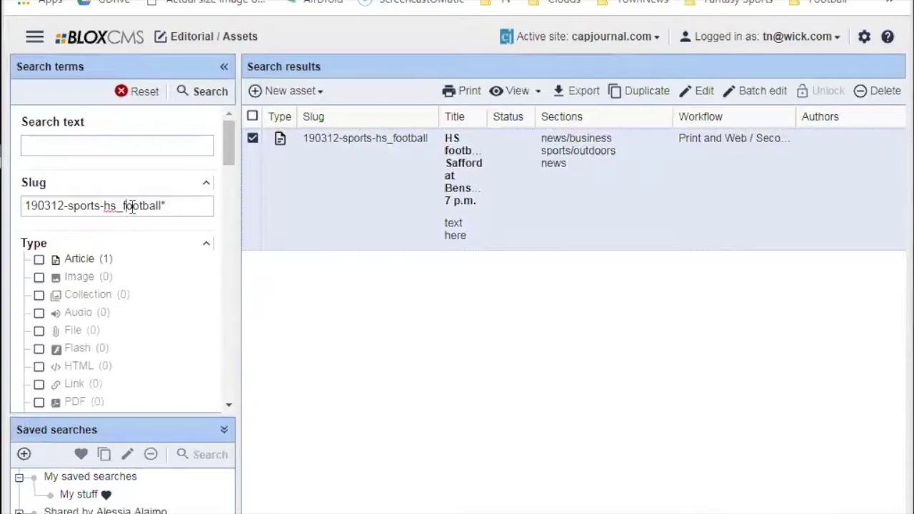
{"action": "scroll", "coordinate": [147, 295], "scroll_direction": "down", "scroll_amount": 15}
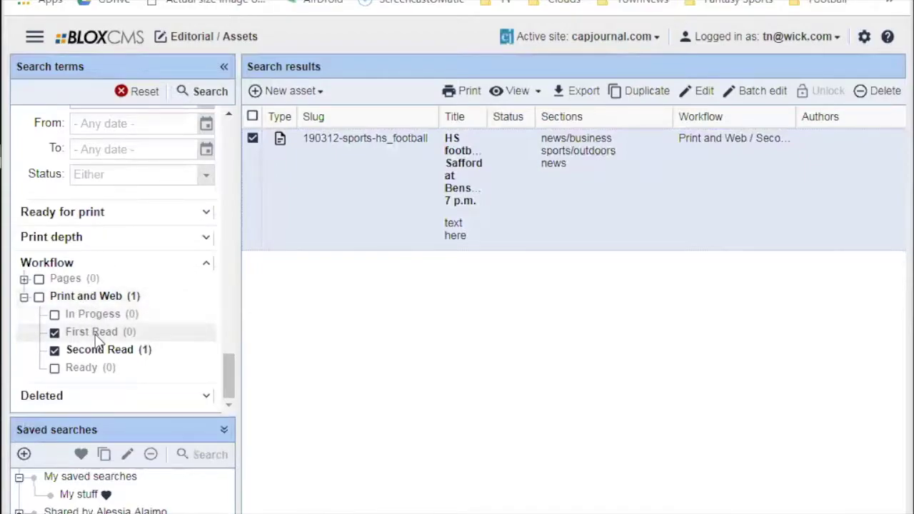
{"action": "left_click", "coordinate": [205, 396]}
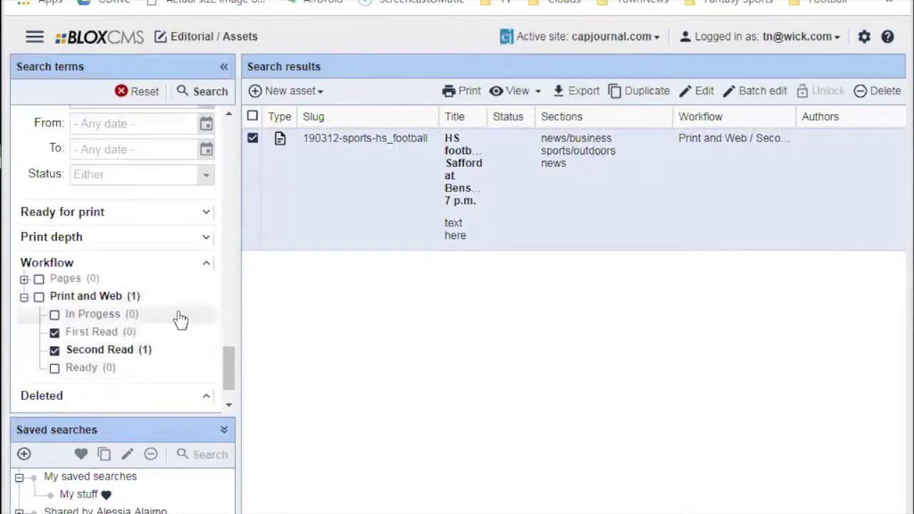
{"action": "scroll", "coordinate": [150, 342], "scroll_direction": "down", "scroll_amount": 2}
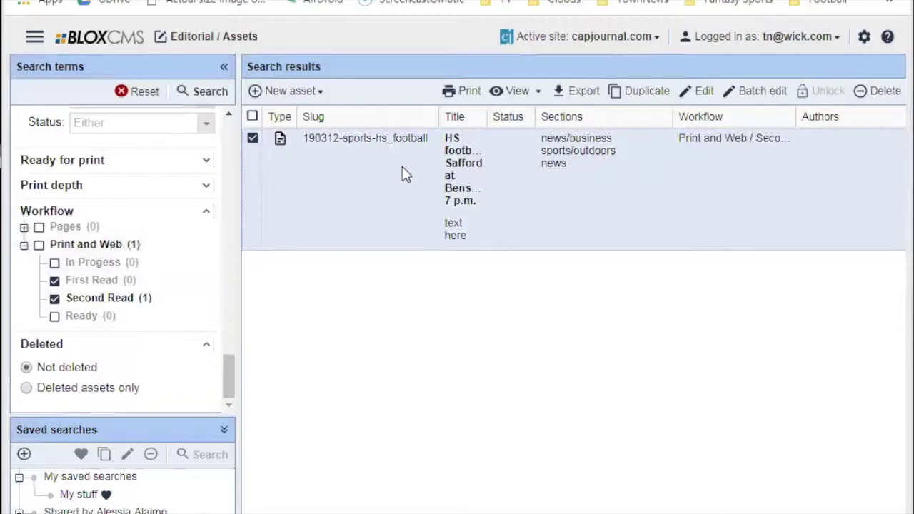
Search deleted assets only, select the Tennessee quarterback story, and open the Applications menu.
{"action": "left_click", "coordinate": [28, 389]}
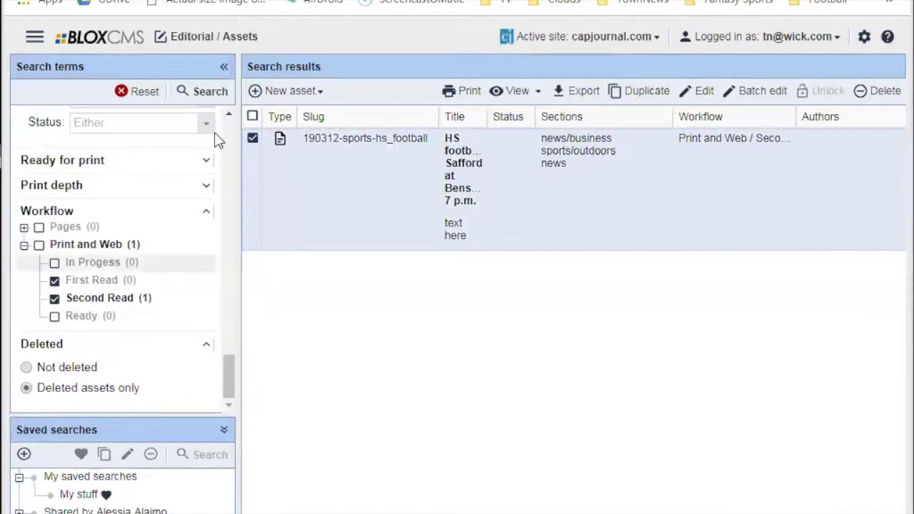
{"action": "left_click", "coordinate": [214, 93]}
{"action": "left_click", "coordinate": [143, 93]}
{"action": "left_click", "coordinate": [137, 94]}
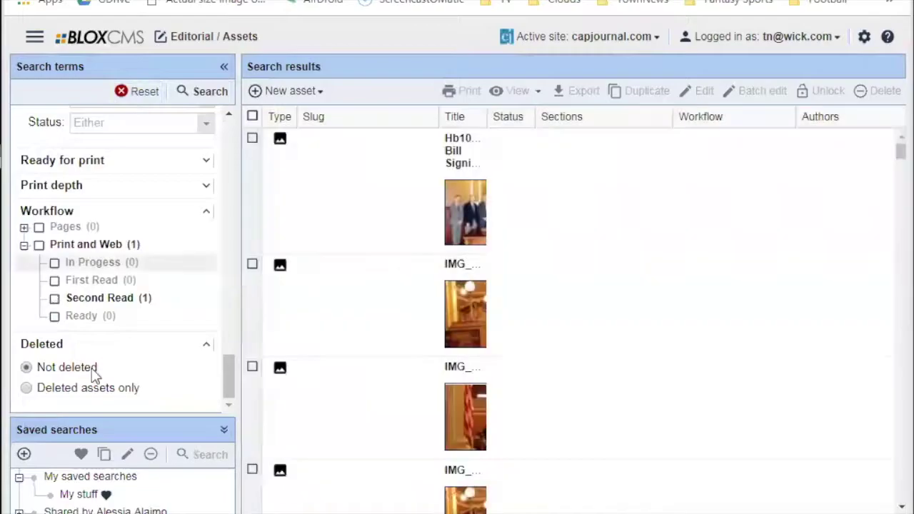
{"action": "left_click", "coordinate": [27, 388]}
{"action": "left_click", "coordinate": [201, 92]}
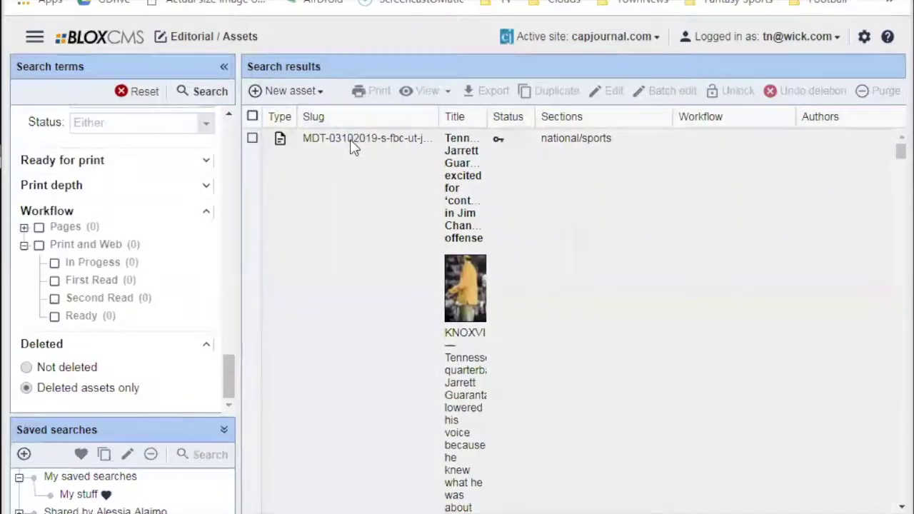
{"action": "left_click", "coordinate": [350, 143]}
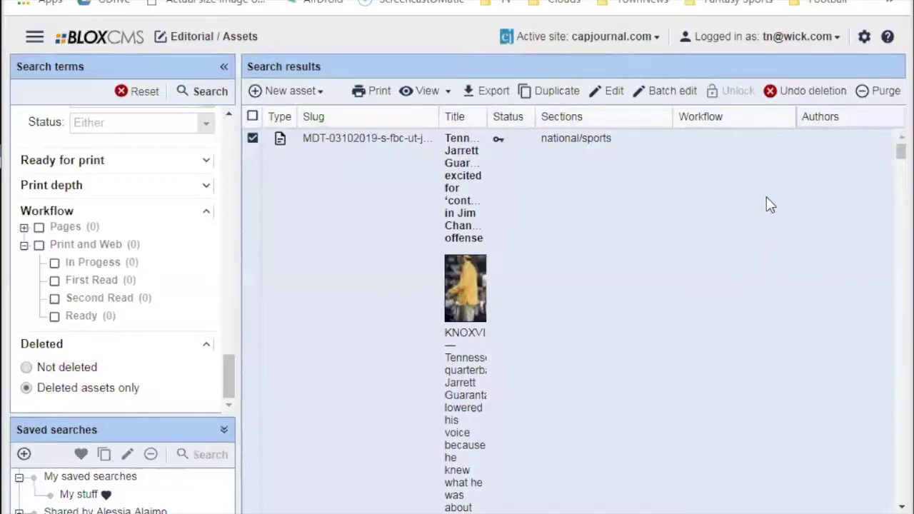
{"action": "left_click", "coordinate": [175, 36]}
{"action": "left_click", "coordinate": [185, 33]}
Open Page tracker to list the Mar 12, 2019 editions 2019-03-12-TCJ and 2019-03-12-TRN.
{"action": "left_click", "coordinate": [102, 42]}
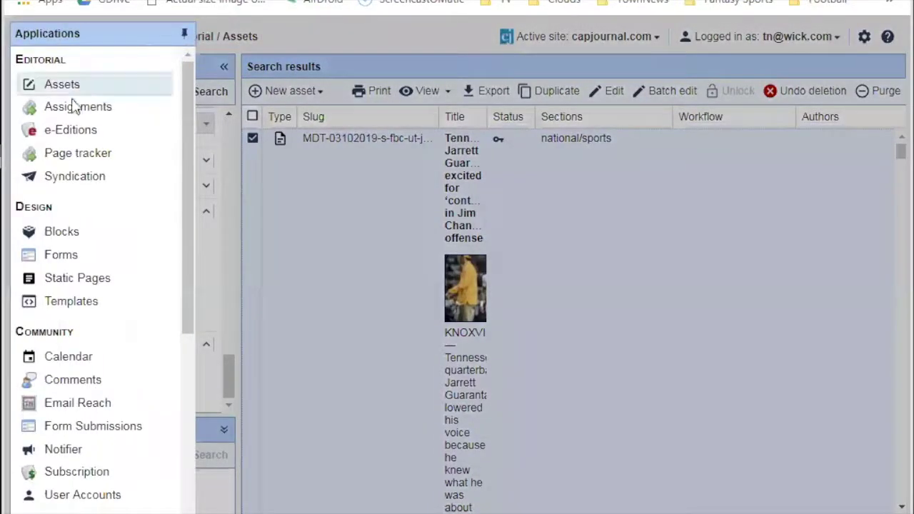
{"action": "left_click", "coordinate": [87, 154]}
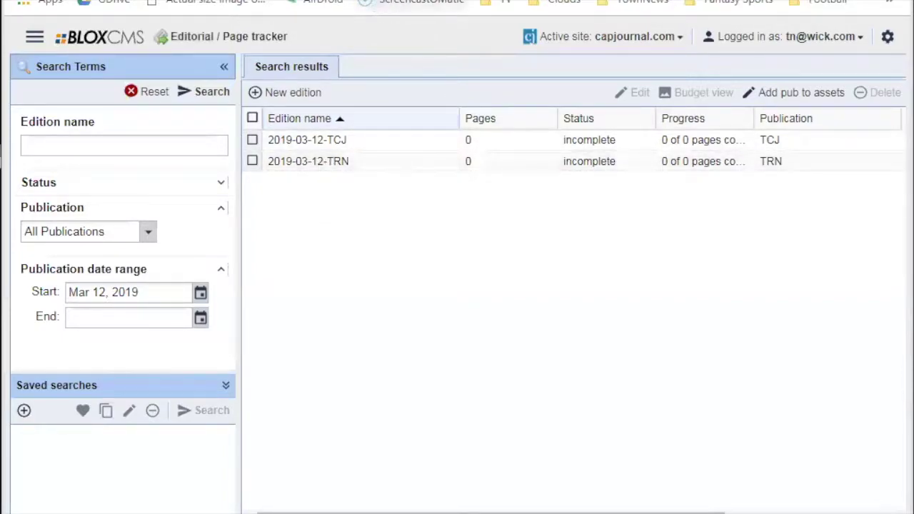
In a new tab, sign in to the victoriaadvocate BLOX login page with the account email and password.
{"action": "key", "text": "ctrl+t"}
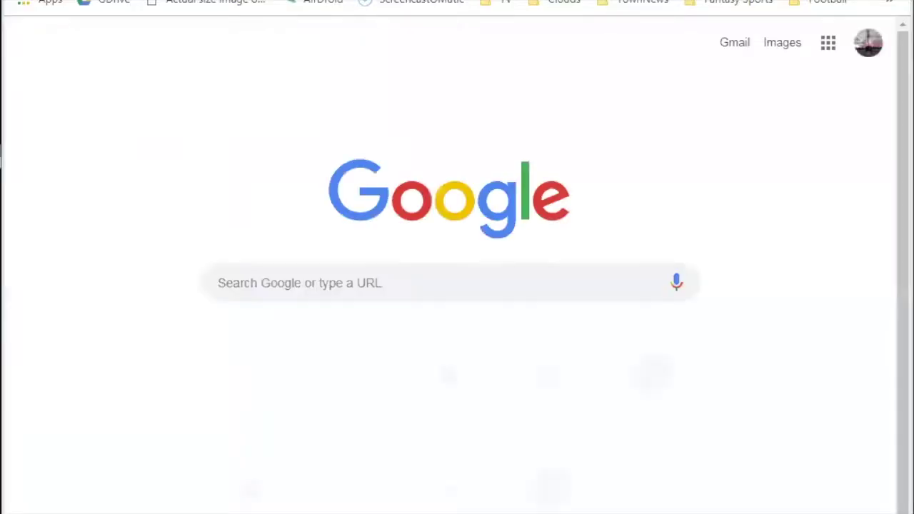
{"action": "type", "text": "victor"}
{"action": "key", "text": "Return"}
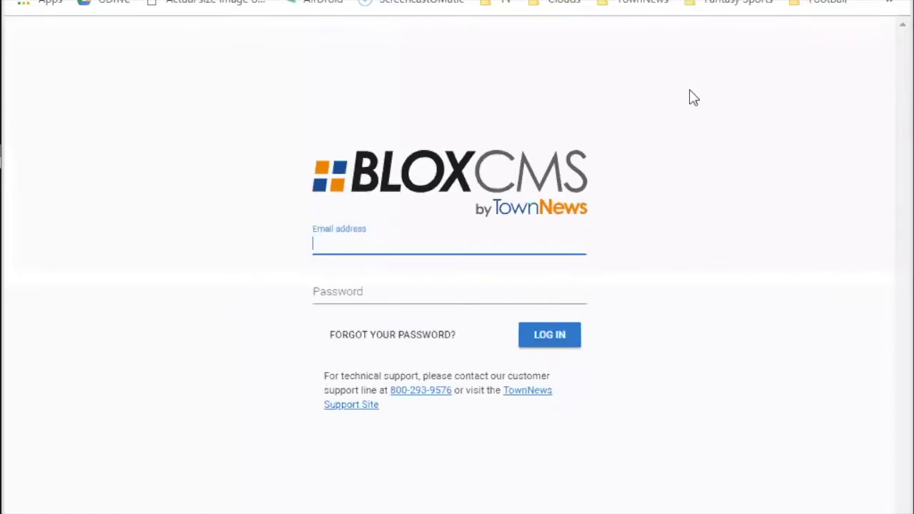
{"action": "left_click", "coordinate": [465, 245]}
{"action": "key", "text": "Down"}
{"action": "key", "text": "Down"}
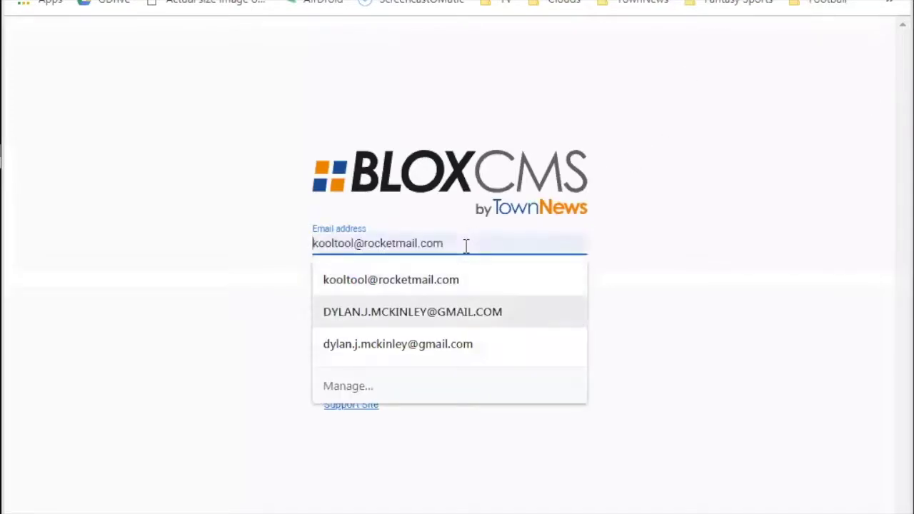
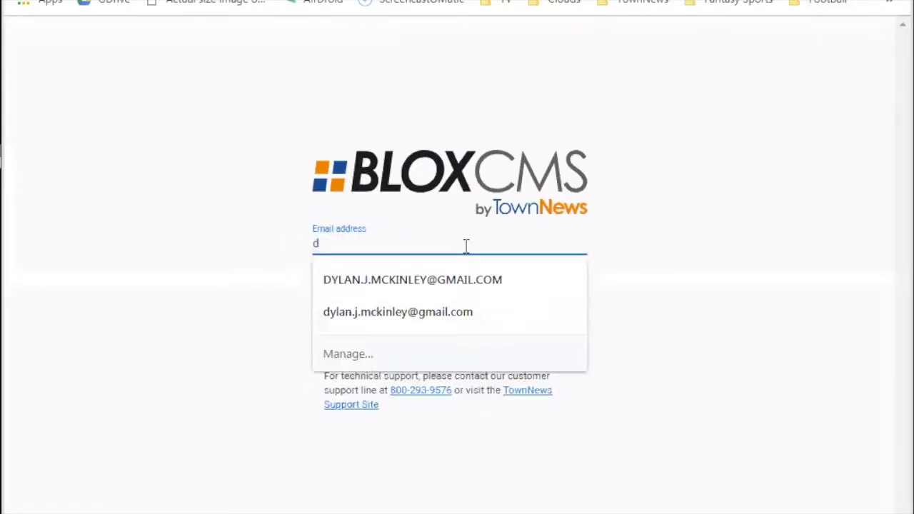
{"action": "key", "text": "Tab"}
{"action": "type", "text": "*"}
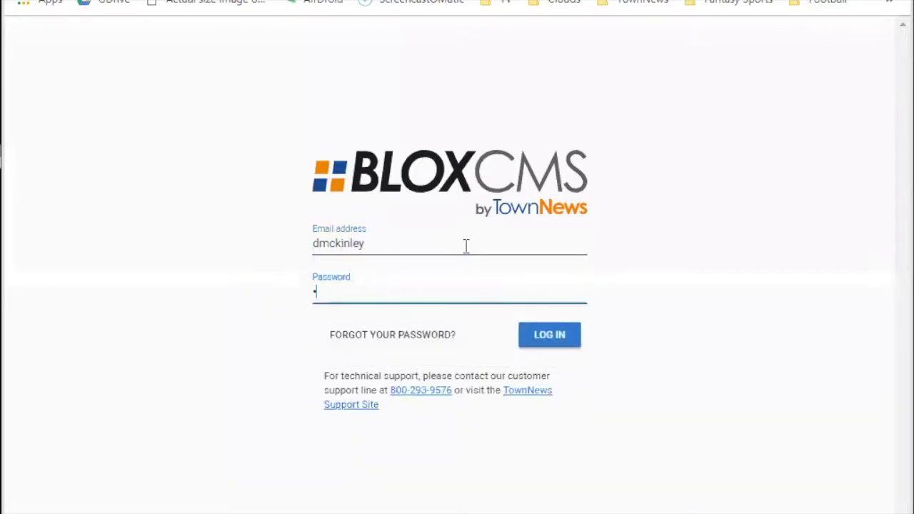
{"action": "key", "text": "Return"}
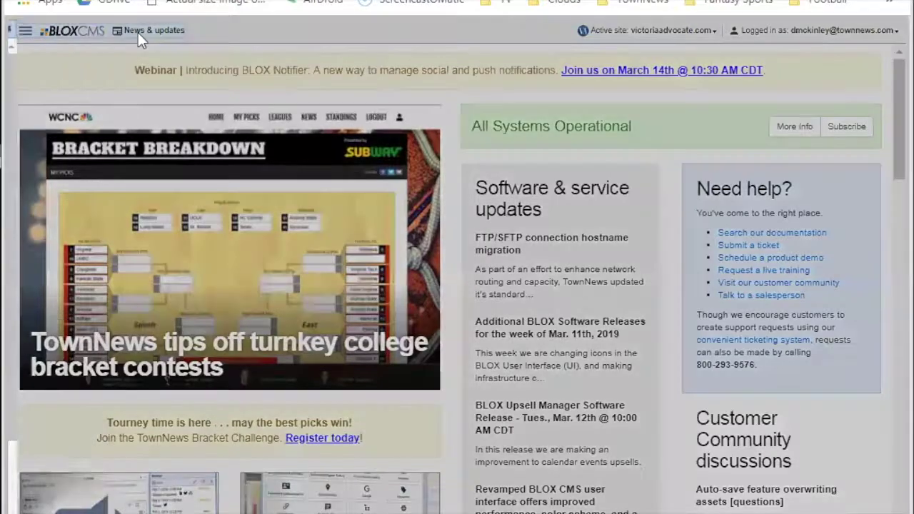
Show the dashboard's Applications menu with the list of available applications.
{"action": "left_click", "coordinate": [138, 32]}
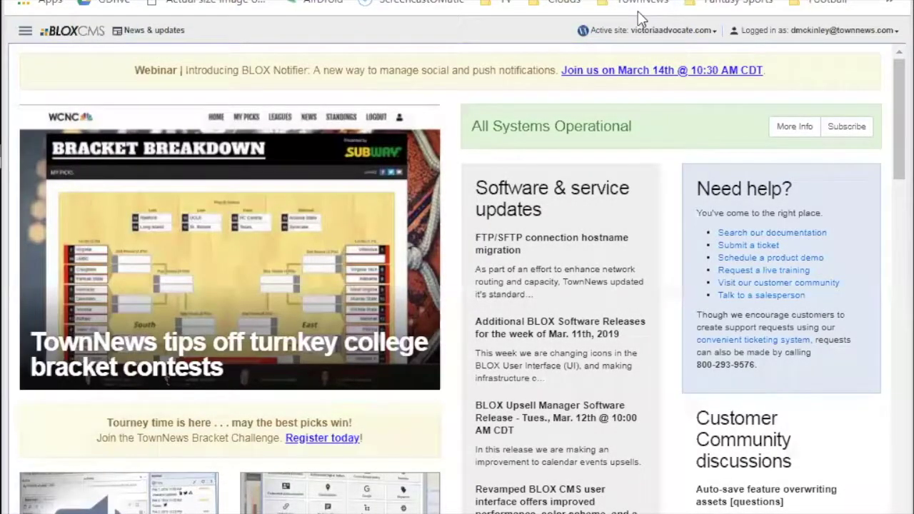
{"action": "key", "text": "ctrl+minus"}
{"action": "key", "text": "ctrl+plus"}
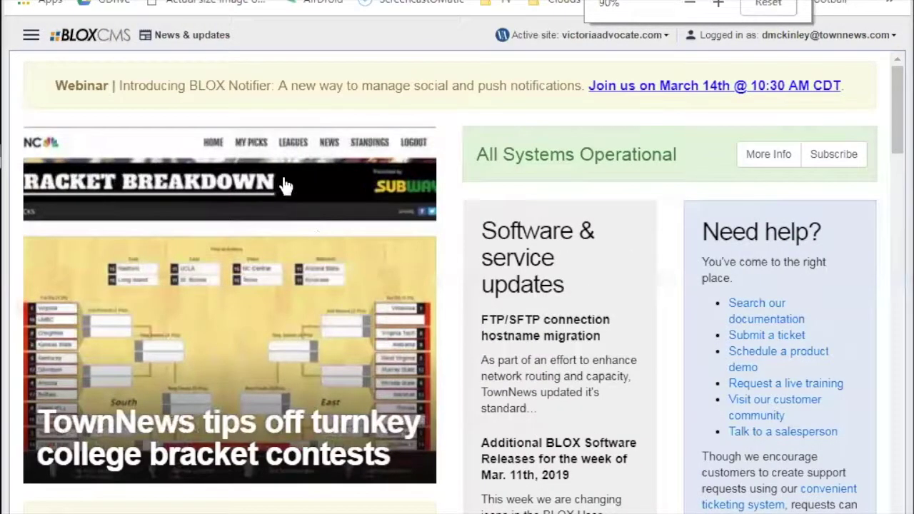
{"action": "left_click", "coordinate": [137, 32]}
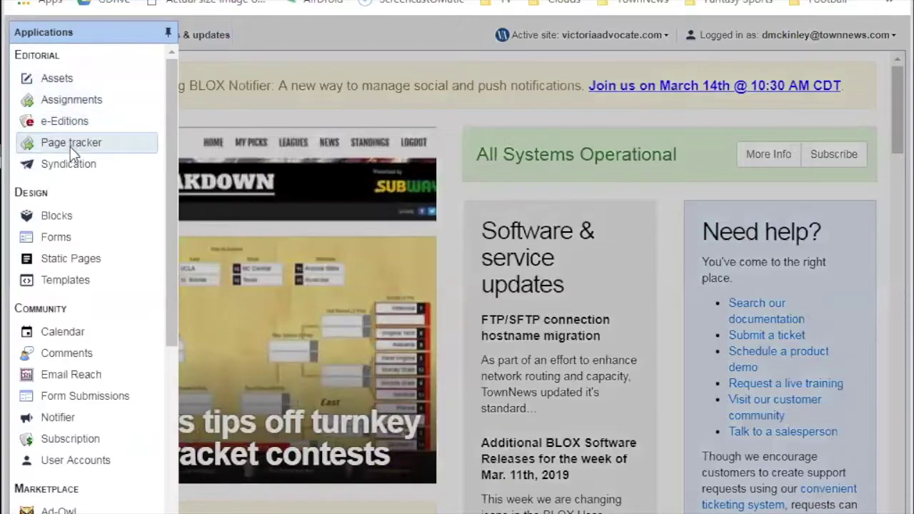
Open Page tracker, keep the Mar 11, 2019 start date, and select the 2019-03-11-VAD edition.
{"action": "left_click", "coordinate": [71, 146]}
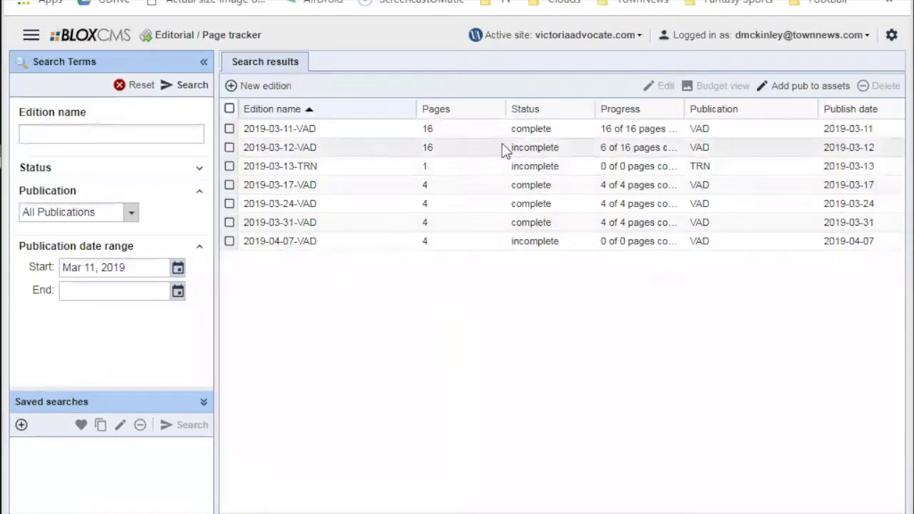
{"action": "left_click", "coordinate": [179, 272]}
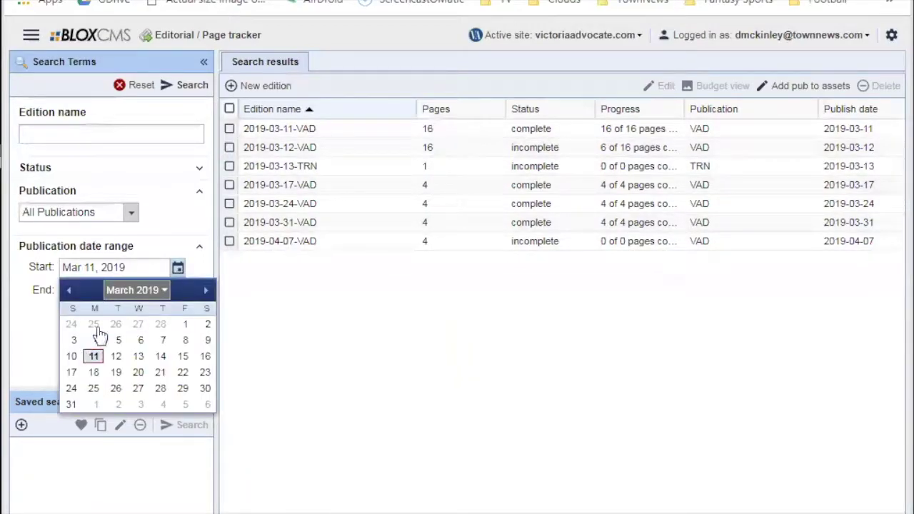
{"action": "left_click", "coordinate": [325, 295]}
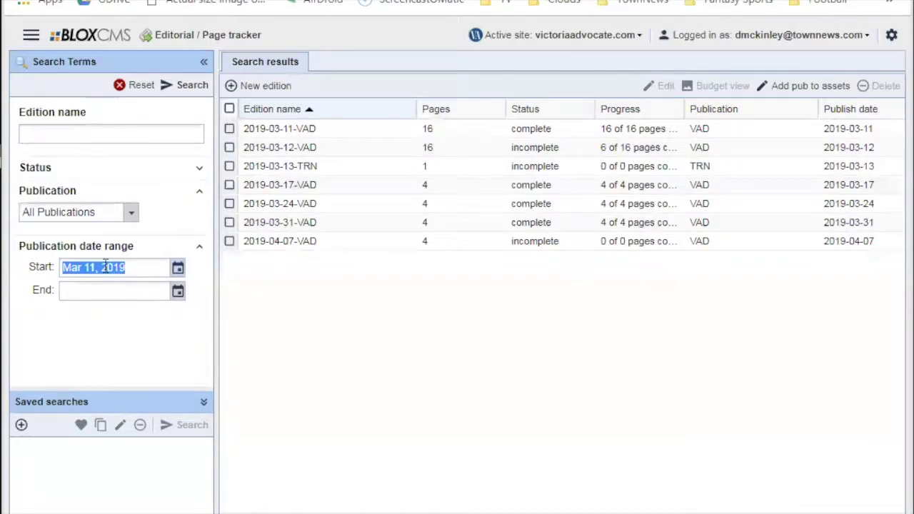
{"action": "left_click", "coordinate": [321, 128]}
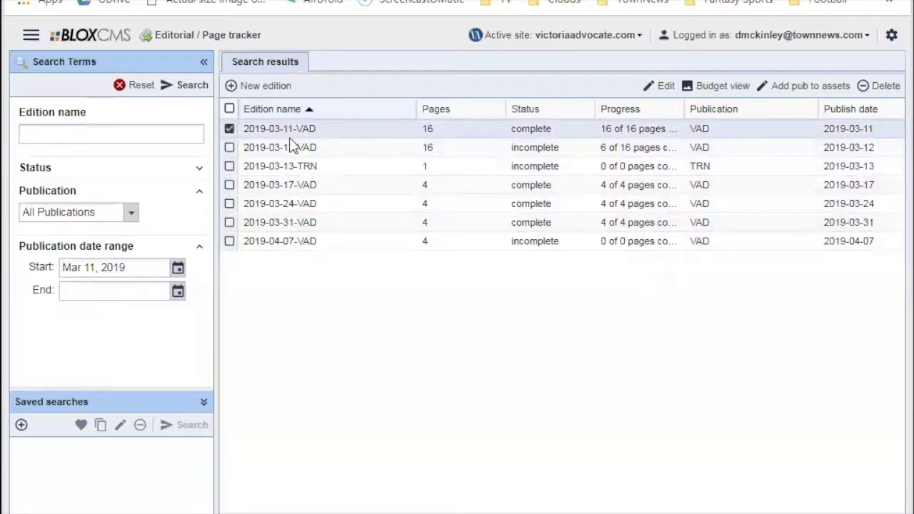
Open the 2019-03-11-VAD edition in its own tab and switch it to gallery view.
{"action": "double_click", "coordinate": [282, 128]}
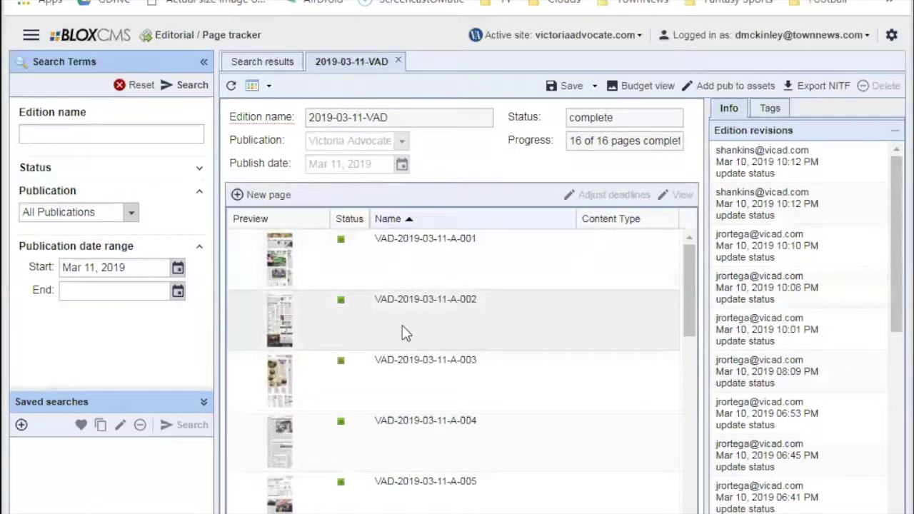
{"action": "key", "text": "ctrl+minus"}
{"action": "key", "text": "ctrl+plus"}
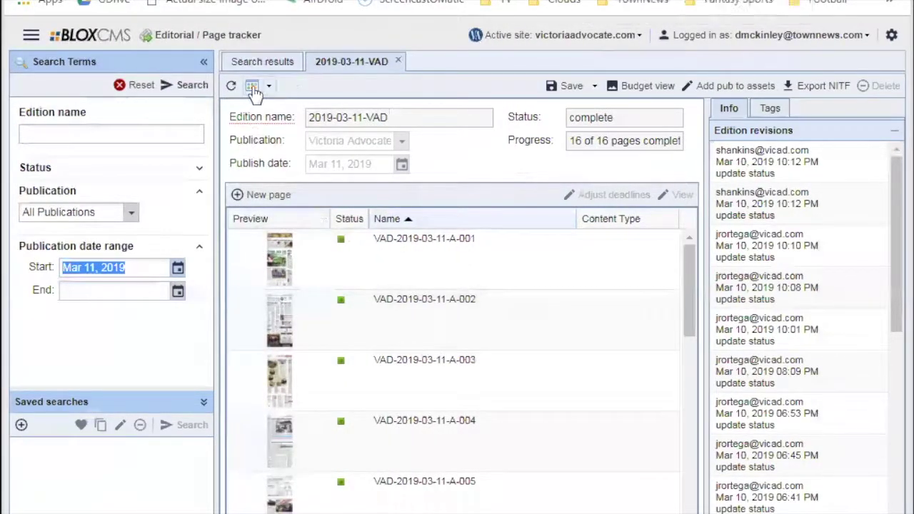
{"action": "left_click", "coordinate": [252, 86]}
Scroll through the all-green page thumbnails, then return to the Search results editions list.
{"action": "scroll", "coordinate": [653, 318], "scroll_direction": "down", "scroll_amount": 2}
{"action": "scroll", "coordinate": [643, 325], "scroll_direction": "down", "scroll_amount": 1}
{"action": "scroll", "coordinate": [632, 335], "scroll_direction": "up", "scroll_amount": 3}
{"action": "scroll", "coordinate": [628, 333], "scroll_direction": "down", "scroll_amount": 3}
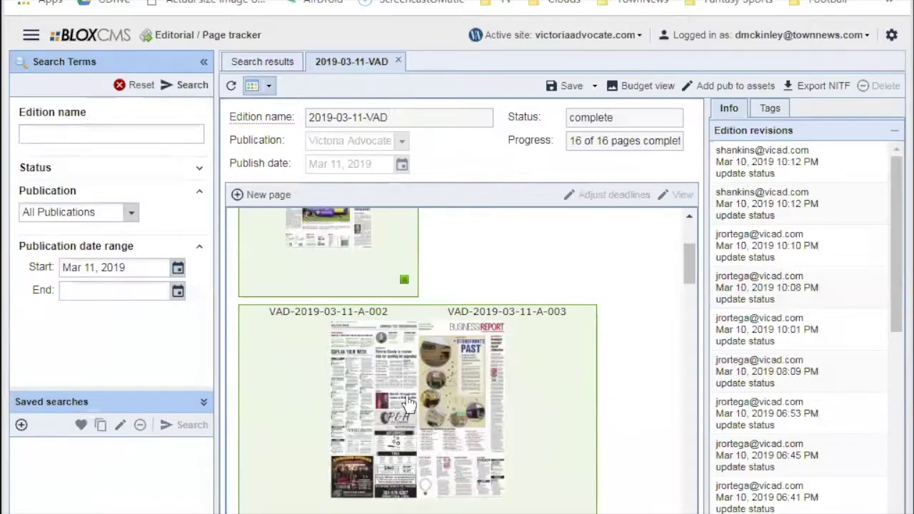
{"action": "scroll", "coordinate": [443, 398], "scroll_direction": "up", "scroll_amount": 2}
{"action": "scroll", "coordinate": [340, 365], "scroll_direction": "down", "scroll_amount": 1}
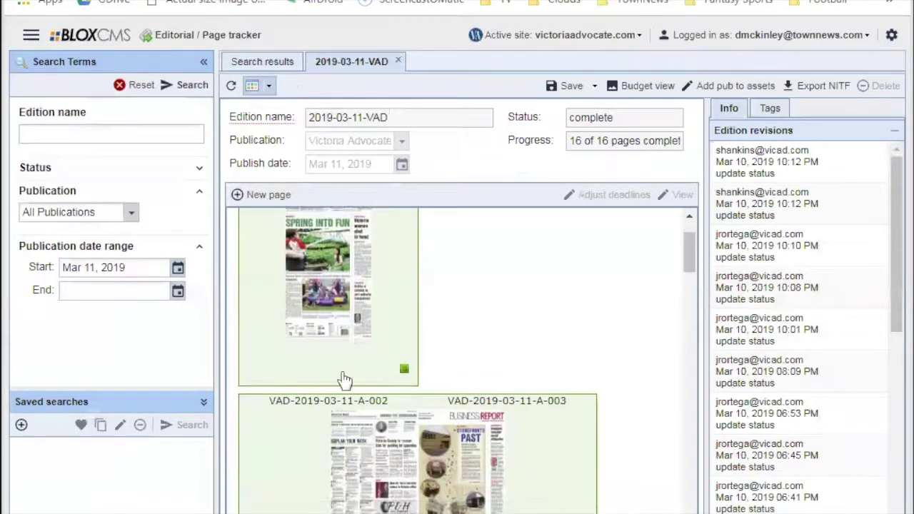
{"action": "scroll", "coordinate": [339, 421], "scroll_direction": "down", "scroll_amount": 1}
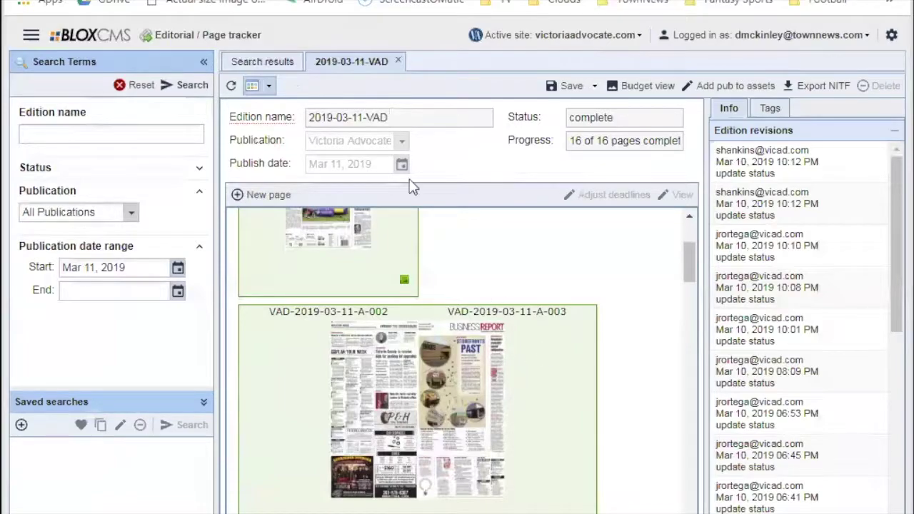
{"action": "left_click", "coordinate": [293, 64]}
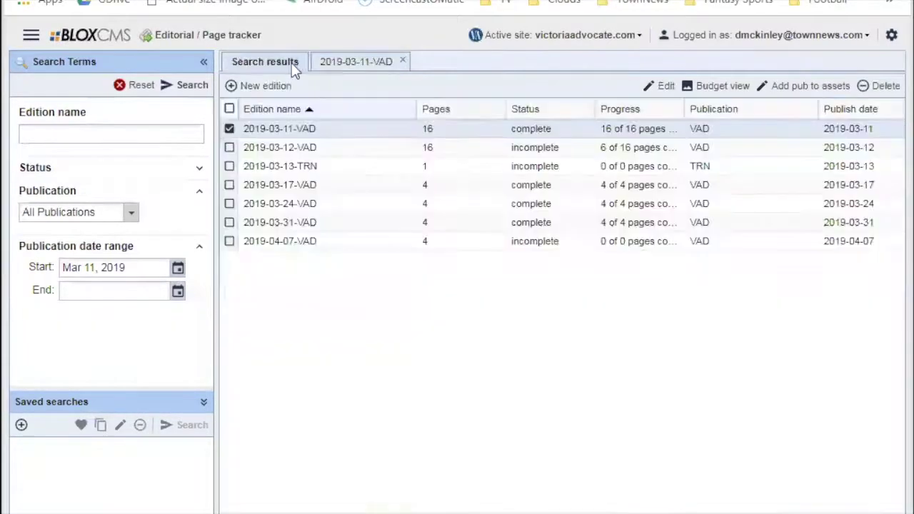
Open 2019-03-12-VAD in gallery view and review its red and green thumbnails, 6 of 16 complete.
{"action": "double_click", "coordinate": [296, 147]}
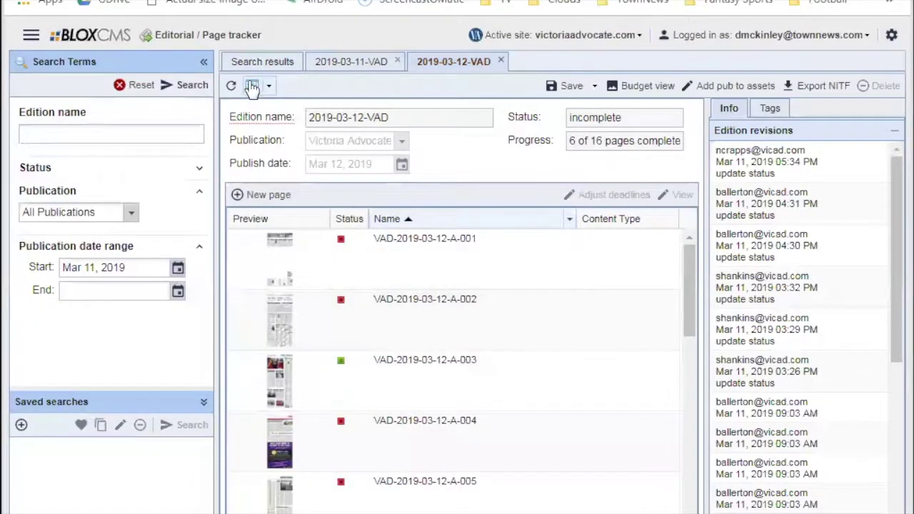
{"action": "left_click", "coordinate": [251, 86]}
{"action": "scroll", "coordinate": [369, 329], "scroll_direction": "down", "scroll_amount": 3}
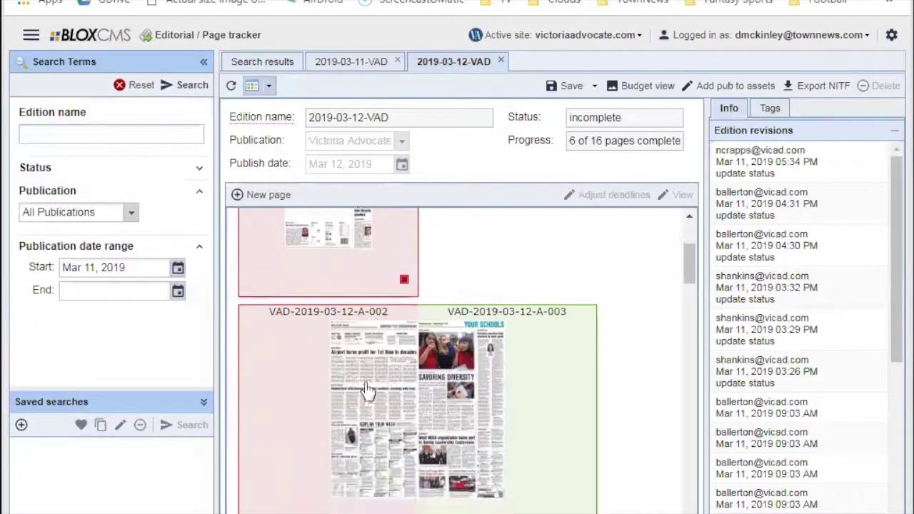
{"action": "scroll", "coordinate": [364, 387], "scroll_direction": "up", "scroll_amount": 2}
{"action": "scroll", "coordinate": [364, 386], "scroll_direction": "up", "scroll_amount": 1}
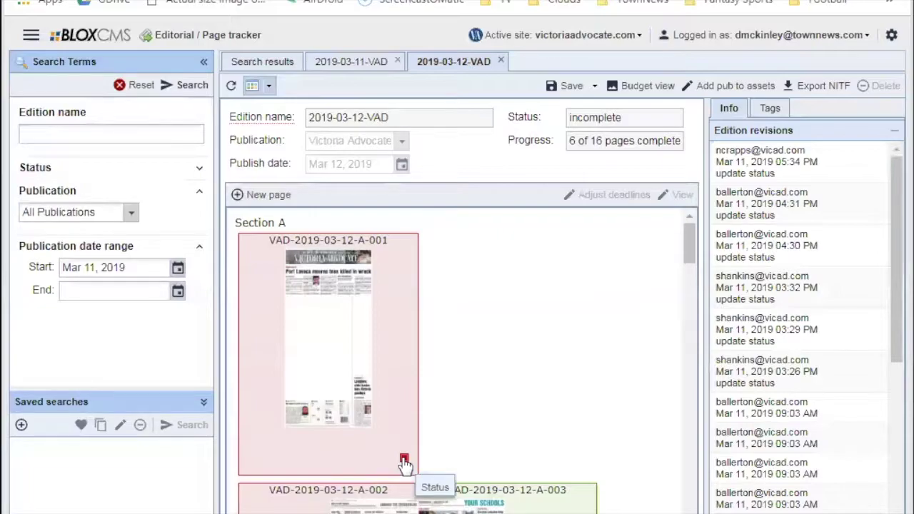
{"action": "scroll", "coordinate": [405, 464], "scroll_direction": "down", "scroll_amount": 3}
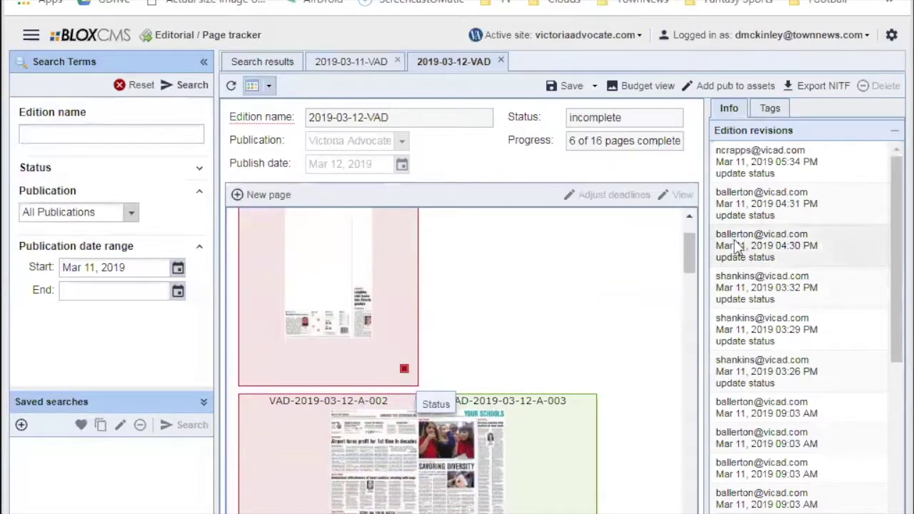
{"action": "scroll", "coordinate": [709, 261], "scroll_direction": "down", "scroll_amount": 5}
{"action": "scroll", "coordinate": [654, 300], "scroll_direction": "down", "scroll_amount": 5}
{"action": "scroll", "coordinate": [655, 334], "scroll_direction": "down", "scroll_amount": 5}
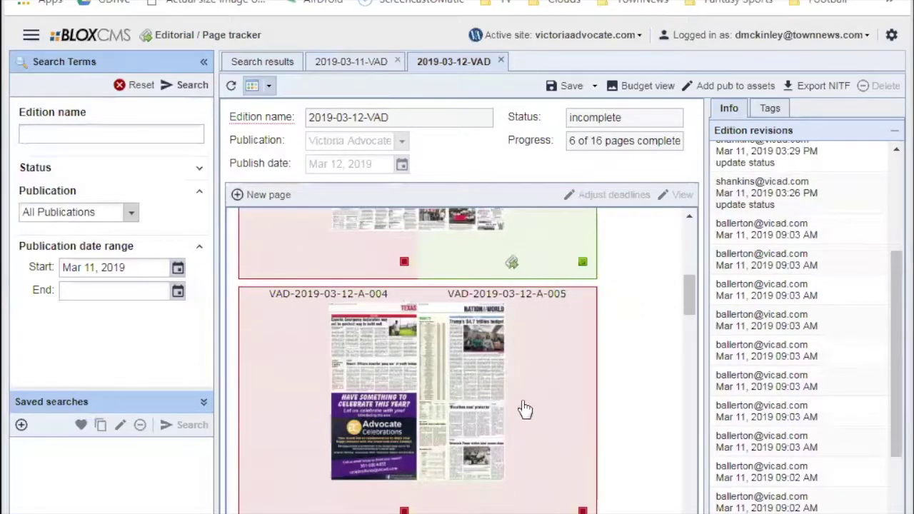
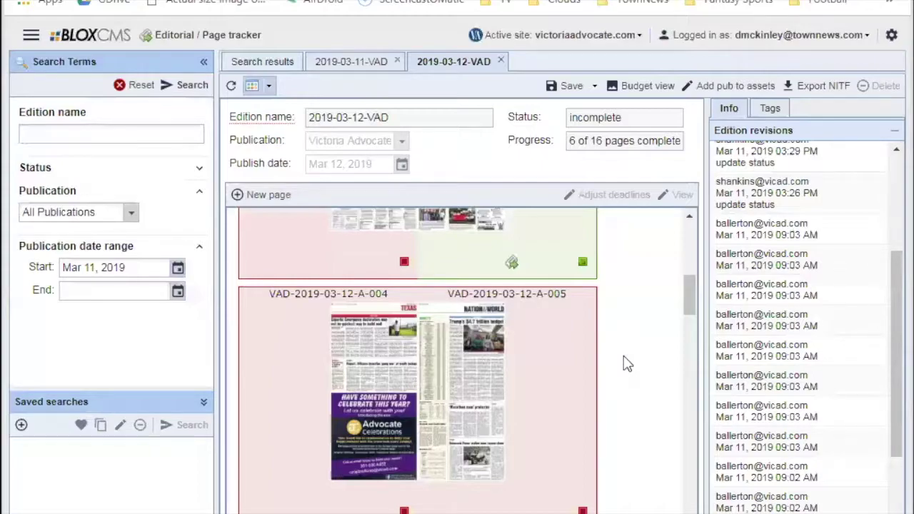
Scroll the 2019-03-12-VAD page grid up until the A-002/A-003 spread shows.
{"action": "scroll", "coordinate": [636, 291], "scroll_direction": "up", "scroll_amount": 3}
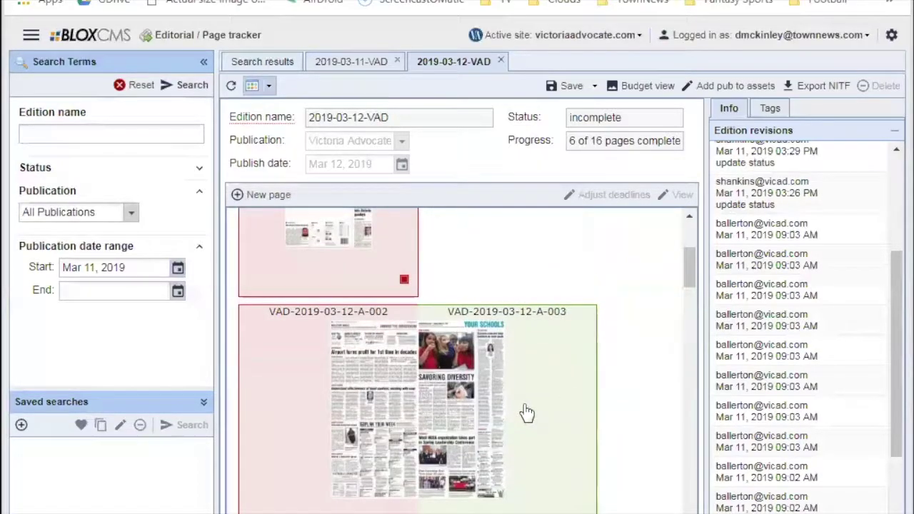
Open page A-003's details and tick its first asset, the school lunch menus story.
{"action": "double_click", "coordinate": [484, 317]}
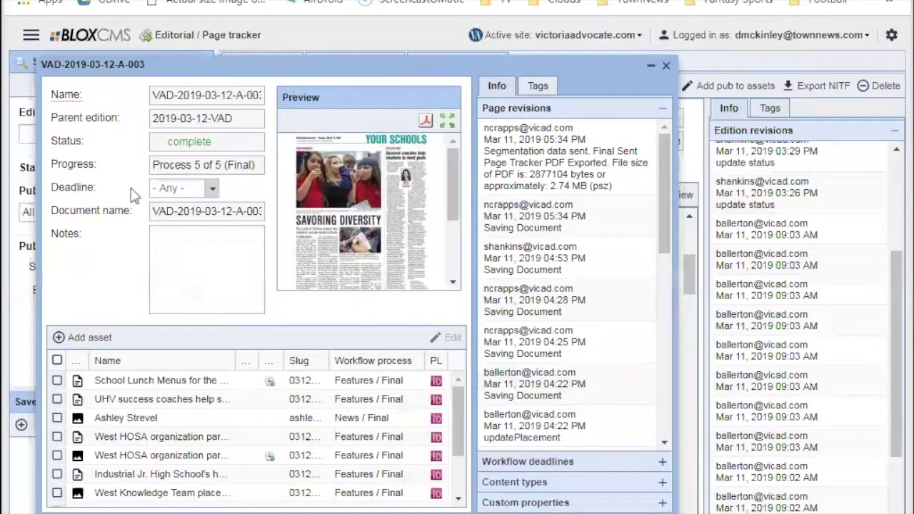
{"action": "left_click", "coordinate": [132, 383]}
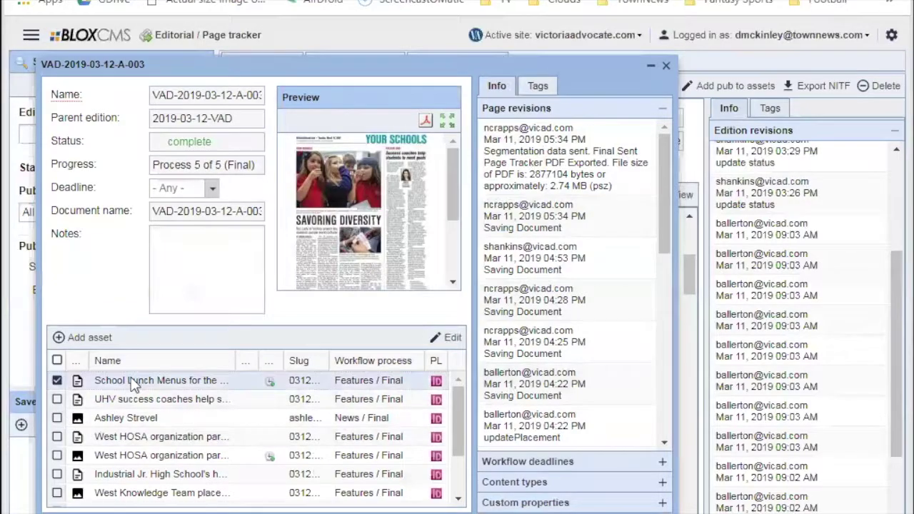
{"action": "scroll", "coordinate": [136, 404], "scroll_direction": "down", "scroll_amount": 2}
{"action": "scroll", "coordinate": [146, 405], "scroll_direction": "up", "scroll_amount": 1}
{"action": "left_click", "coordinate": [446, 122]}
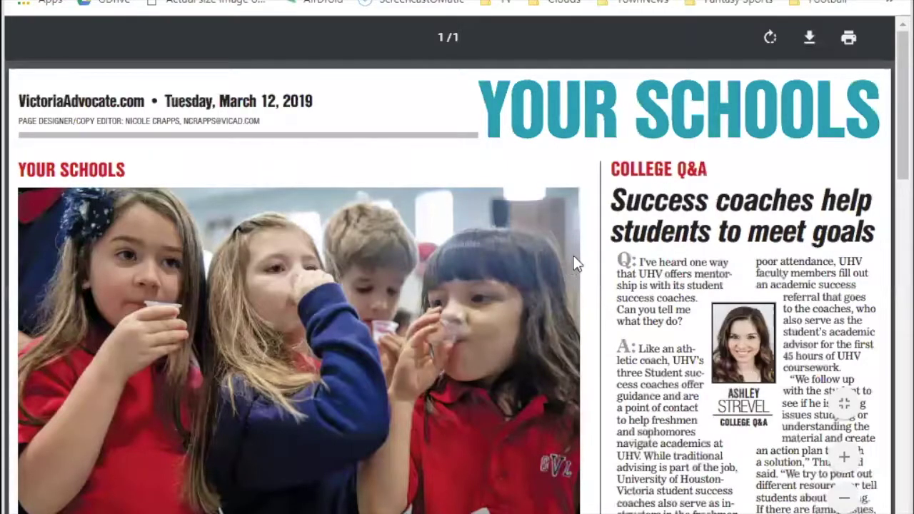
{"action": "scroll", "coordinate": [582, 260], "scroll_direction": "down", "scroll_amount": 2}
{"action": "scroll", "coordinate": [586, 250], "scroll_direction": "down", "scroll_amount": 5}
{"action": "scroll", "coordinate": [587, 250], "scroll_direction": "down", "scroll_amount": 8}
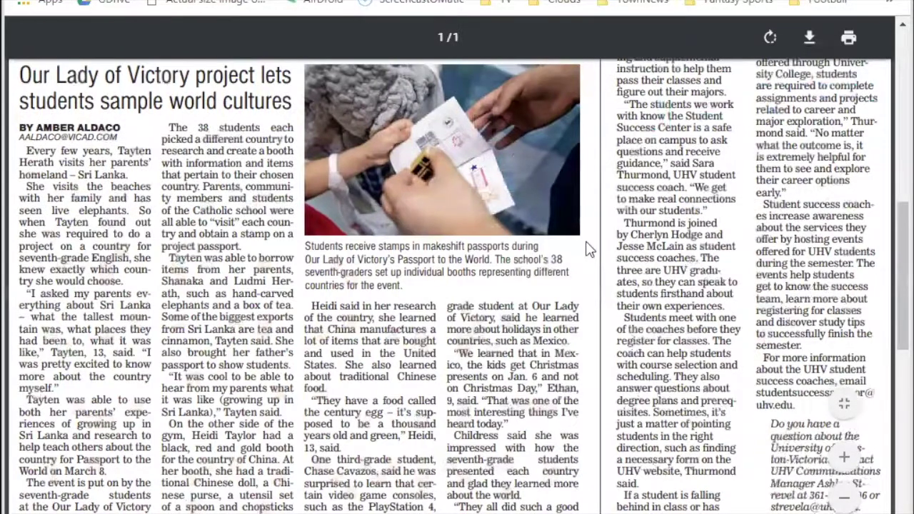
{"action": "scroll", "coordinate": [587, 250], "scroll_direction": "down", "scroll_amount": 2}
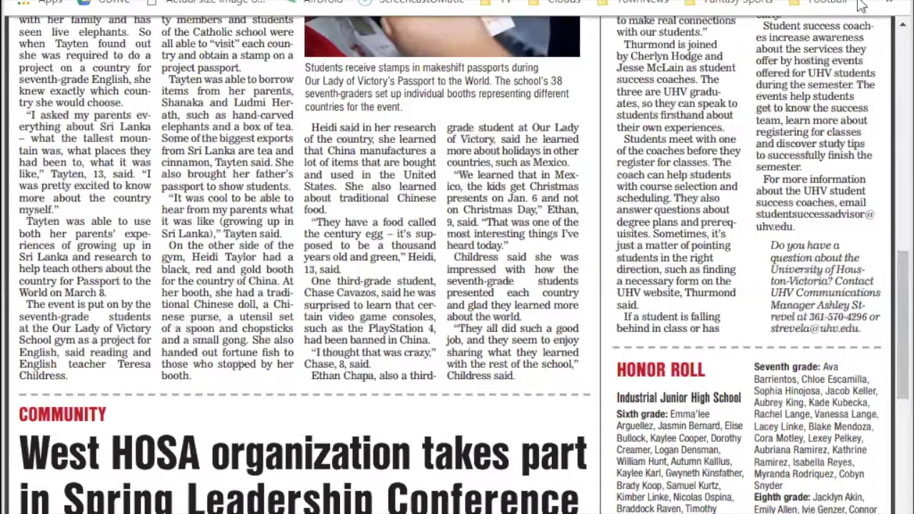
{"action": "scroll", "coordinate": [711, 75], "scroll_direction": "up", "scroll_amount": 4}
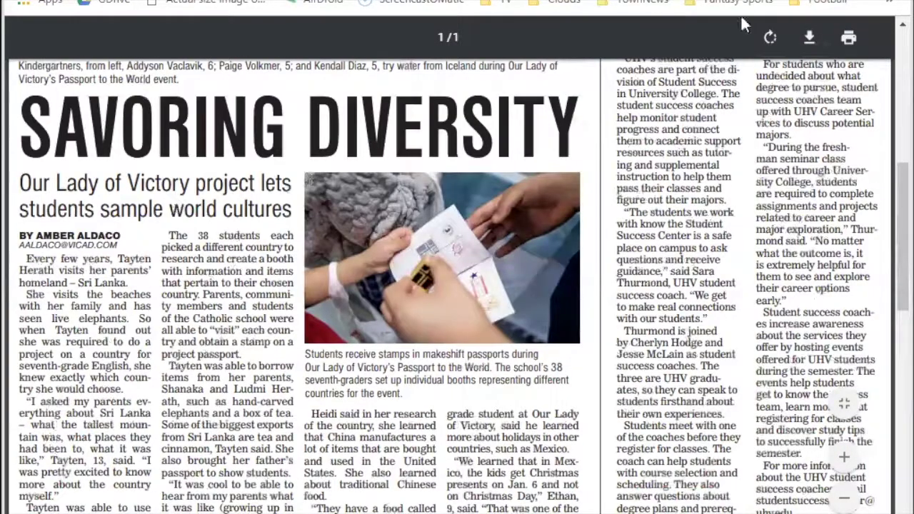
{"action": "scroll", "coordinate": [711, 75], "scroll_direction": "up", "scroll_amount": 4}
{"action": "key", "text": "Escape"}
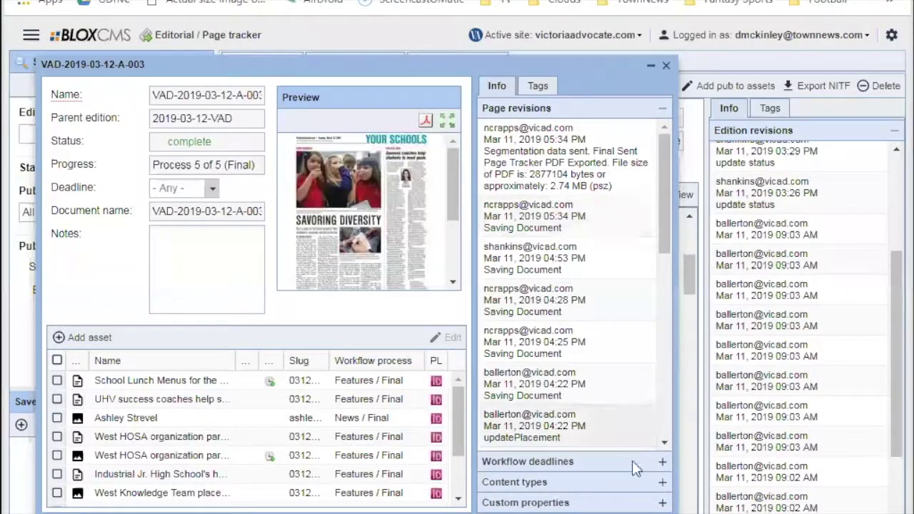
Close the A-003 page details and look back over the edition's page grid.
{"action": "key", "text": "Escape"}
{"action": "scroll", "coordinate": [563, 260], "scroll_direction": "up", "scroll_amount": 4}
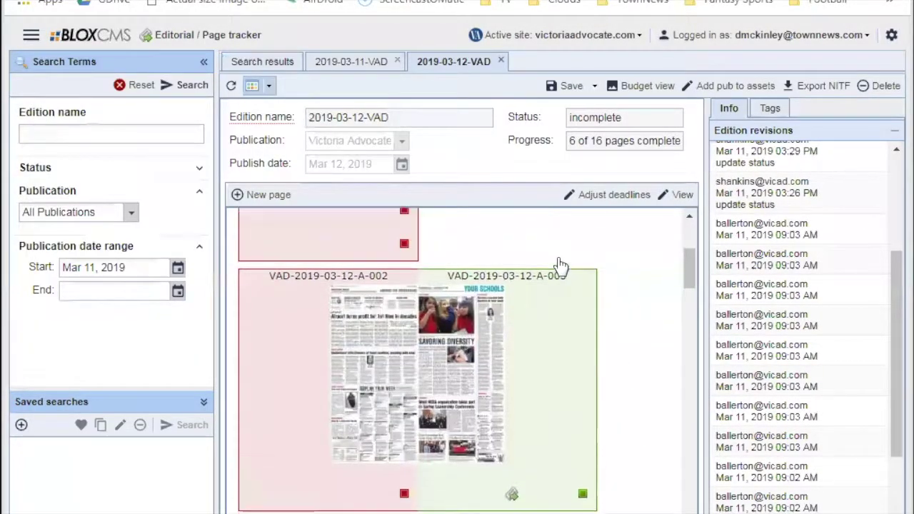
{"action": "scroll", "coordinate": [560, 265], "scroll_direction": "down", "scroll_amount": 6}
{"action": "scroll", "coordinate": [560, 265], "scroll_direction": "down", "scroll_amount": 10}
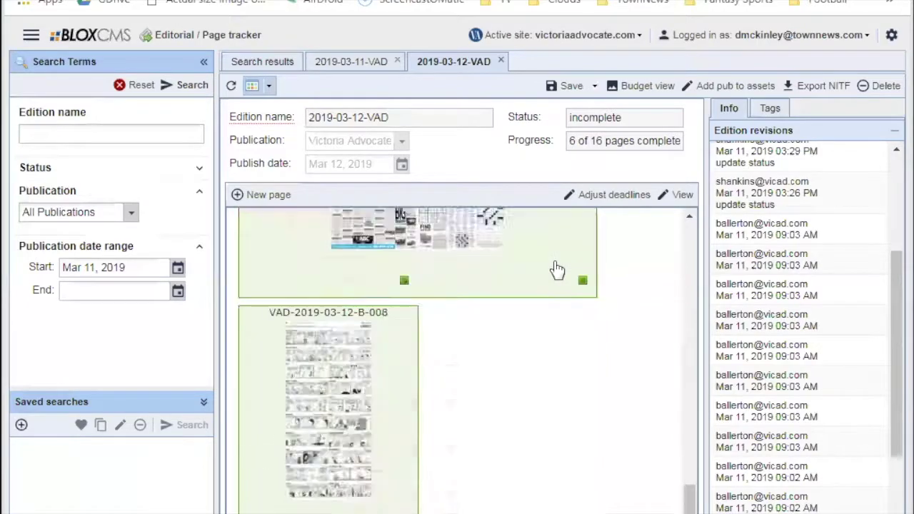
{"action": "scroll", "coordinate": [555, 274], "scroll_direction": "up", "scroll_amount": 10}
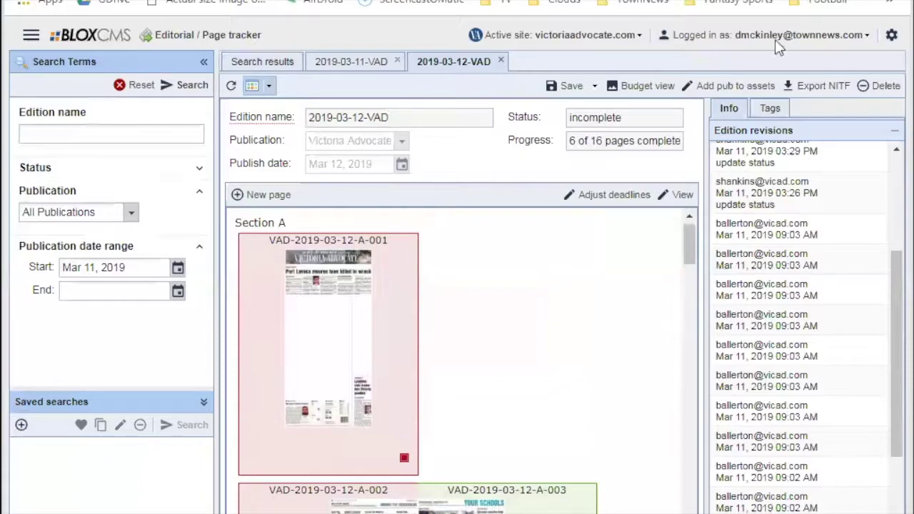
Flip between the 2019-03-11-VAD and 2019-03-12-VAD tabs, ending on the seven-edition Search results list.
{"action": "left_click", "coordinate": [386, 63]}
{"action": "left_click", "coordinate": [454, 63]}
{"action": "left_click", "coordinate": [342, 63]}
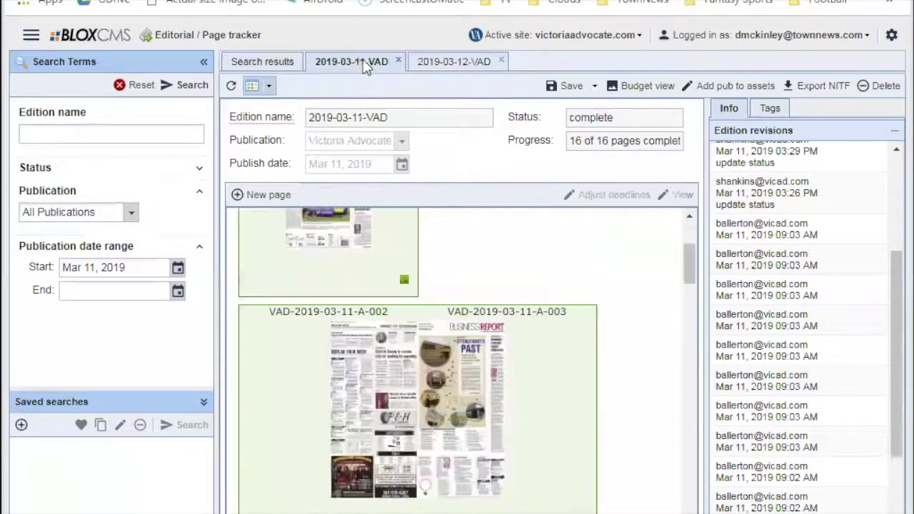
{"action": "left_click", "coordinate": [286, 63]}
{"action": "left_click", "coordinate": [371, 64]}
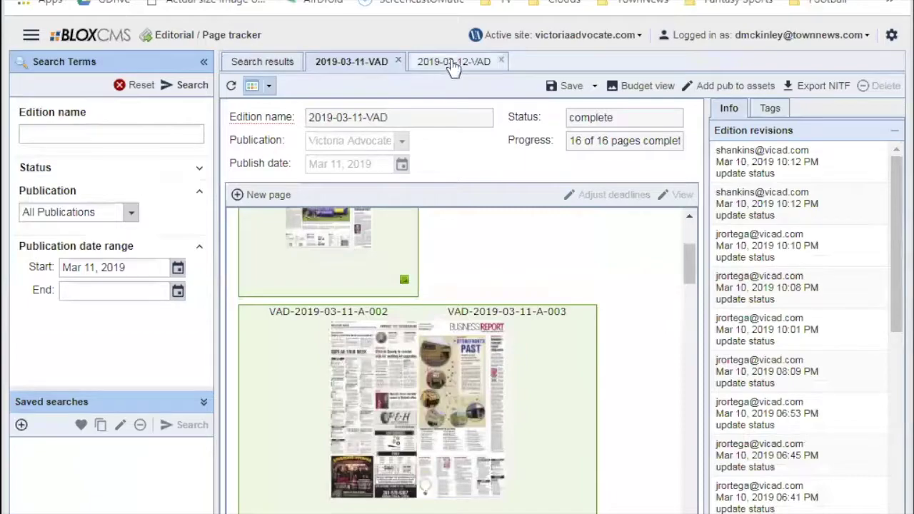
{"action": "left_click", "coordinate": [264, 63]}
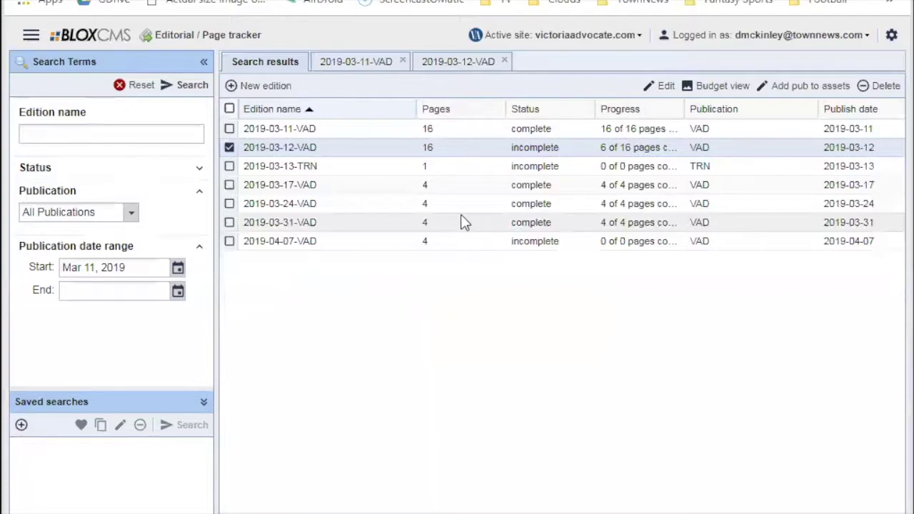
Leave the BLOX CMS page tracker and bring Microsoft Outlook to the front.
{"action": "left_click", "coordinate": [30, 34]}
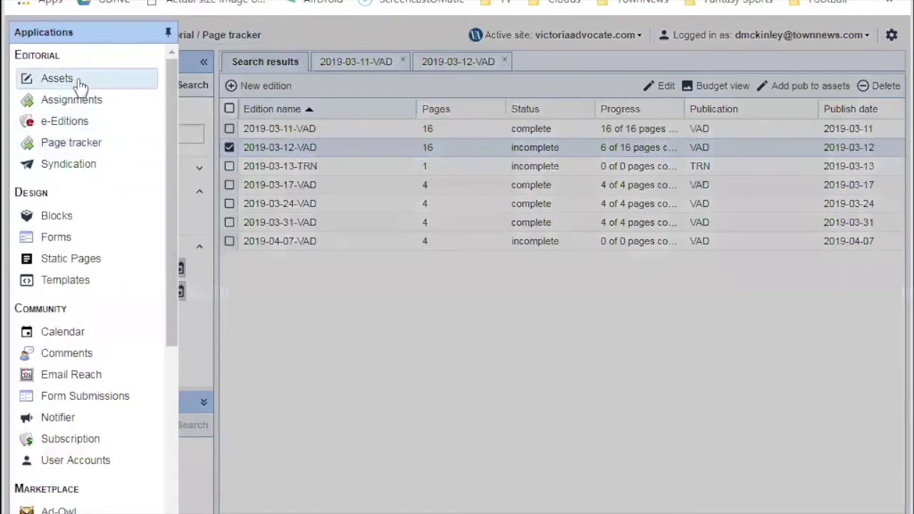
{"action": "left_click", "coordinate": [294, 310]}
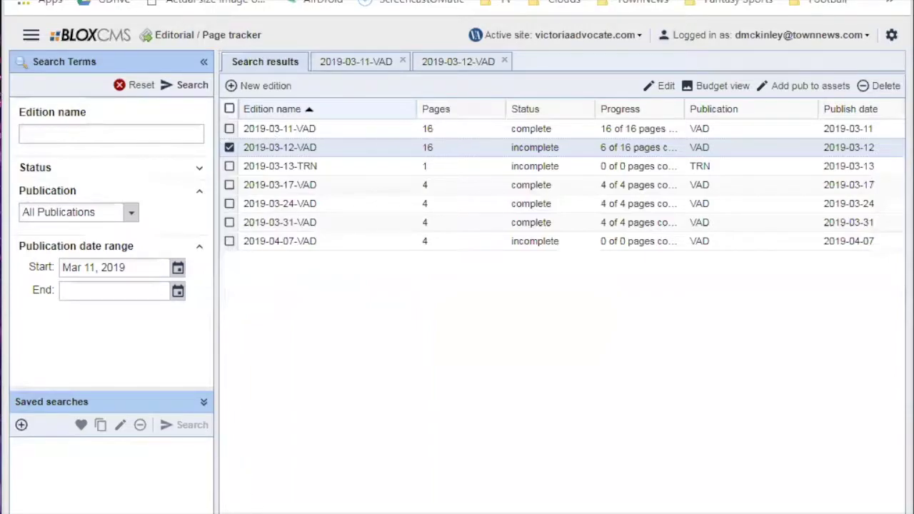
{"action": "key", "text": "alt+Tab"}
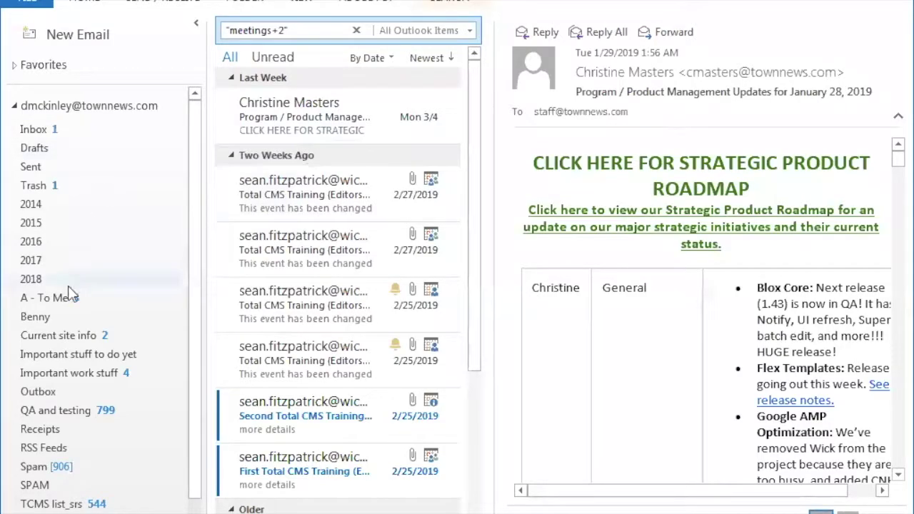
Refresh the A - To Me folder and follow the 3:05 PM Wick Editors & Reporters invitation link.
{"action": "left_click", "coordinate": [70, 297]}
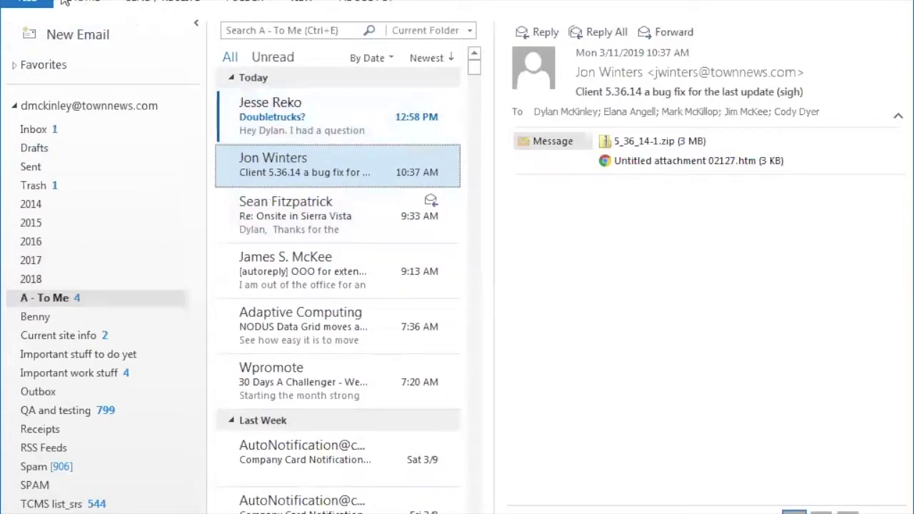
{"action": "key", "text": "F9"}
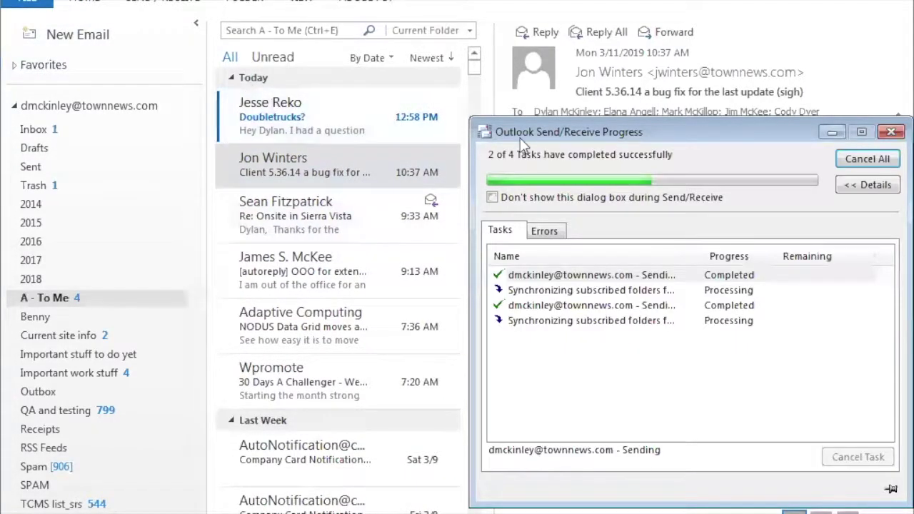
{"action": "left_click", "coordinate": [336, 164]}
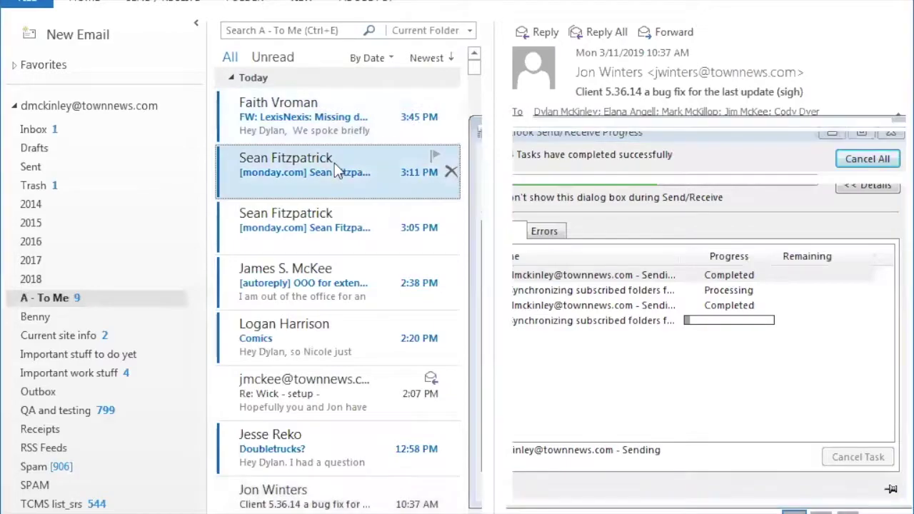
{"action": "scroll", "coordinate": [741, 376], "scroll_direction": "down", "scroll_amount": 1}
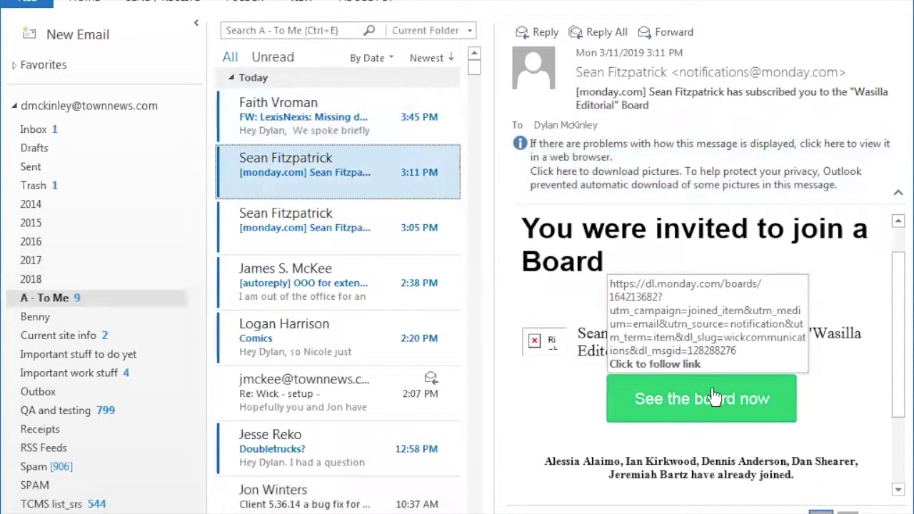
{"action": "left_click", "coordinate": [343, 232]}
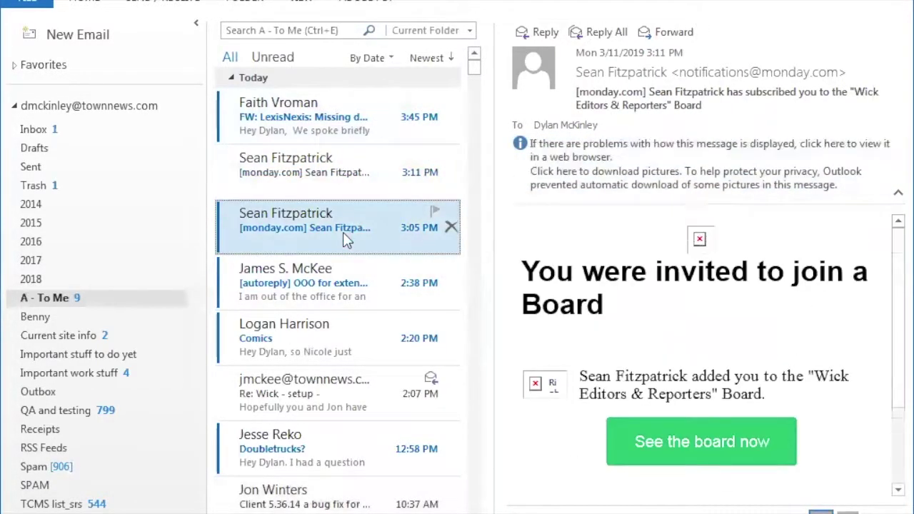
{"action": "left_click", "coordinate": [735, 451]}
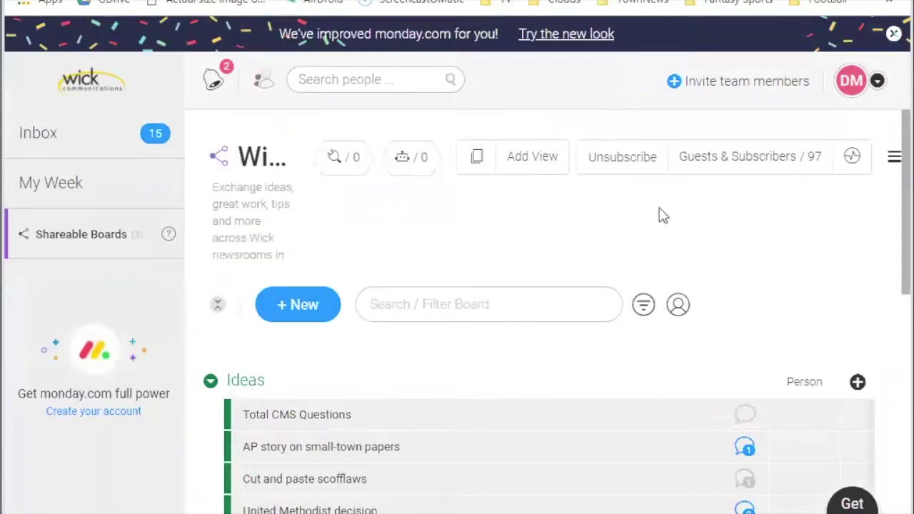
Scroll through the Wick Editors & Reporters board's Ideas.
{"action": "scroll", "coordinate": [714, 207], "scroll_direction": "down", "scroll_amount": 1}
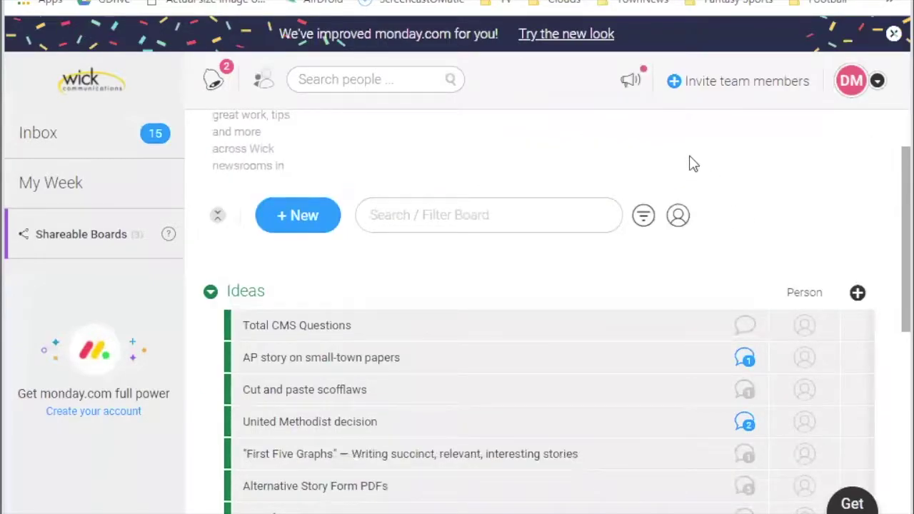
{"action": "scroll", "coordinate": [685, 163], "scroll_direction": "up", "scroll_amount": 1}
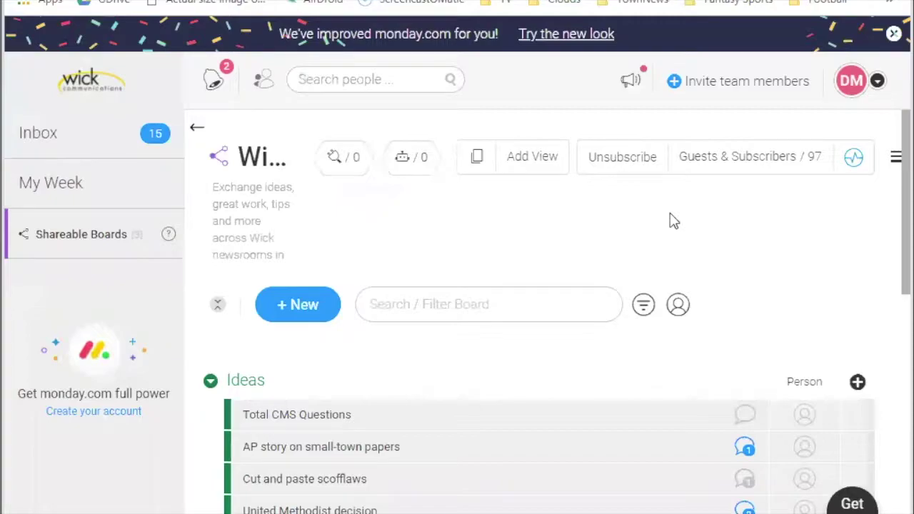
{"action": "scroll", "coordinate": [714, 208], "scroll_direction": "down", "scroll_amount": 1}
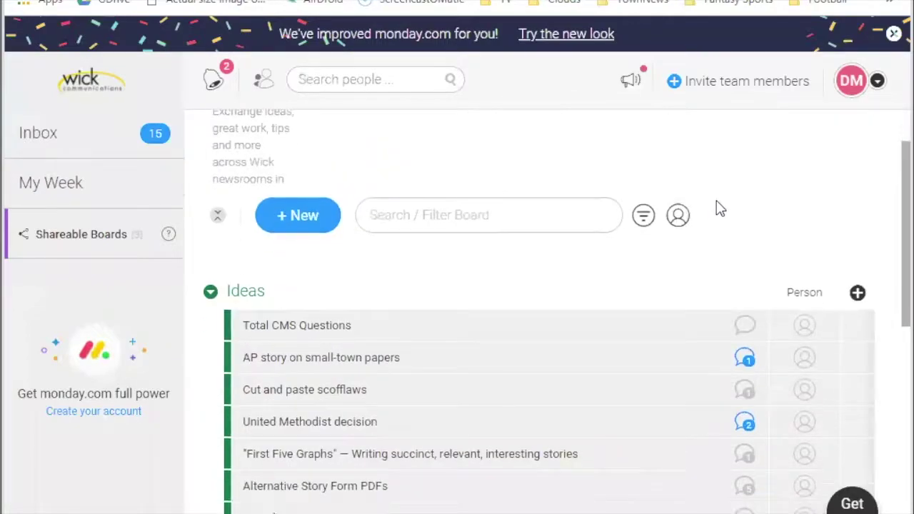
{"action": "scroll", "coordinate": [725, 194], "scroll_direction": "down", "scroll_amount": 1}
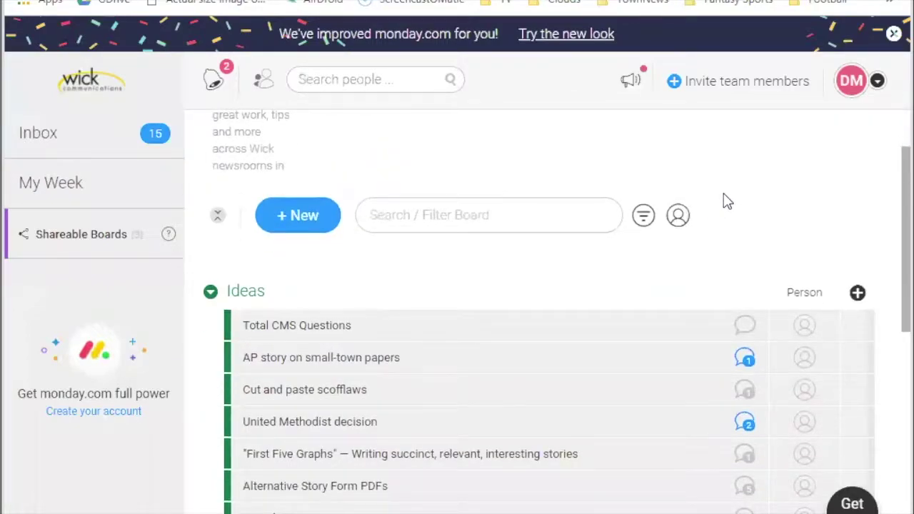
{"action": "scroll", "coordinate": [725, 201], "scroll_direction": "down", "scroll_amount": 1}
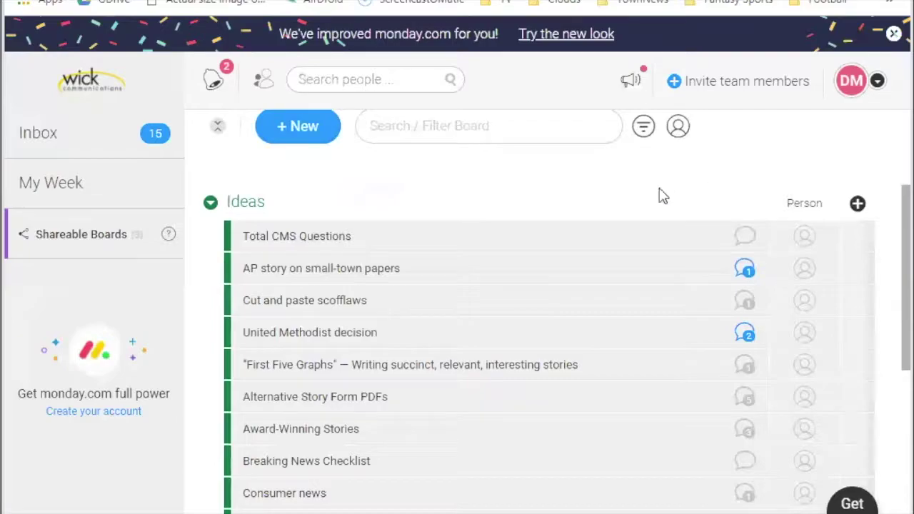
Back in Outlook, follow the 3:11 PM Wasilla Editorial invitation's board link.
{"action": "key", "text": "alt+Tab"}
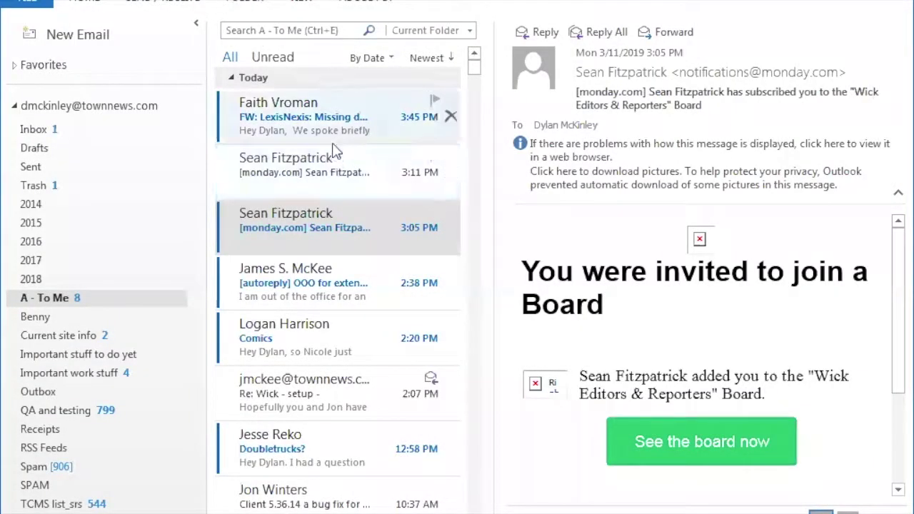
{"action": "left_click", "coordinate": [385, 171]}
{"action": "left_click", "coordinate": [700, 444]}
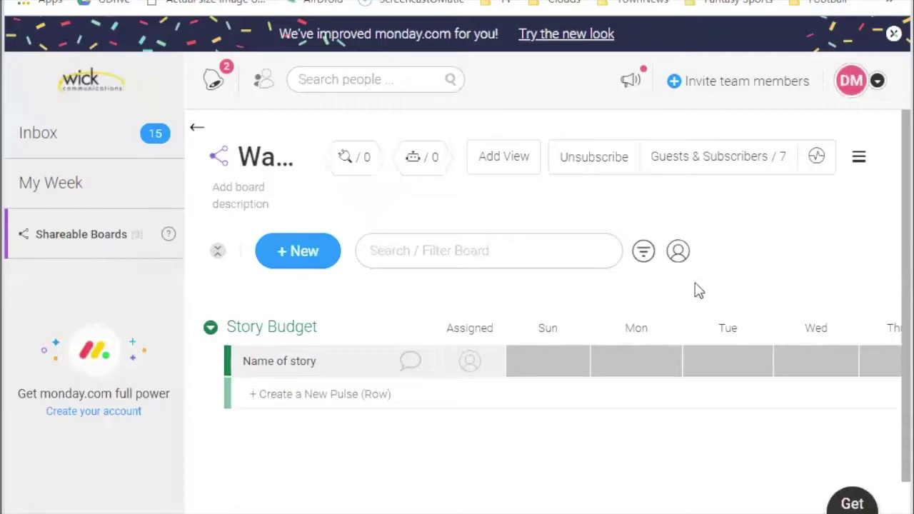
Label the Story Budget item's Sun status cell Digital and its Tue cell Print.
{"action": "left_click", "coordinate": [552, 364]}
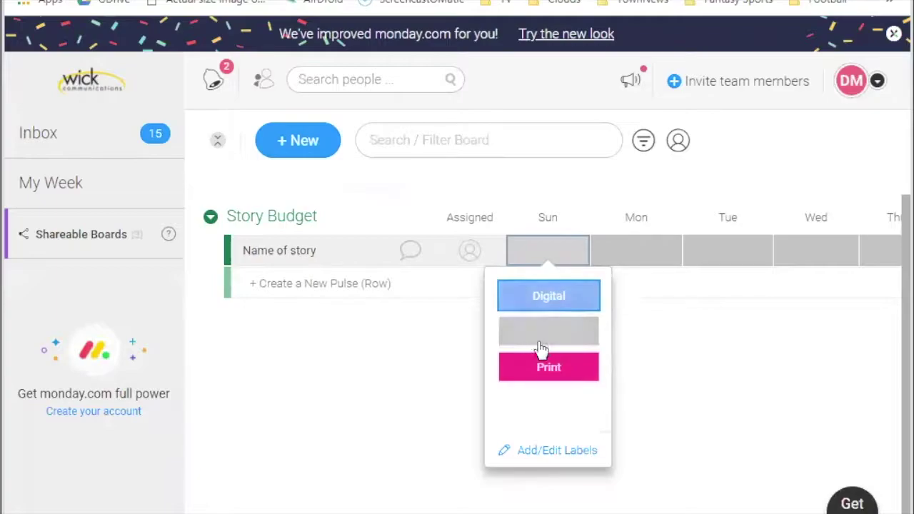
{"action": "left_click", "coordinate": [561, 303]}
{"action": "left_click", "coordinate": [697, 309]}
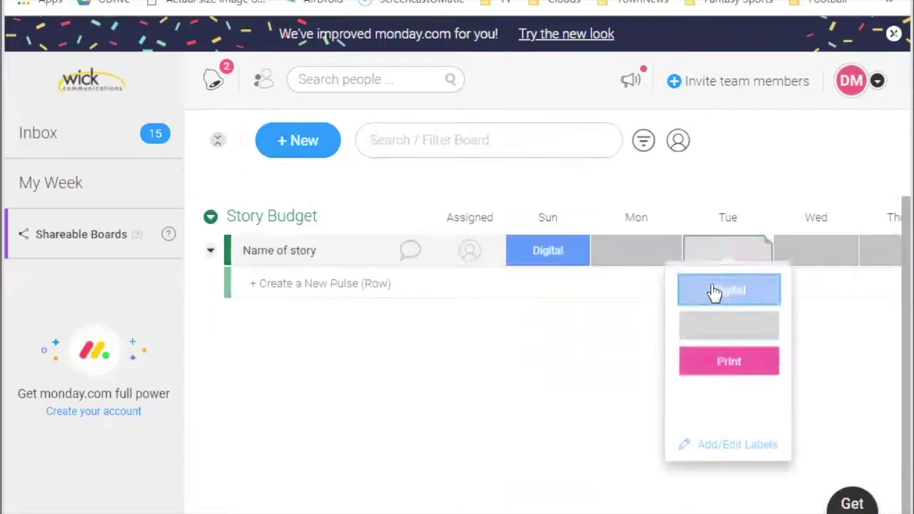
{"action": "left_click", "coordinate": [726, 366]}
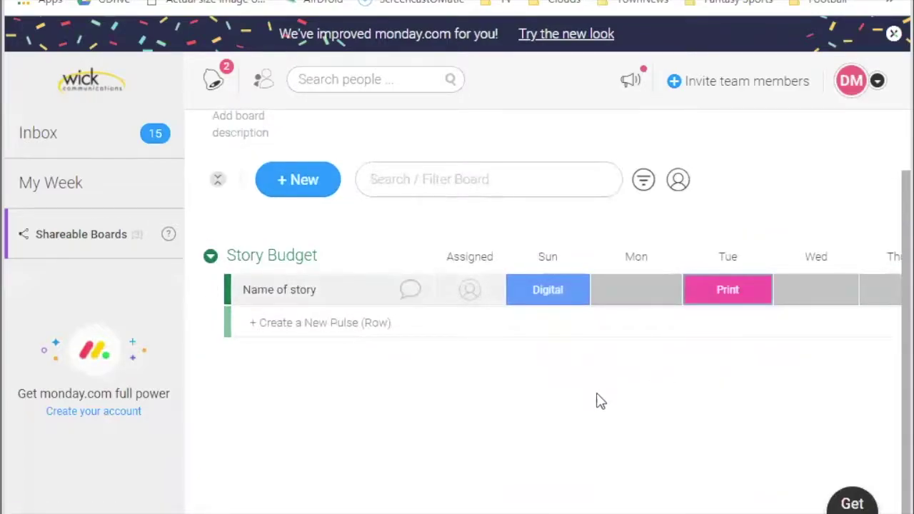
Open the Name of story item's updates, check its Info Boxes, then begin a blank update.
{"action": "left_click", "coordinate": [403, 293]}
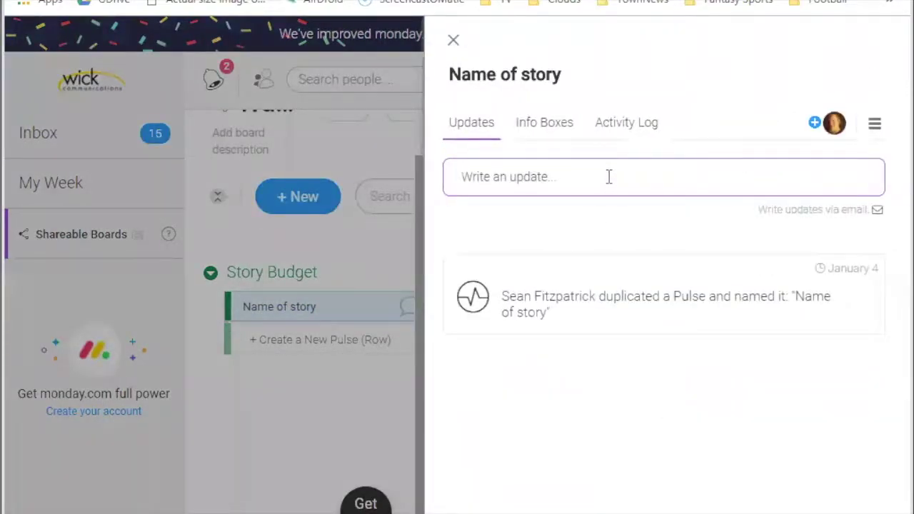
{"action": "left_click", "coordinate": [557, 127]}
{"action": "left_click", "coordinate": [488, 133]}
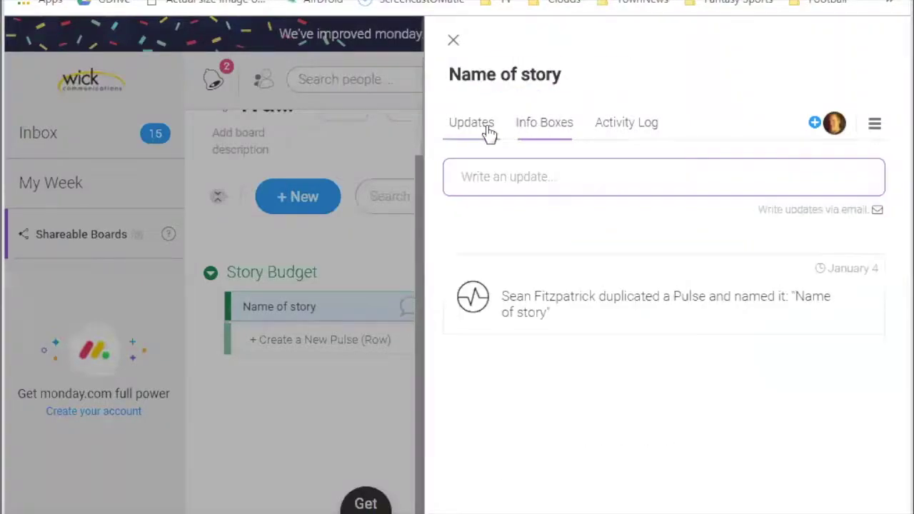
{"action": "left_click", "coordinate": [518, 177]}
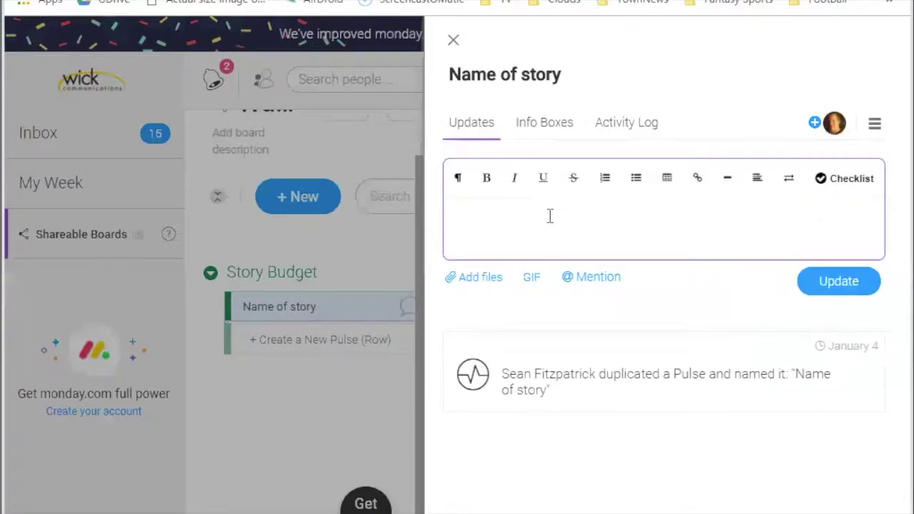